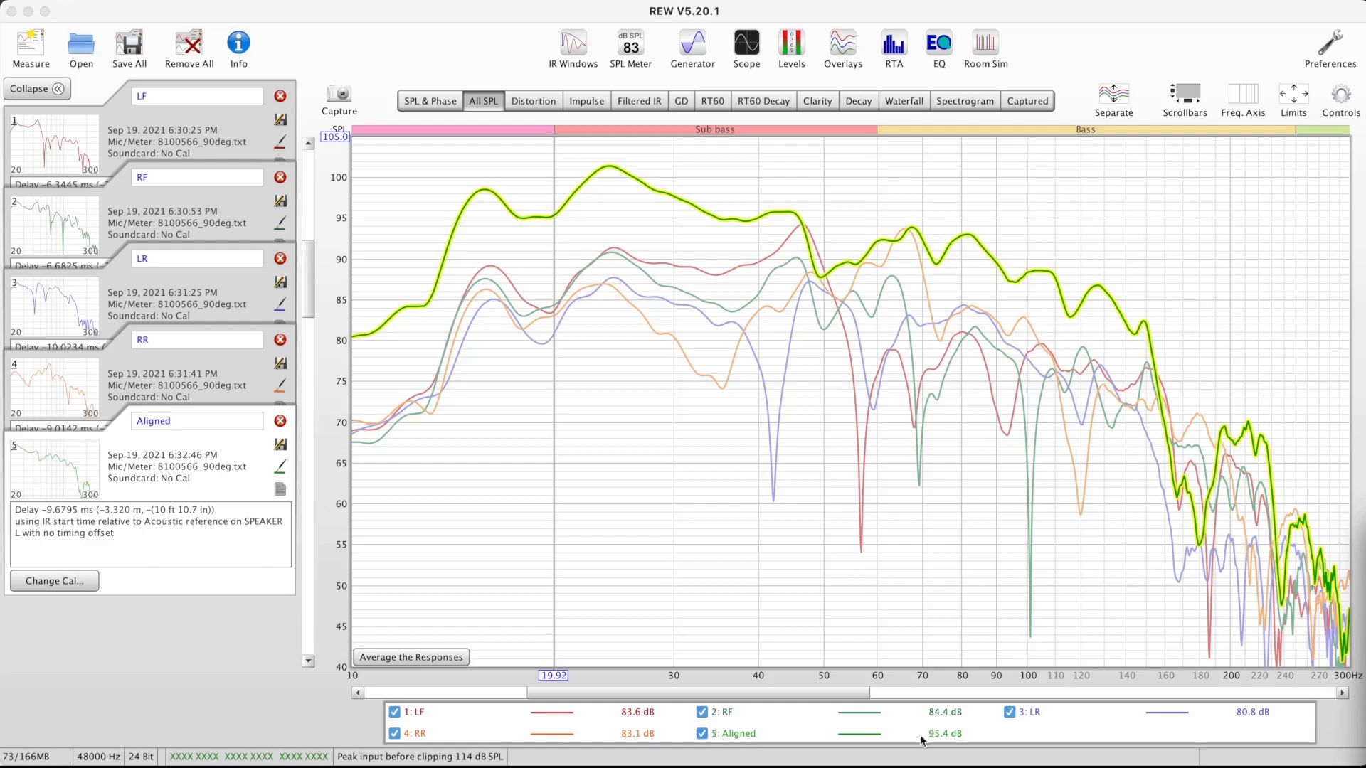
Hide the LR, RF, LF and RR traces on the All SPL graph, leaving only the Aligned trace shown
left_click(1009, 712)
left_click(702, 712)
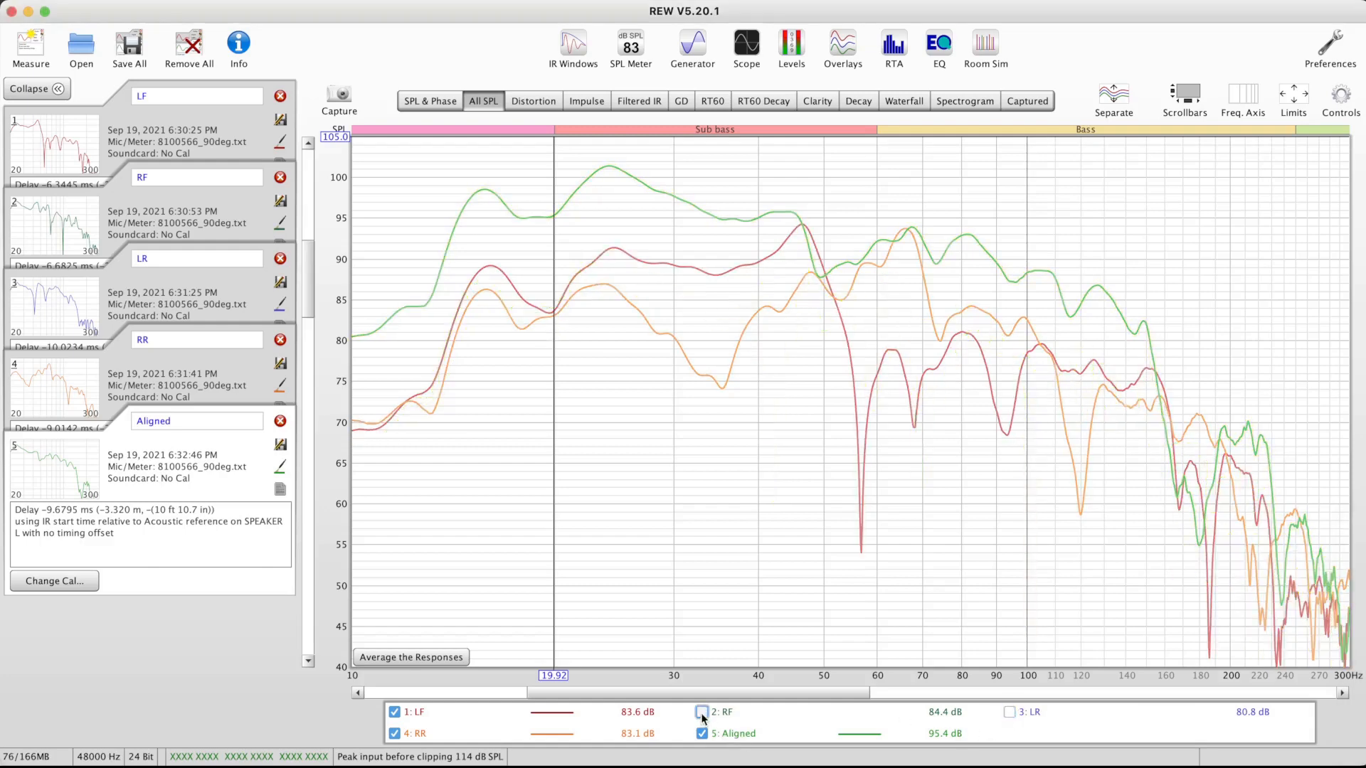
left_click(394, 712)
left_click(394, 733)
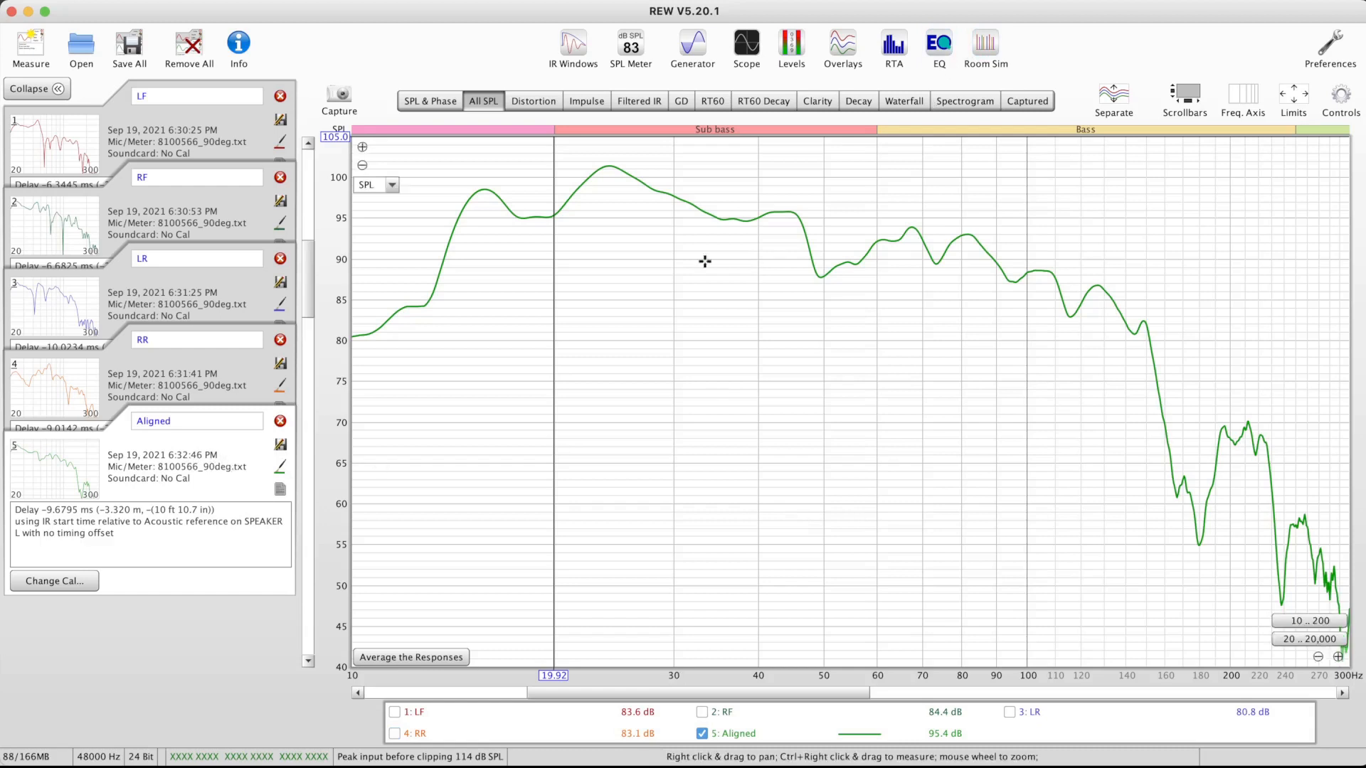
Open the EQ window for the Aligned measurement and enlarge it to fill the screen
left_click(933, 55)
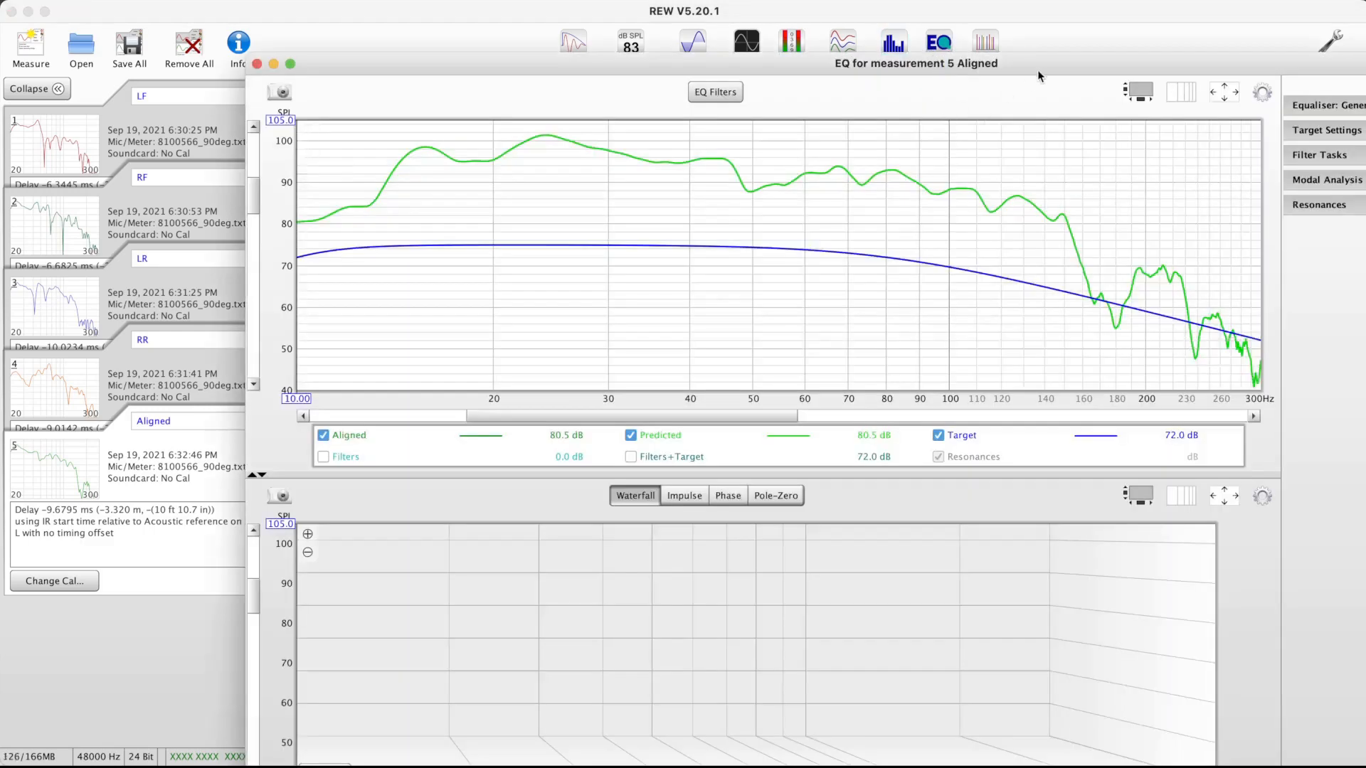
double_click(1040, 61)
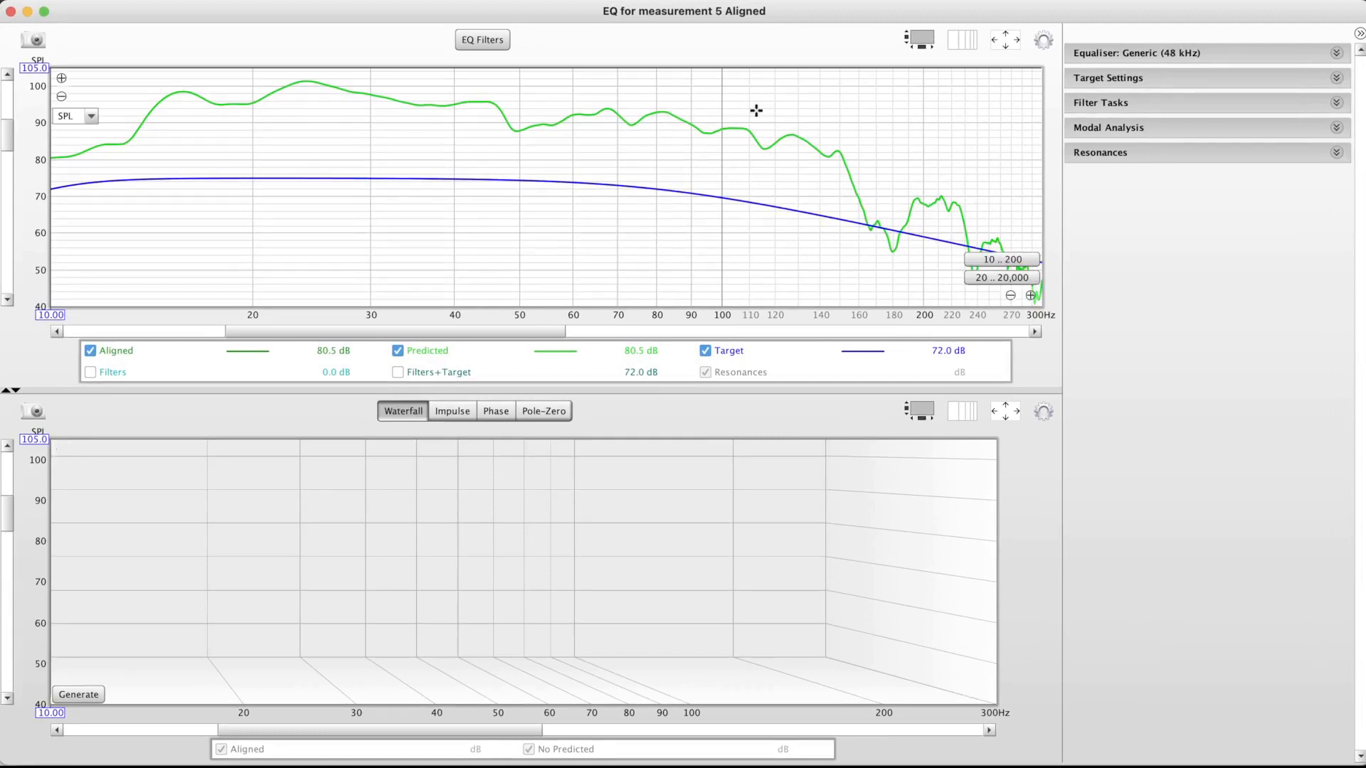
Look through the Impulse, Phase and Pole-Zero views of the Aligned measurement and return to the Waterfall view
mouse_move(655, 493)
mouse_move(756, 290)
mouse_move(537, 460)
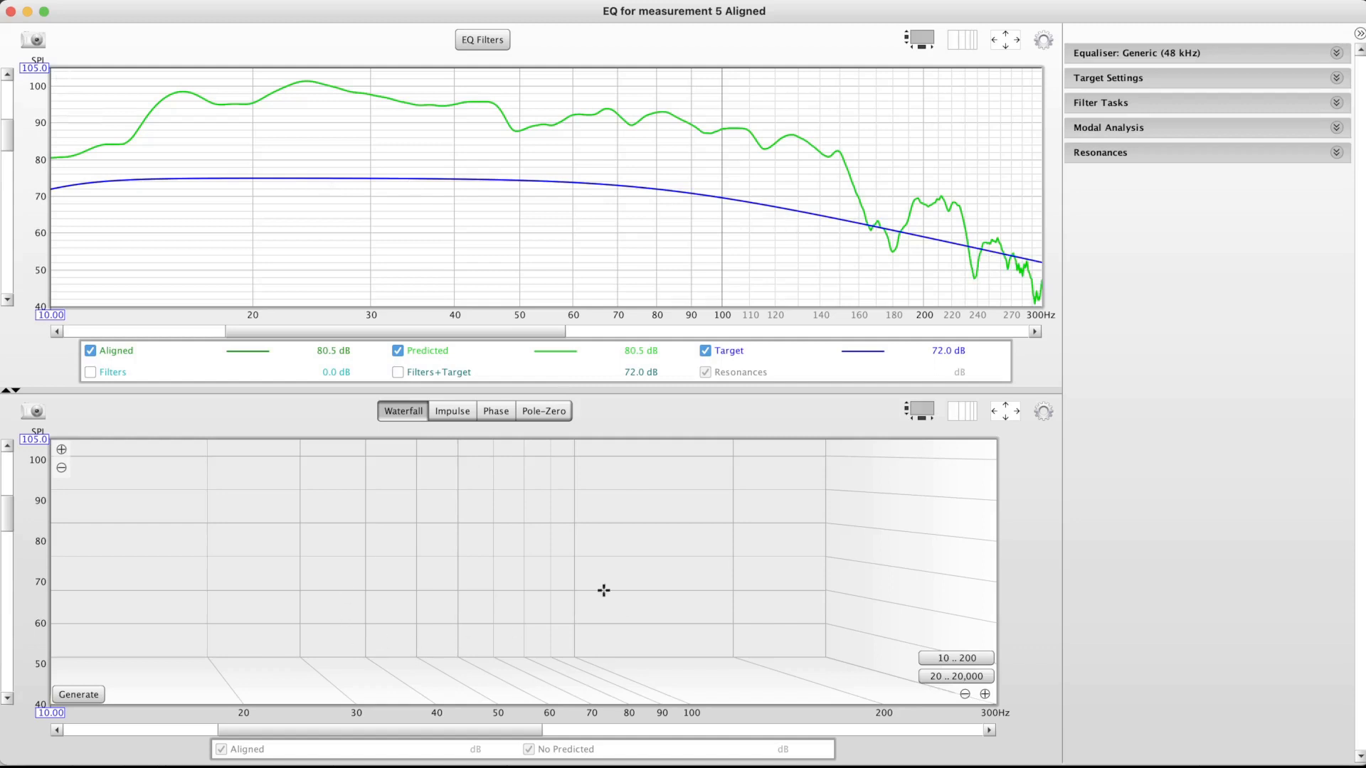
left_click(443, 405)
left_click(489, 413)
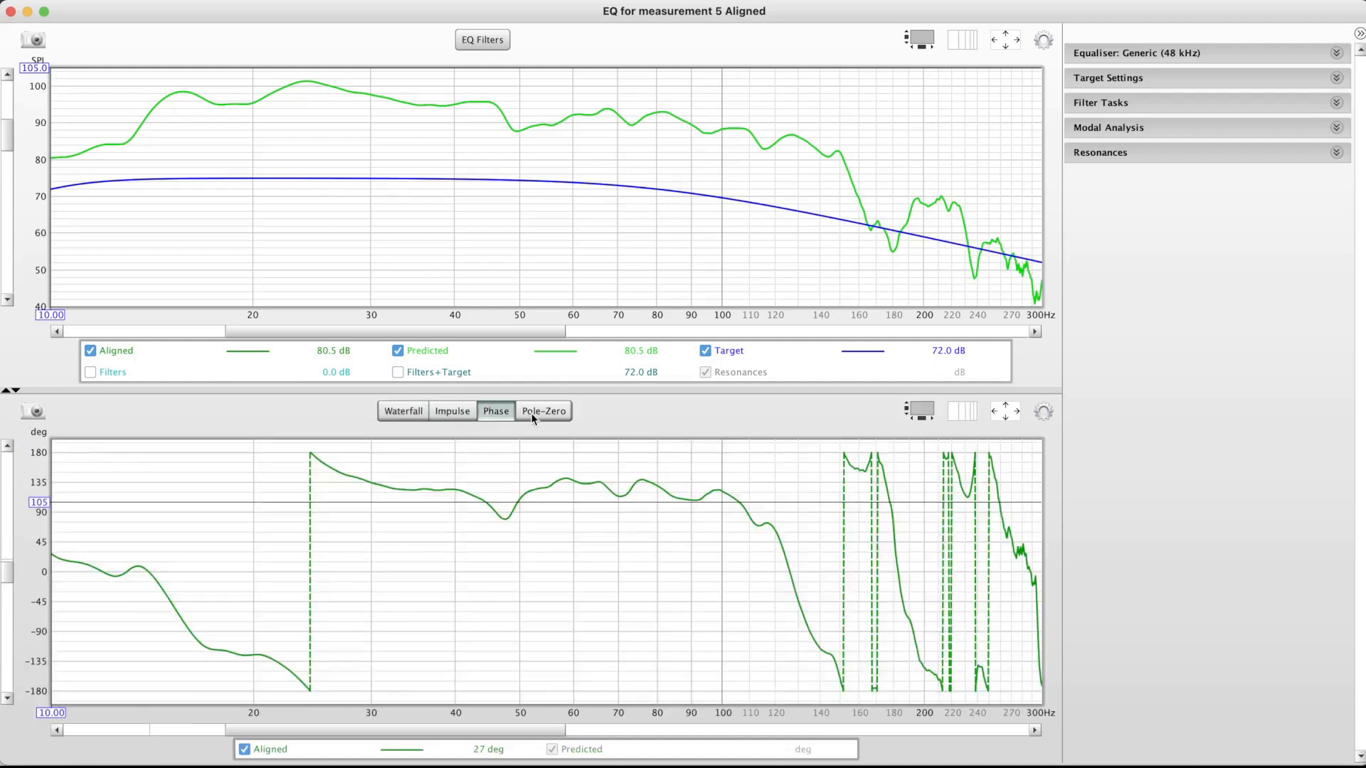
left_click(530, 413)
left_click(405, 411)
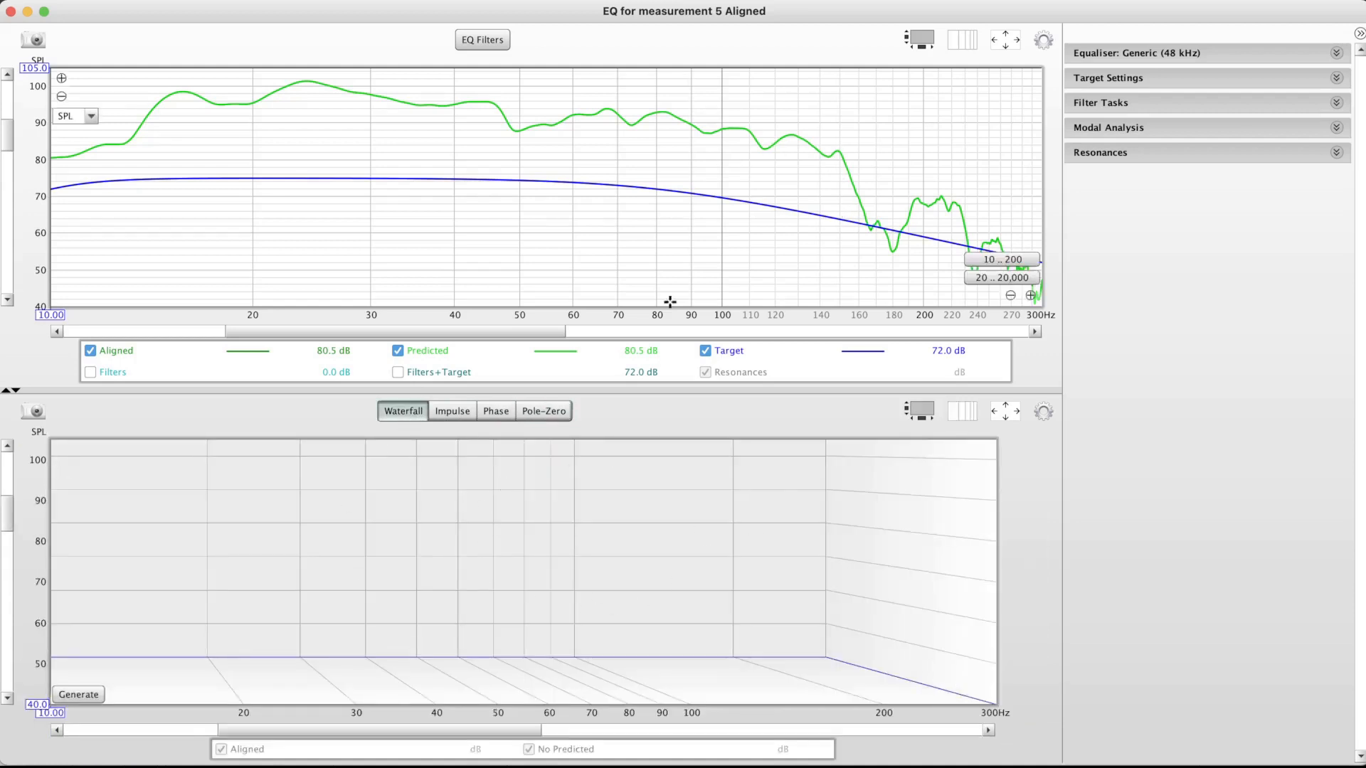
Review the display options in the EQ filter graph's controls and close them again
left_click_drag(681, 387, 682, 390)
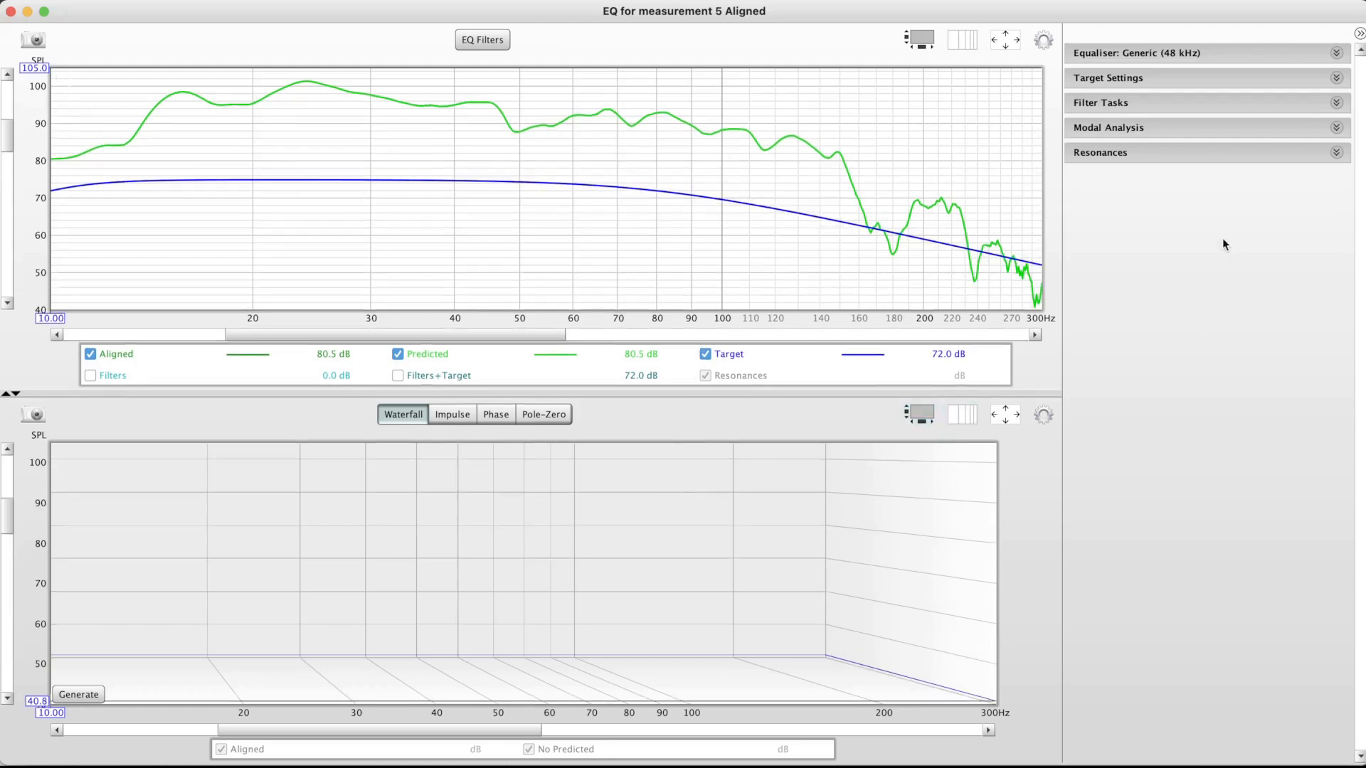
left_click(1043, 43)
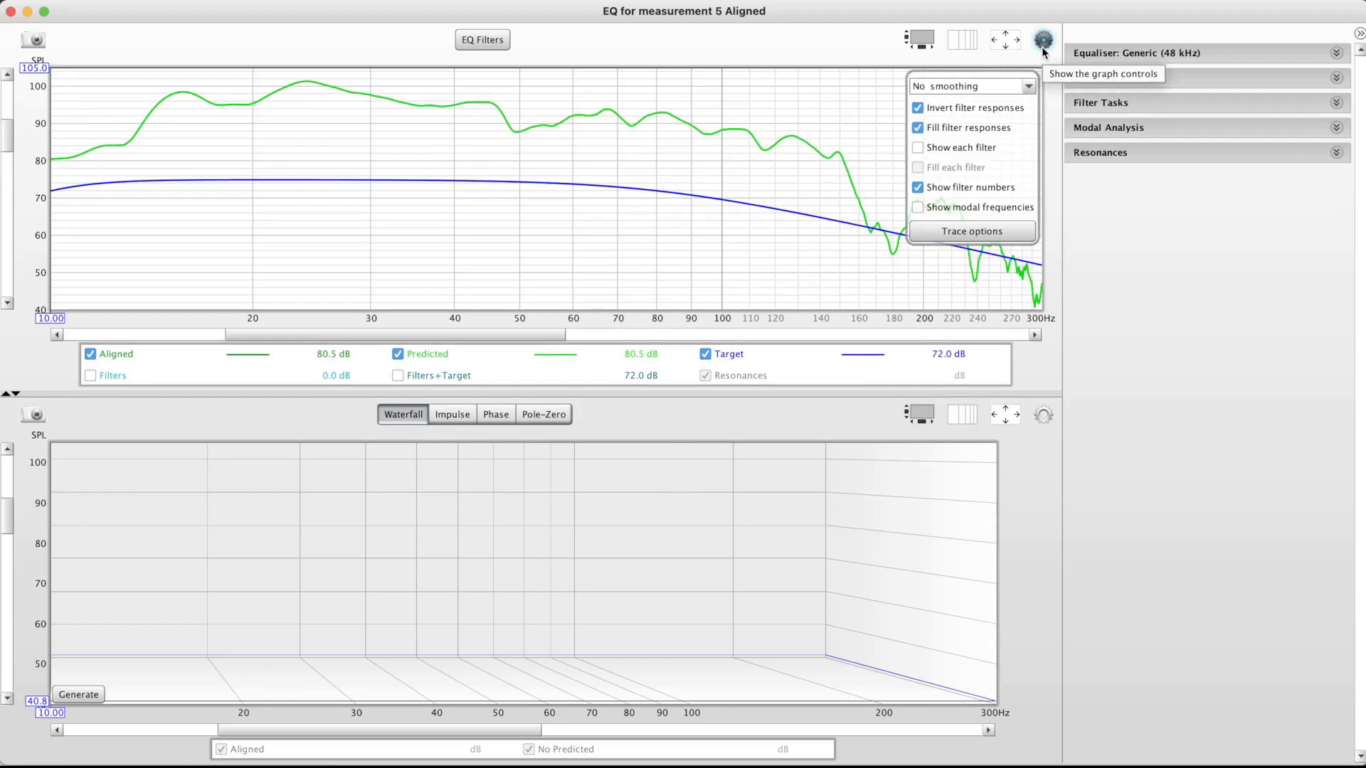
left_click(1043, 43)
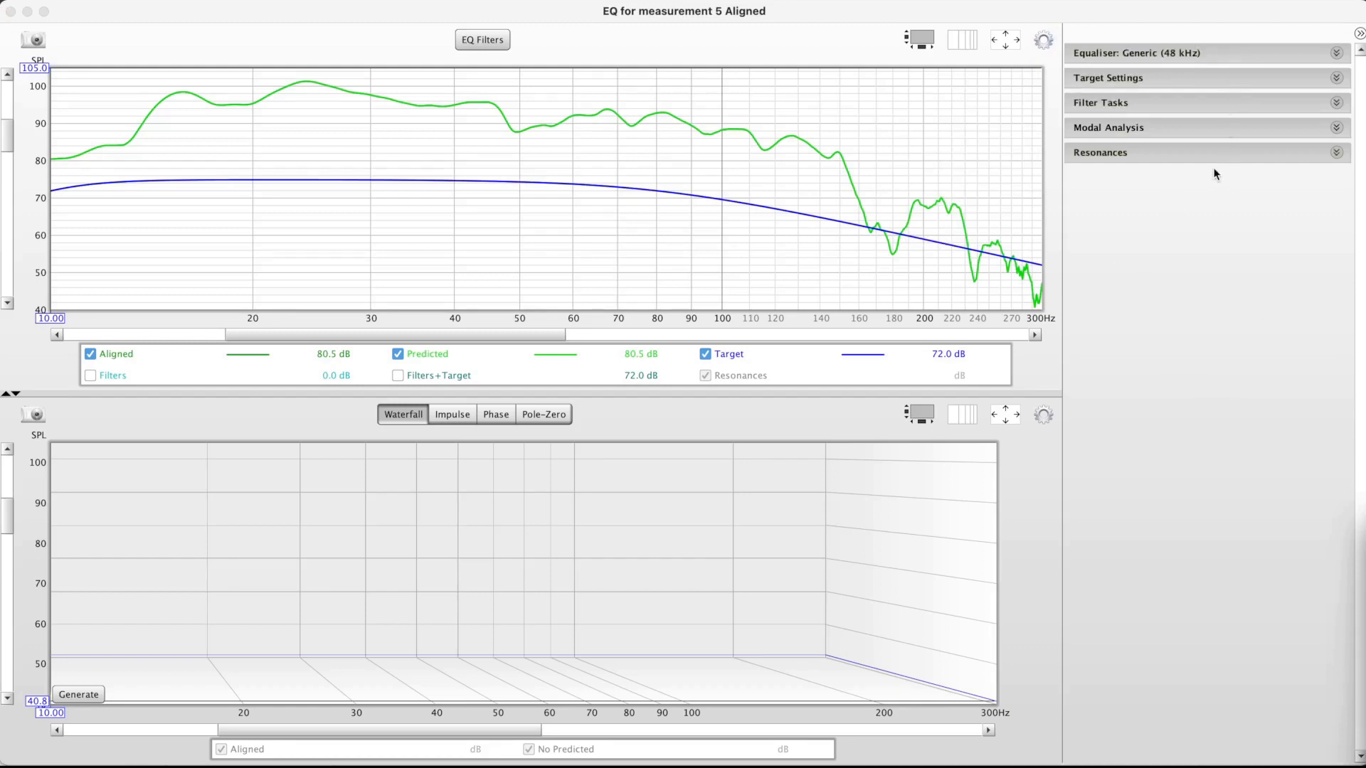
Choose miniDSP 2x4 HD as the equaliser model, comparing it with Generic, and collapse the equaliser list
left_click(1337, 55)
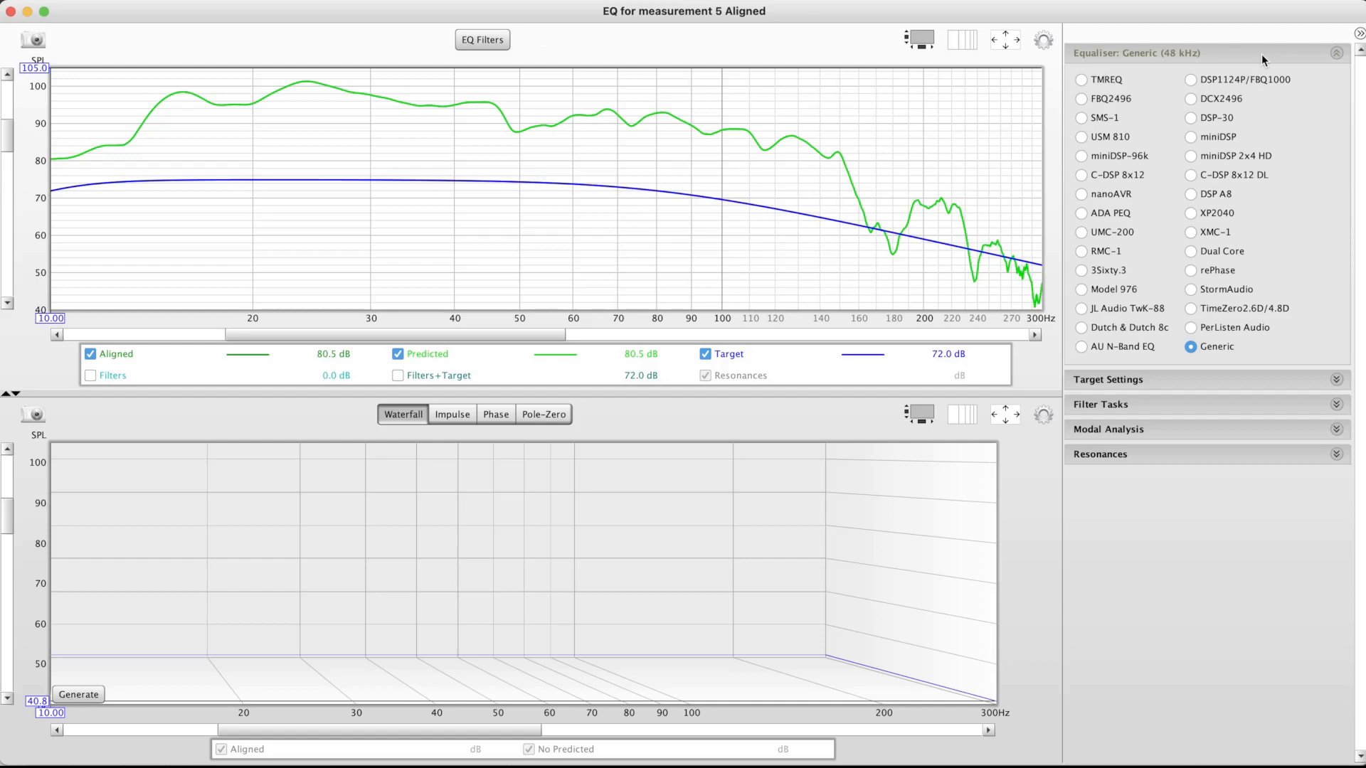
left_click(1195, 159)
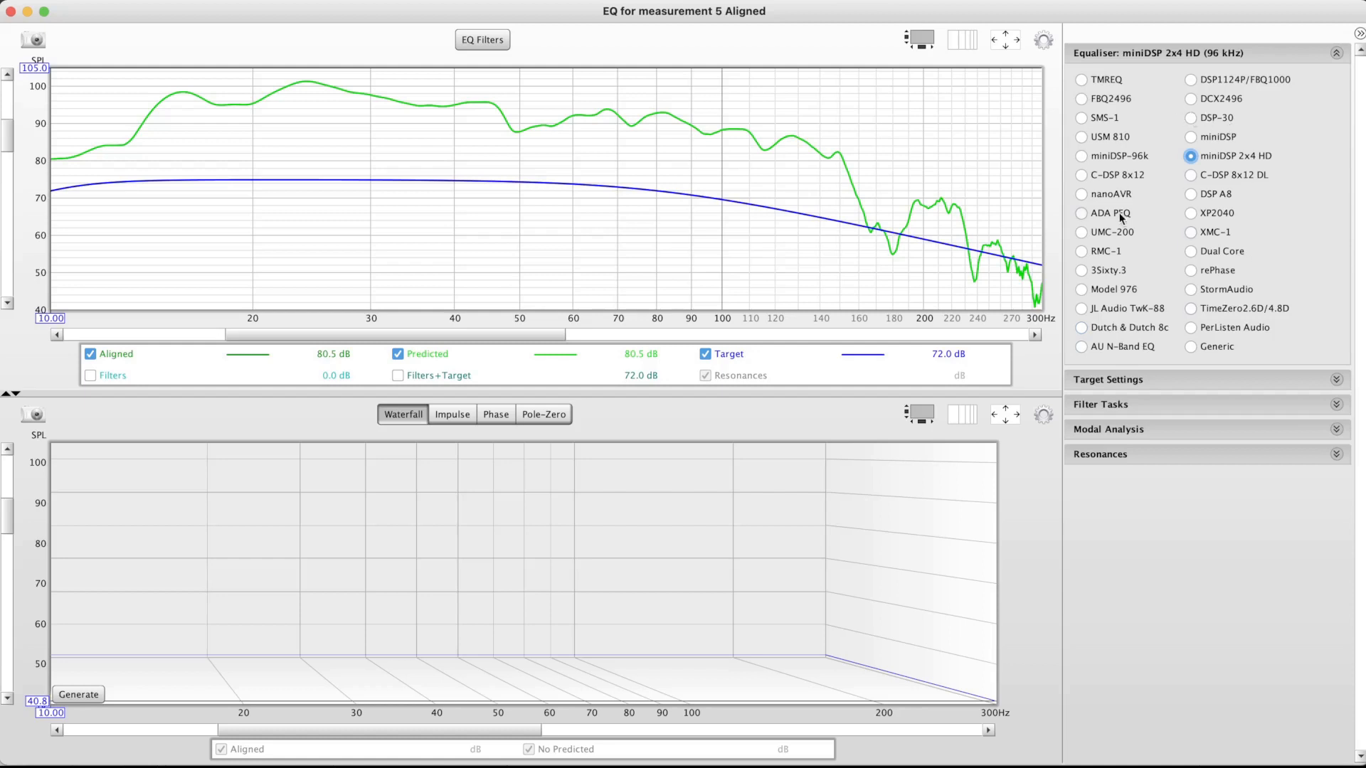
left_click(1191, 348)
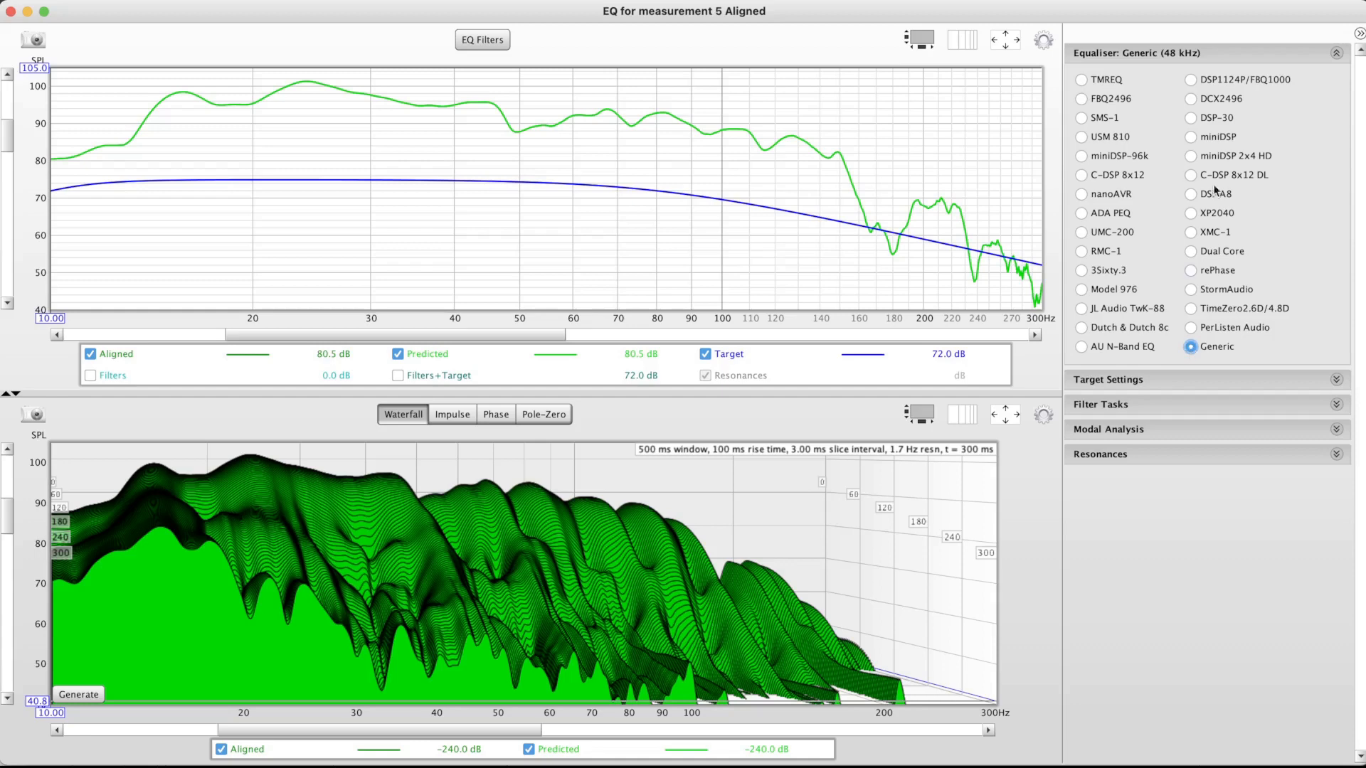
left_click(1191, 157)
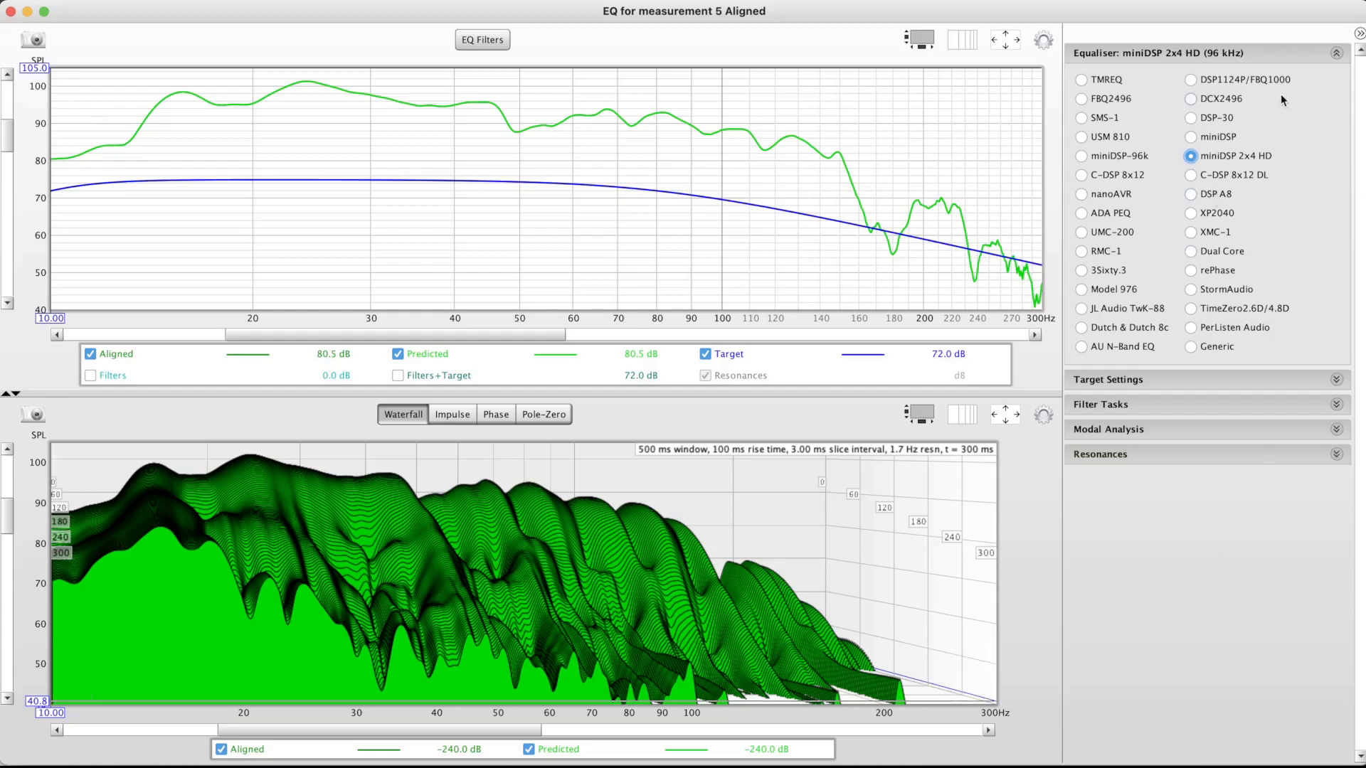
left_click(1337, 56)
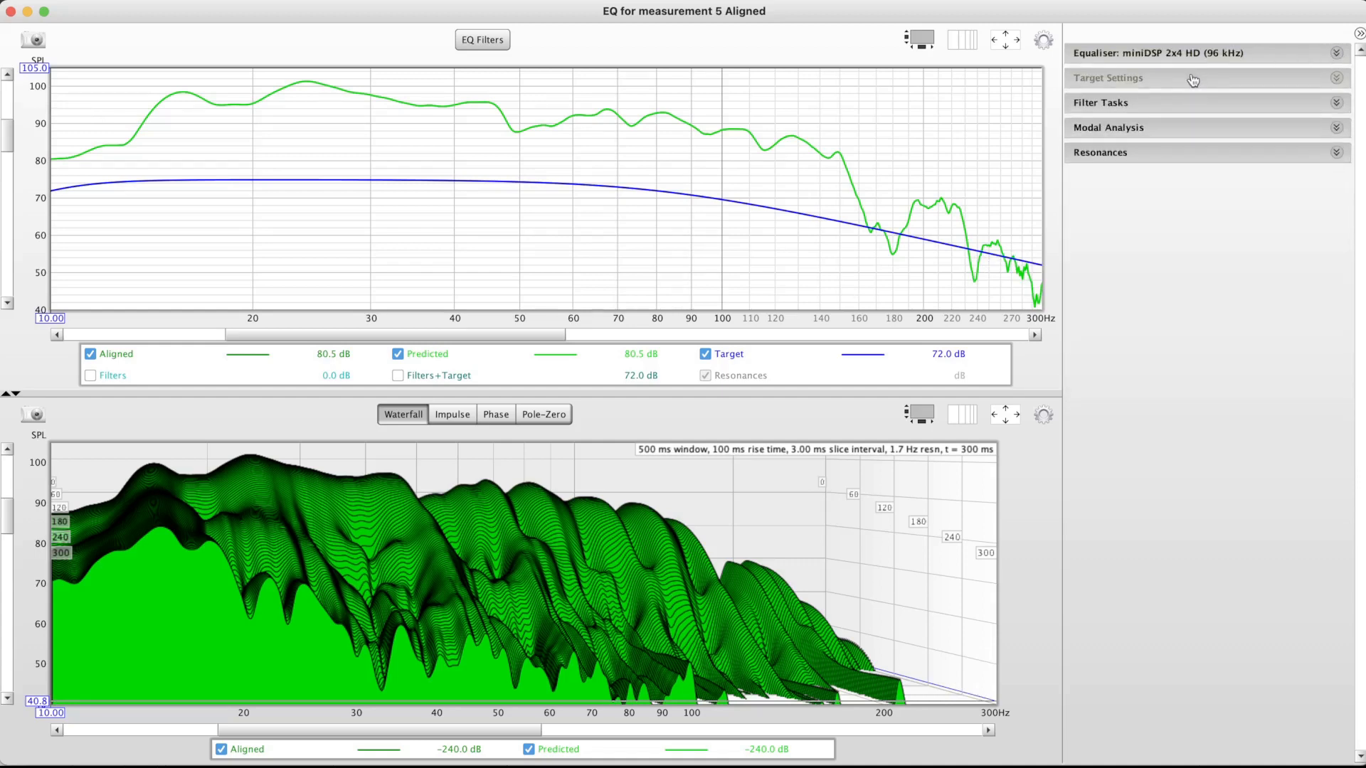
Expand the target settings and set the subwoofer target's bass management cutoff to 500 Hz
left_click(1334, 79)
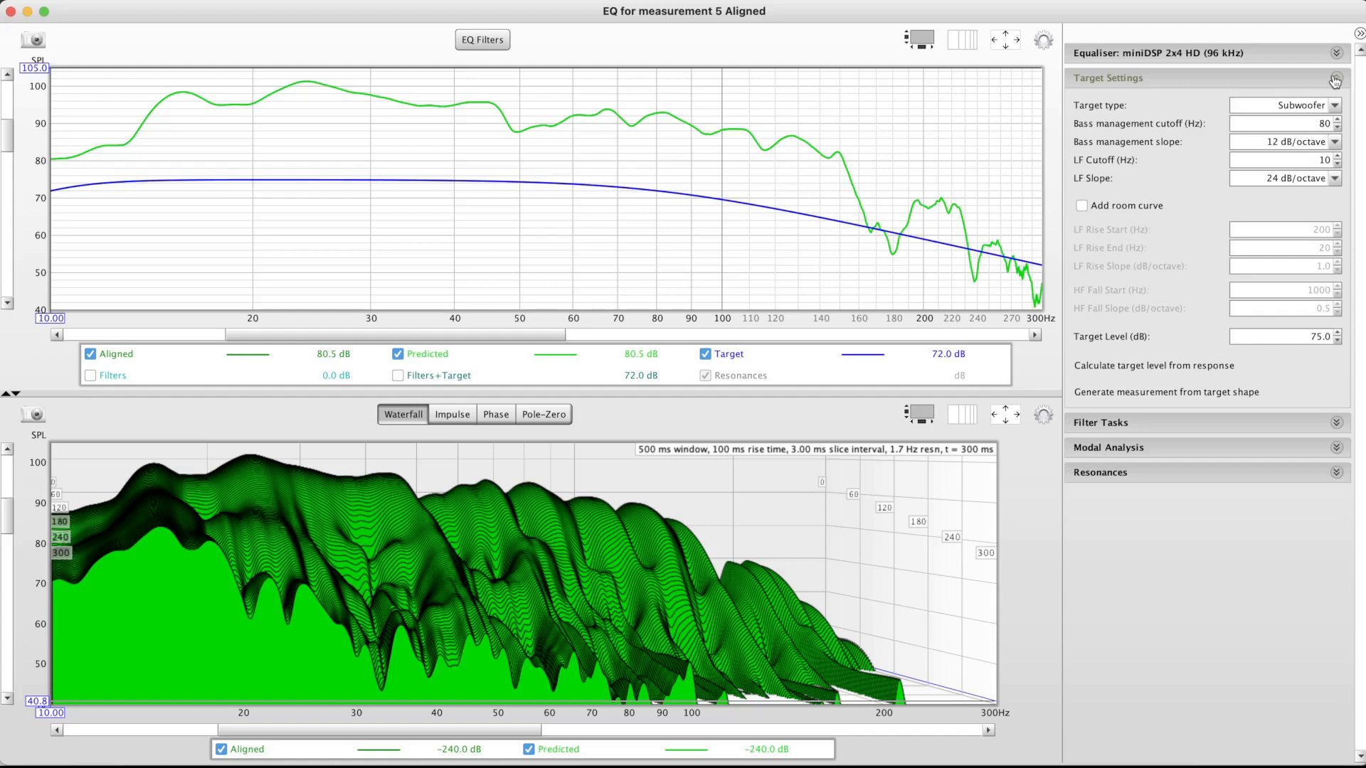
mouse_move(813, 145)
double_click(1324, 123)
type("500")
key("Tab")
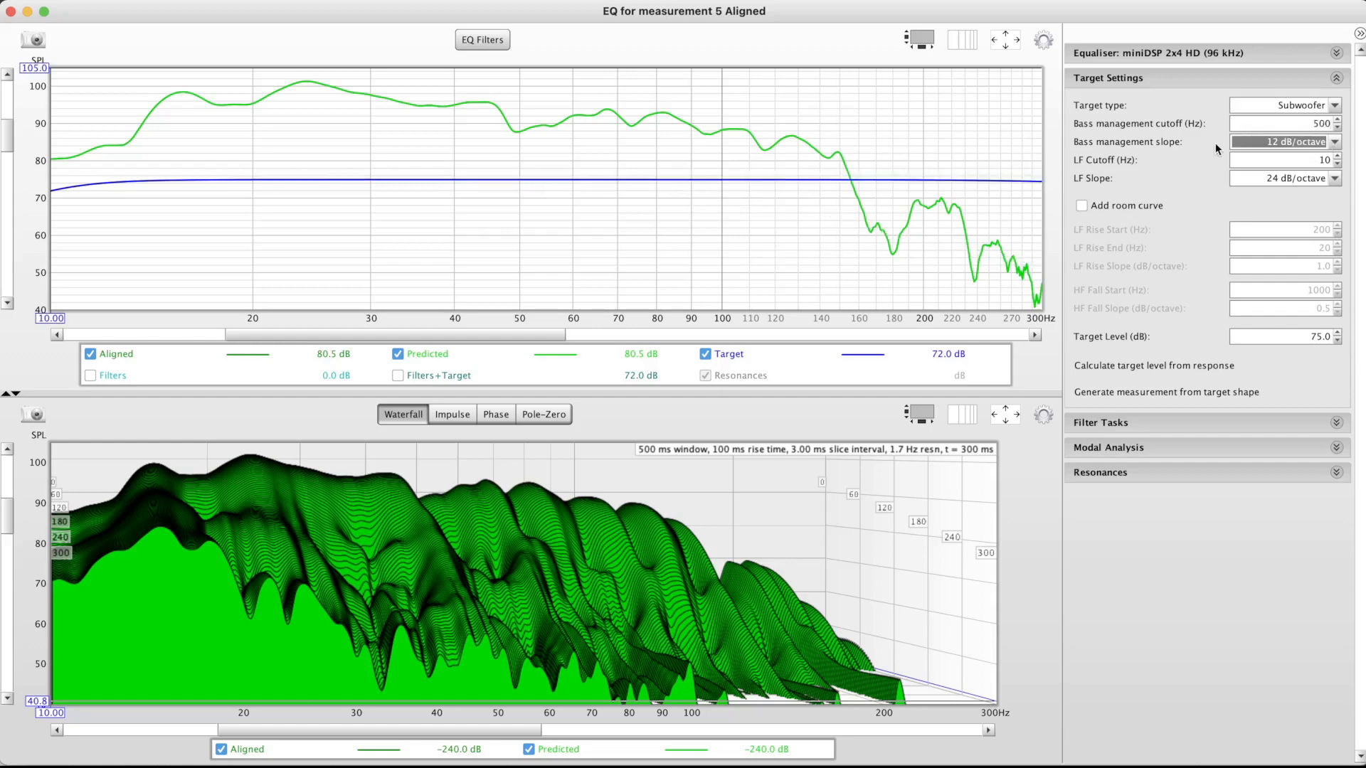
Try a bass management cutoff of 100 Hz, and set the final cutoff to 1000 Hz
double_click(1314, 123)
type("100")
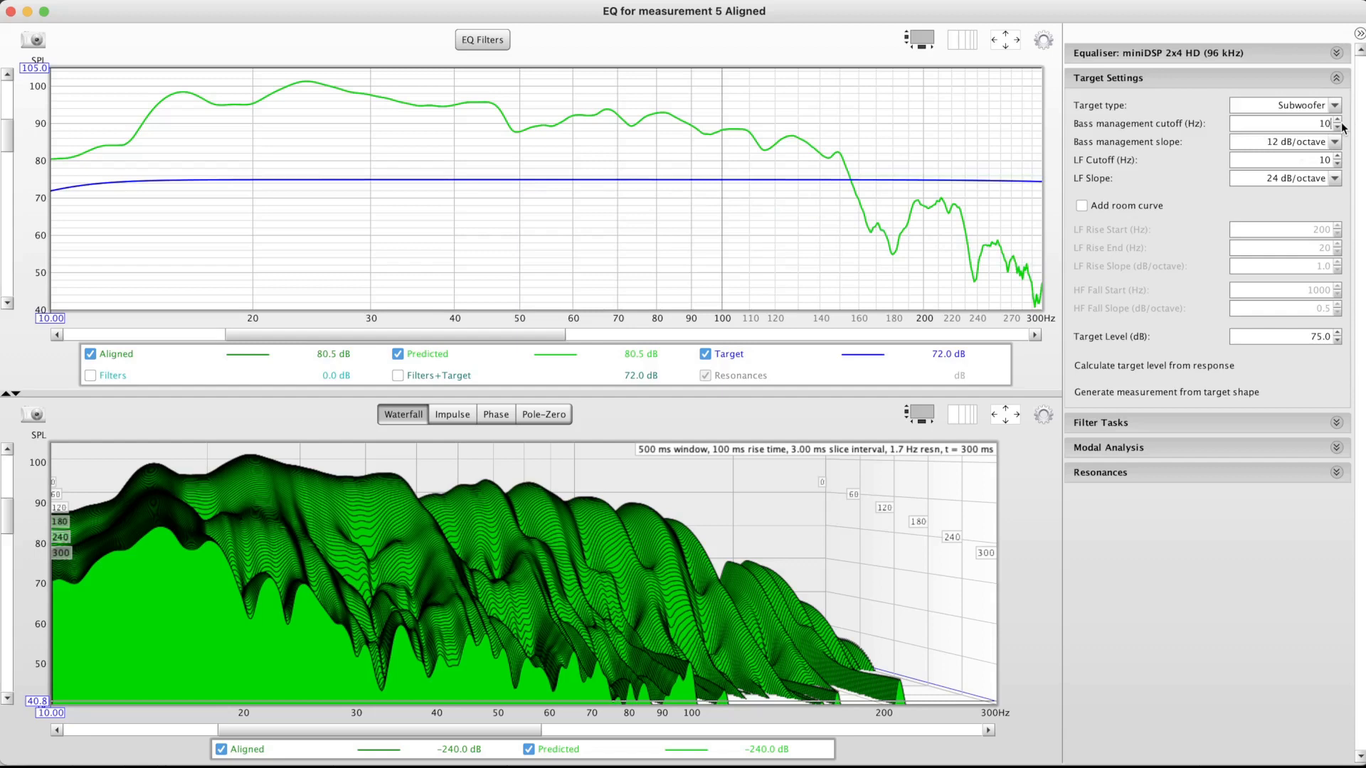
key("Tab")
key("shift+Tab")
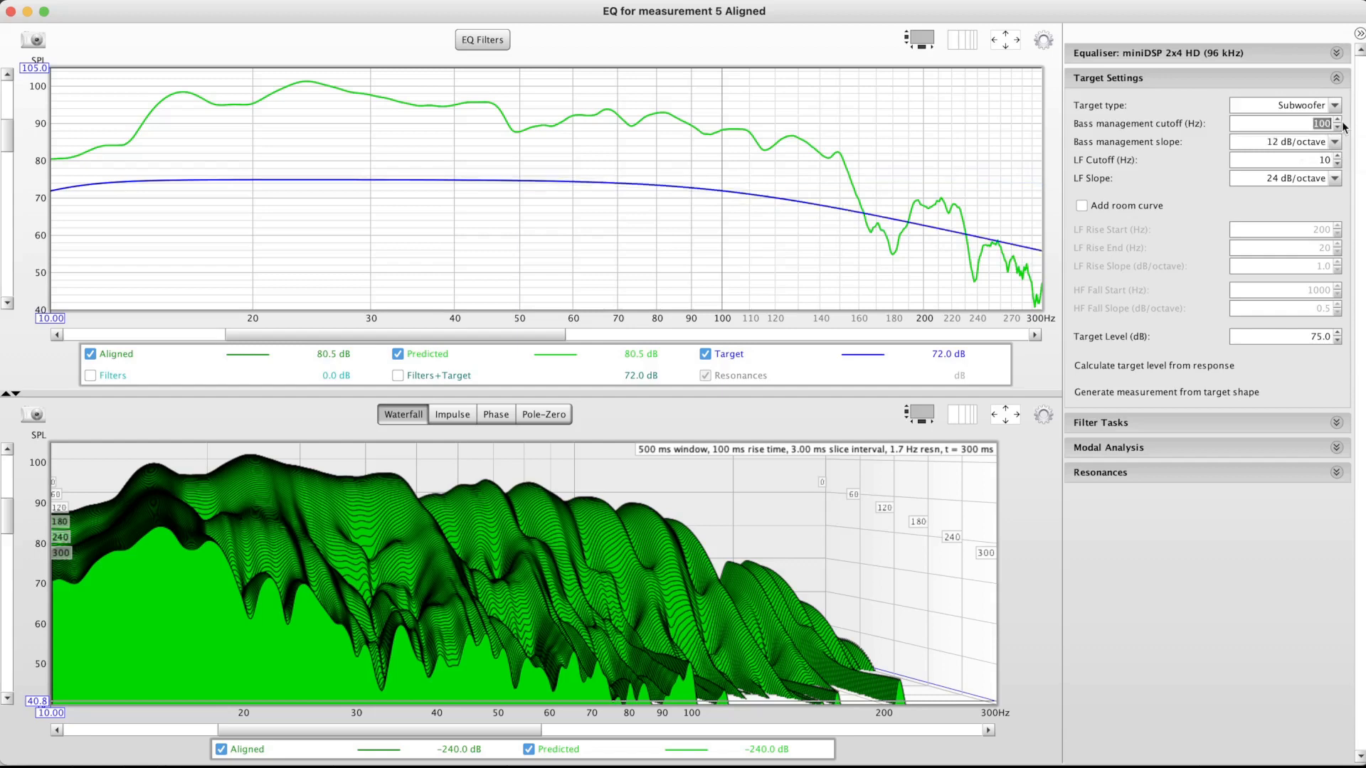
type("1000")
key("Tab")
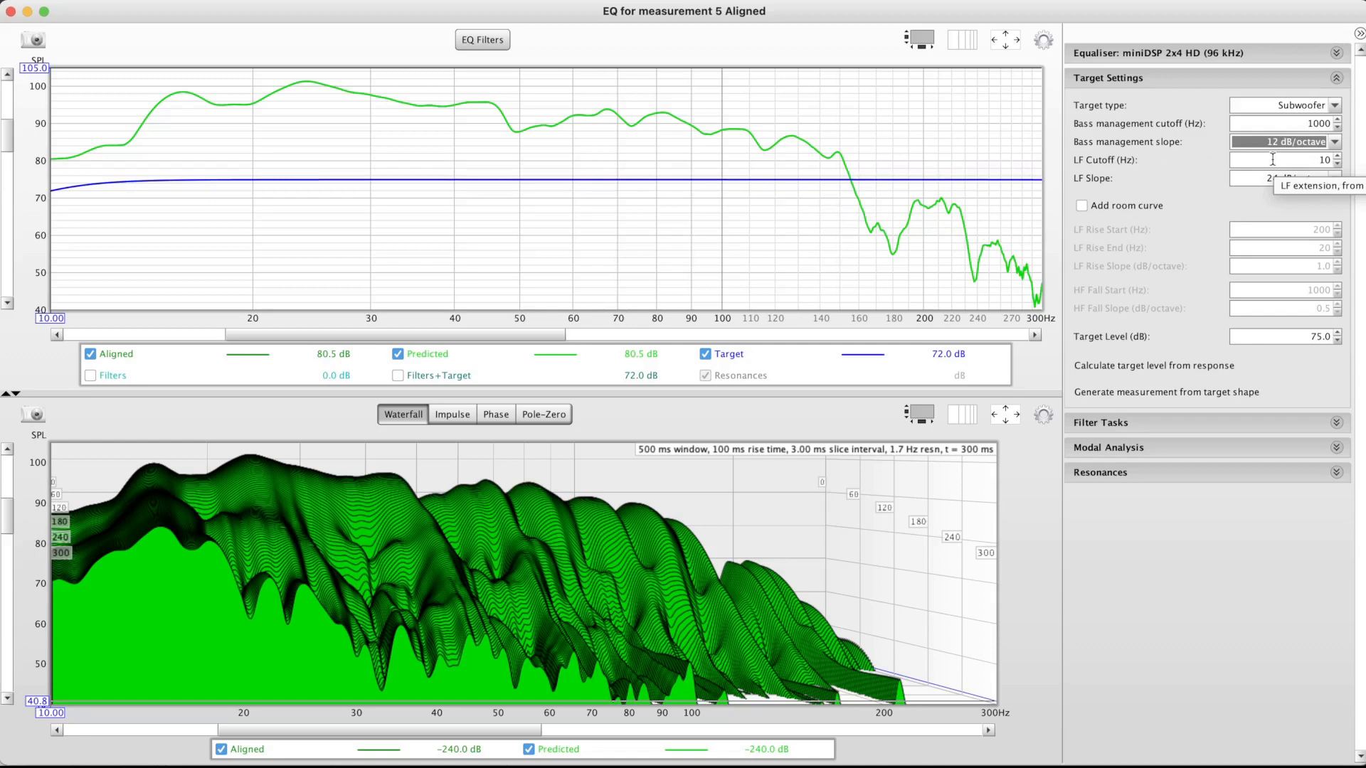
left_click(1006, 41)
left_click(469, 207)
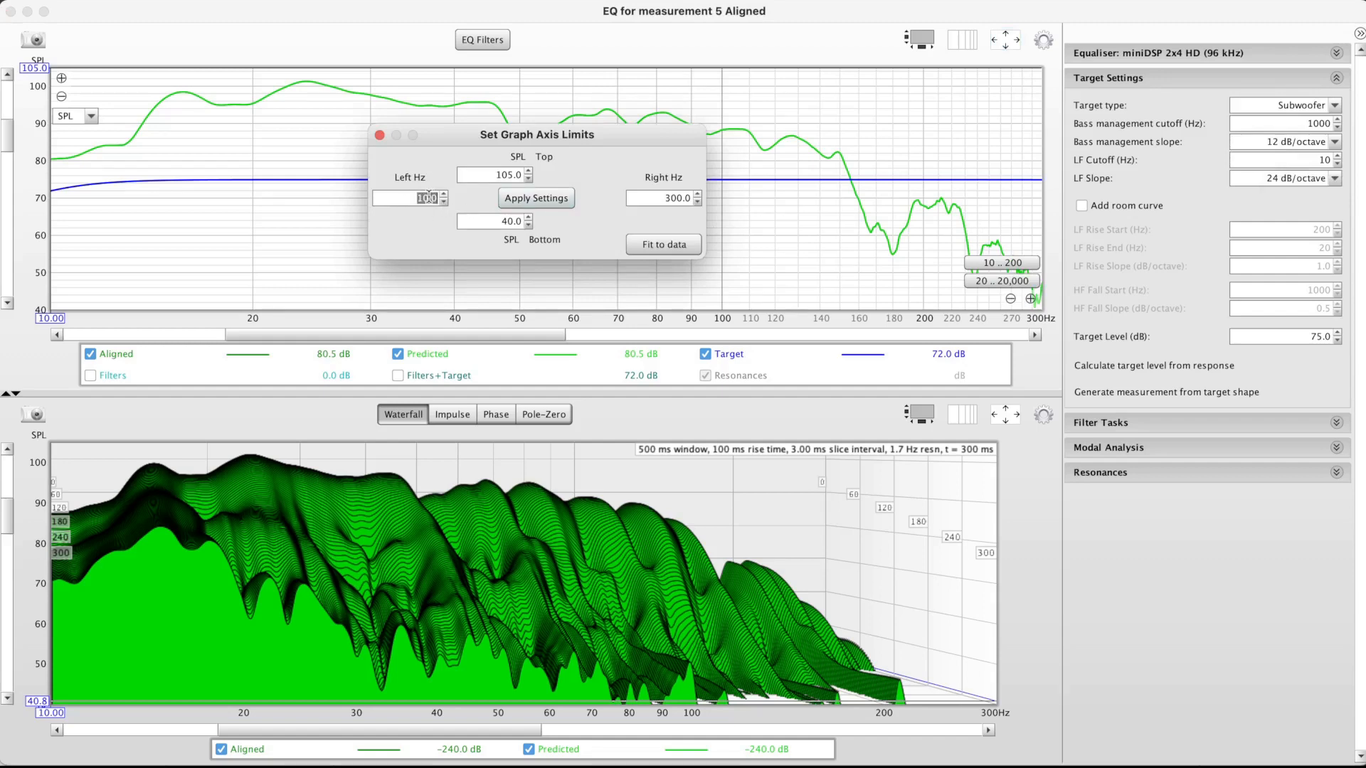
left_click(379, 134)
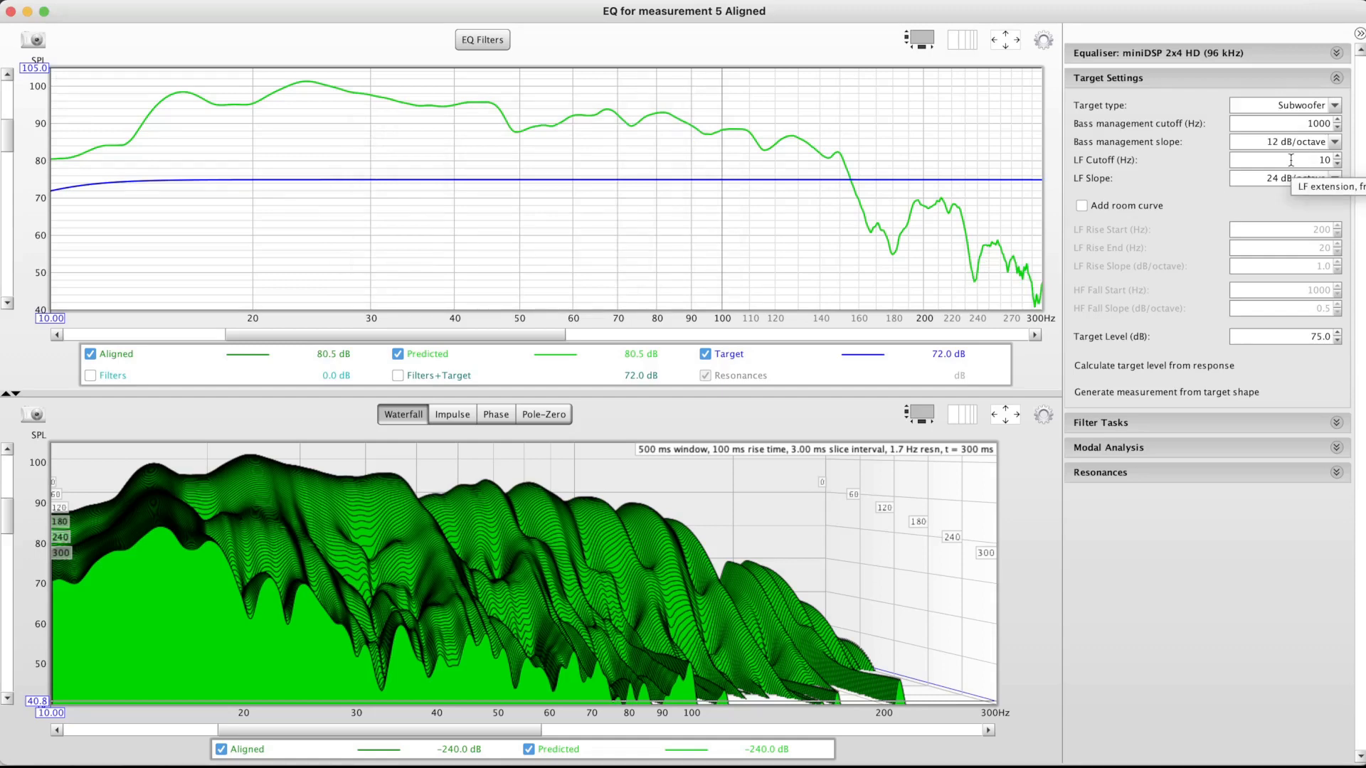
Try an LF slope of 48 dB/octave on the target curve and return it to 24 dB/octave
left_click(144, 123)
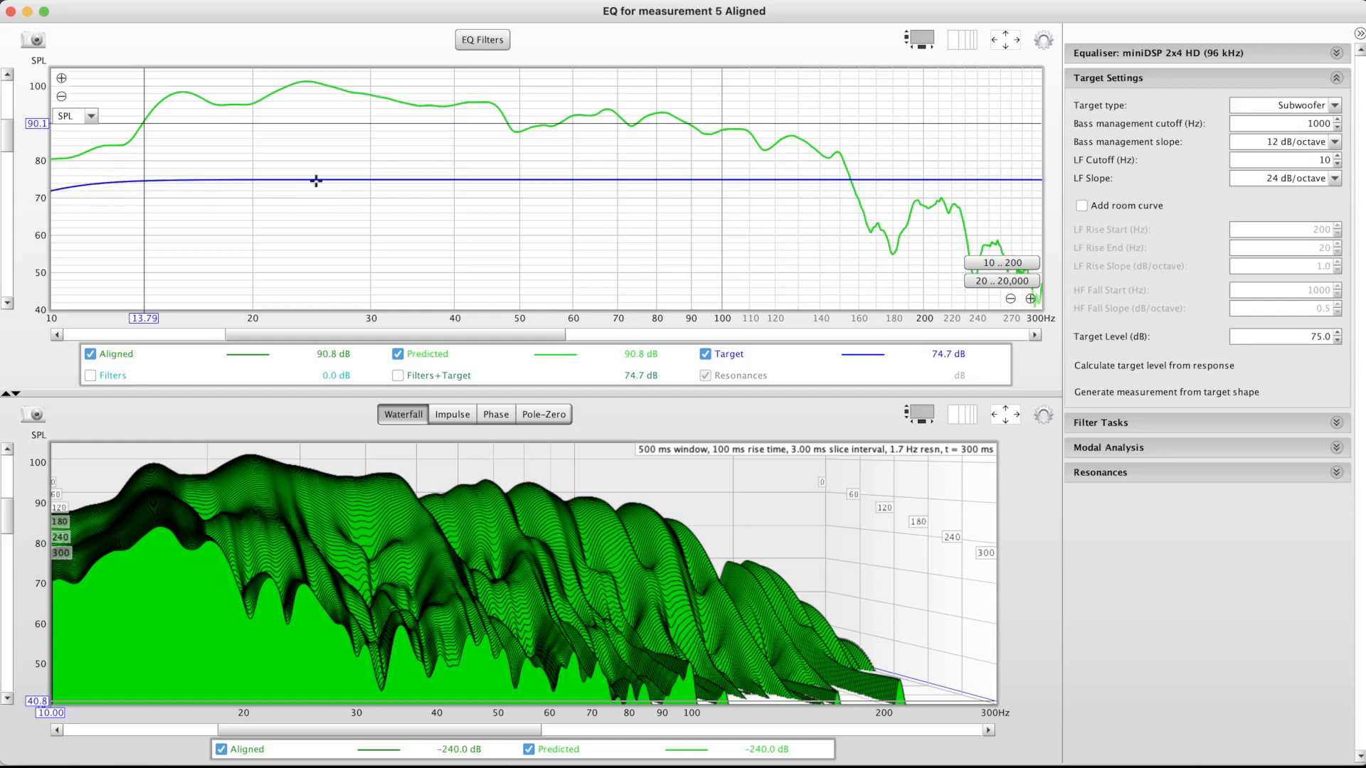
left_click(1335, 179)
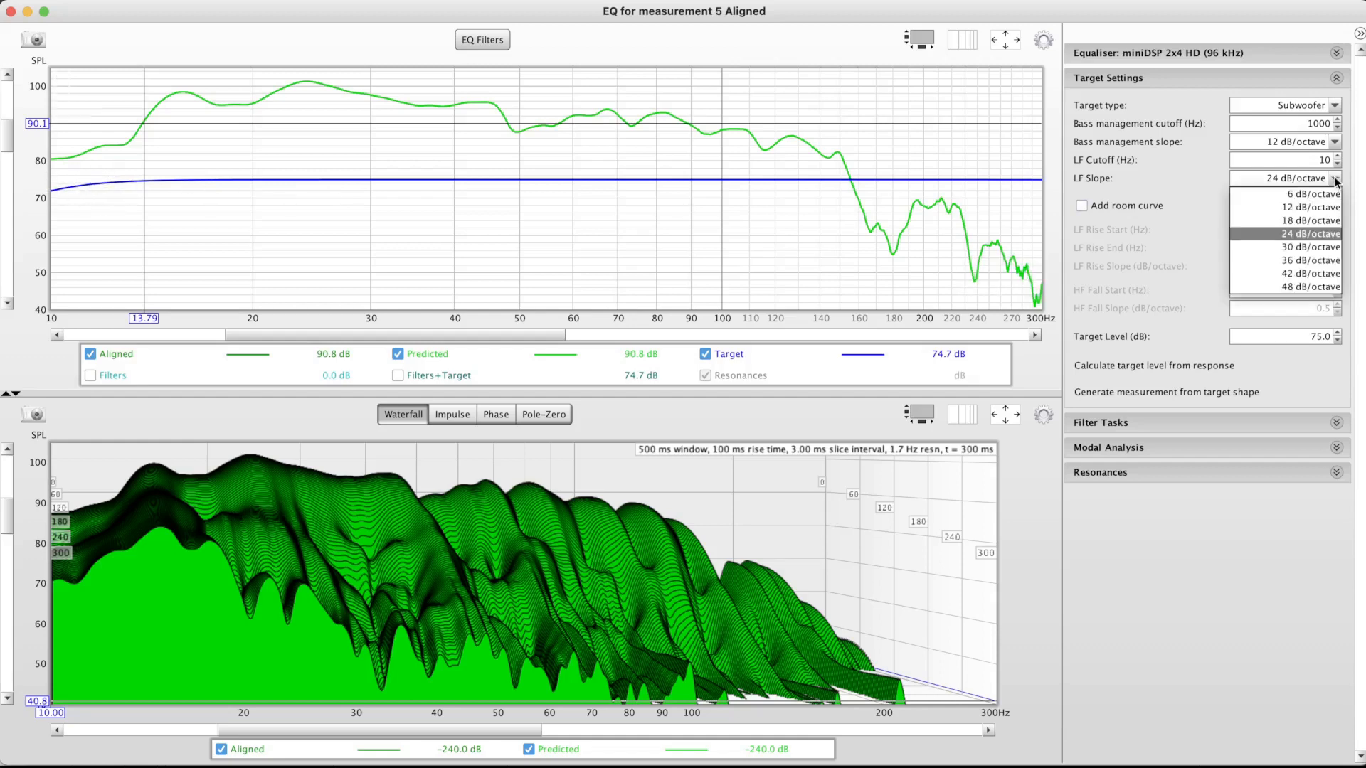
left_click(1306, 288)
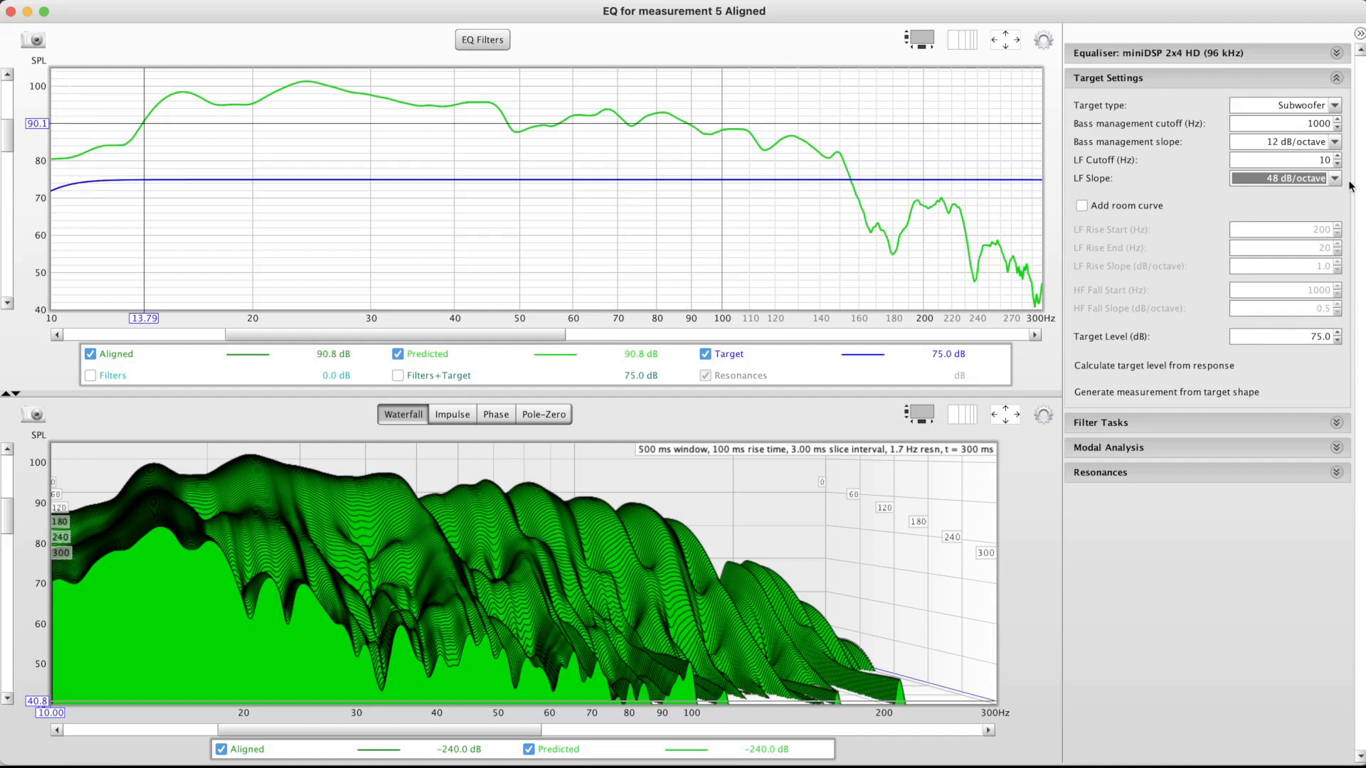
left_click(1325, 186)
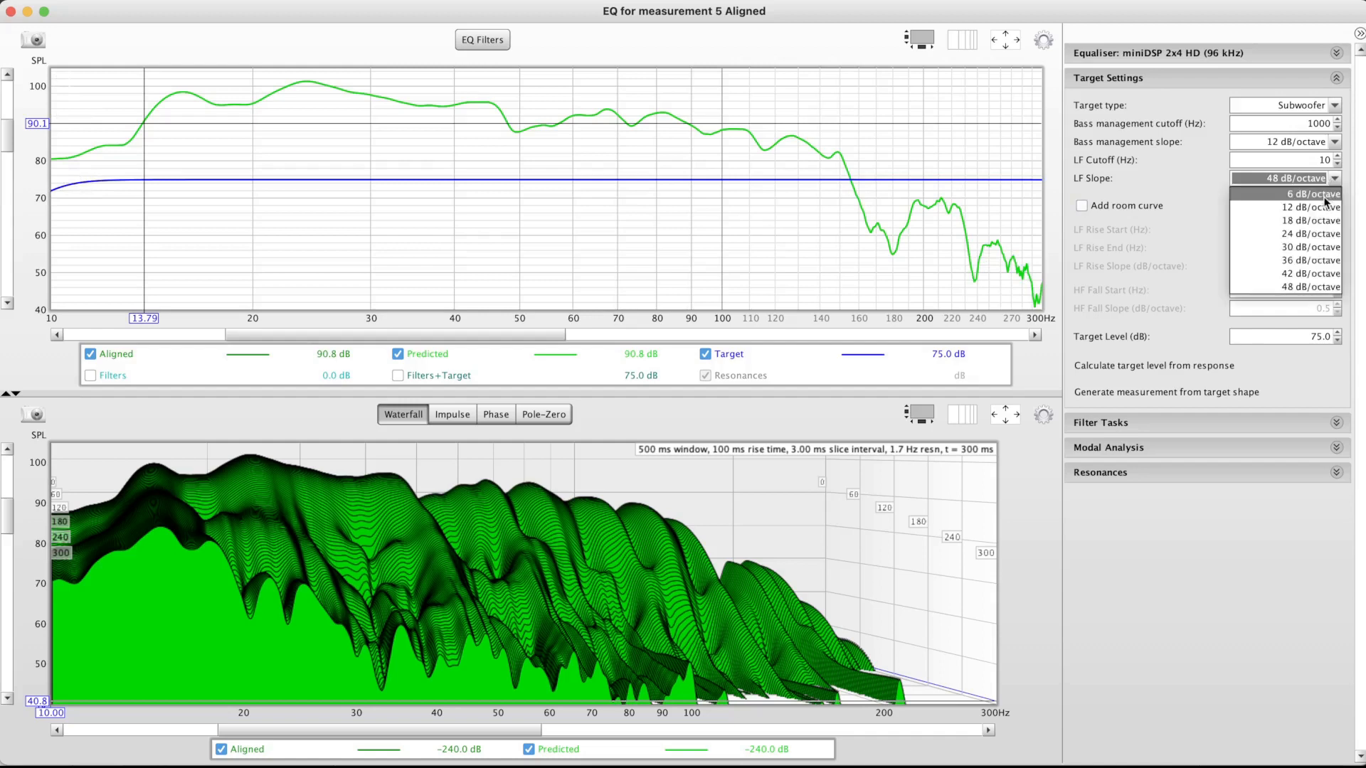
left_click(1256, 234)
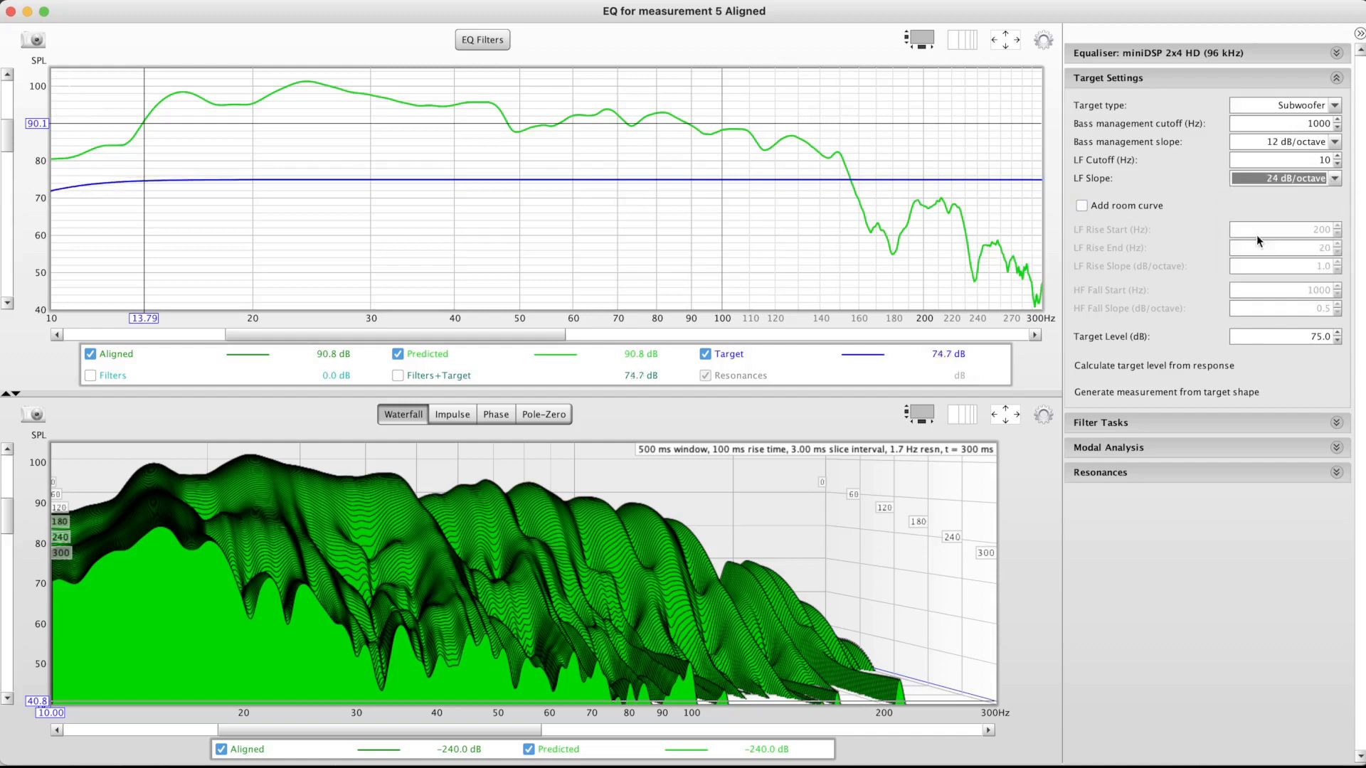
Set the target's LF cutoff to 0 Hz and calculate the target level from the response
left_click_drag(1316, 161, 1364, 166)
type("0")
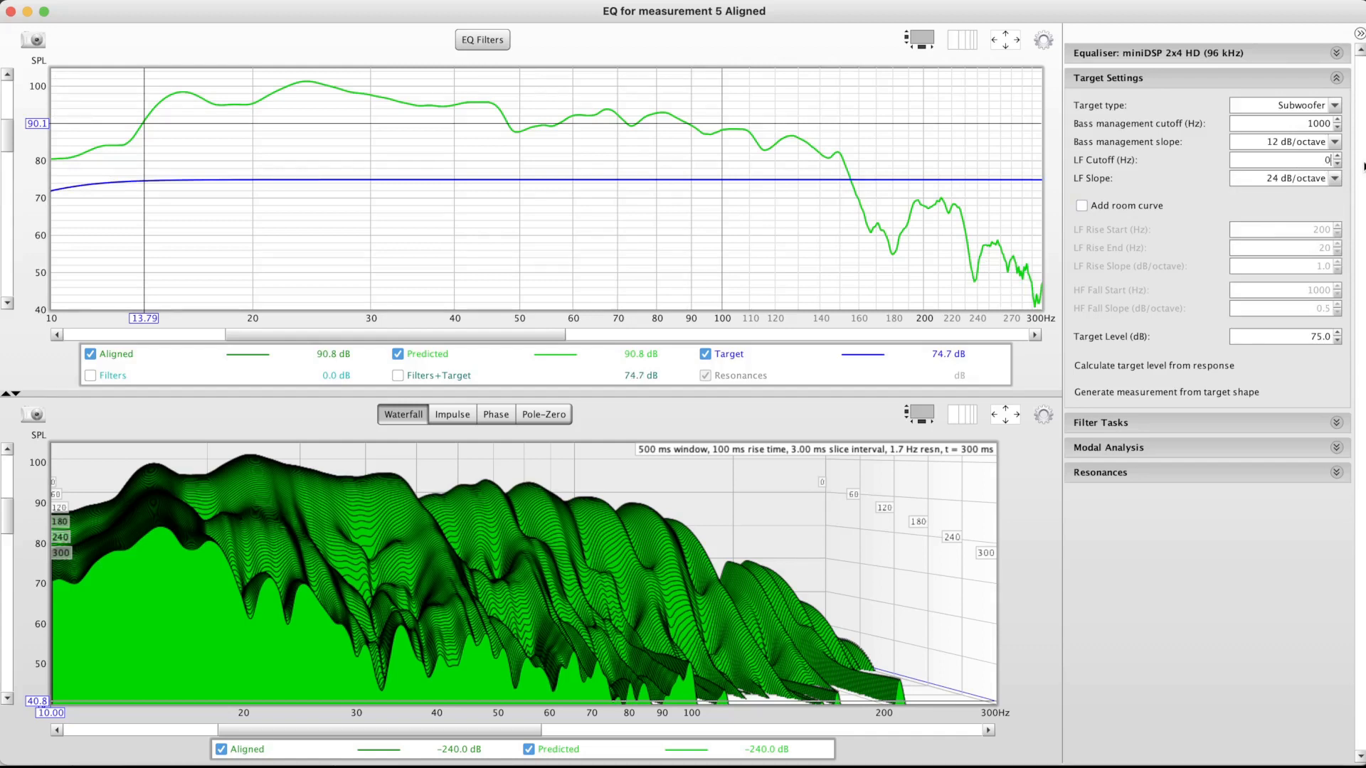
key("Tab")
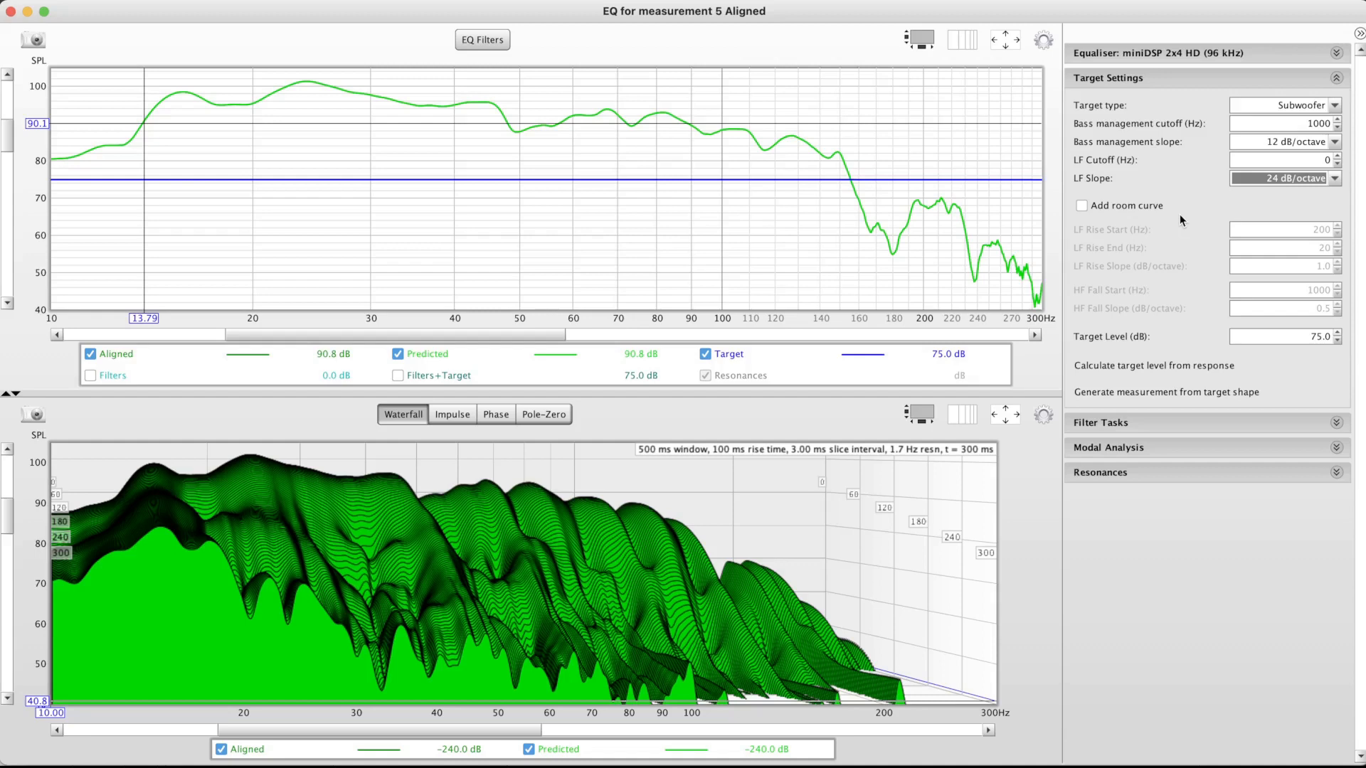
left_click(1154, 368)
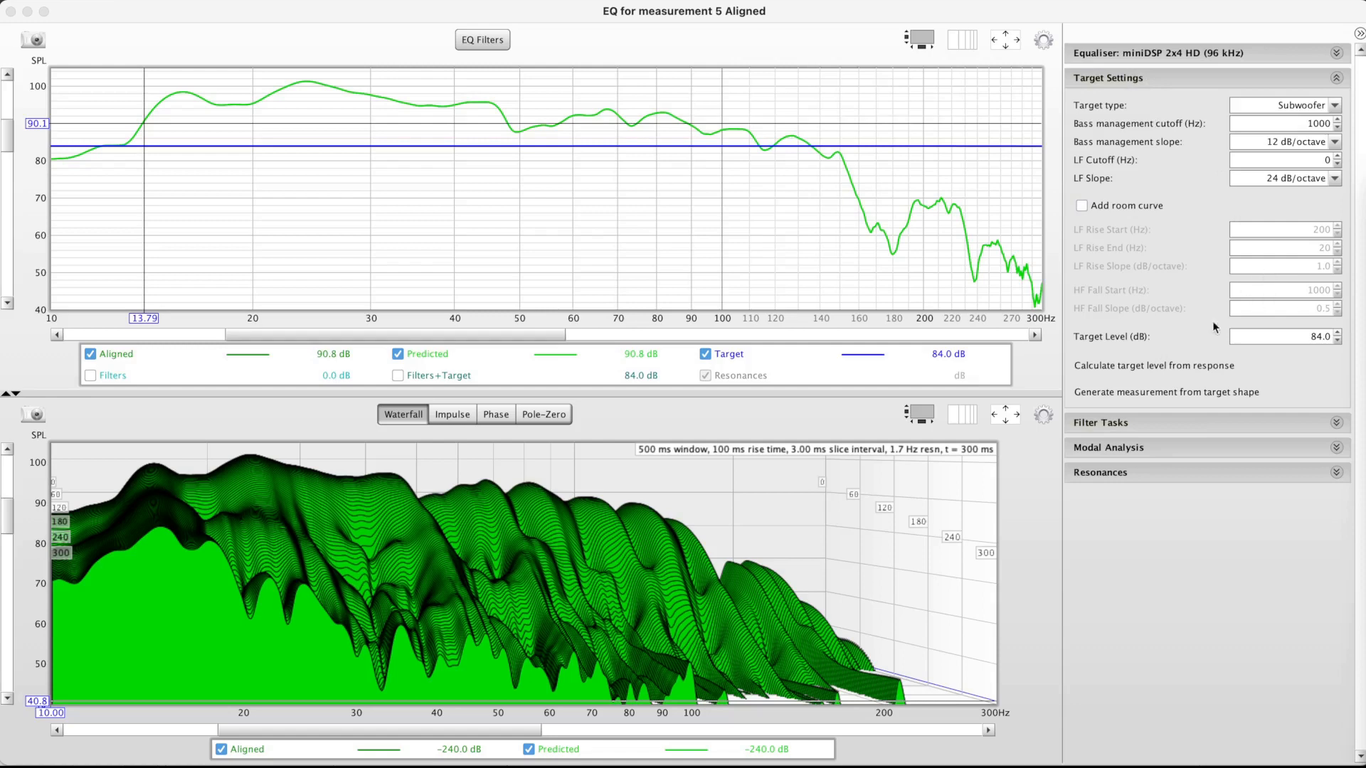
left_click(1335, 79)
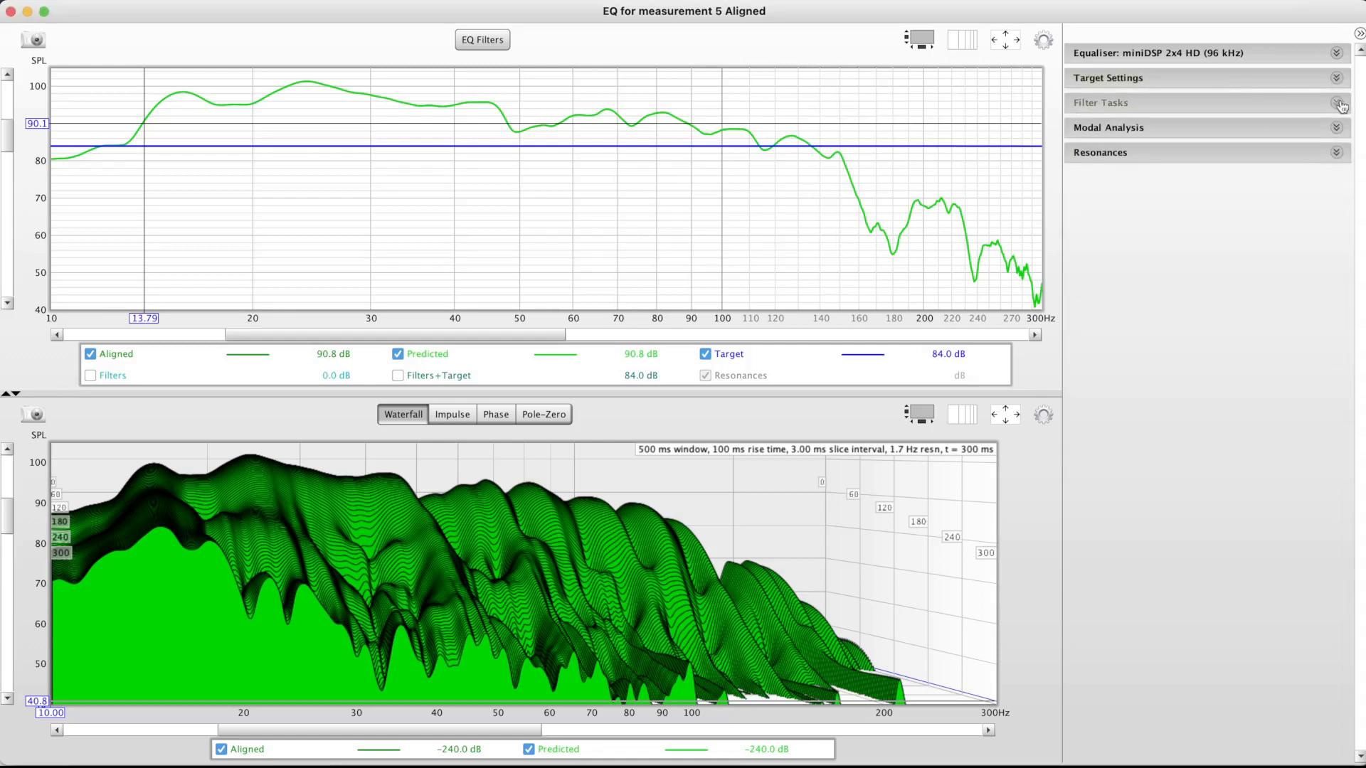
Expand the filter tasks and set the match range to 20 to 100 Hz
left_click(1337, 104)
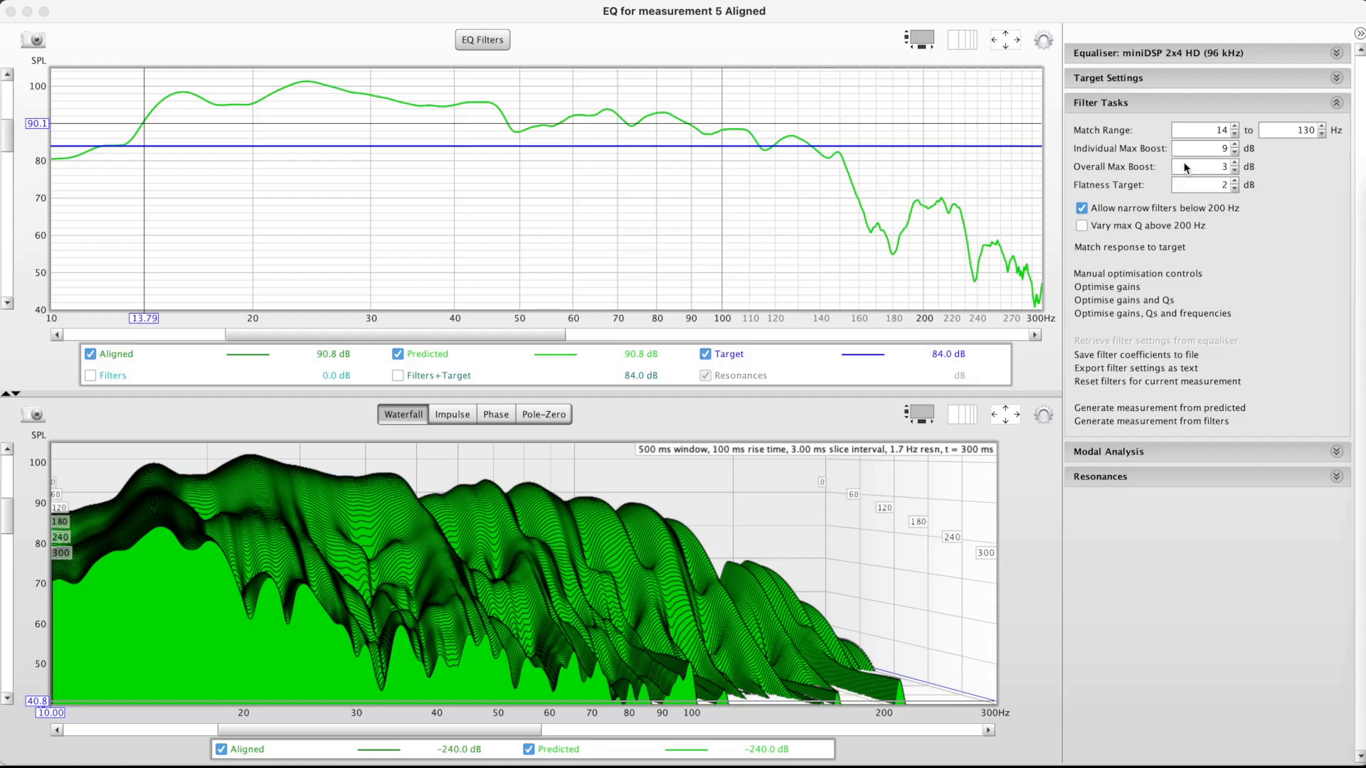
left_click(1205, 129)
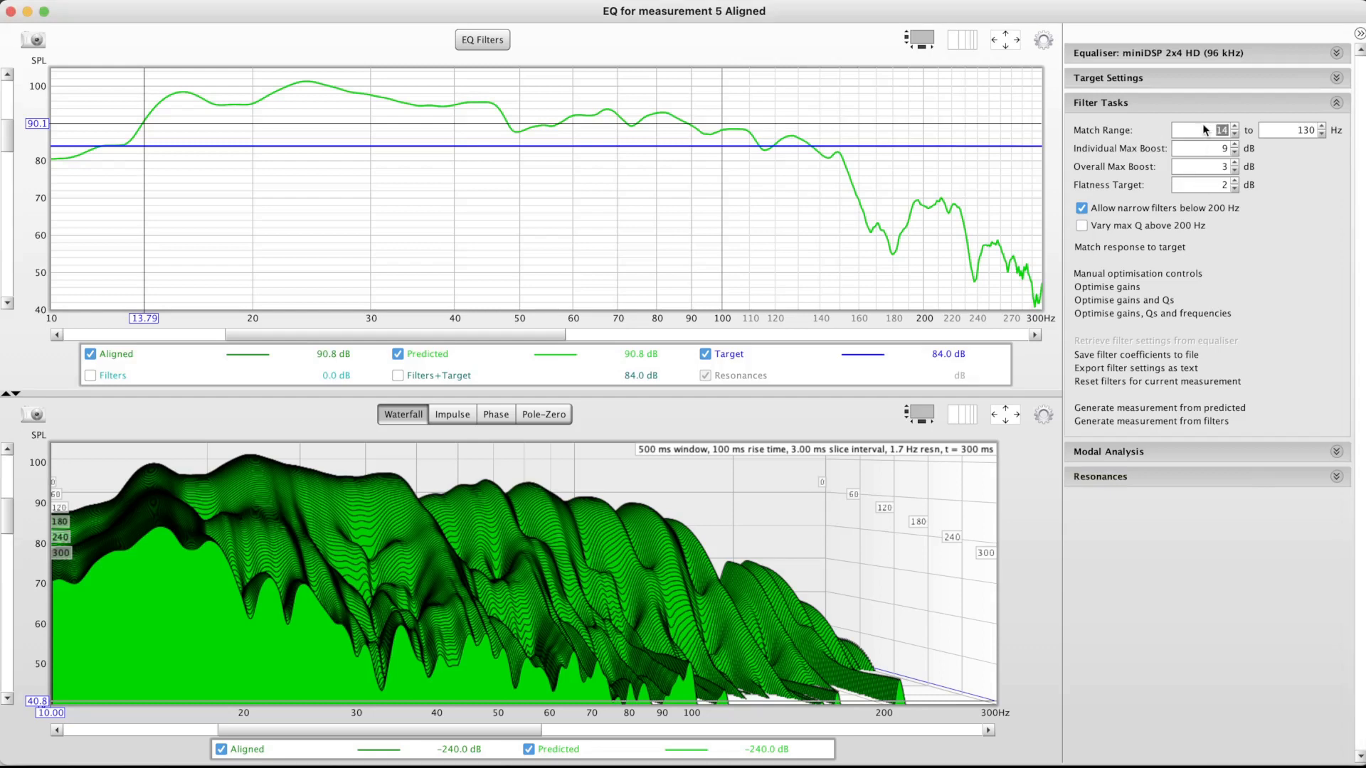
type("20")
key("Tab")
type("100")
Set the overall max boost to 0 dB and the flatness target to 3 dB, leaving Vary max Q above 200 Hz off
left_click(1235, 182)
left_click(1269, 229)
left_click(1257, 231)
mouse_move(1191, 184)
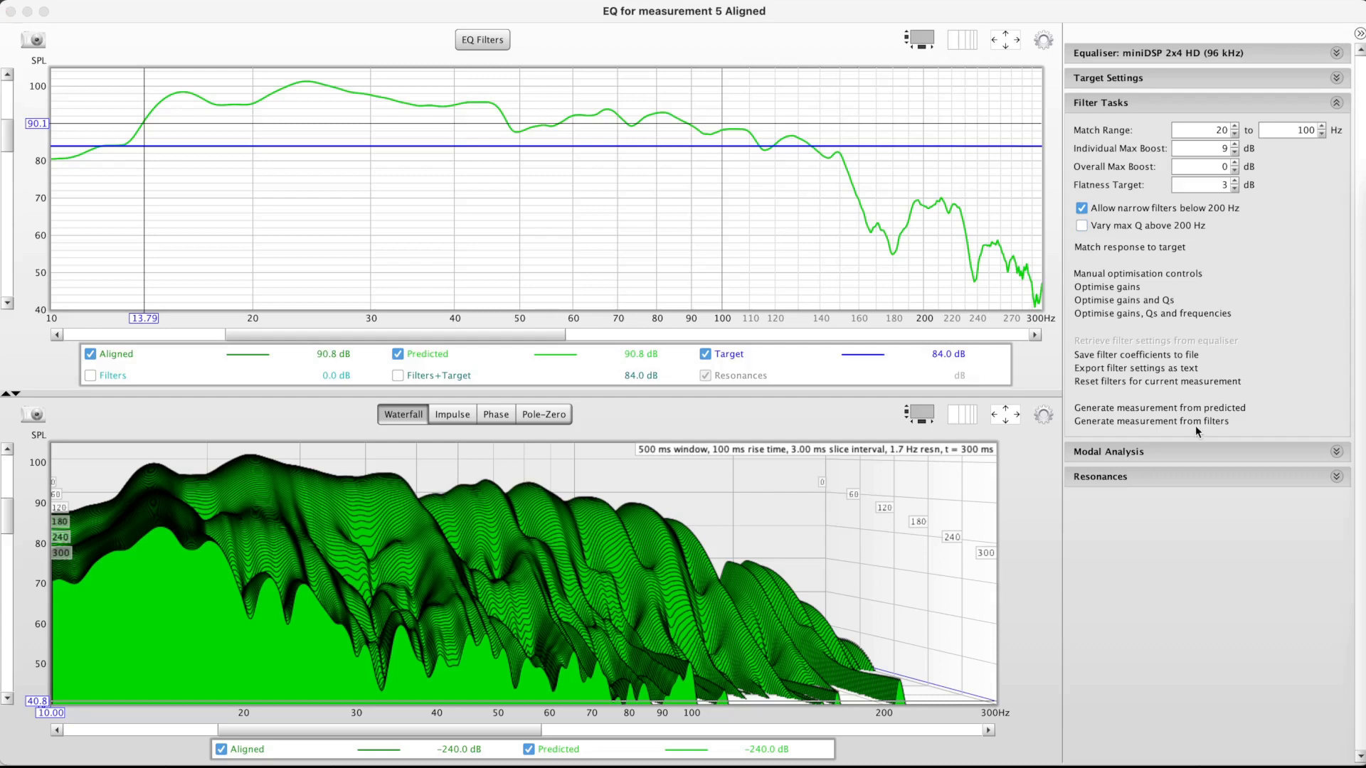
Match the response to the 84 dB target over 20 to 100 Hz, continuing past the target-level check
mouse_move(840, 290)
left_click(1227, 79)
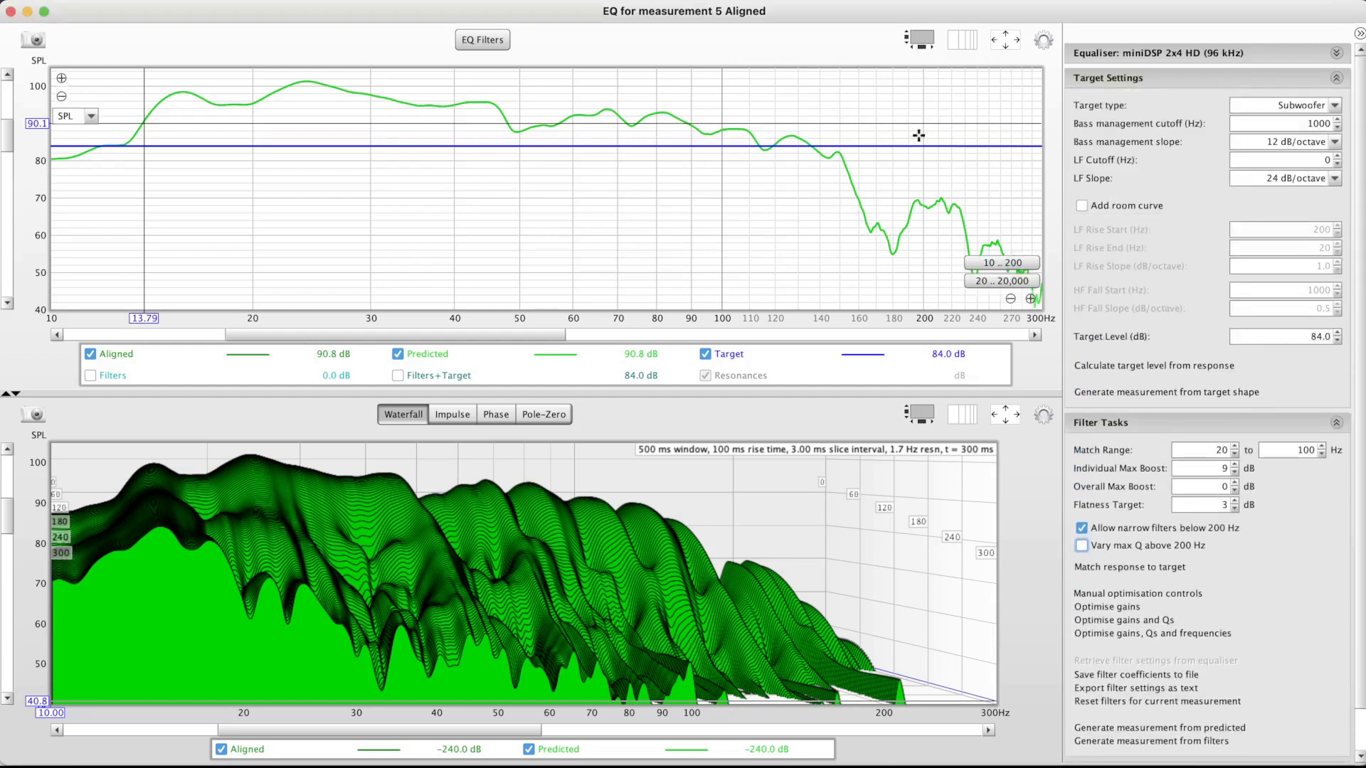
left_click(1189, 84)
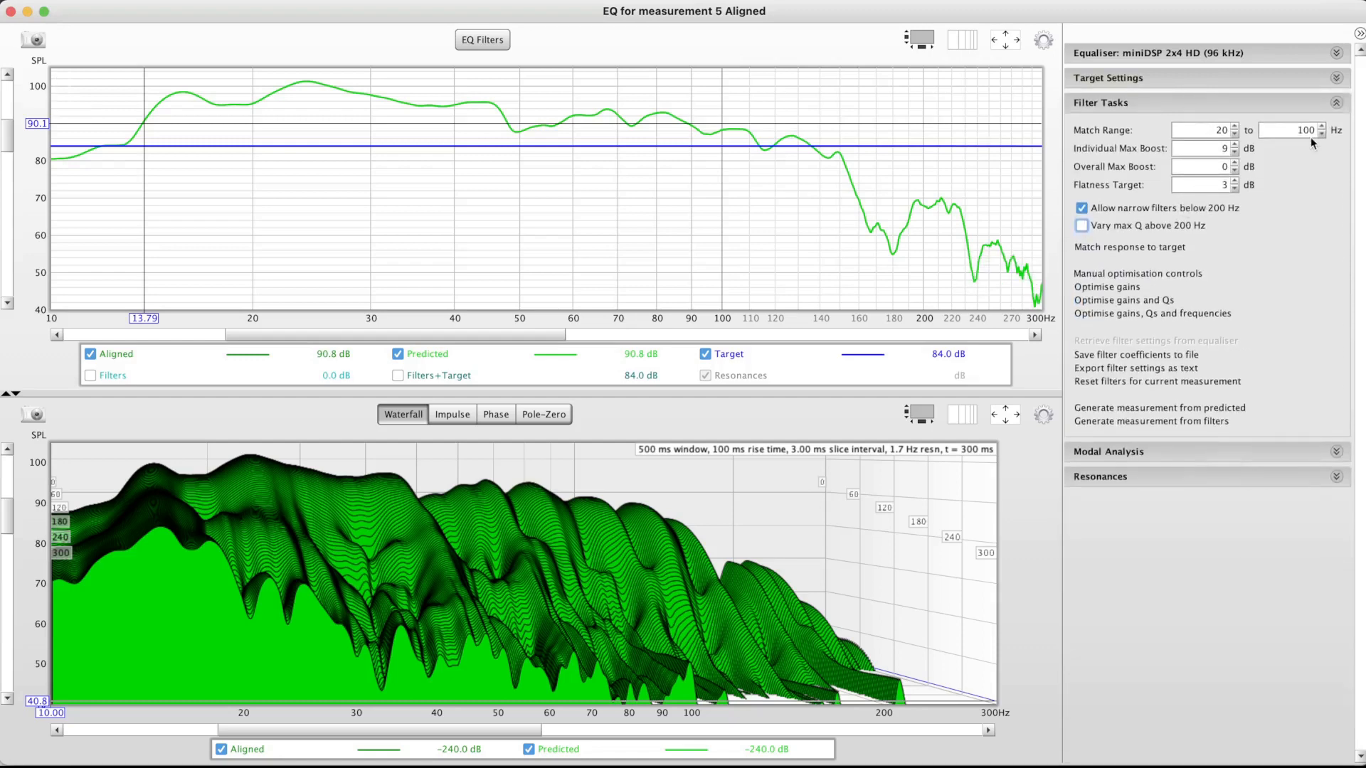
mouse_move(1196, 187)
left_click(1140, 247)
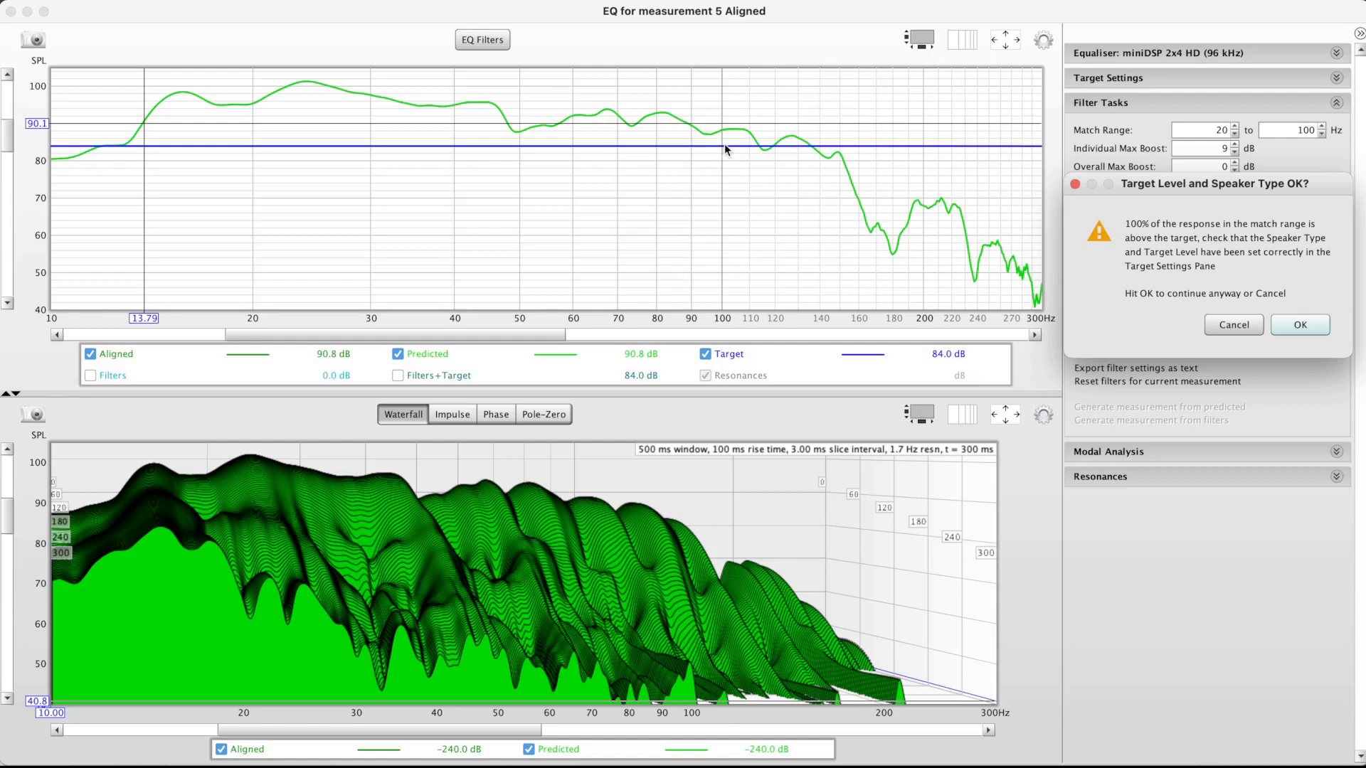
left_click(1300, 325)
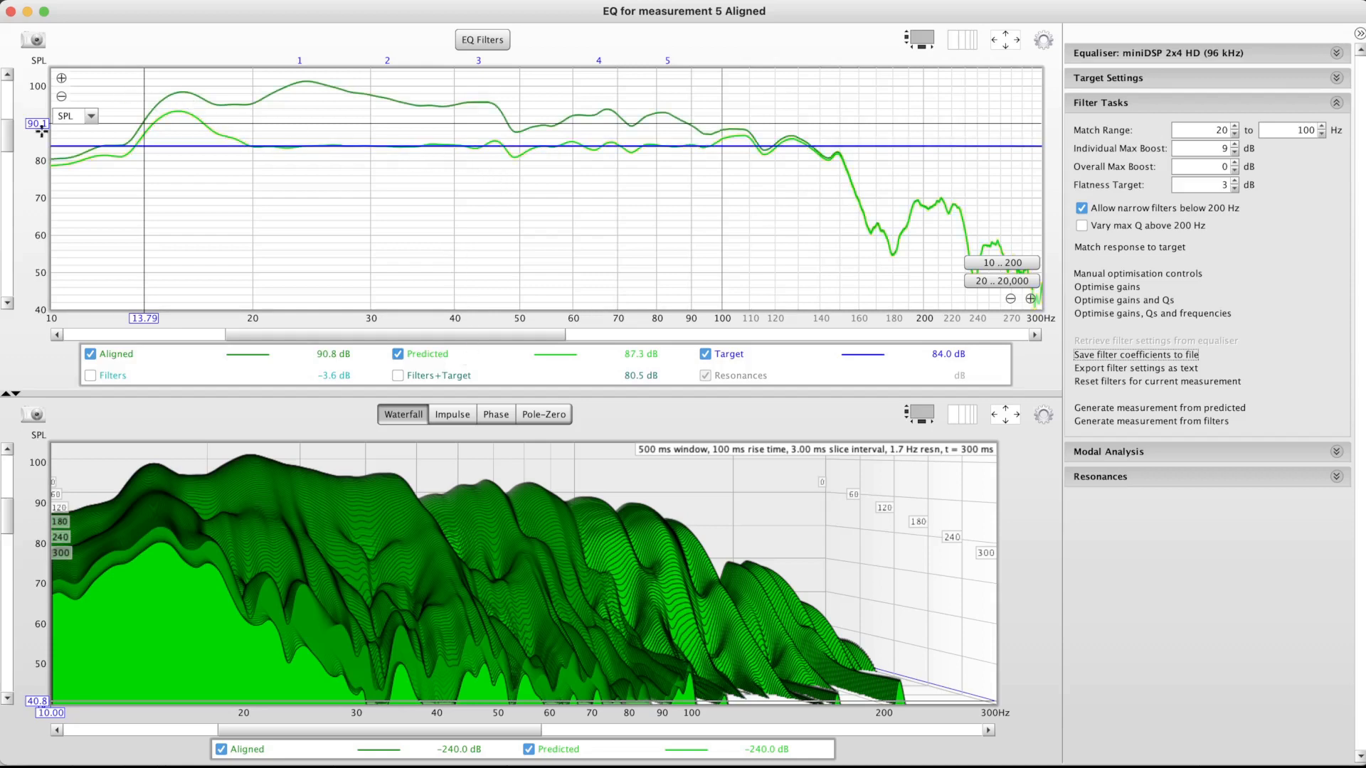
Try a lower SPL limit of 50 dB on the response graph, and set it to 55 dB
left_click(397, 248)
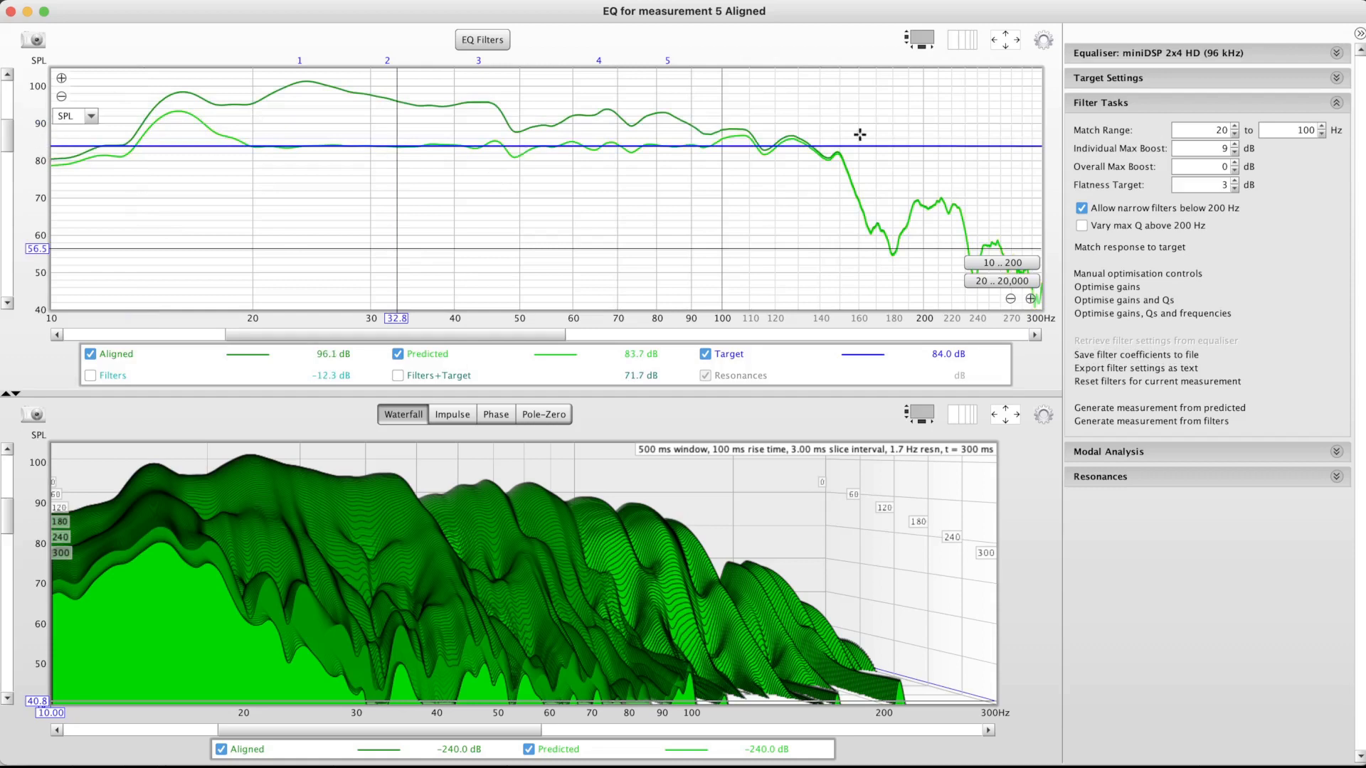
left_click(1010, 48)
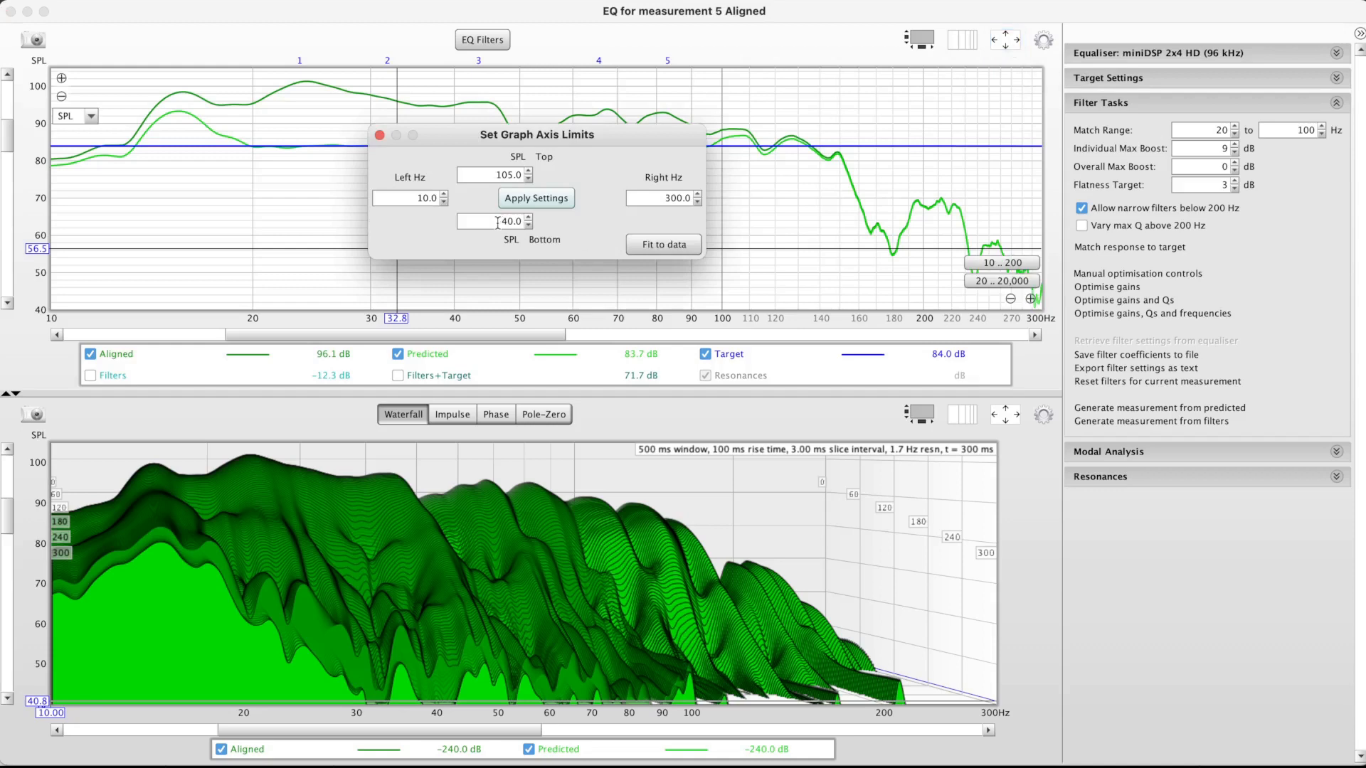
left_click_drag(498, 222, 539, 228)
type("50")
left_click(534, 200)
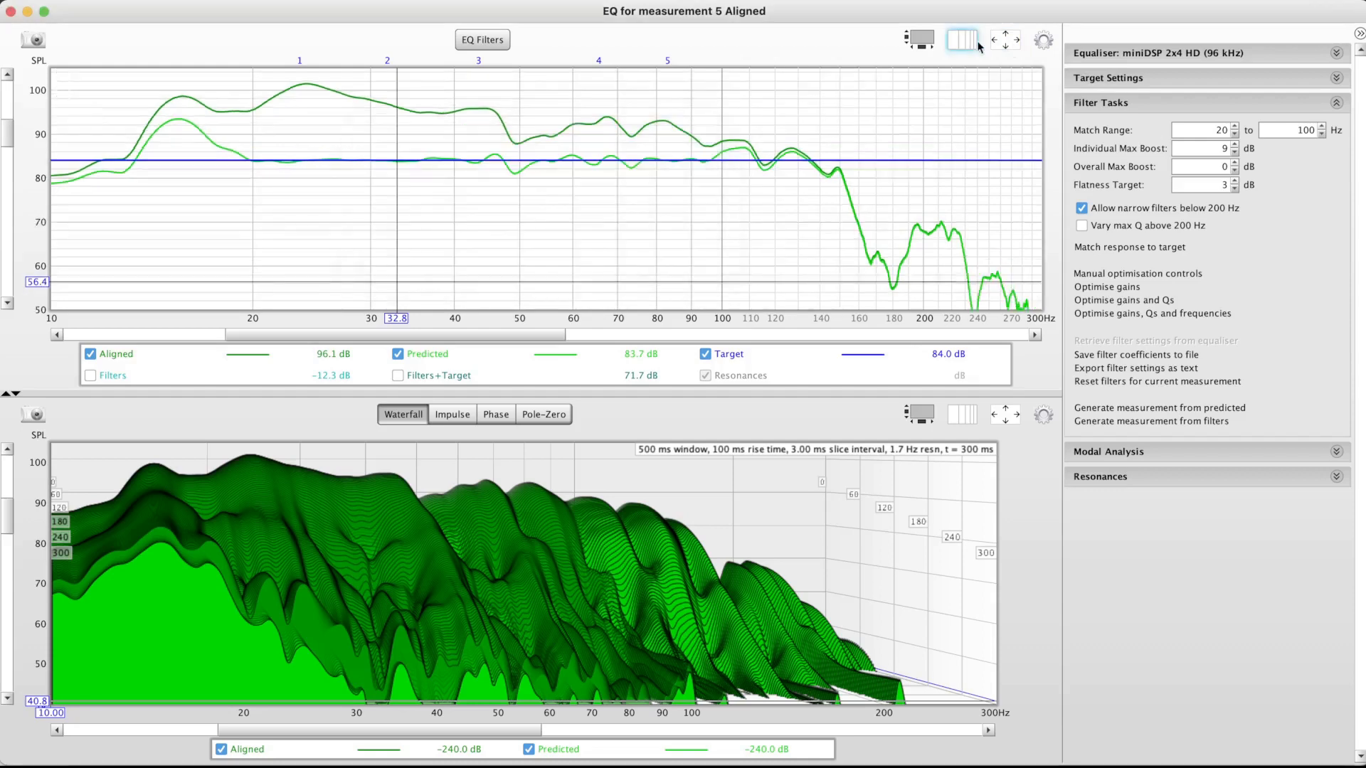
left_click(1006, 42)
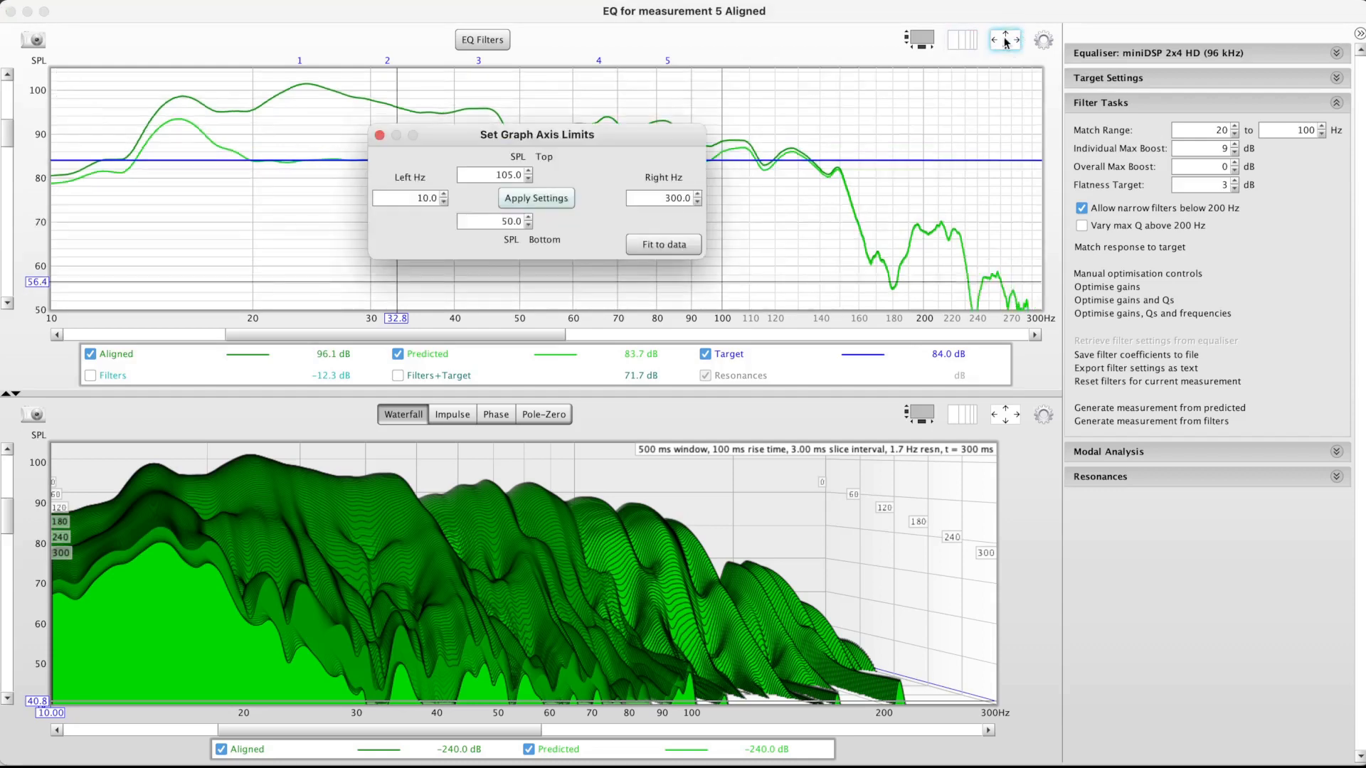
double_click(506, 219)
type("55")
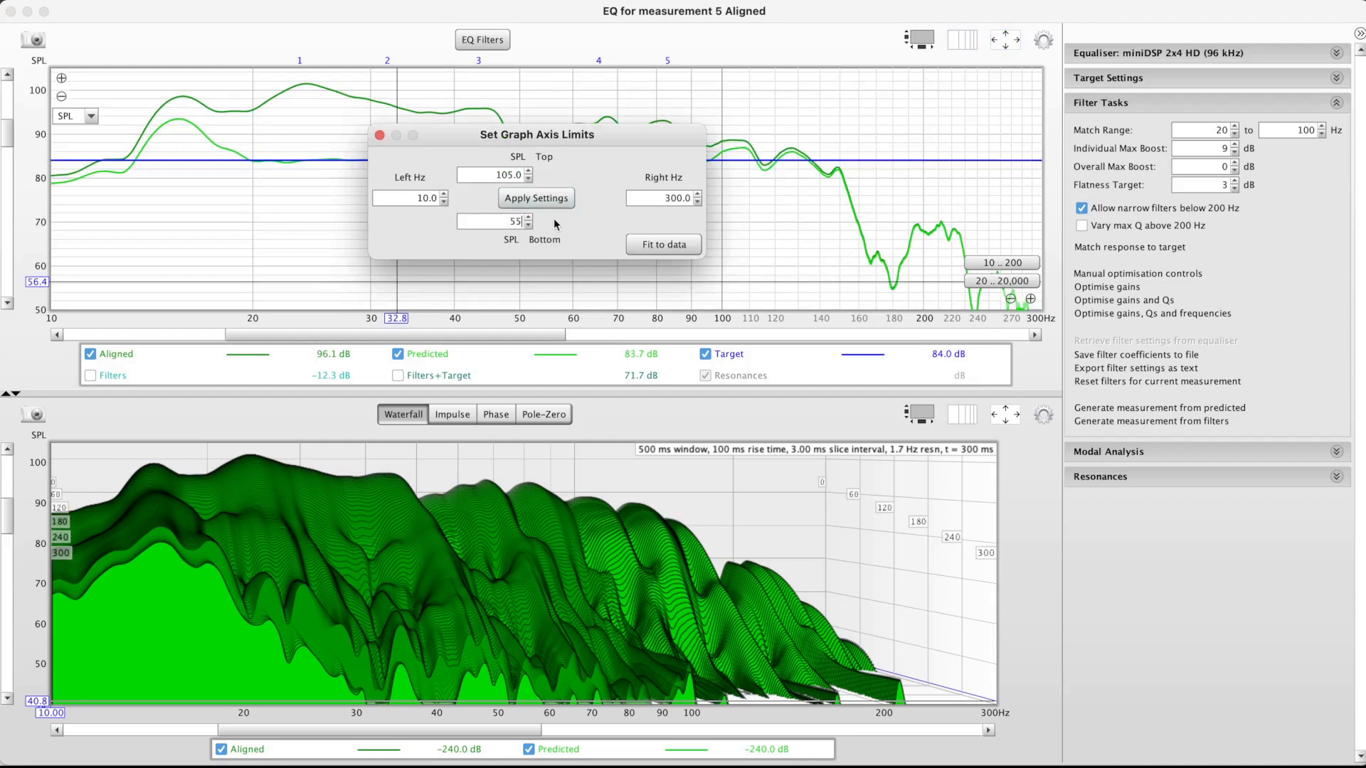
left_click(547, 199)
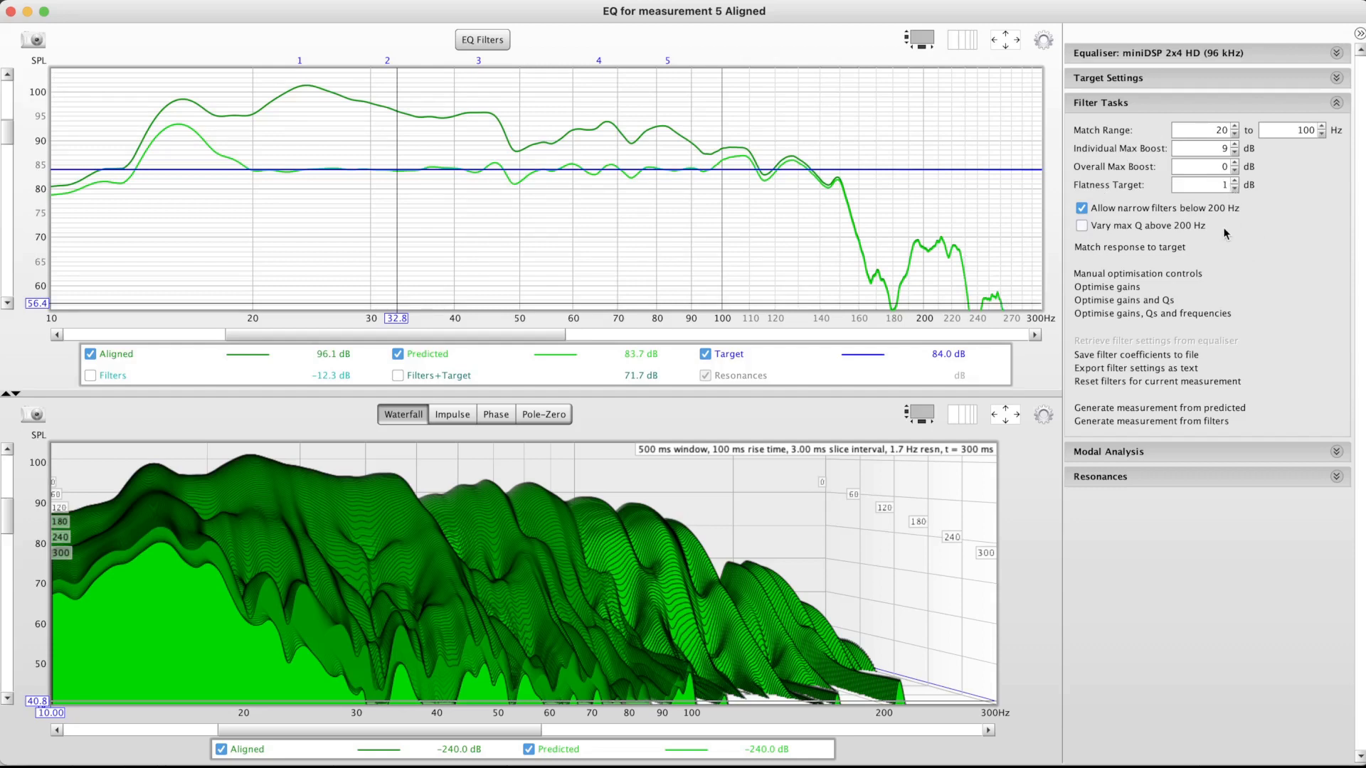
Match the response to the target again with a 1 dB flatness target, accepting the target-level check
left_click(1127, 249)
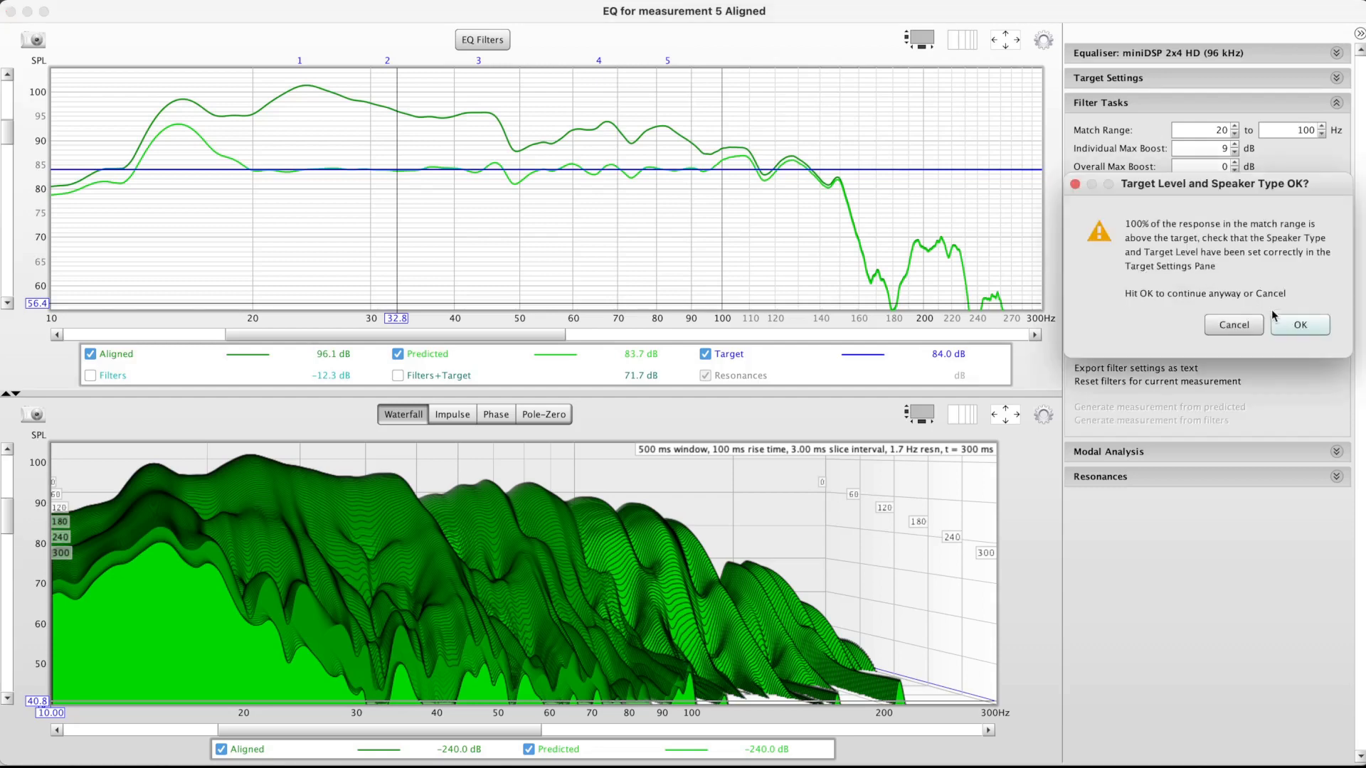
left_click(1303, 329)
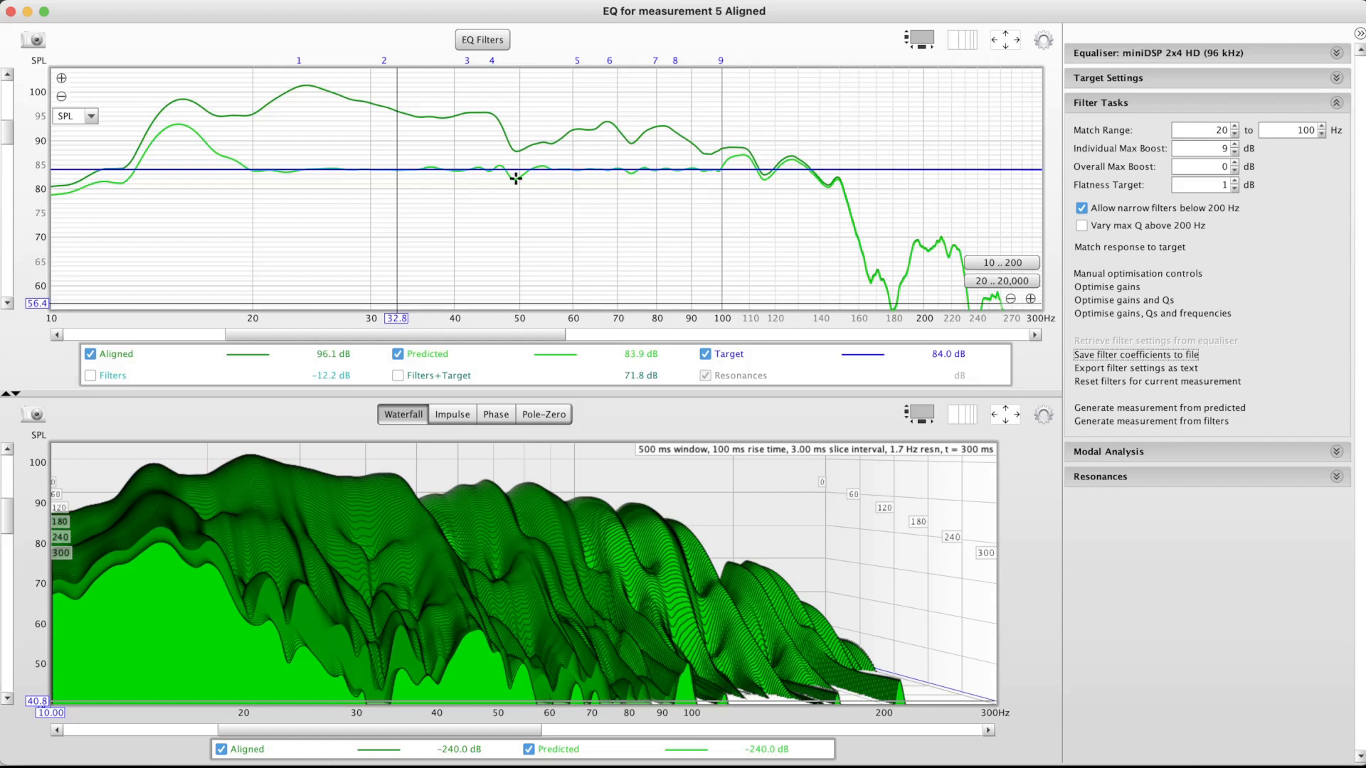
Expand the target settings and read the aligned response at its dip near 95 Hz
left_click(1152, 81)
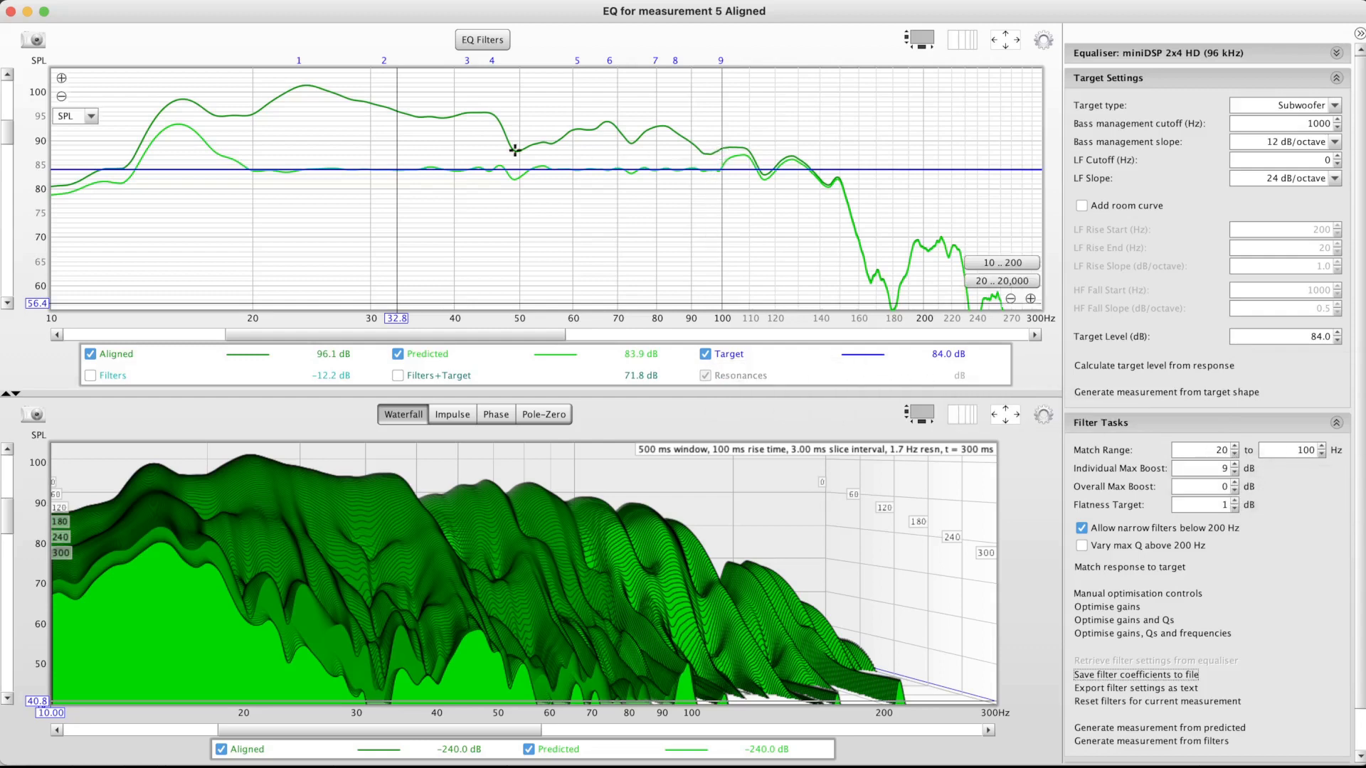
left_click(708, 154)
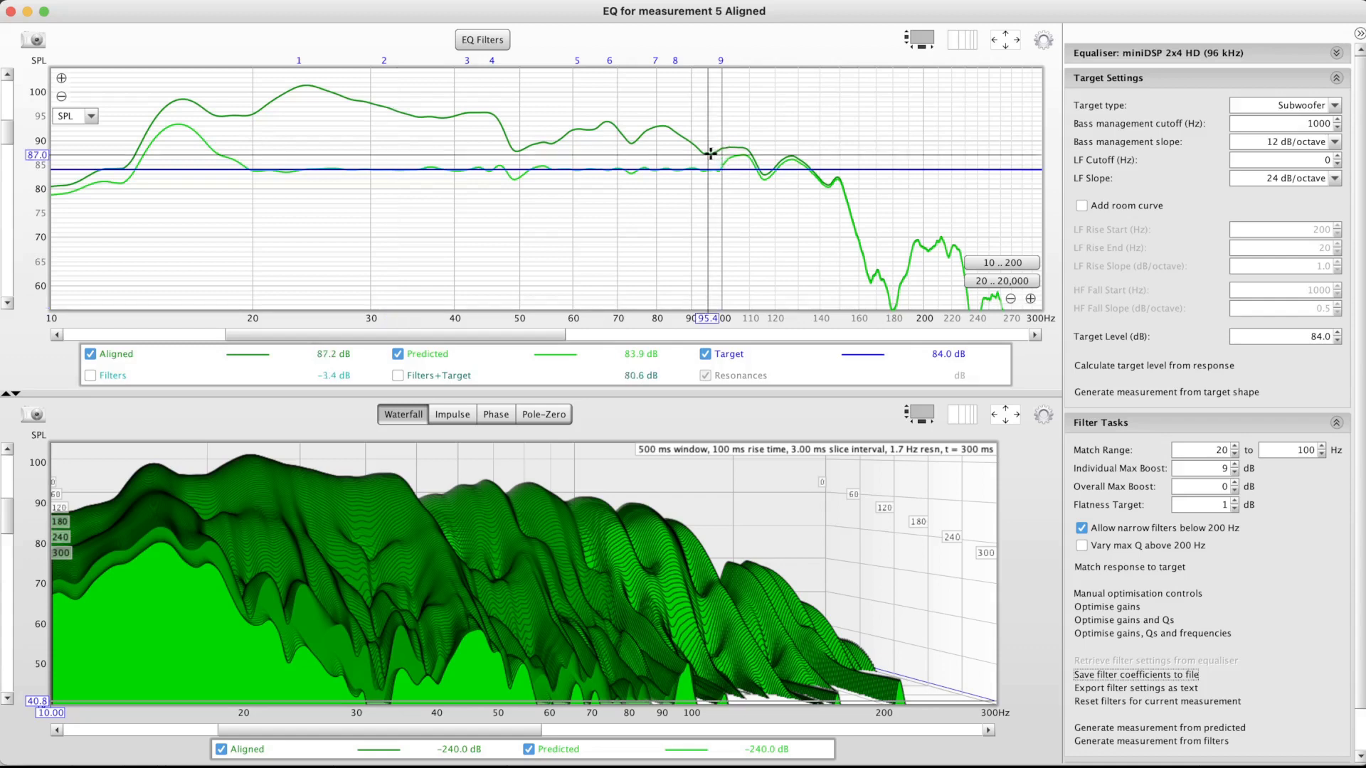
left_click(705, 154)
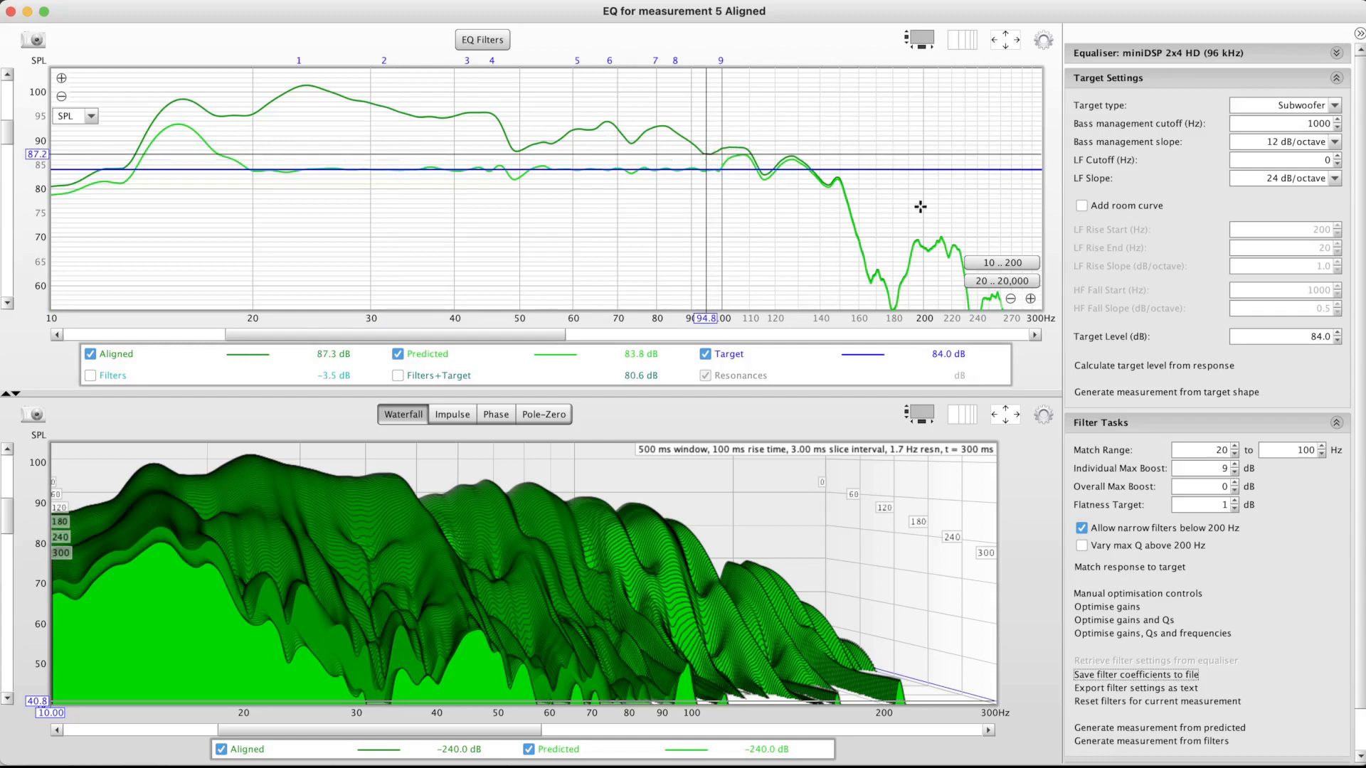
Set the target level to 87 dB and match the response to the target again
left_click(1283, 336)
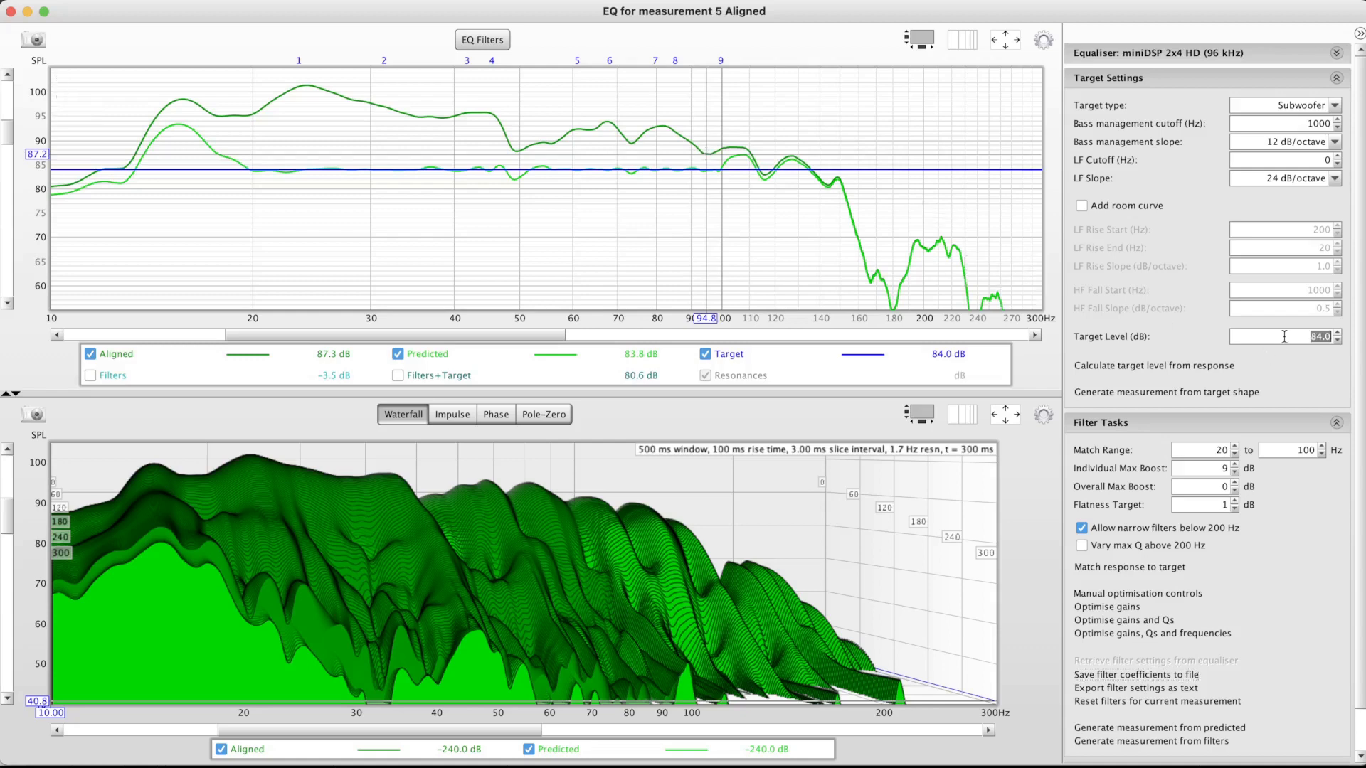
type("87")
key("Tab")
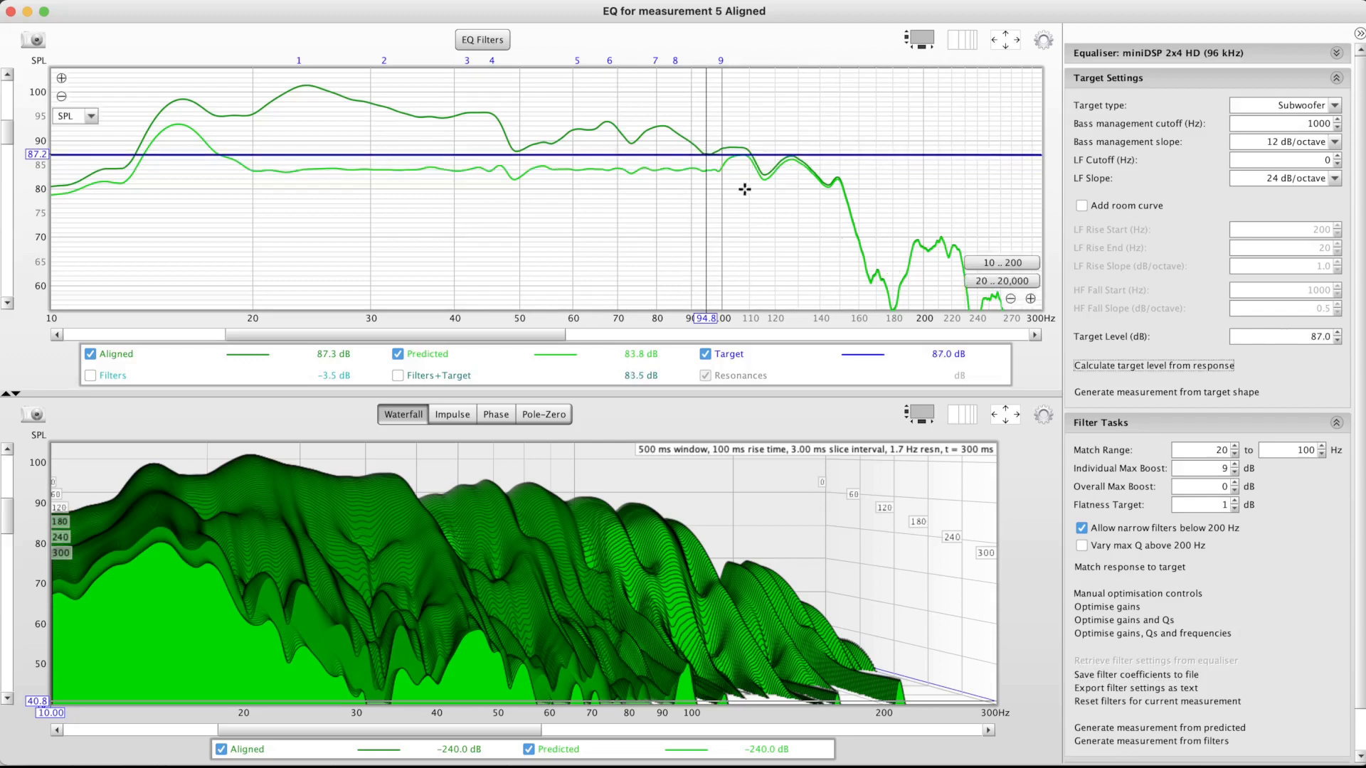
left_click(738, 235)
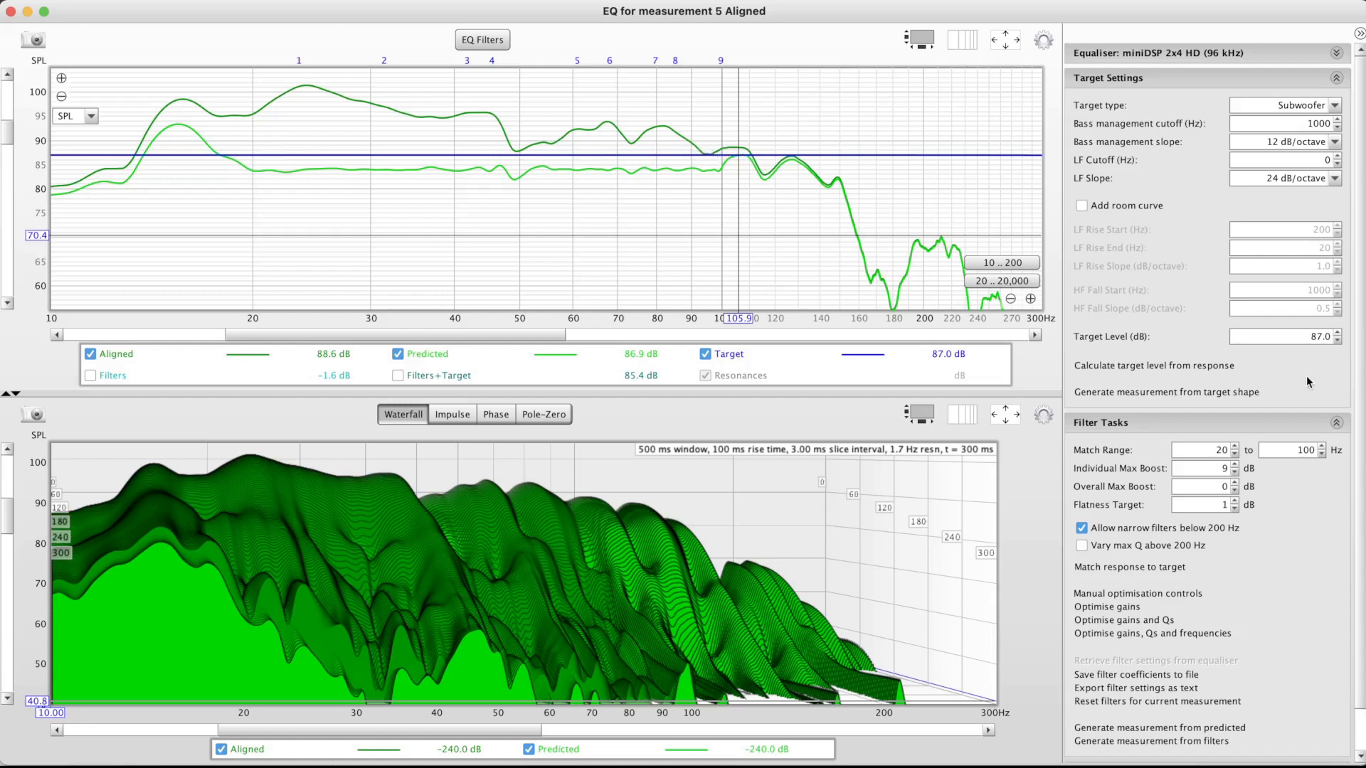
left_click(1133, 567)
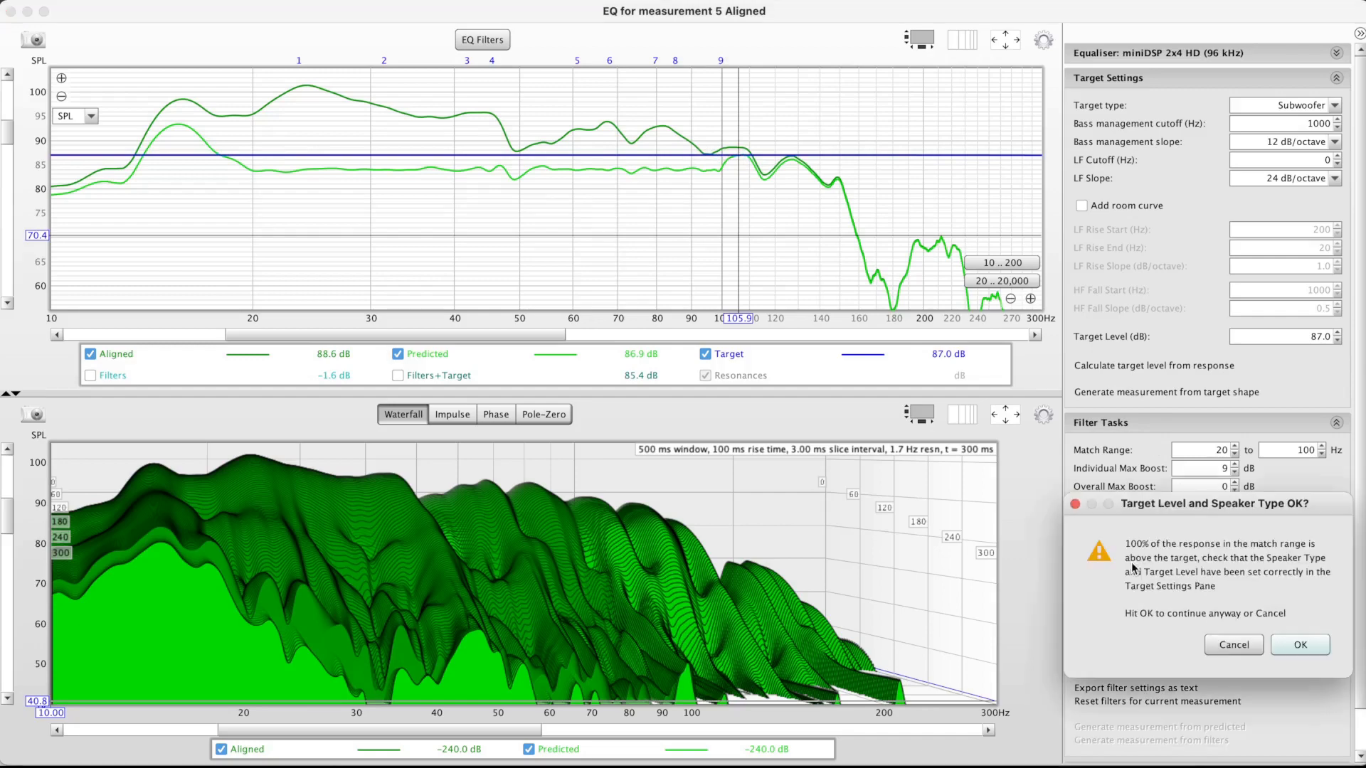
left_click(1300, 645)
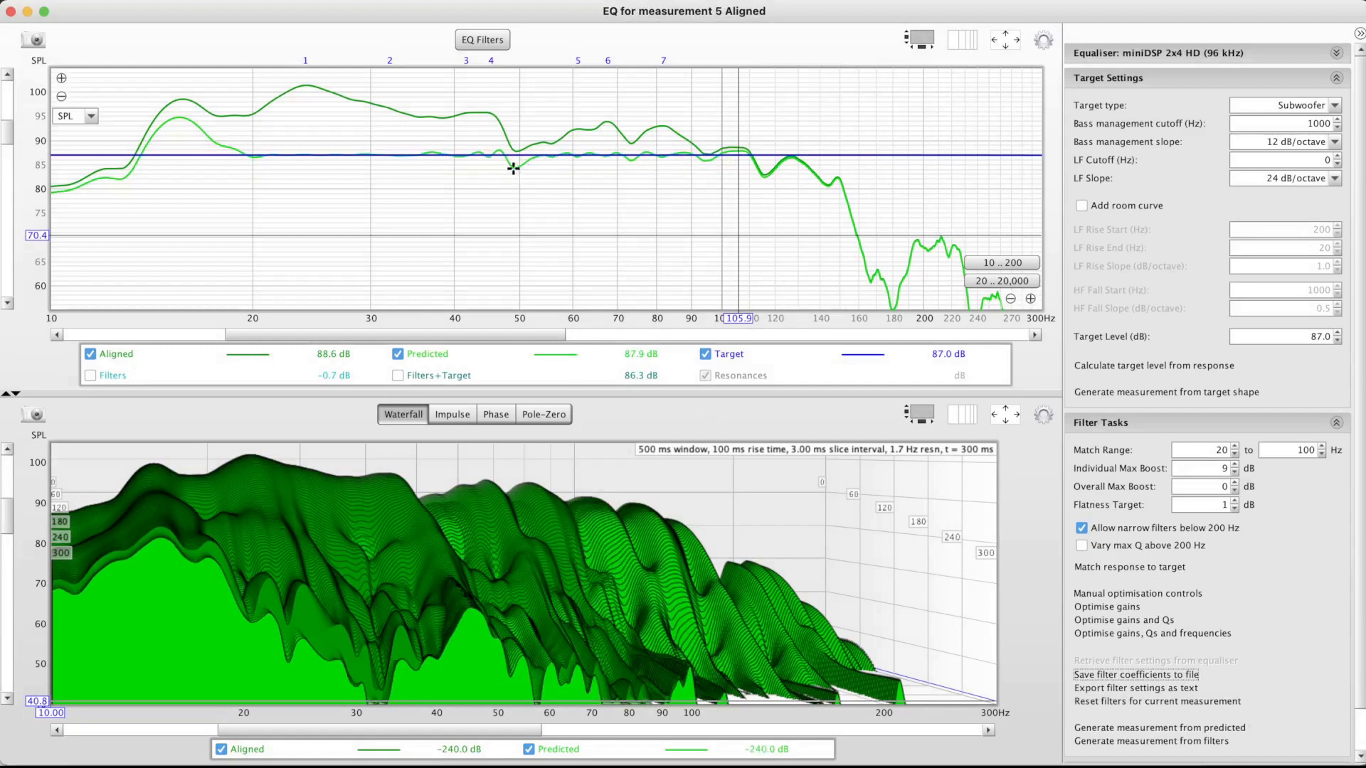
Read the predicted response at its dip near 49 Hz and just below it, near 47 Hz
left_click(514, 168)
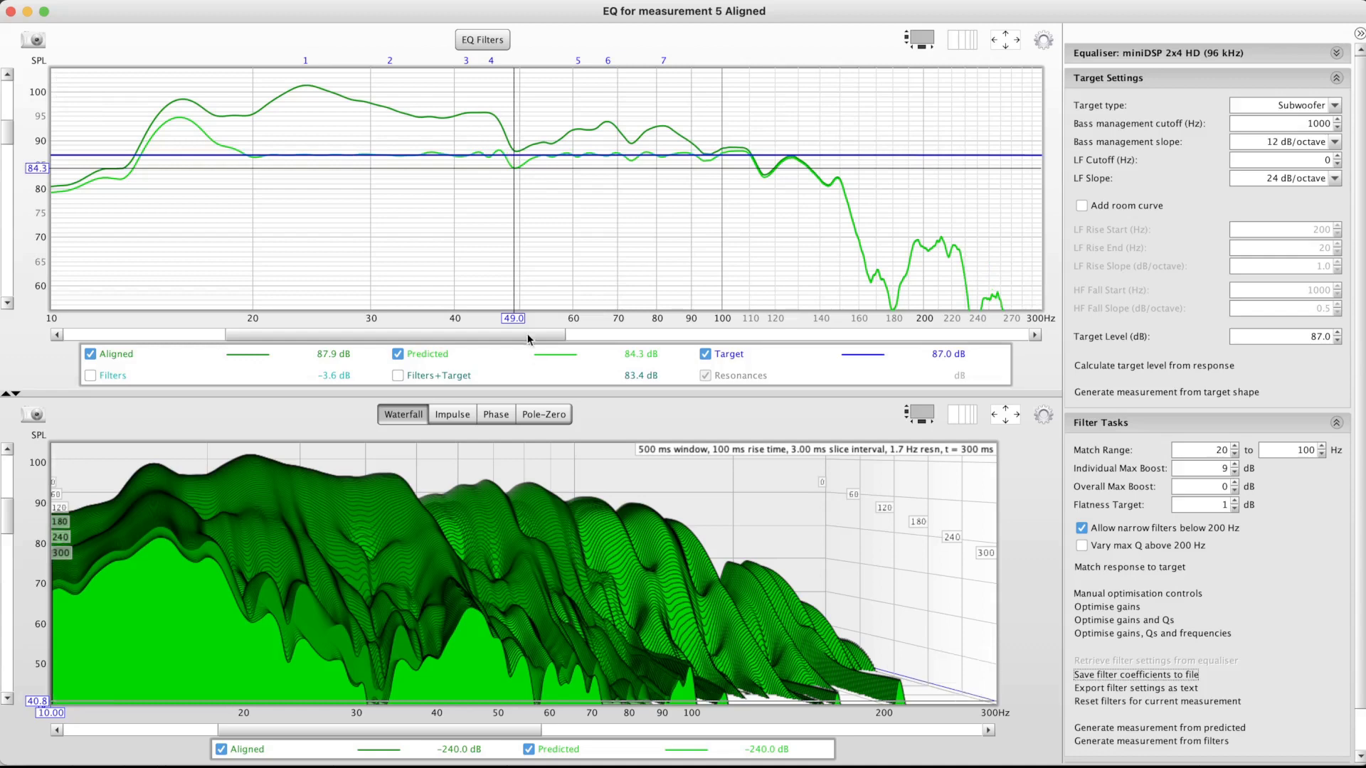
left_click(516, 165)
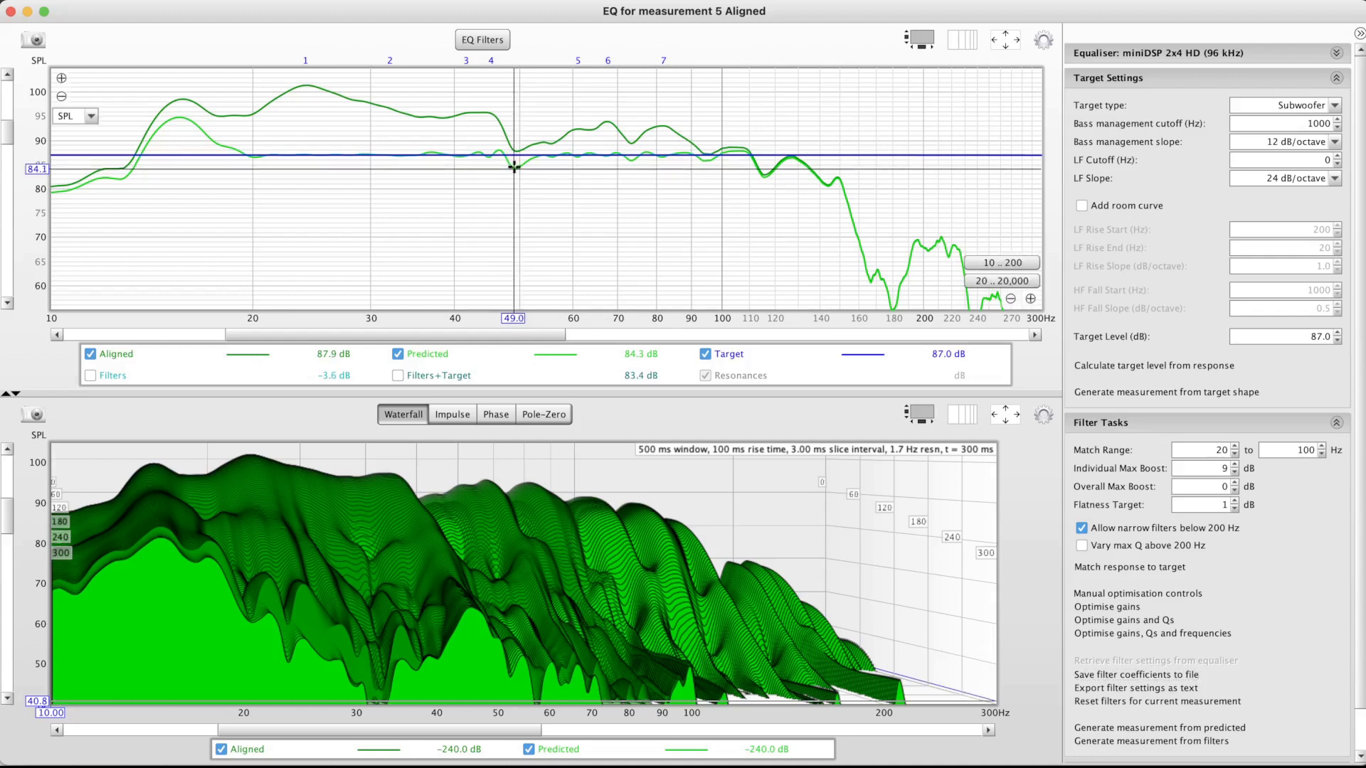
left_click(514, 167)
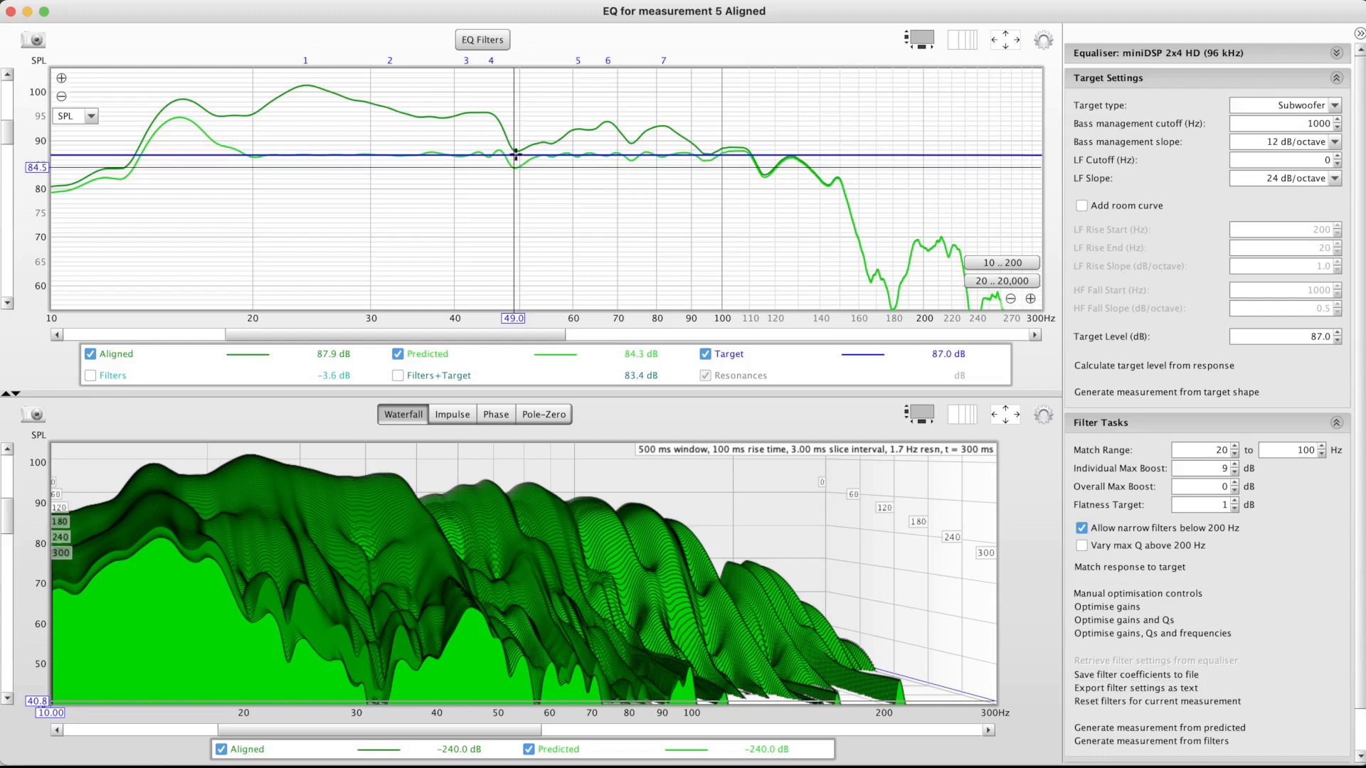
left_click(502, 155)
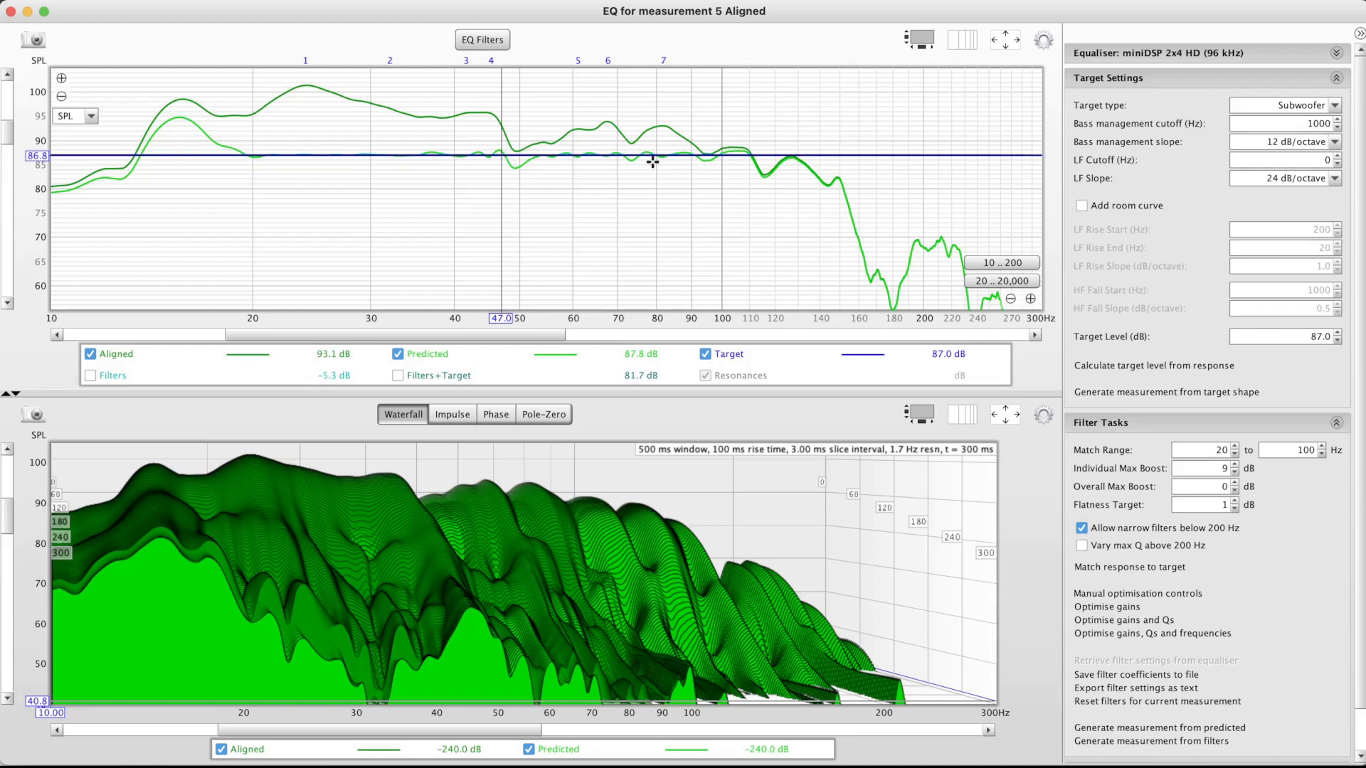
Set the target level to 89 dB and rerun the response match, accepting the target-level check
left_click(1338, 340)
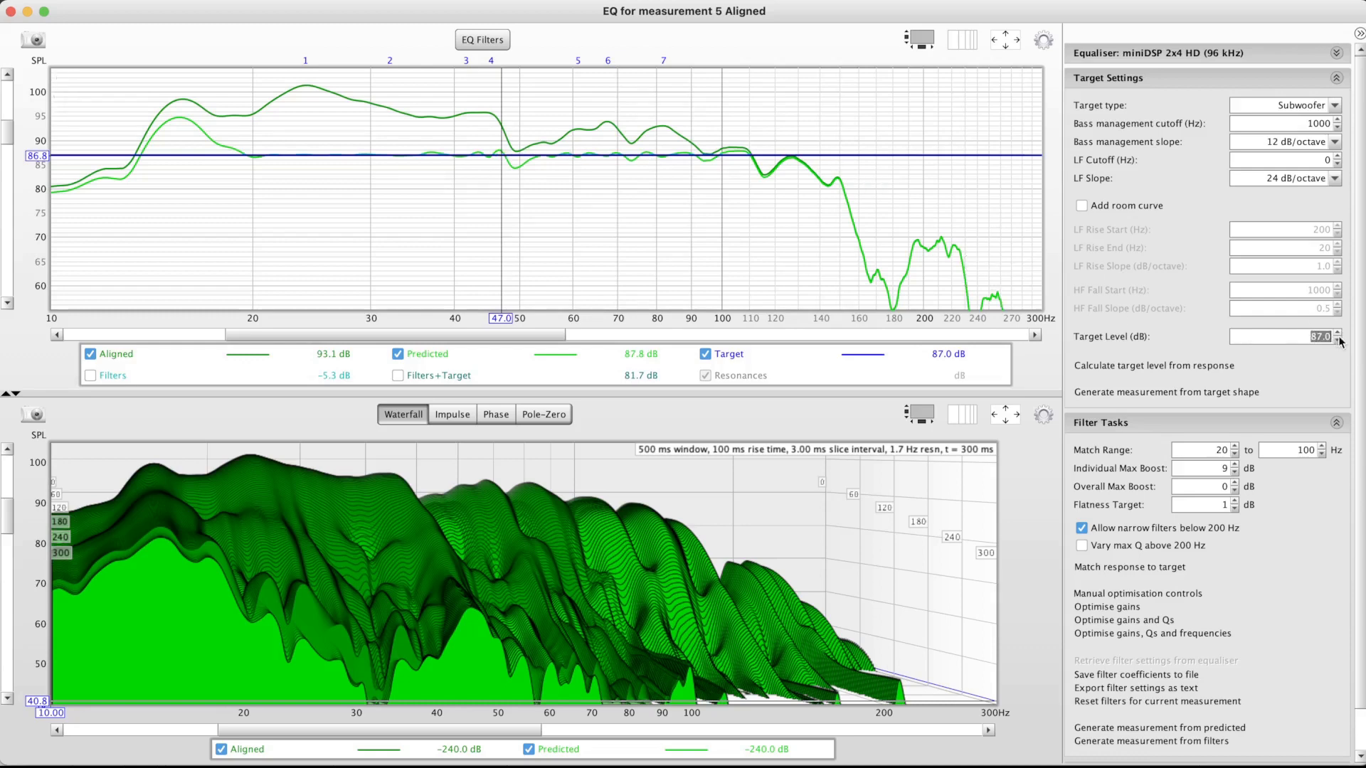
type("89")
key("Tab")
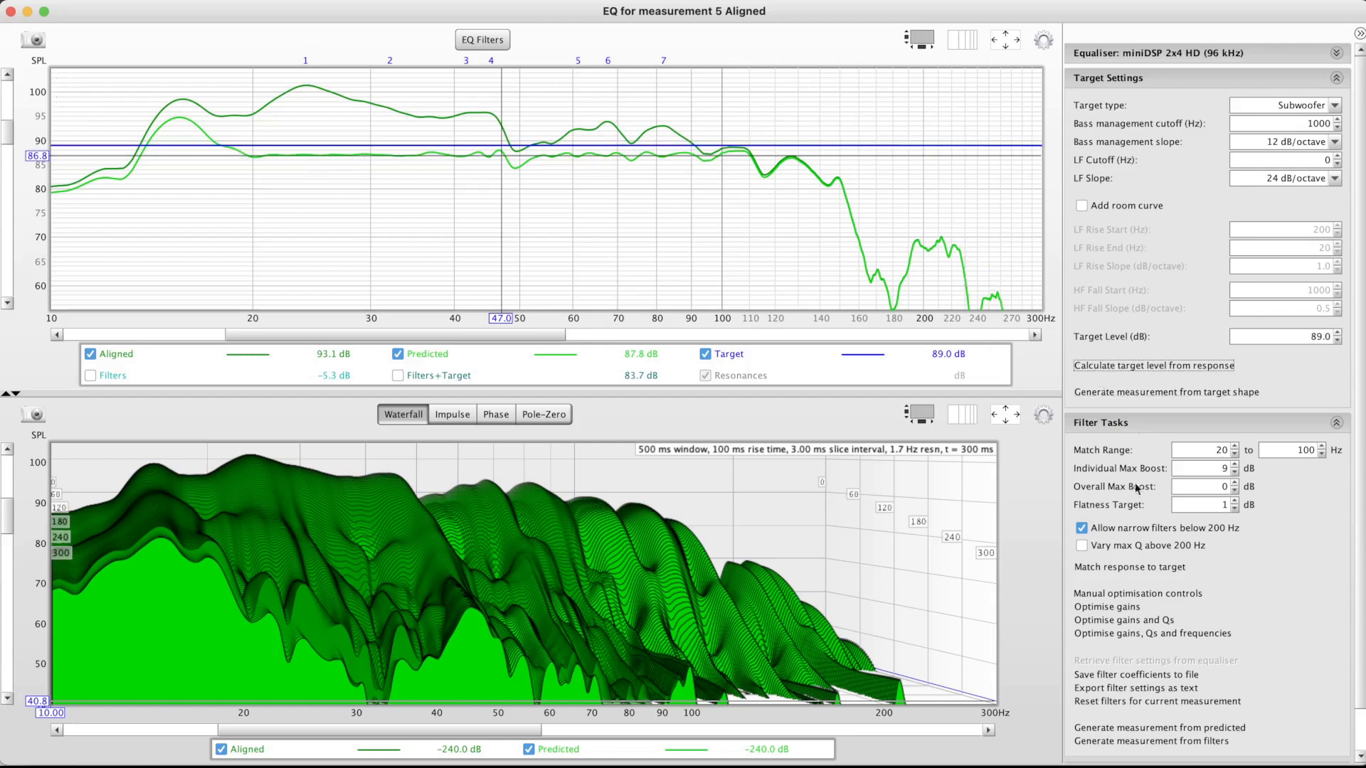
left_click(1138, 568)
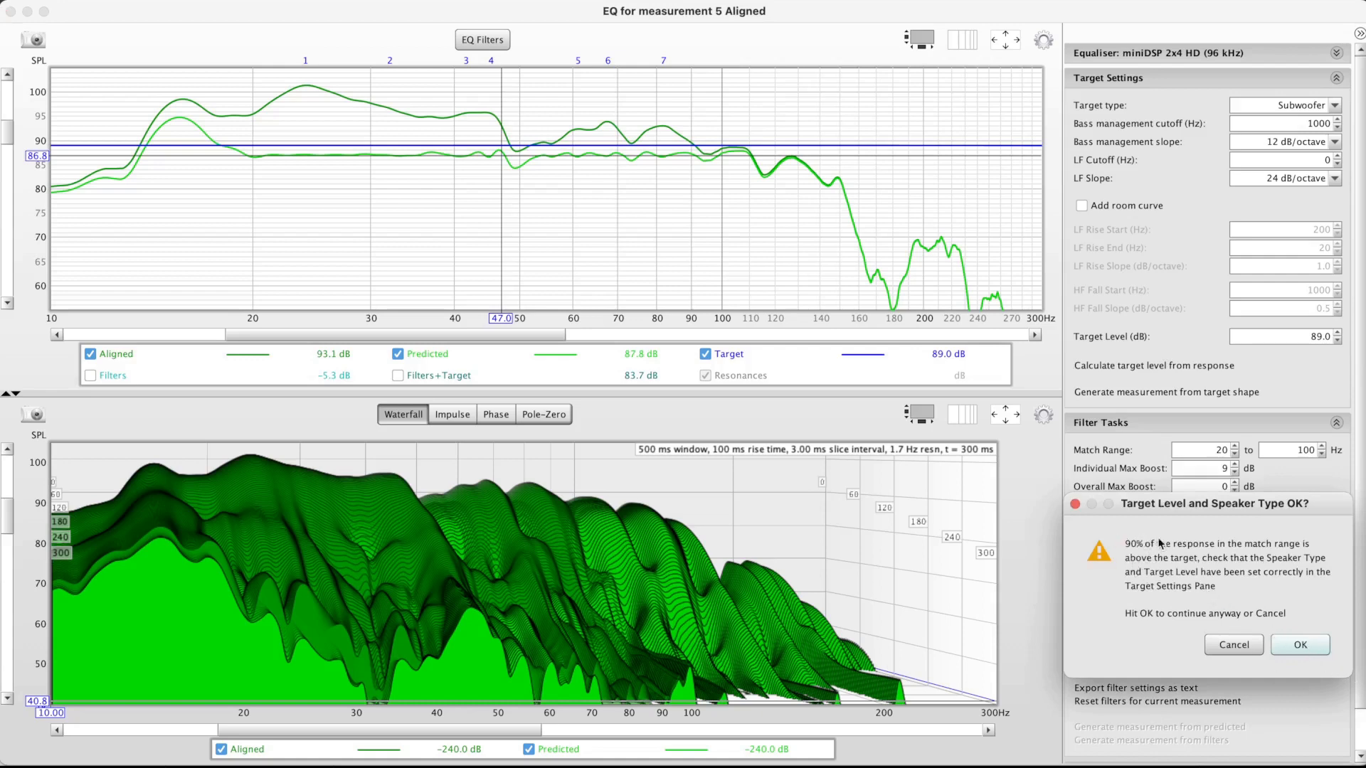
left_click(1299, 643)
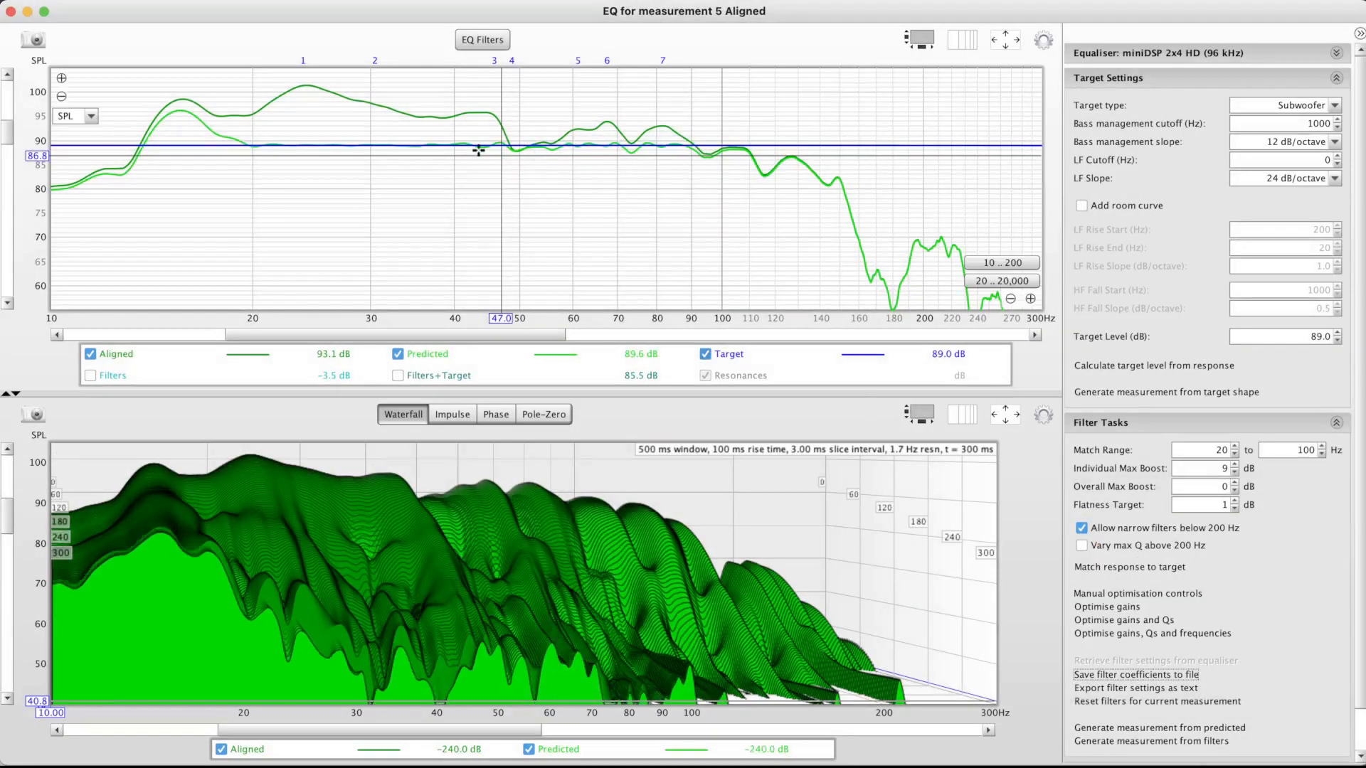
Set the overall max boost to 3 dB, rerun the match and inspect the dip near 95 Hz
left_click(710, 155)
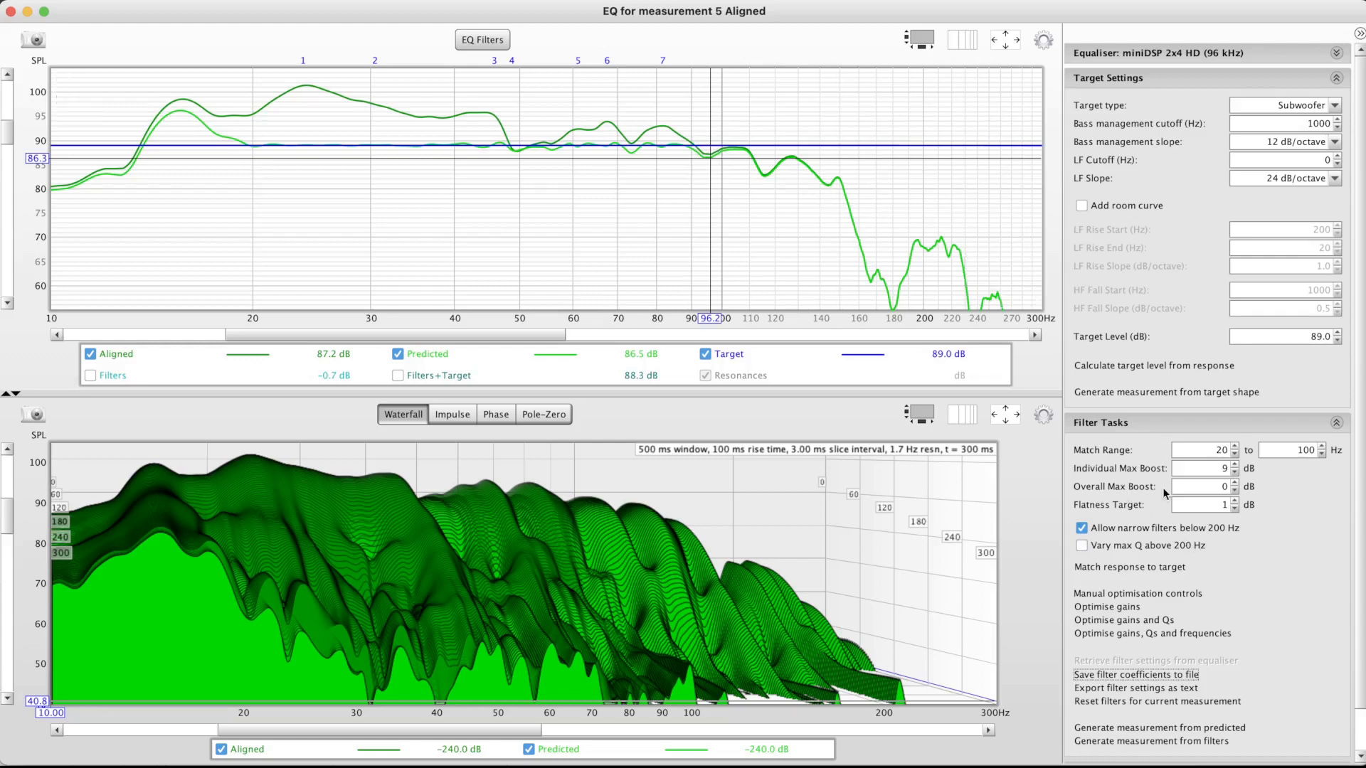
left_click(1223, 486)
type("3")
key("Tab")
left_click(1134, 569)
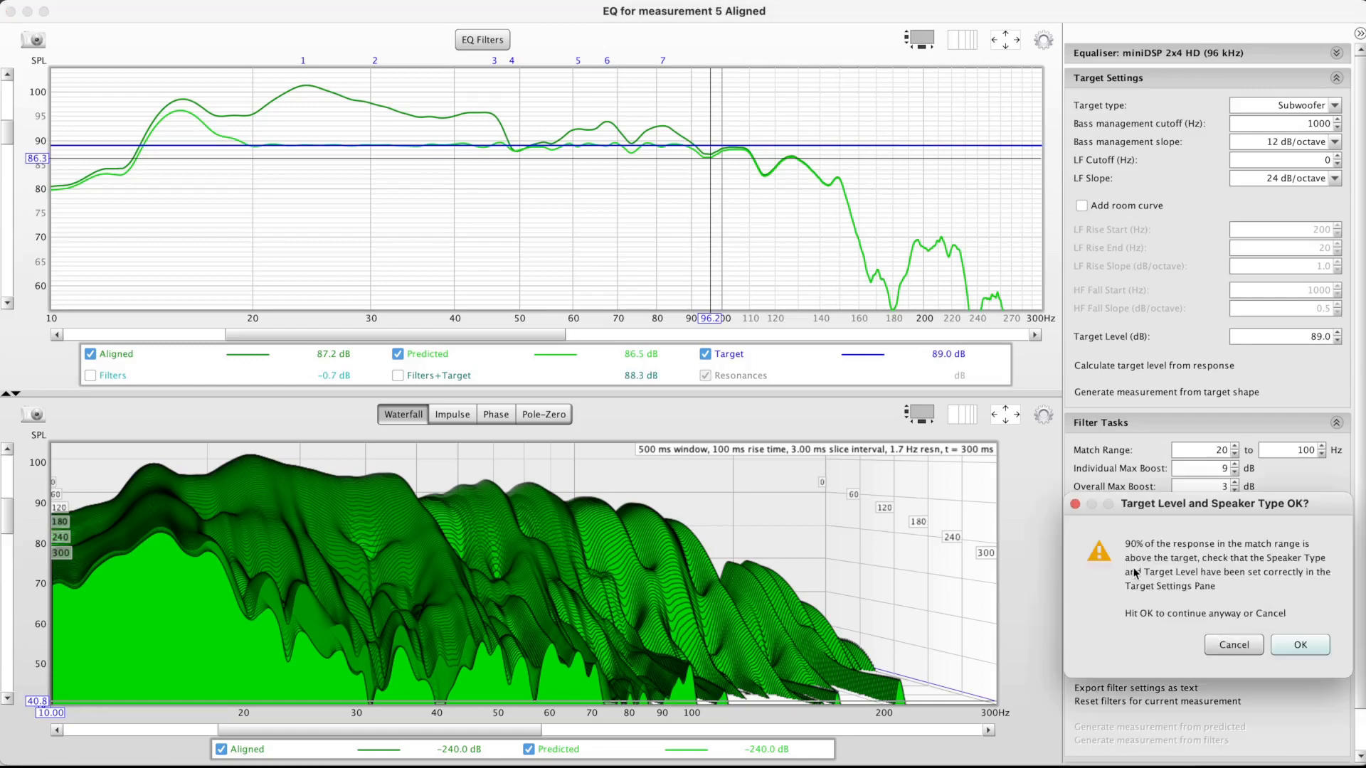
left_click(1296, 646)
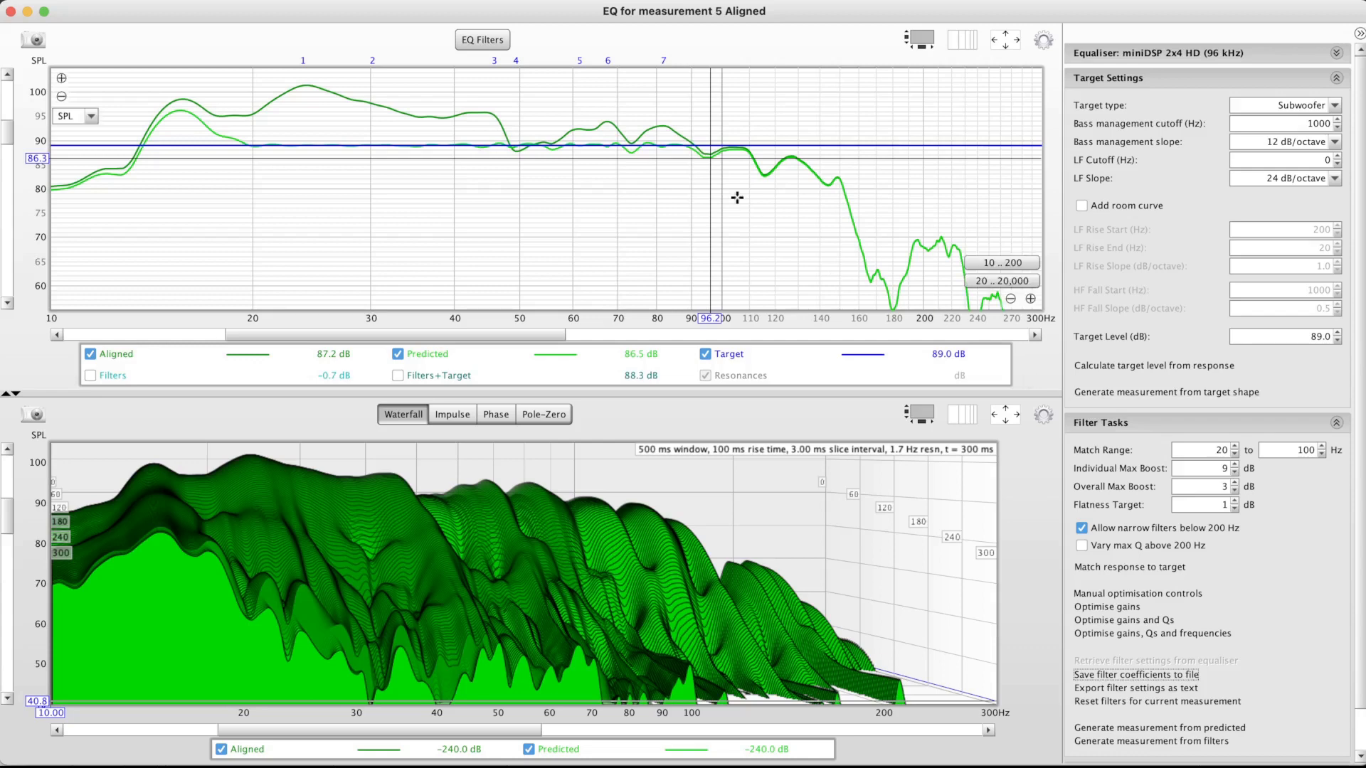
left_click(704, 147)
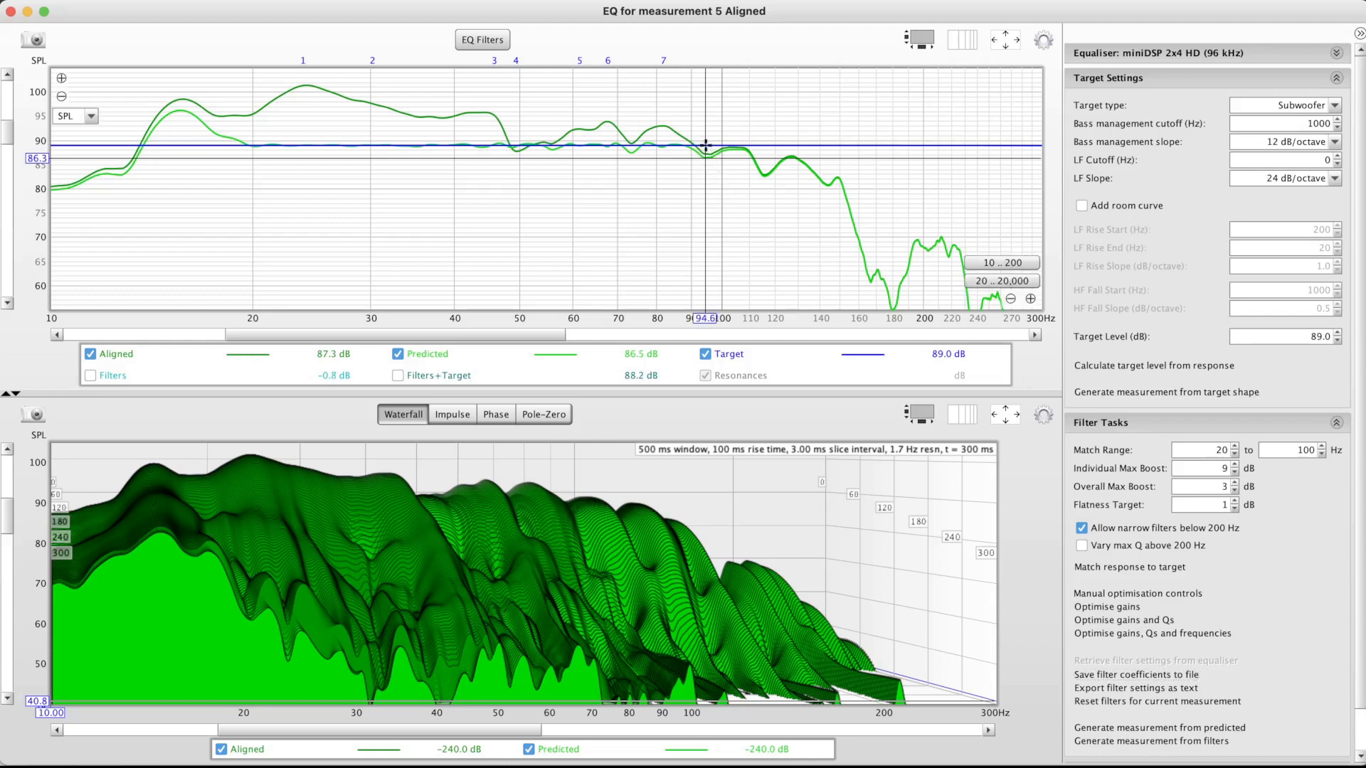
Set the start of the match range to 14 Hz and match the response to the target again
left_click(815, 277)
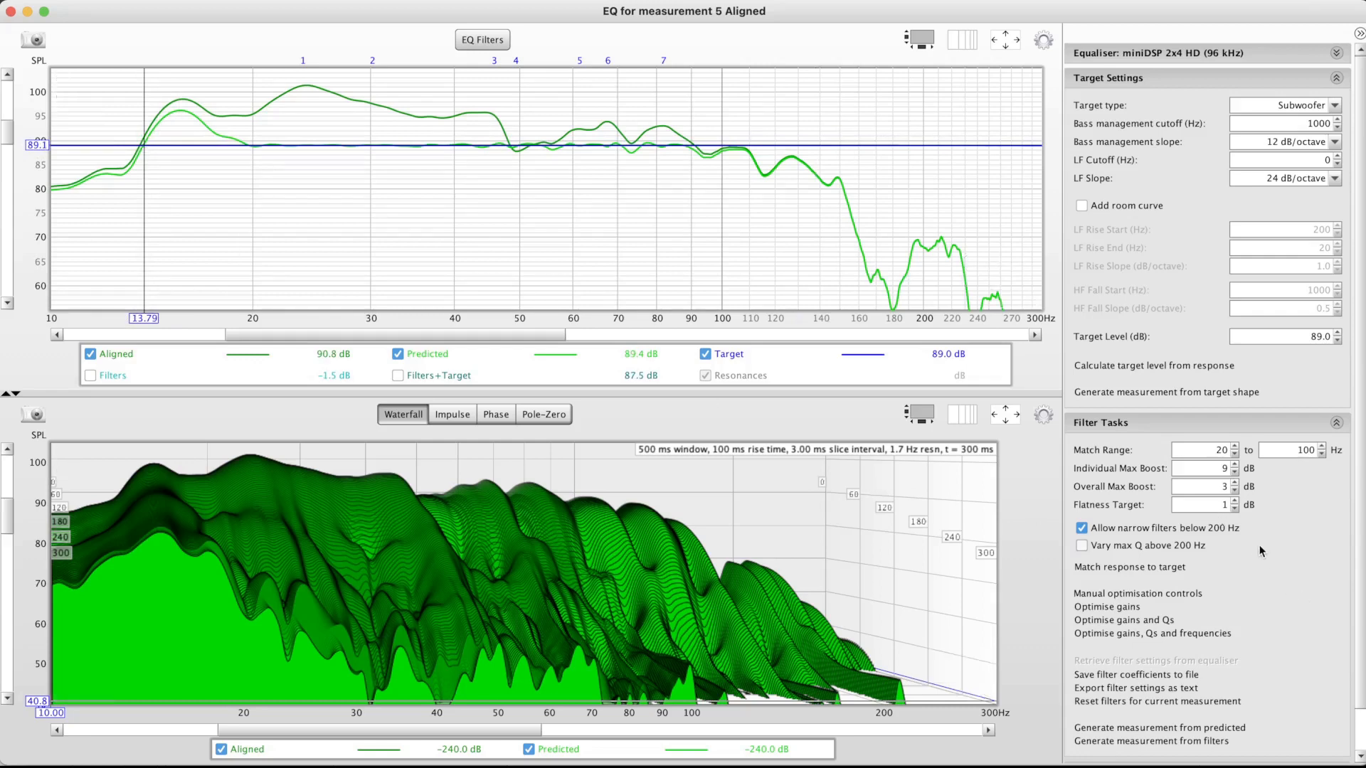
double_click(1203, 453)
type("14")
key("Tab")
left_click(1144, 569)
left_click(1304, 648)
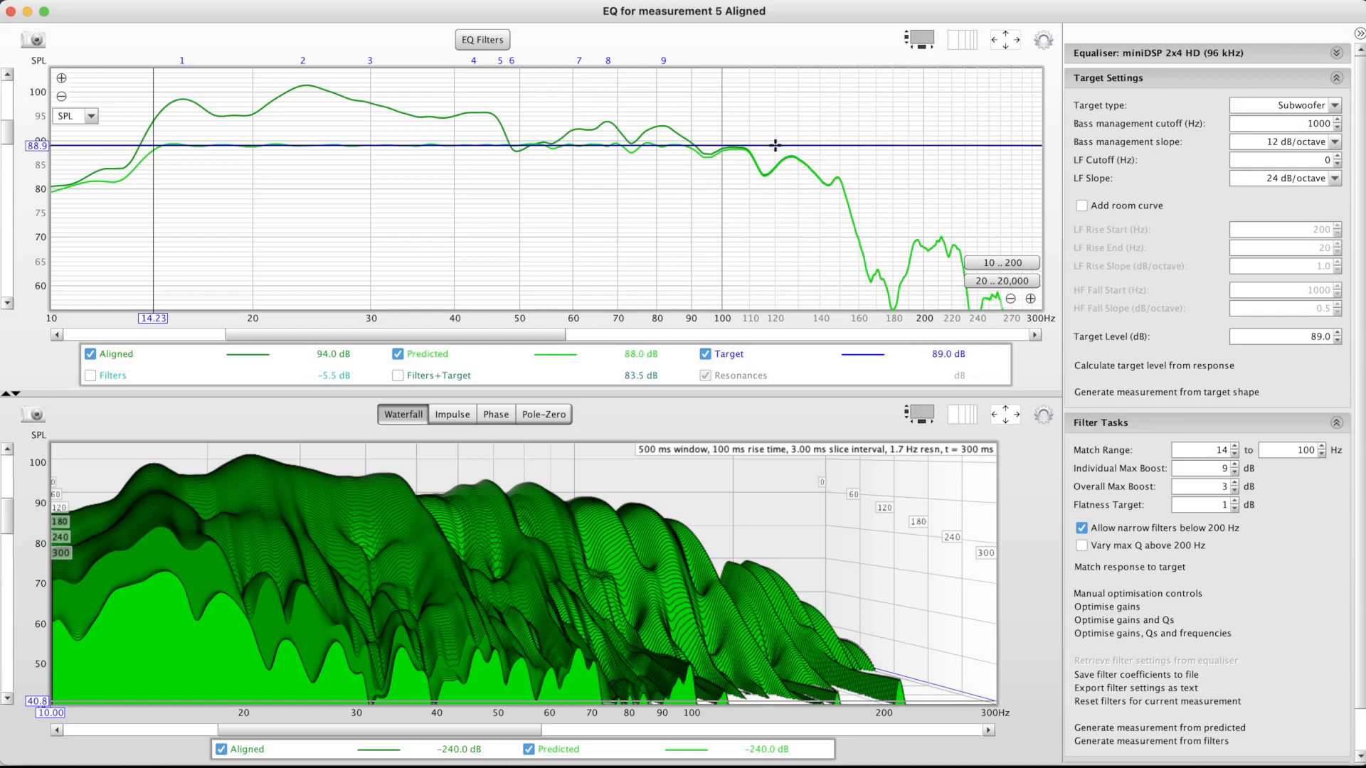
Set the end of the match range to 120 Hz and rerun the response match, accepting the target-level check
left_click(1293, 453)
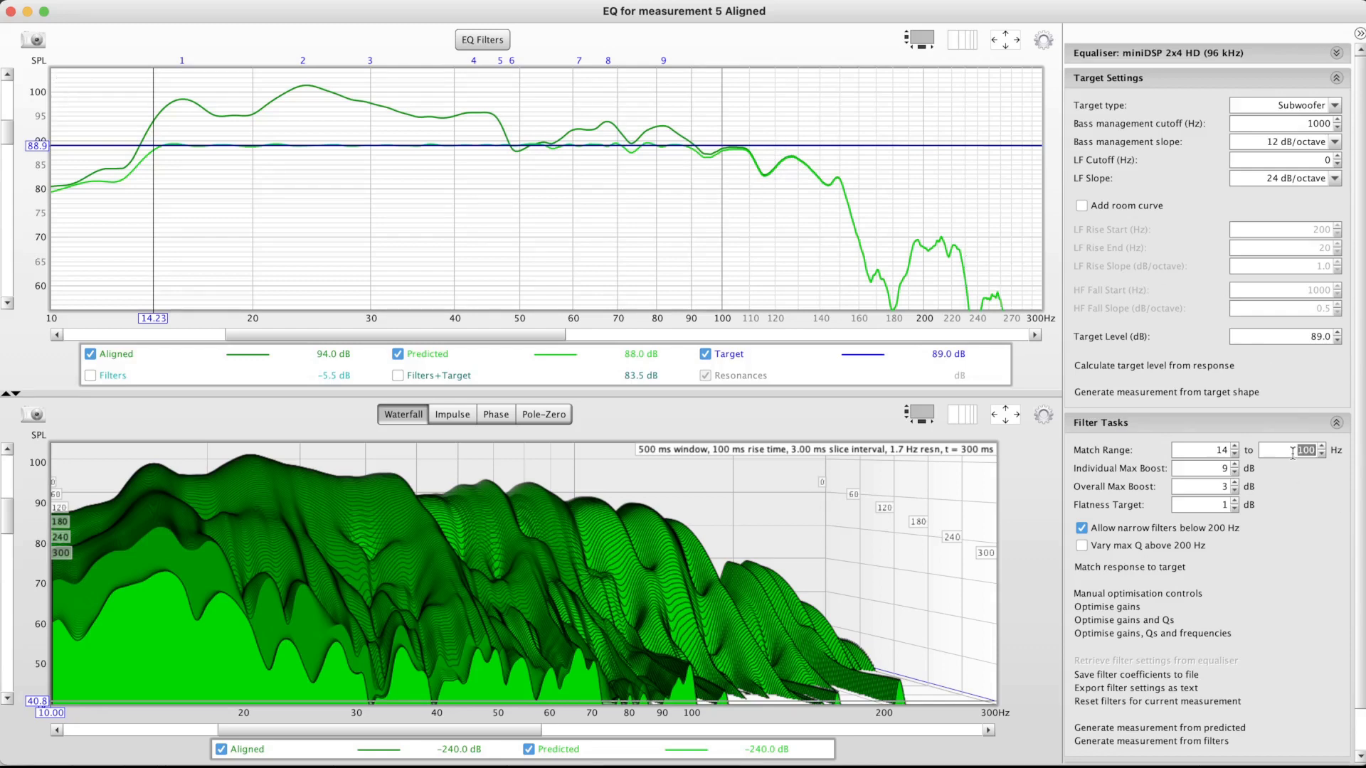
type("12")
key("Tab")
left_click(1149, 568)
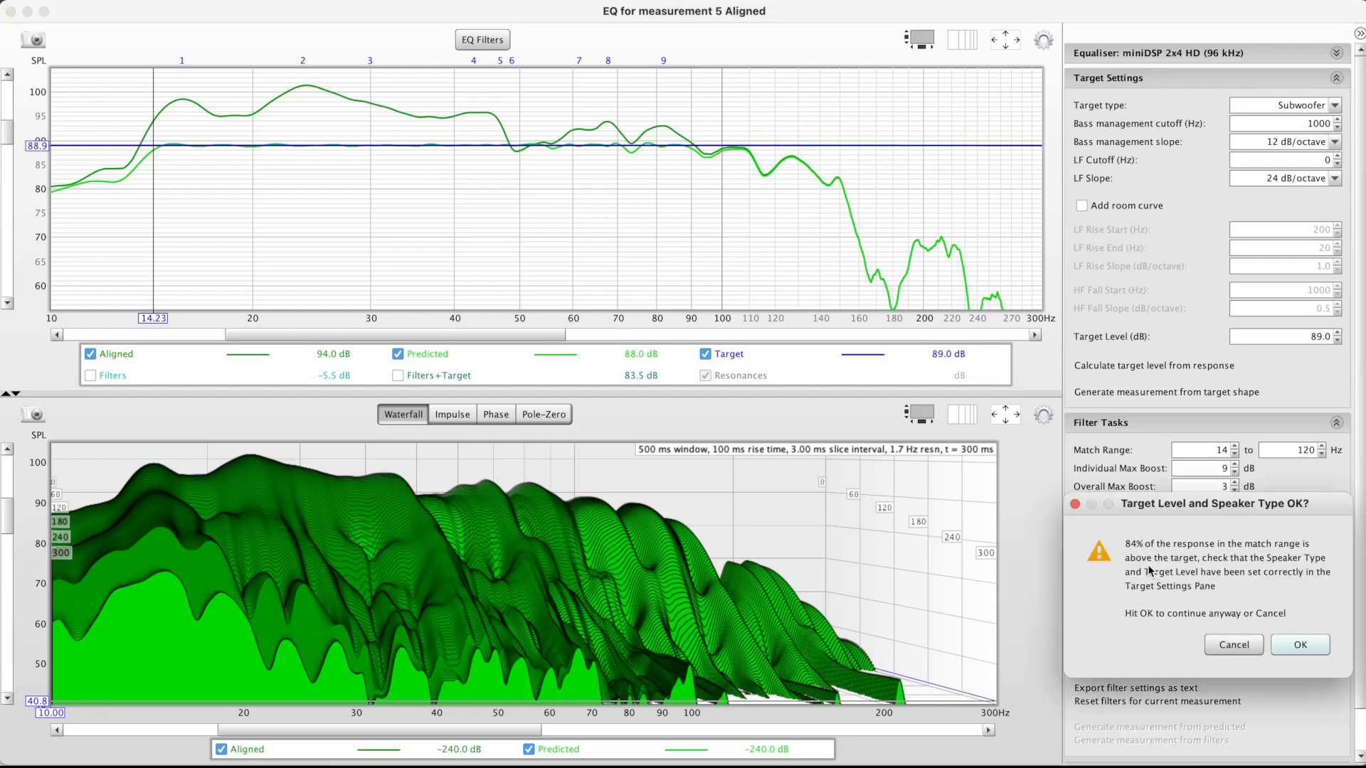
left_click(1300, 646)
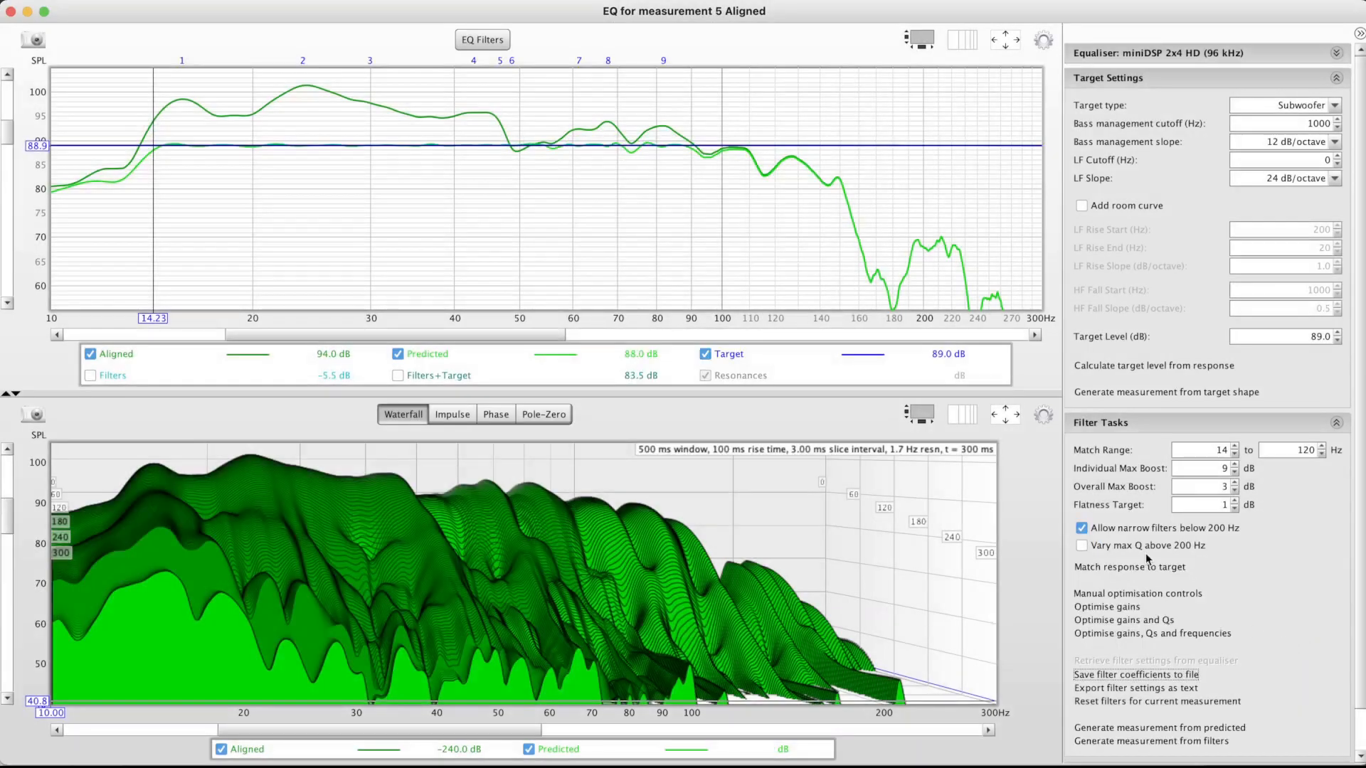
Set the overall max boost to 6 dB and match the response to the target again
double_click(1209, 490)
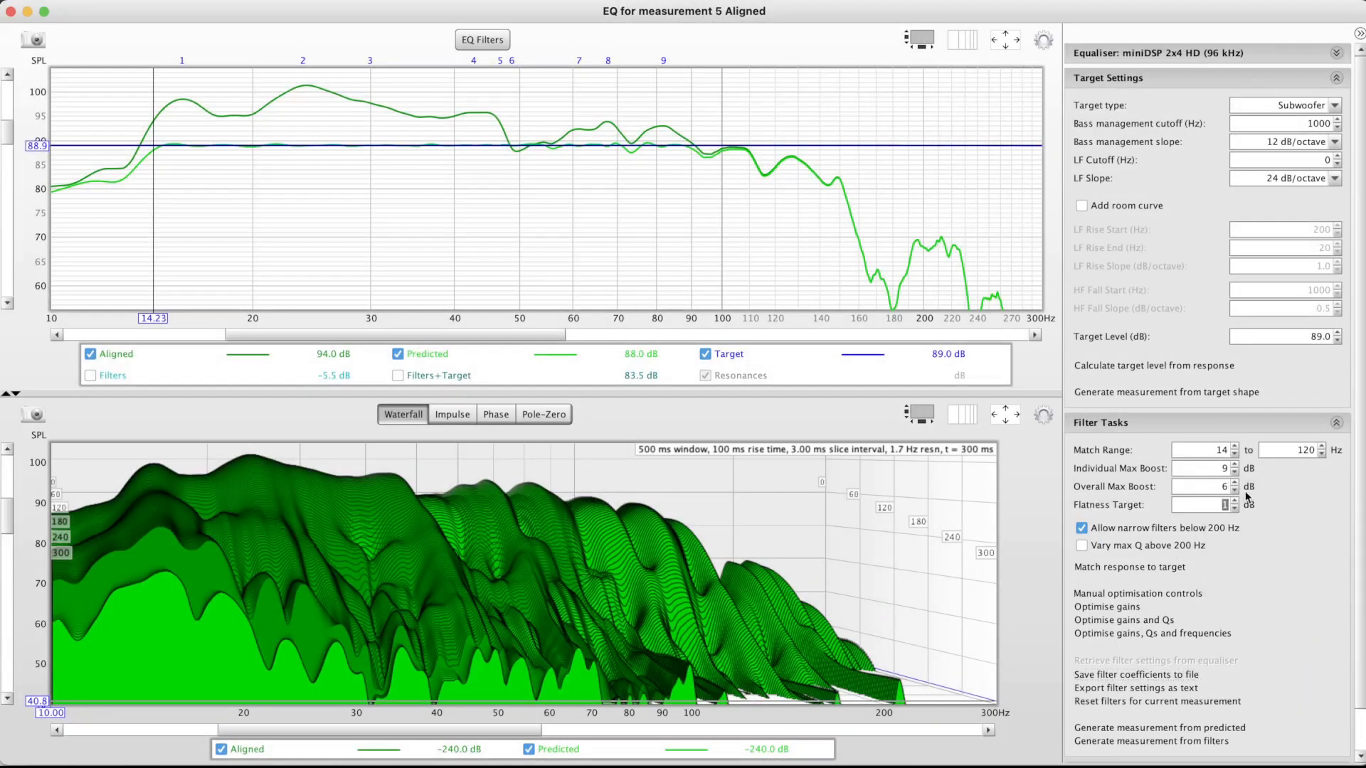
left_click(1150, 567)
left_click(1293, 648)
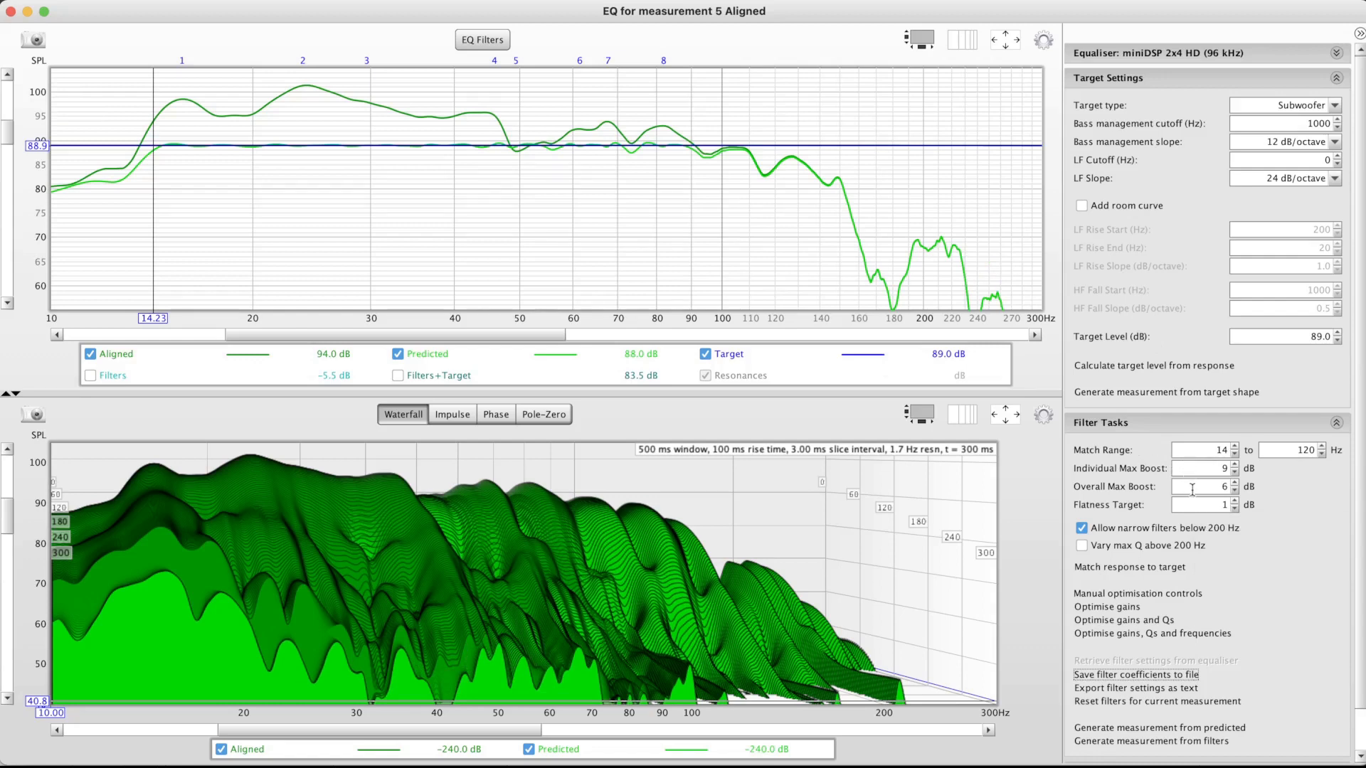
Set the individual max boost to 12 dB and rerun the response match, accepting the target-level check
left_click(1201, 472)
type("12")
key("Tab")
left_click(1152, 568)
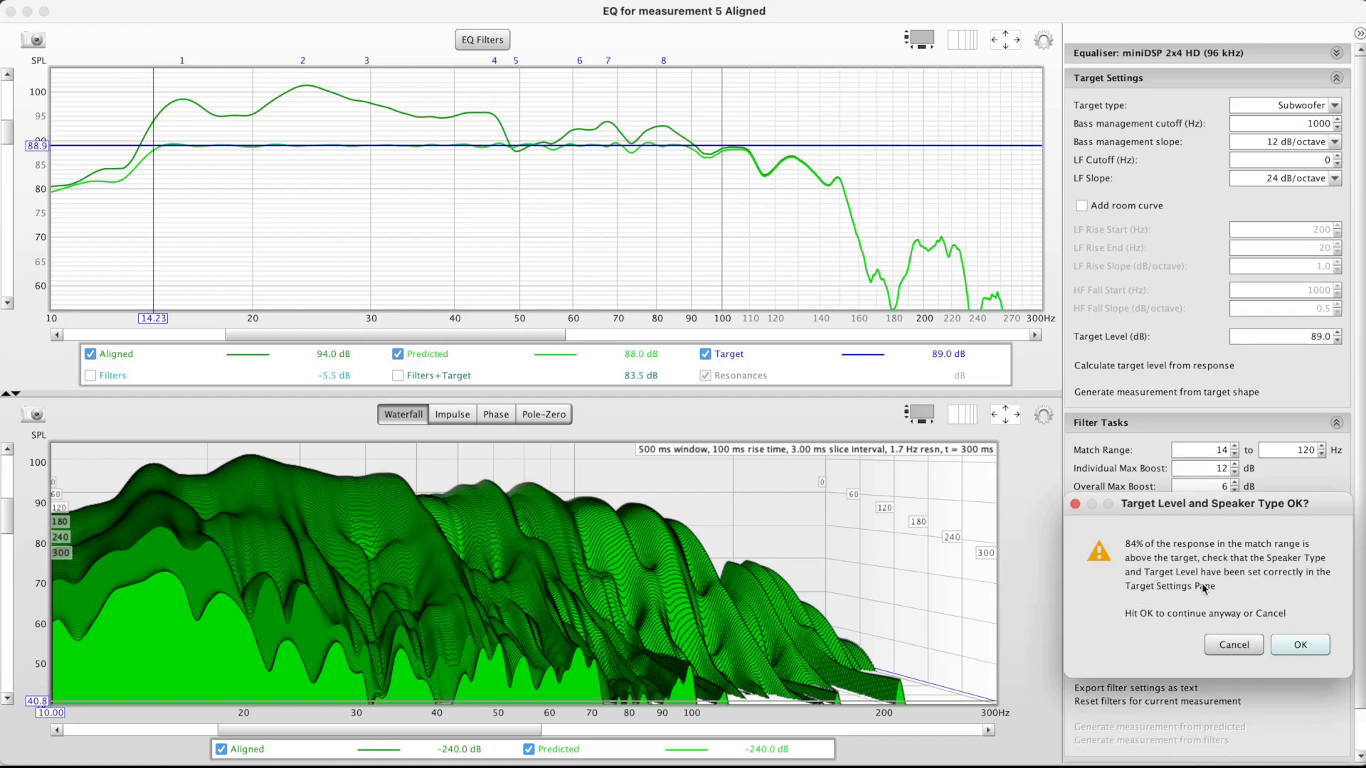
left_click(1315, 643)
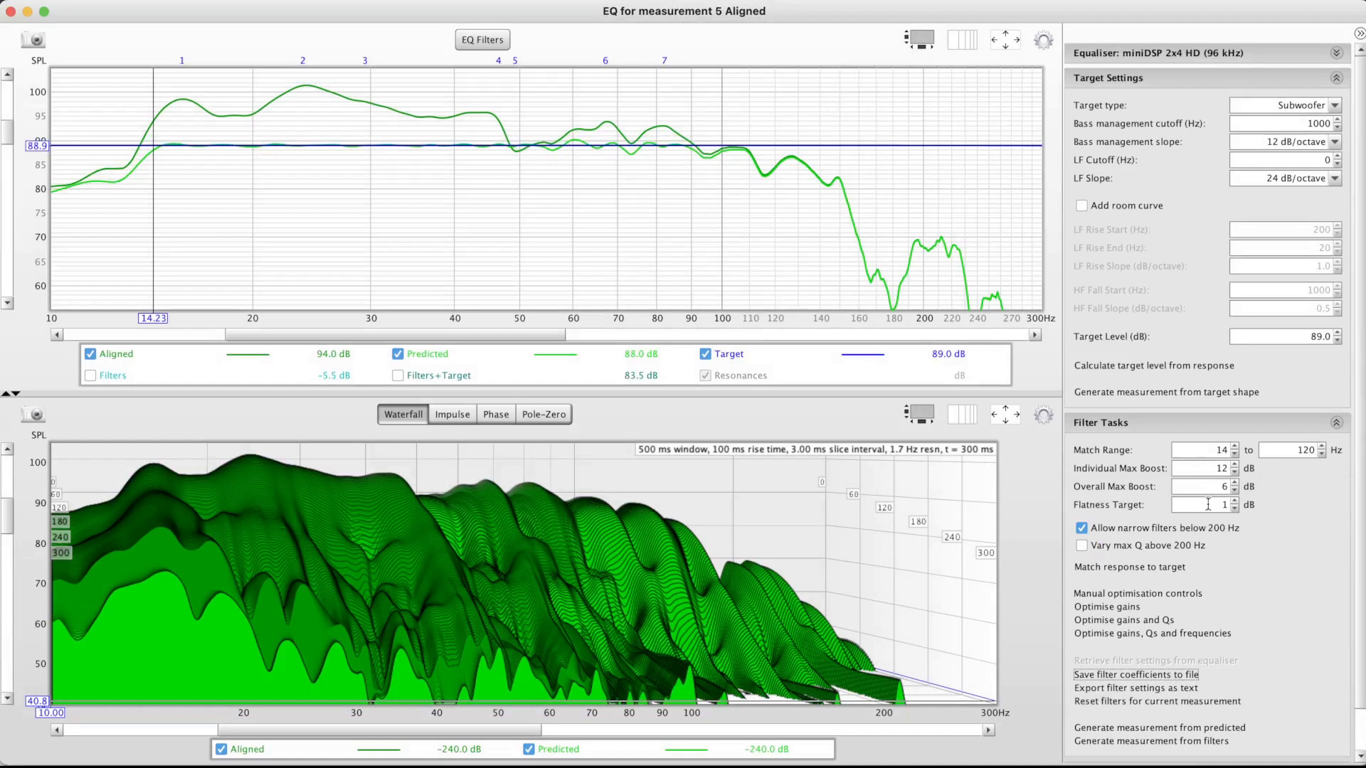
Set the flatness target to 3 dB and match the response to the target once more
left_click(1236, 503)
left_click(1121, 568)
left_click(1299, 646)
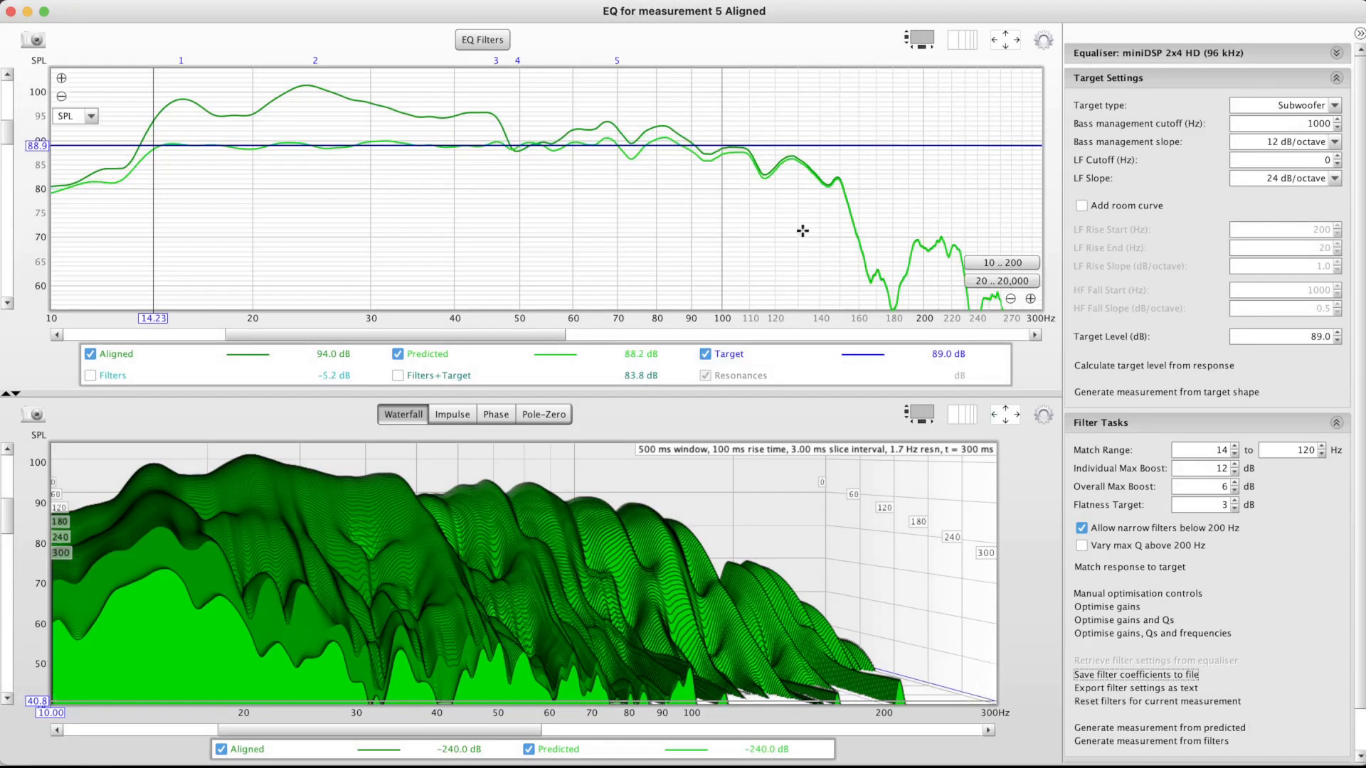
Read the aligned and predicted levels on the SPL graph near 120 Hz, 100 Hz and 131 Hz
left_click(773, 168)
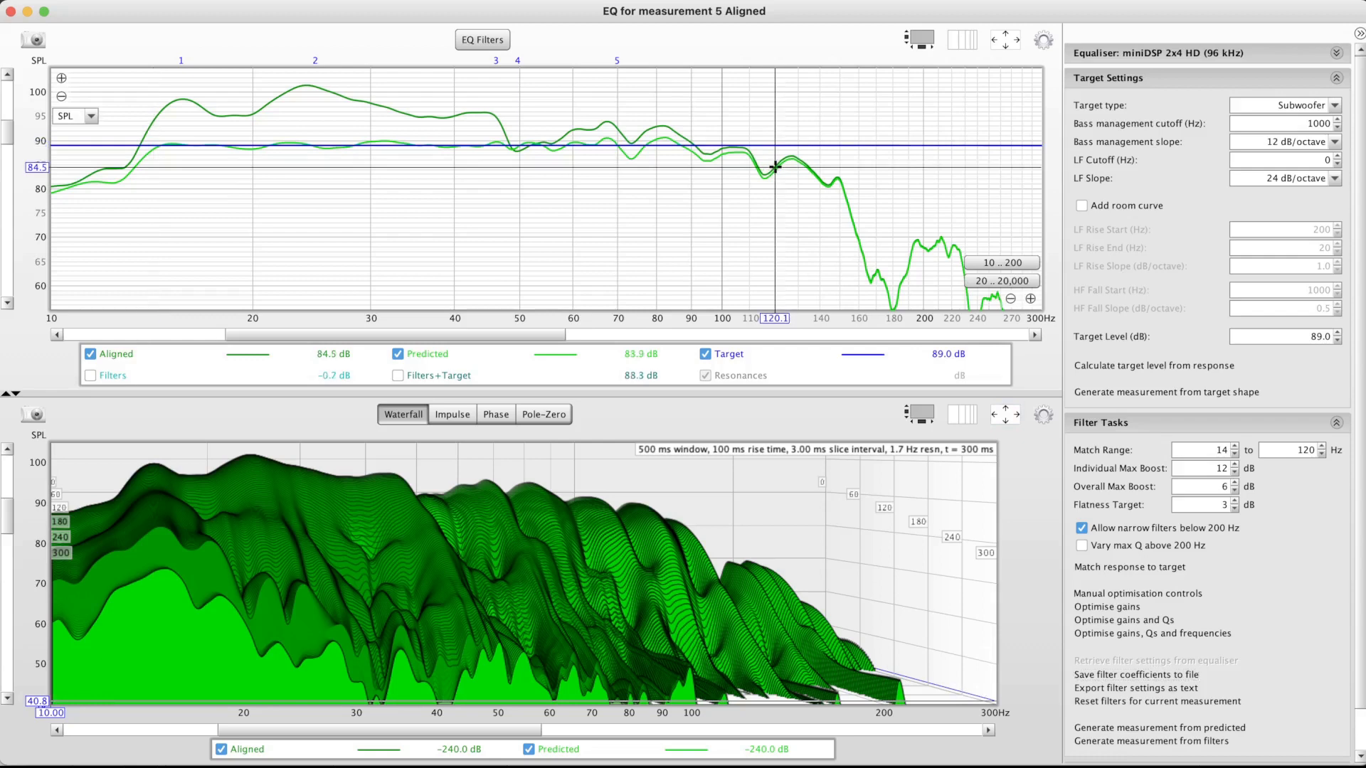
left_click(775, 165)
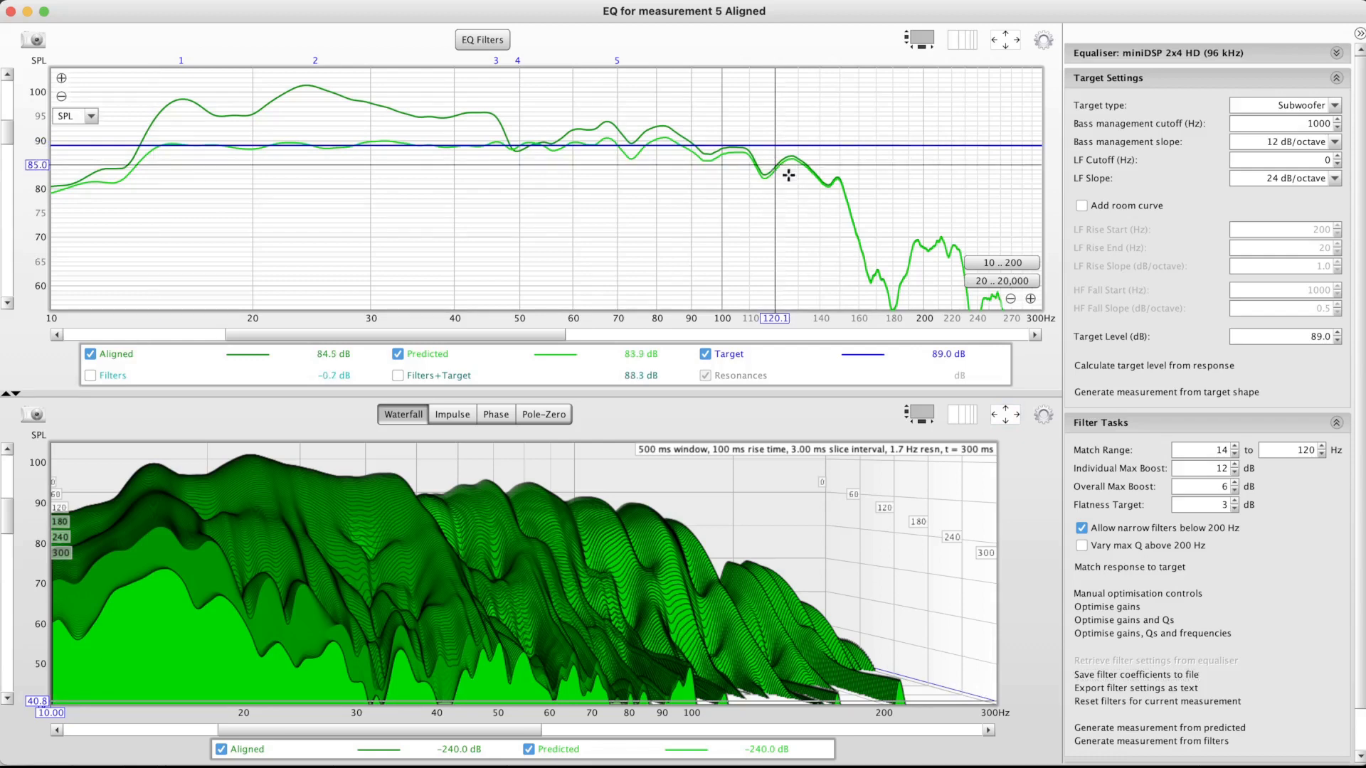
left_click(720, 155)
left_click(721, 156)
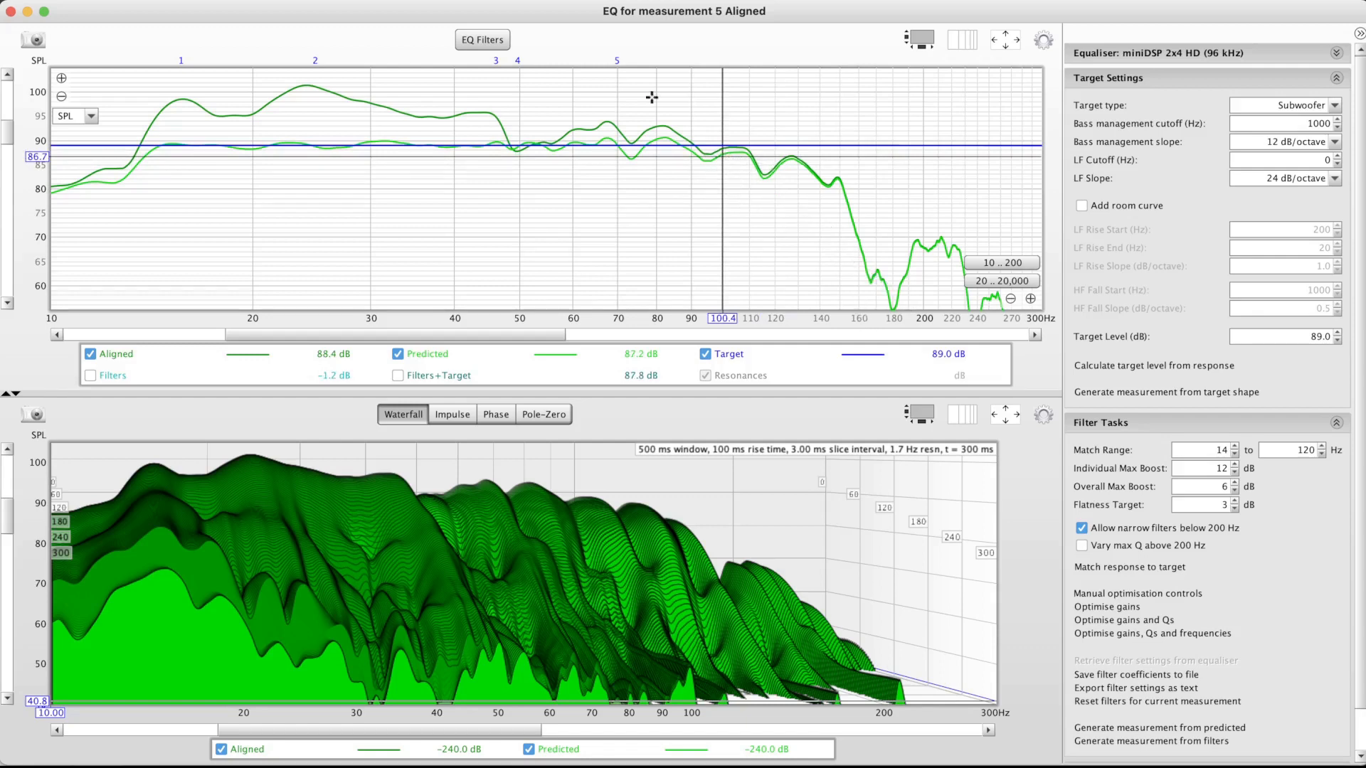
left_click(800, 269)
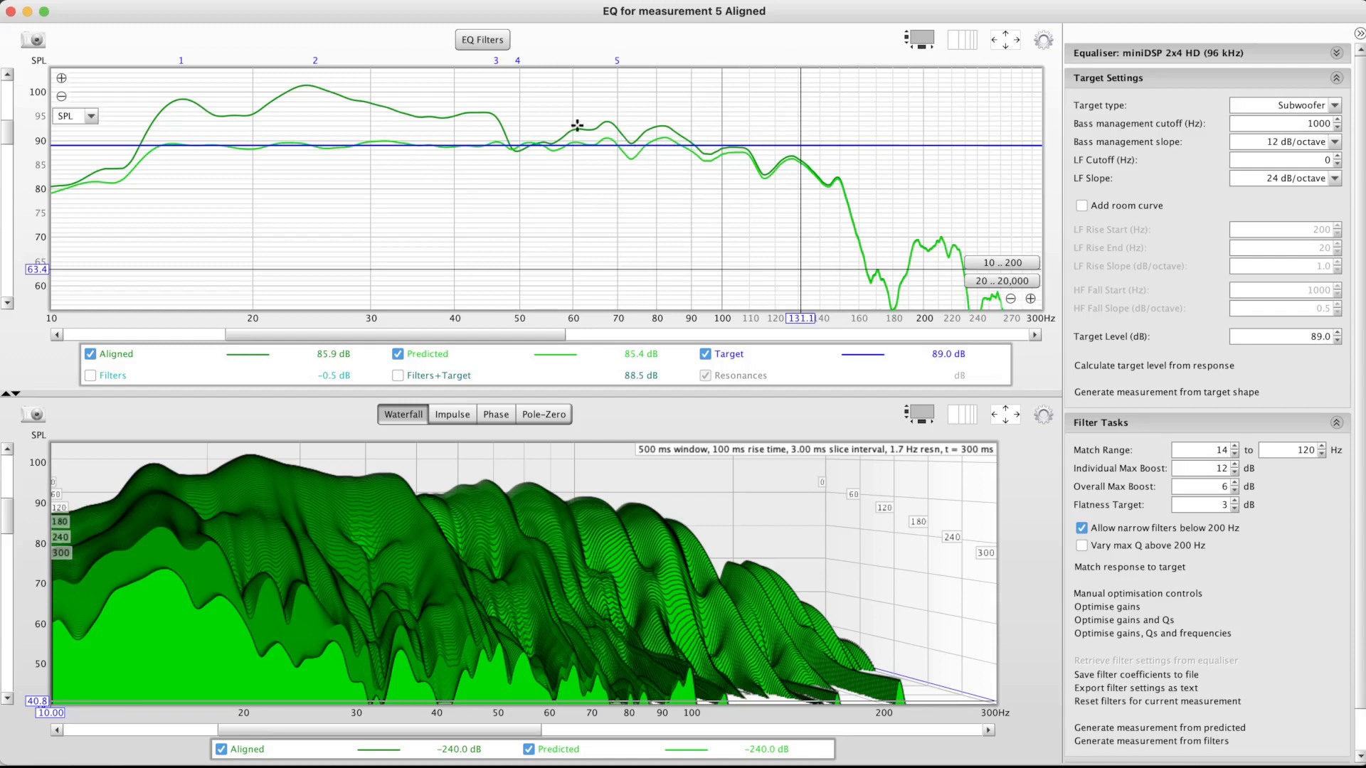
Review the generated EQ filter list and compare filter 1 with the response near 15.6 Hz, keeping the graph visible
left_click(484, 40)
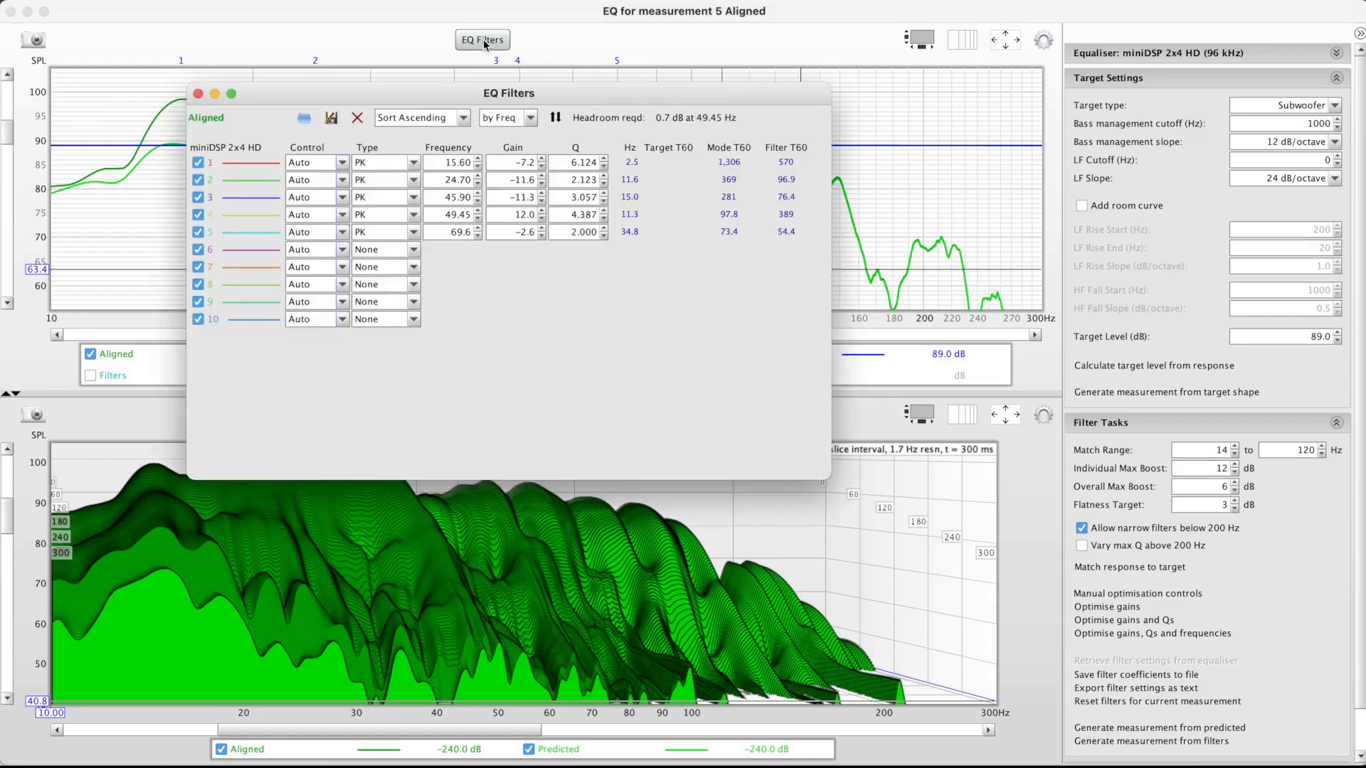
left_click_drag(618, 97, 797, 267)
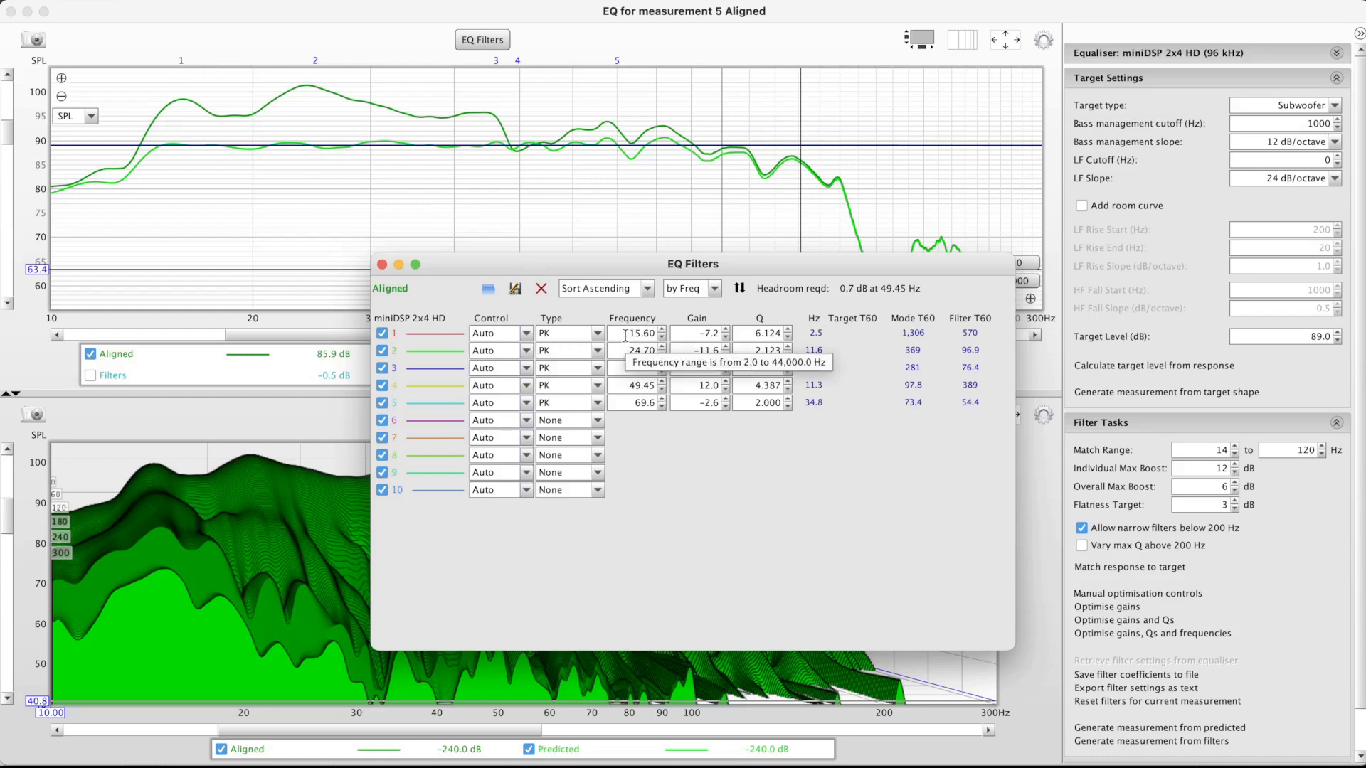
left_click(181, 74)
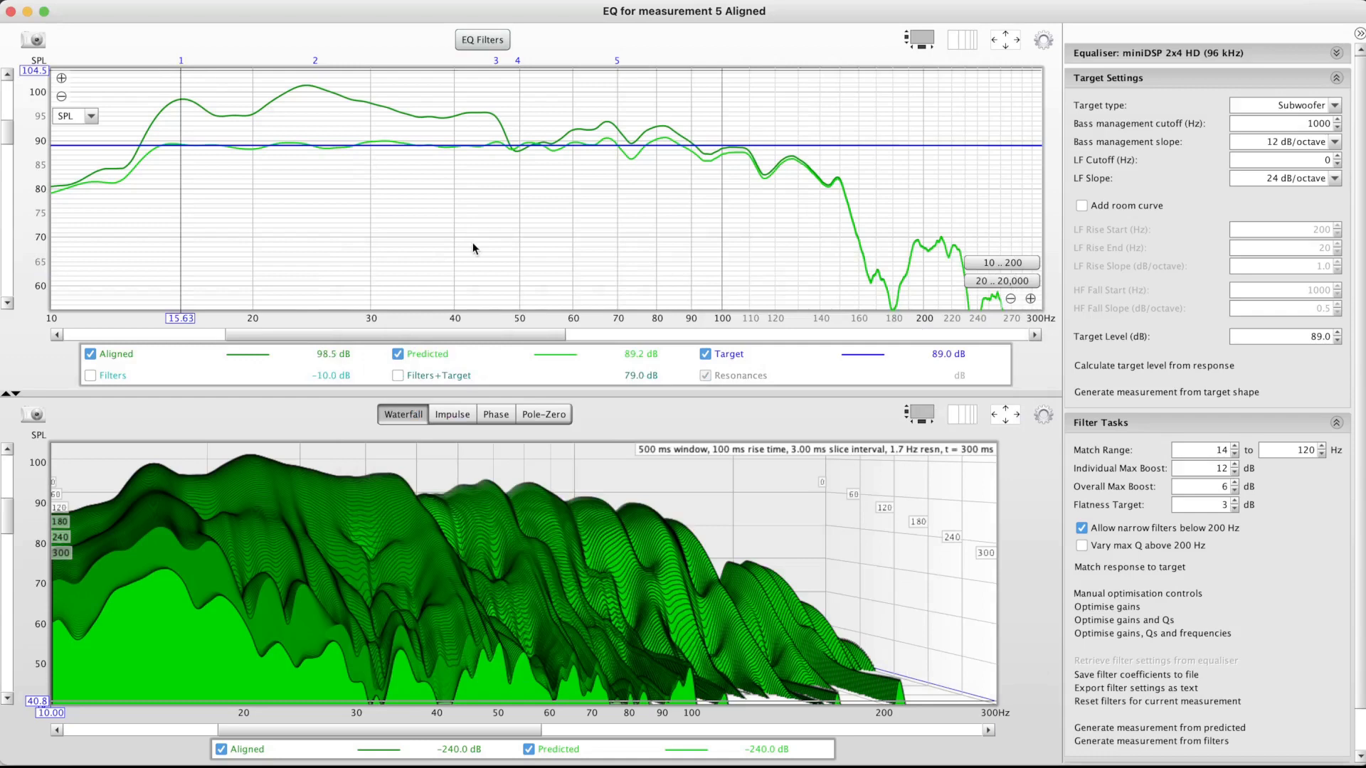
key("super+grave")
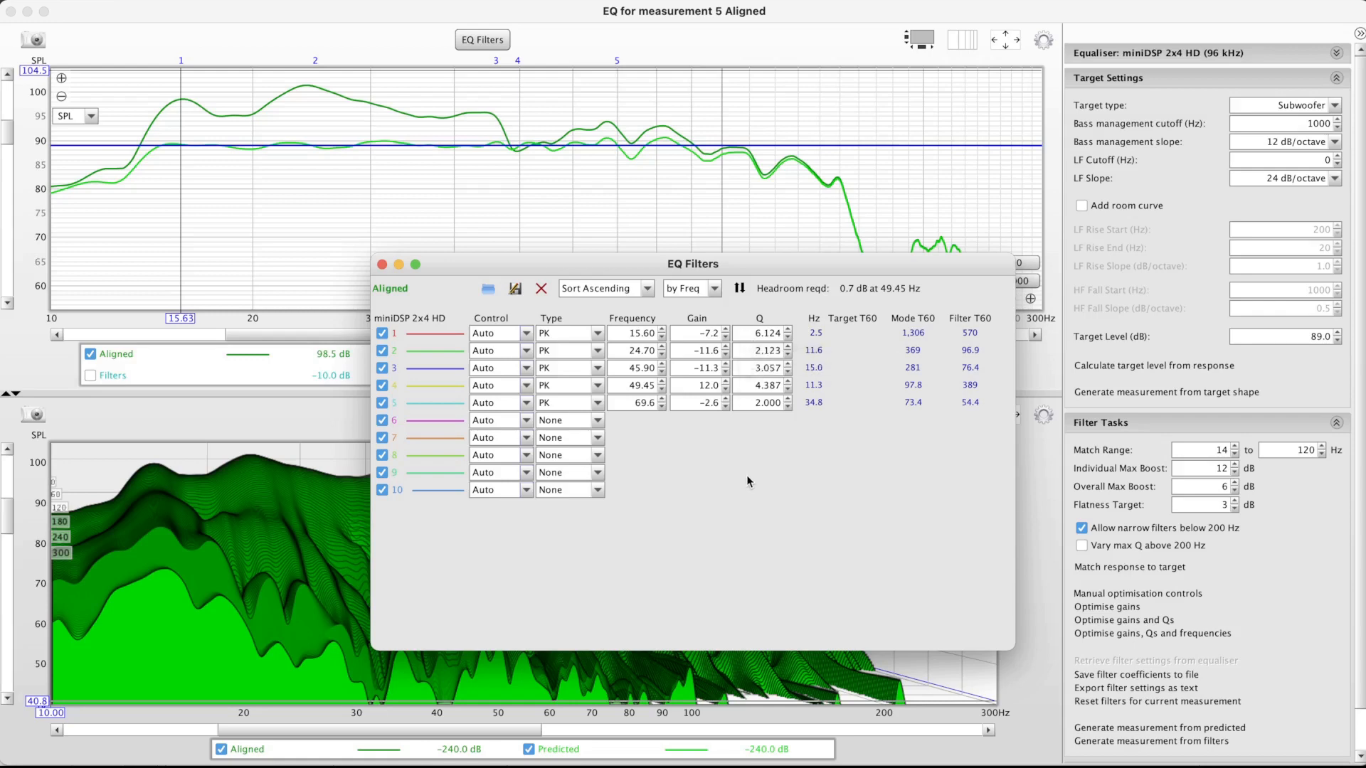
left_click_drag(780, 273, 595, 283)
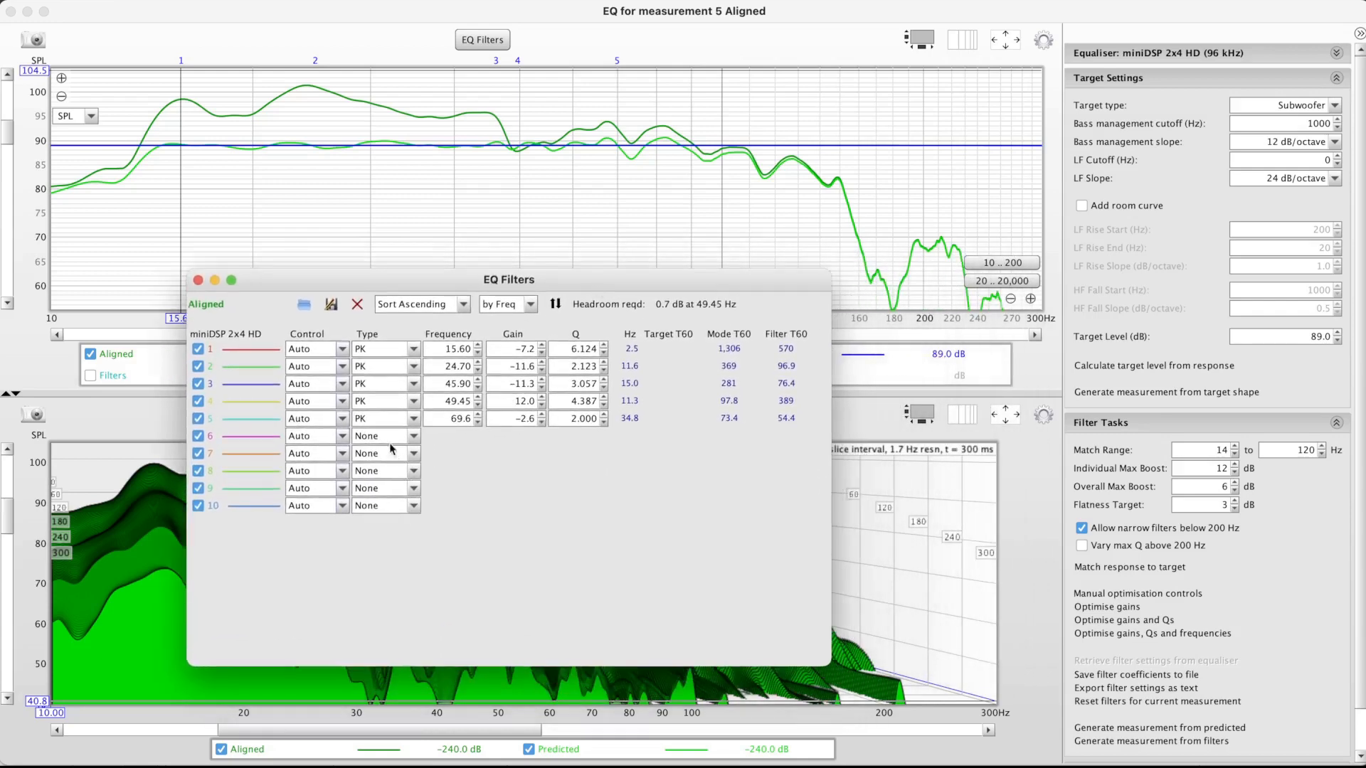
Switch filter 6 to manual control, locate the response dip near 115 Hz and make the filter a PK type
left_click(344, 438)
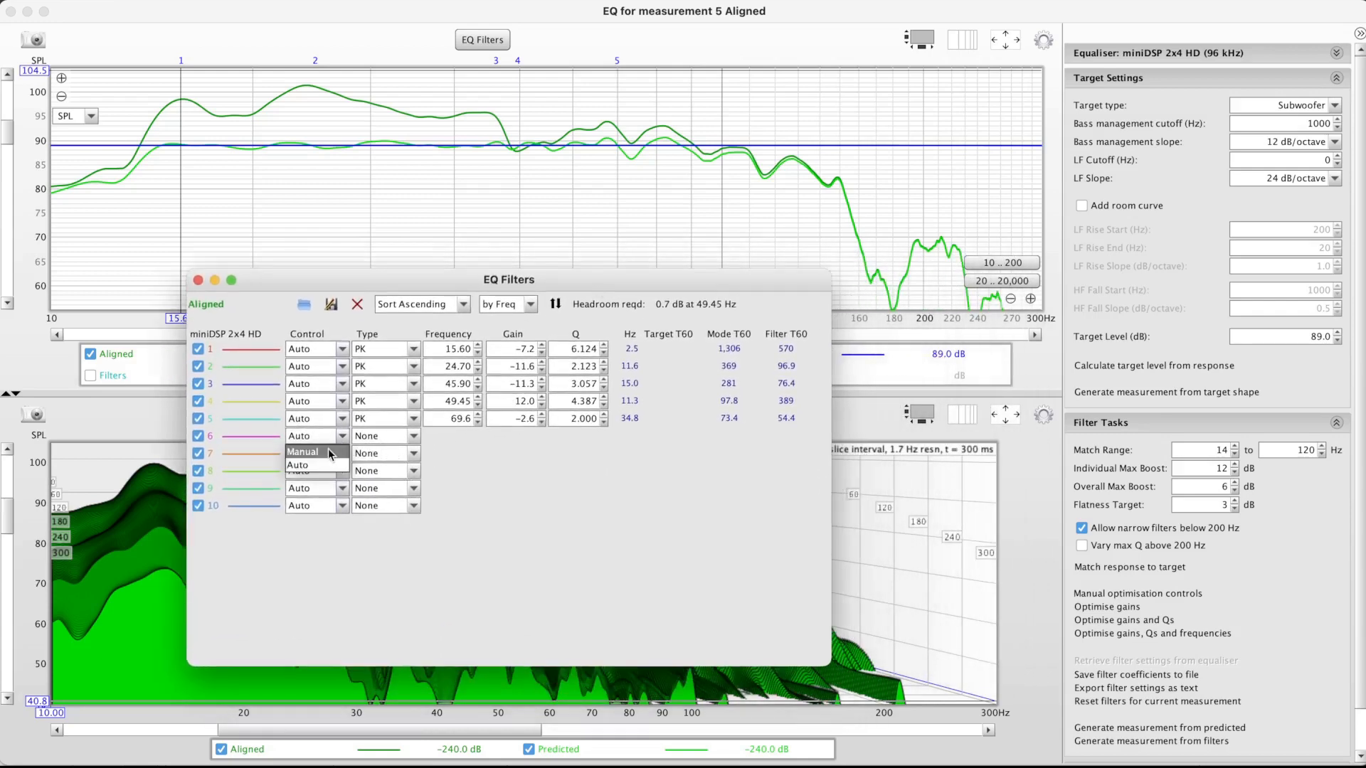
left_click(327, 448)
left_click(764, 177)
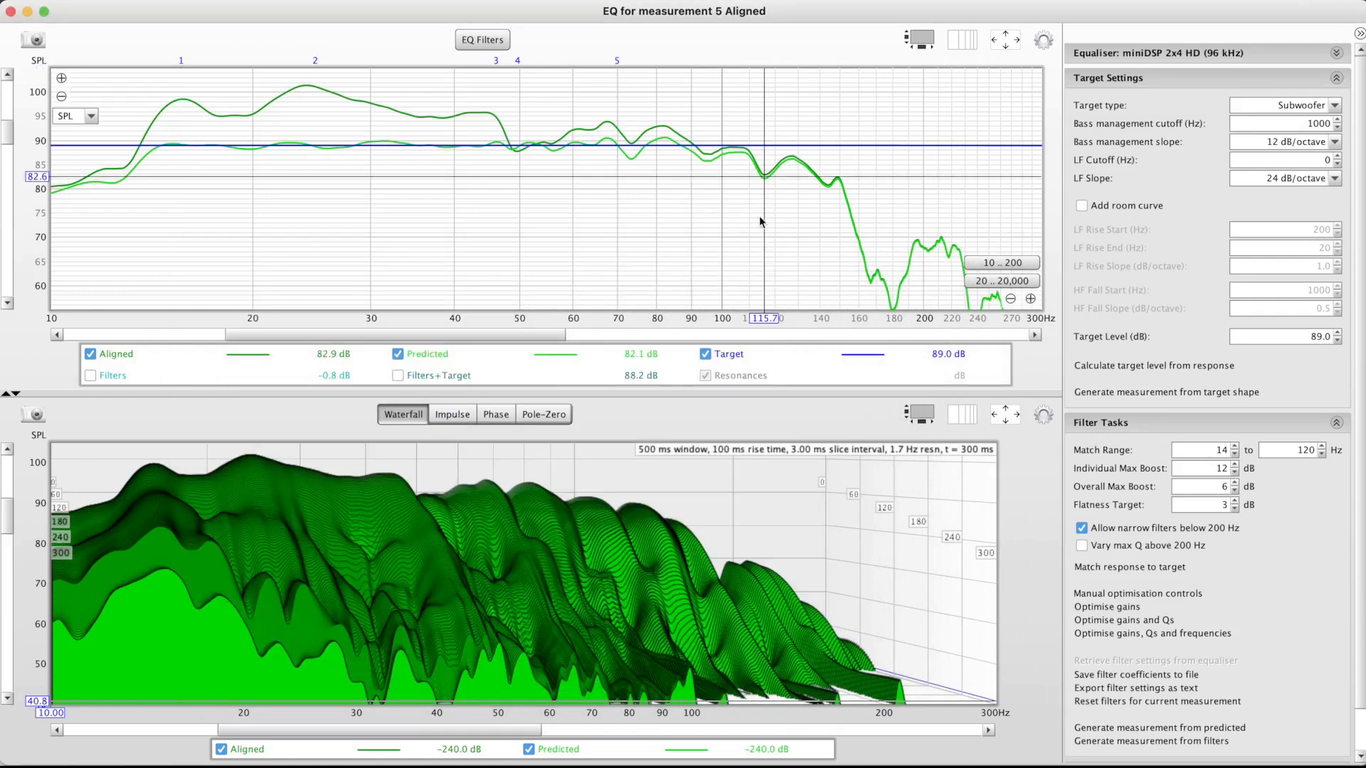
key("super+grave")
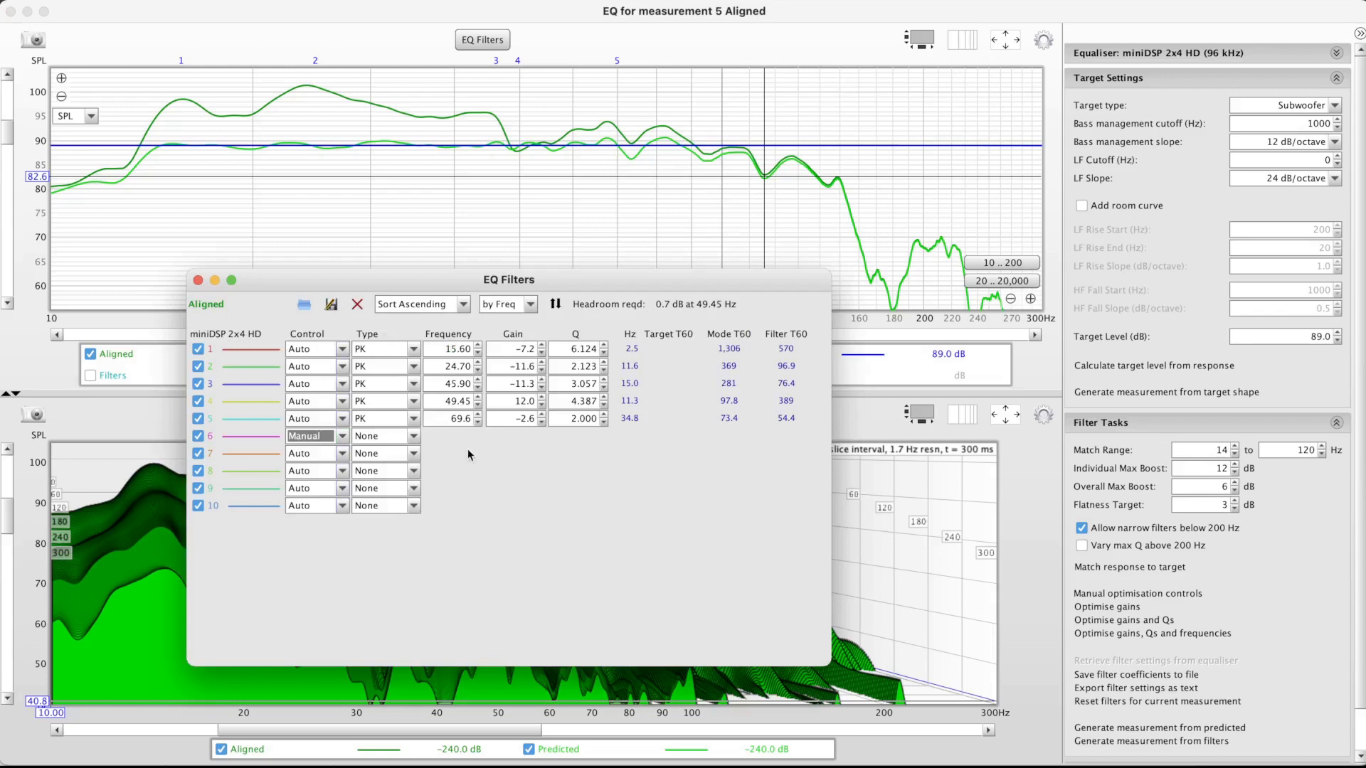
left_click(414, 437)
left_click(389, 454)
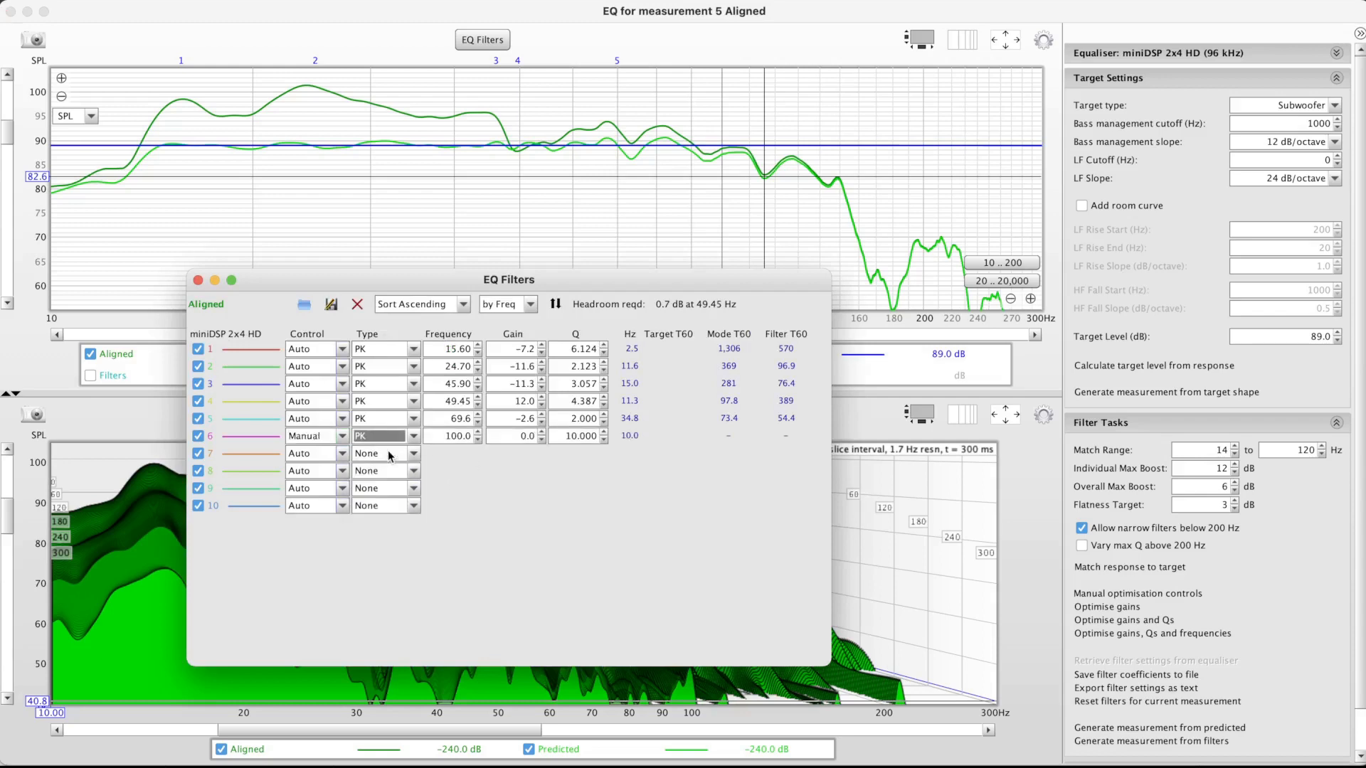
Set filter 6 to a frequency of 115 Hz with a gain of 3 dB
left_click(454, 437)
type("115")
key("Tab")
type("3")
key("Tab")
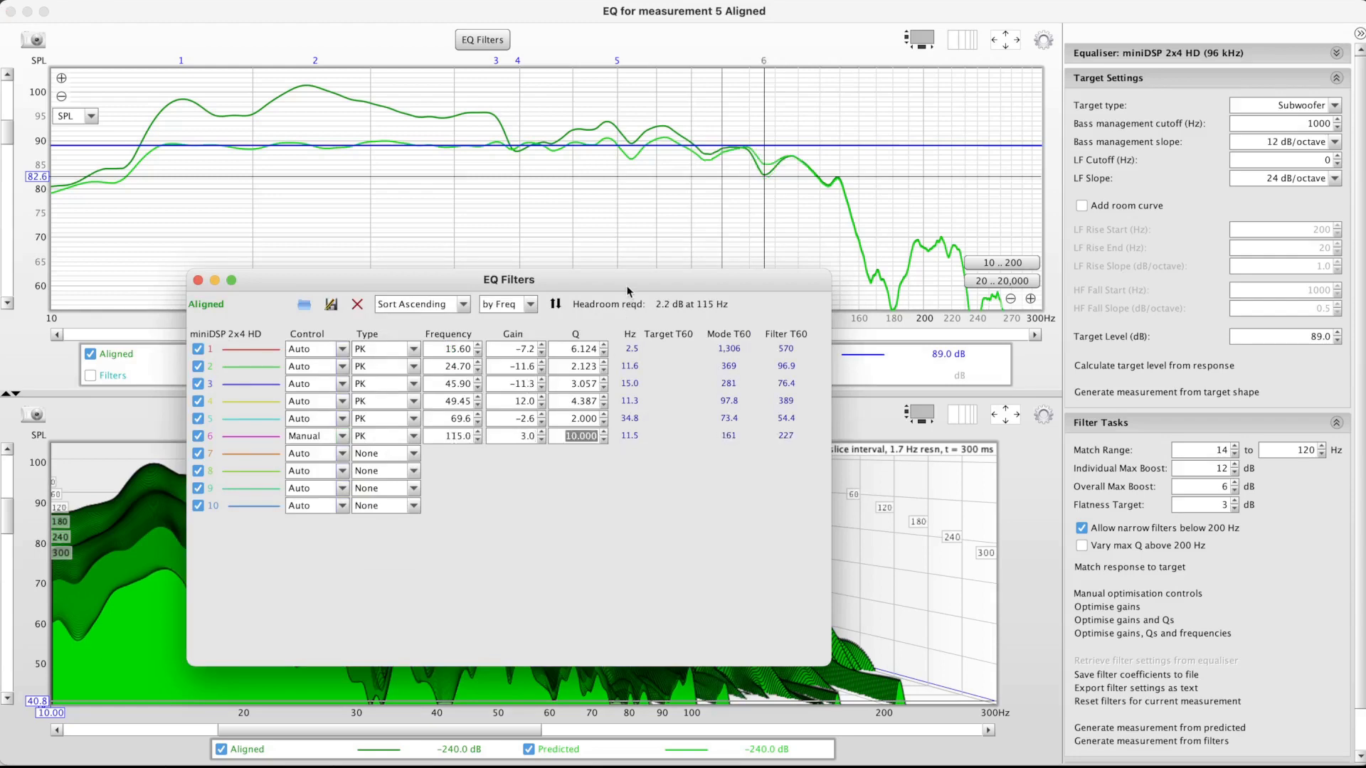
Disable and re-enable filter 6 to compare its effect on the predicted dip, and close the filter list
left_click_drag(626, 286, 640, 296)
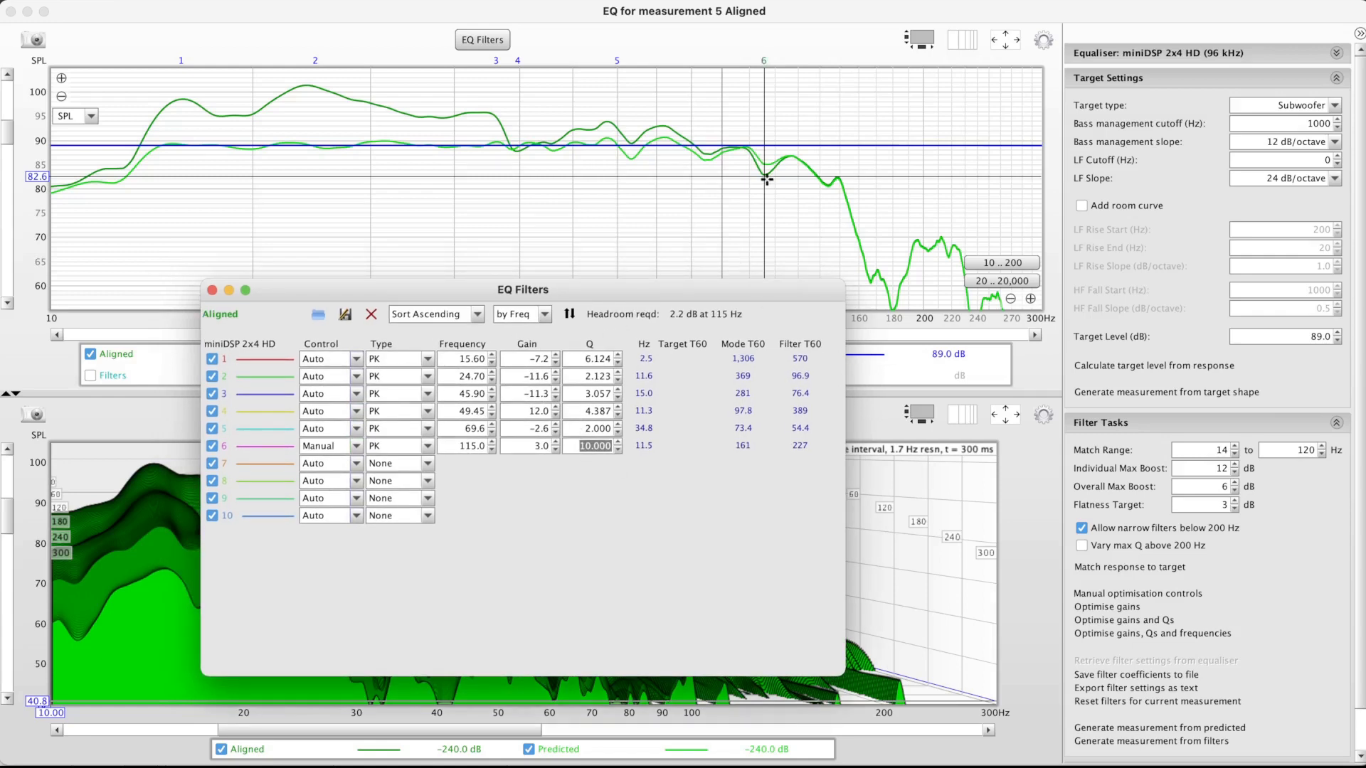
left_click(212, 445)
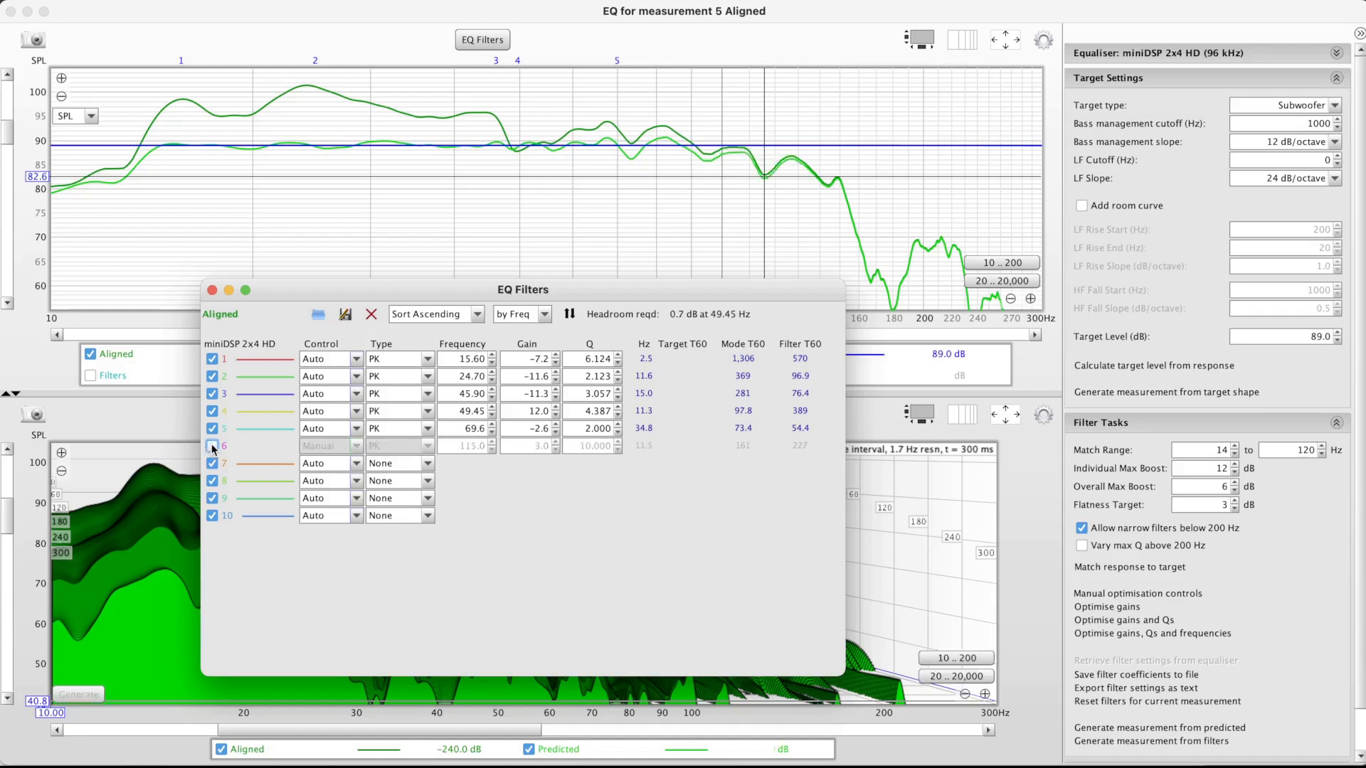
left_click(212, 446)
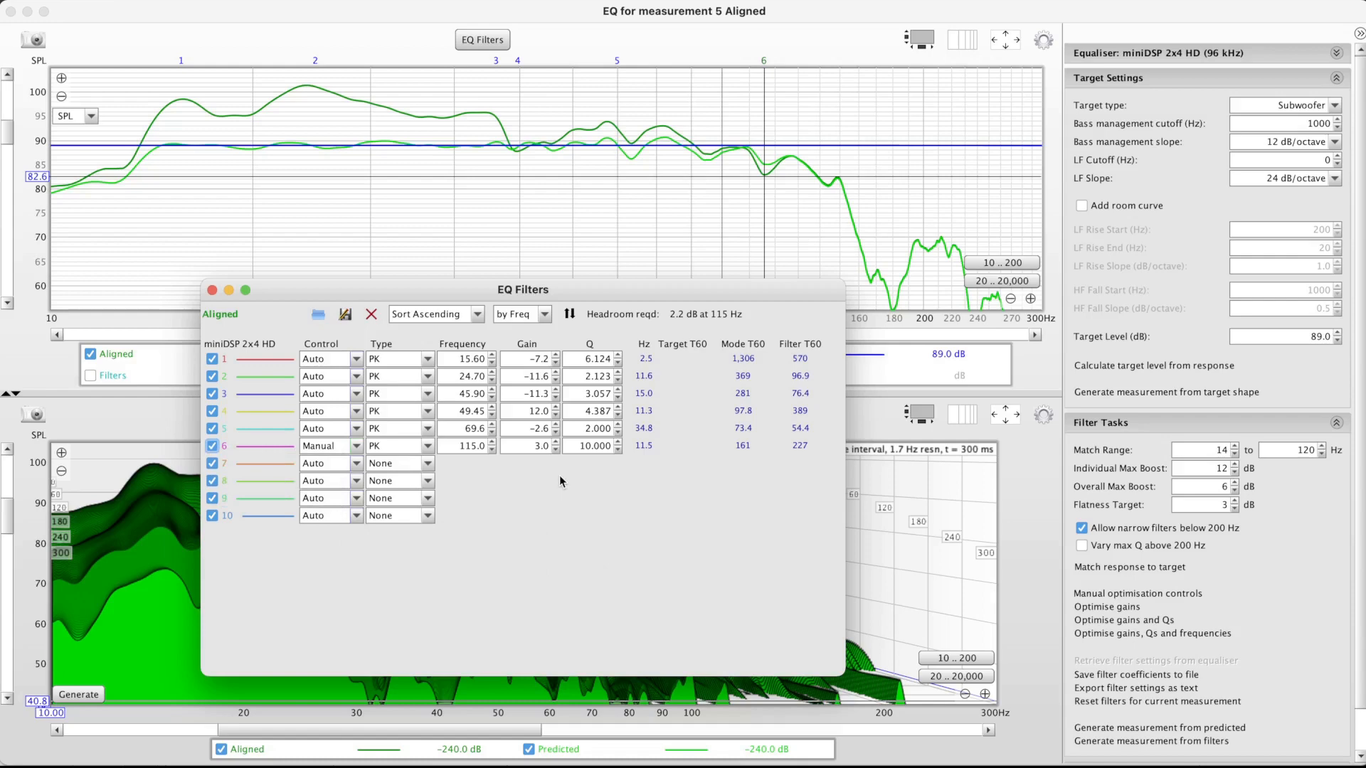
left_click_drag(481, 294, 575, 257)
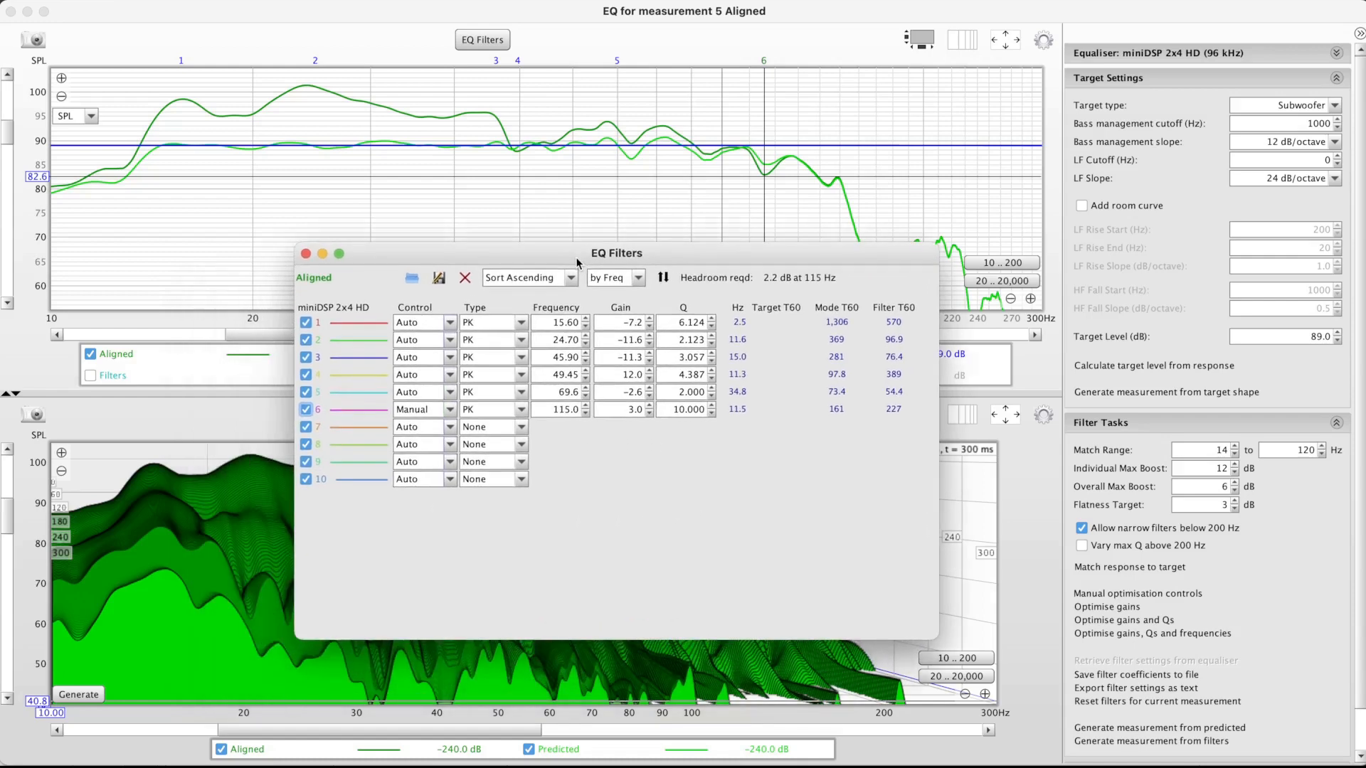
left_click(305, 254)
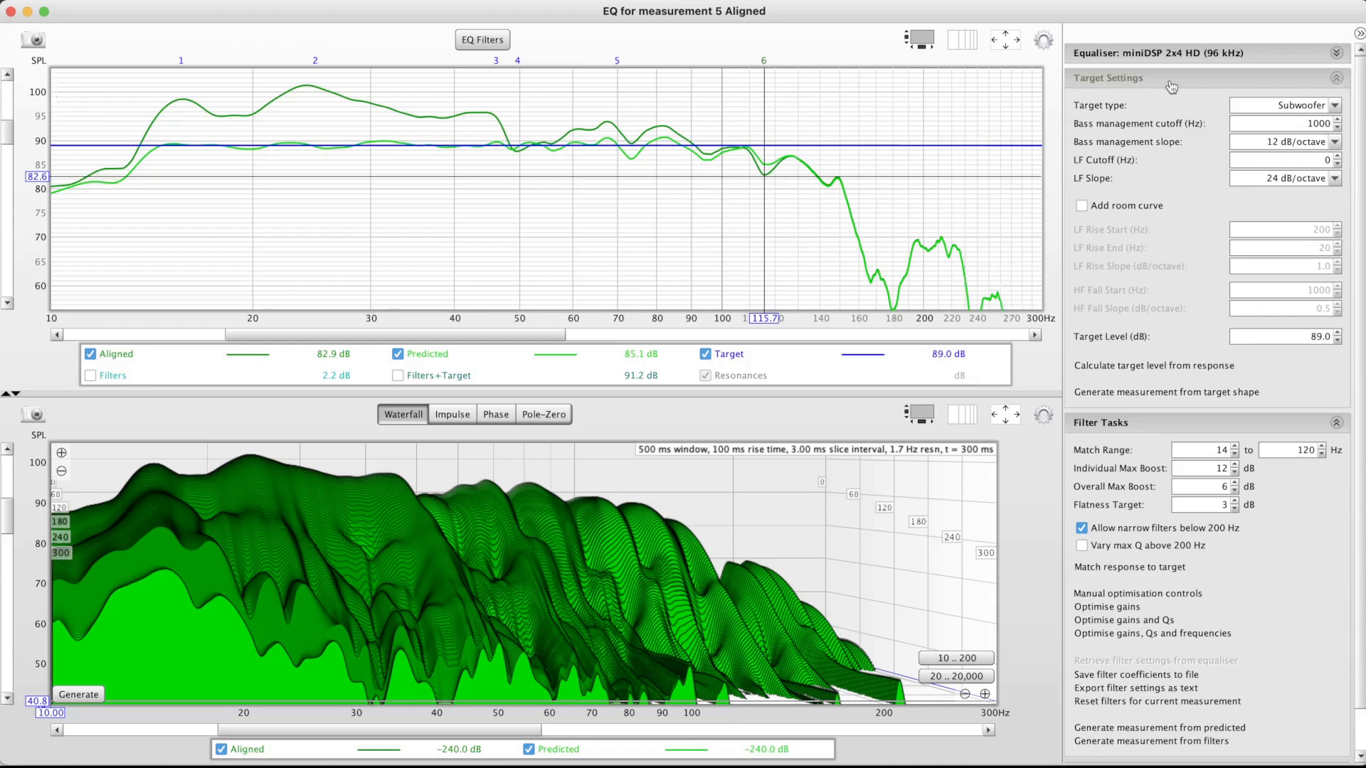
Save the filter coefficients as Flat-PEQ-Settings in the OneDrive folder Home-Theater/Videos/REW/REW-EQ-Application-Verification
left_click(1337, 79)
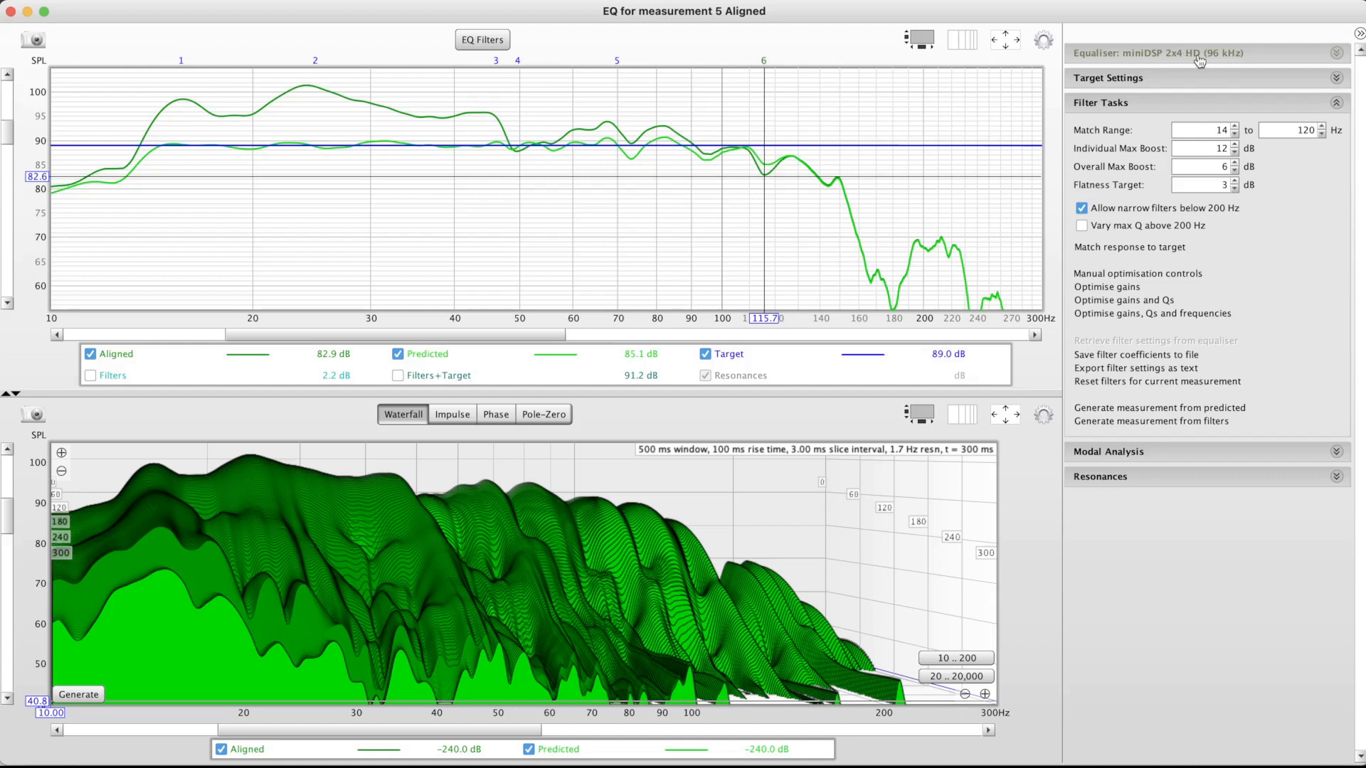
left_click(1143, 355)
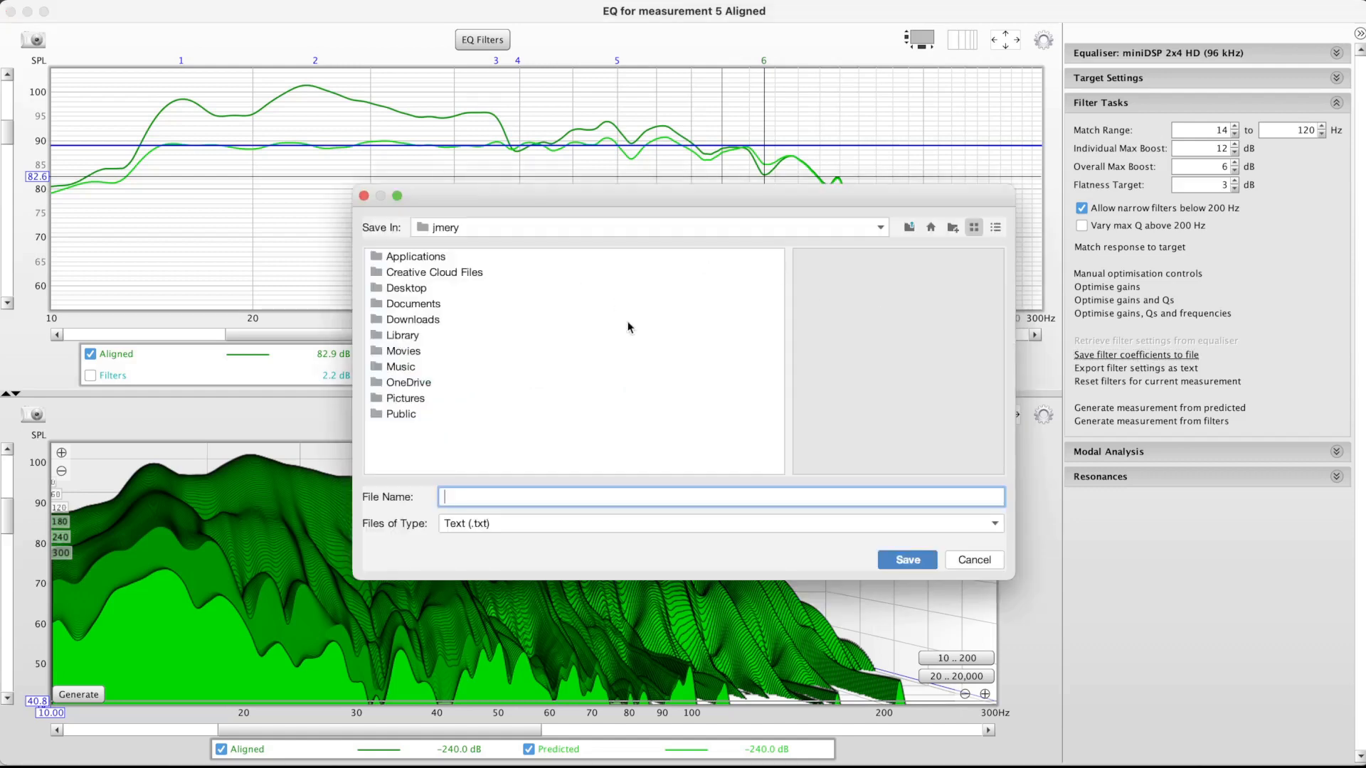
double_click(408, 382)
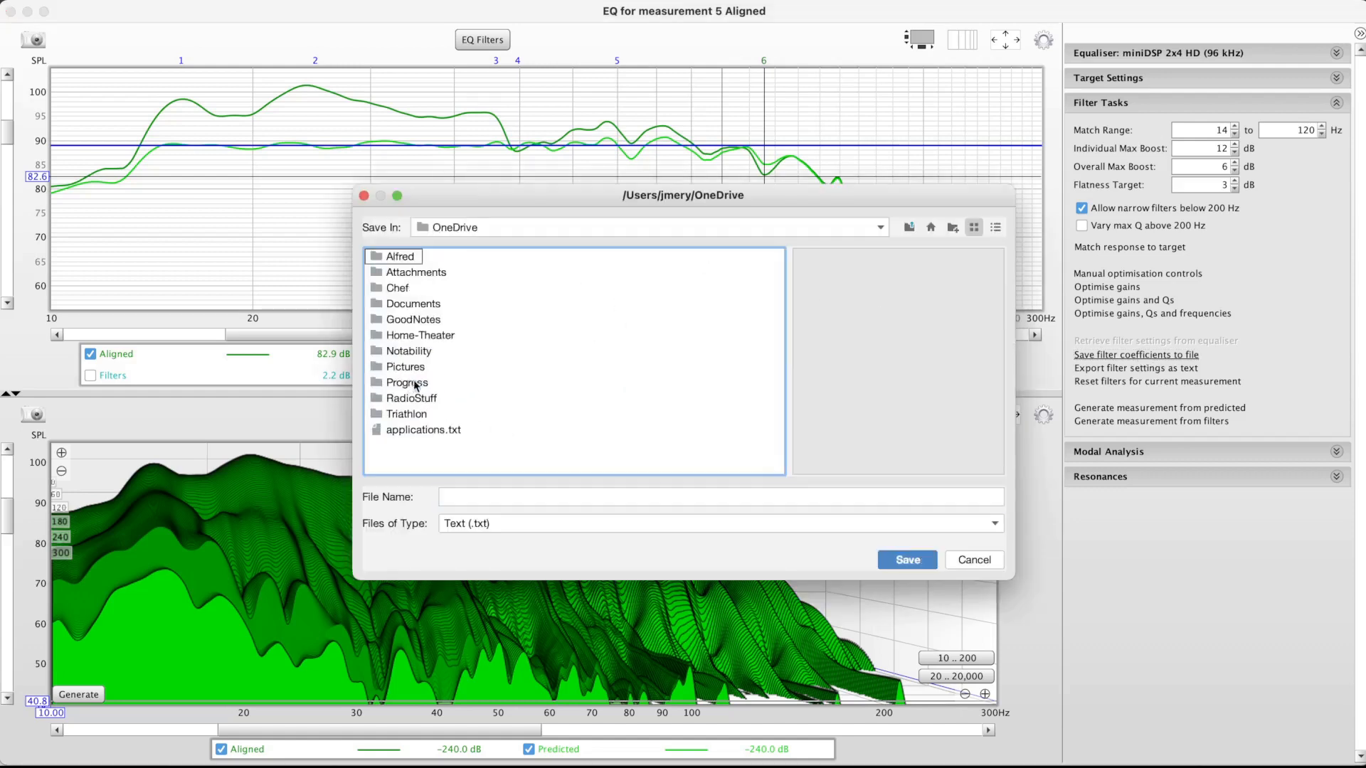
double_click(412, 336)
double_click(407, 304)
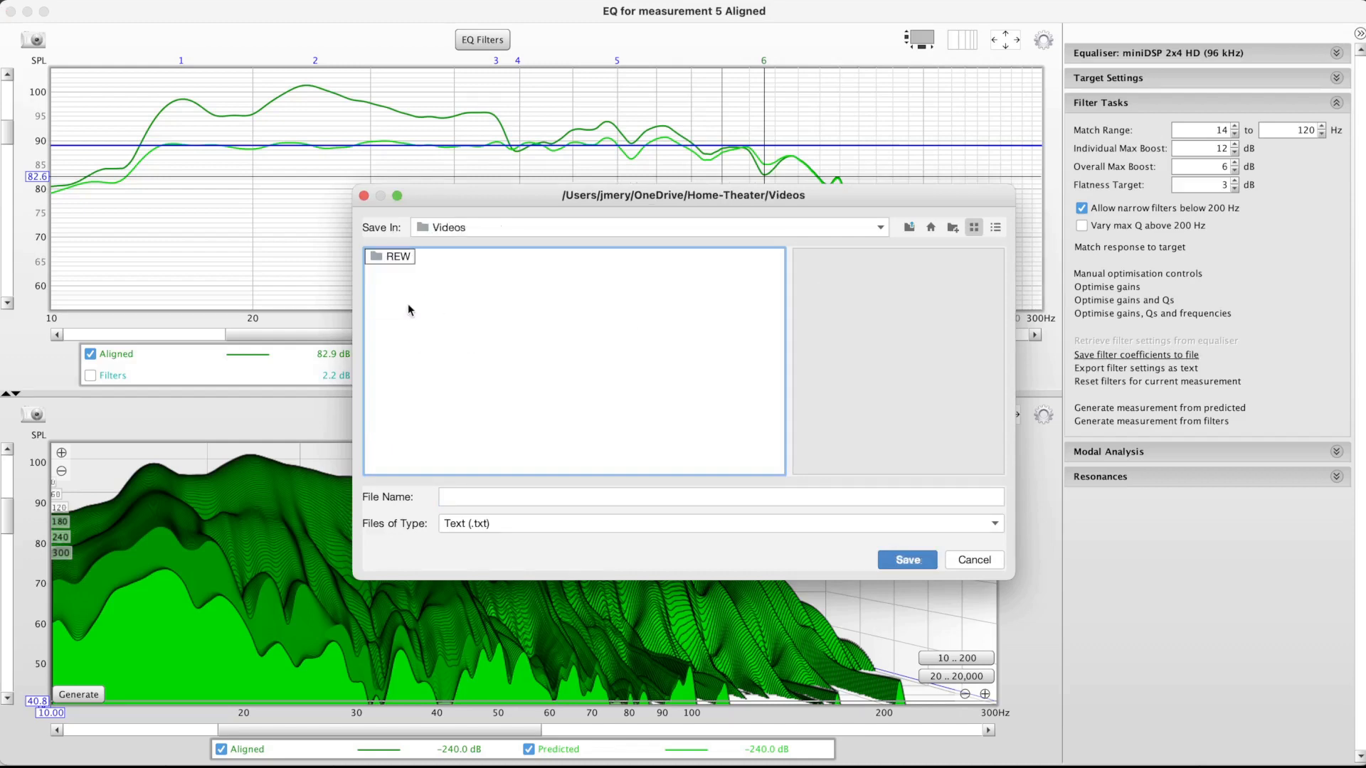
double_click(394, 256)
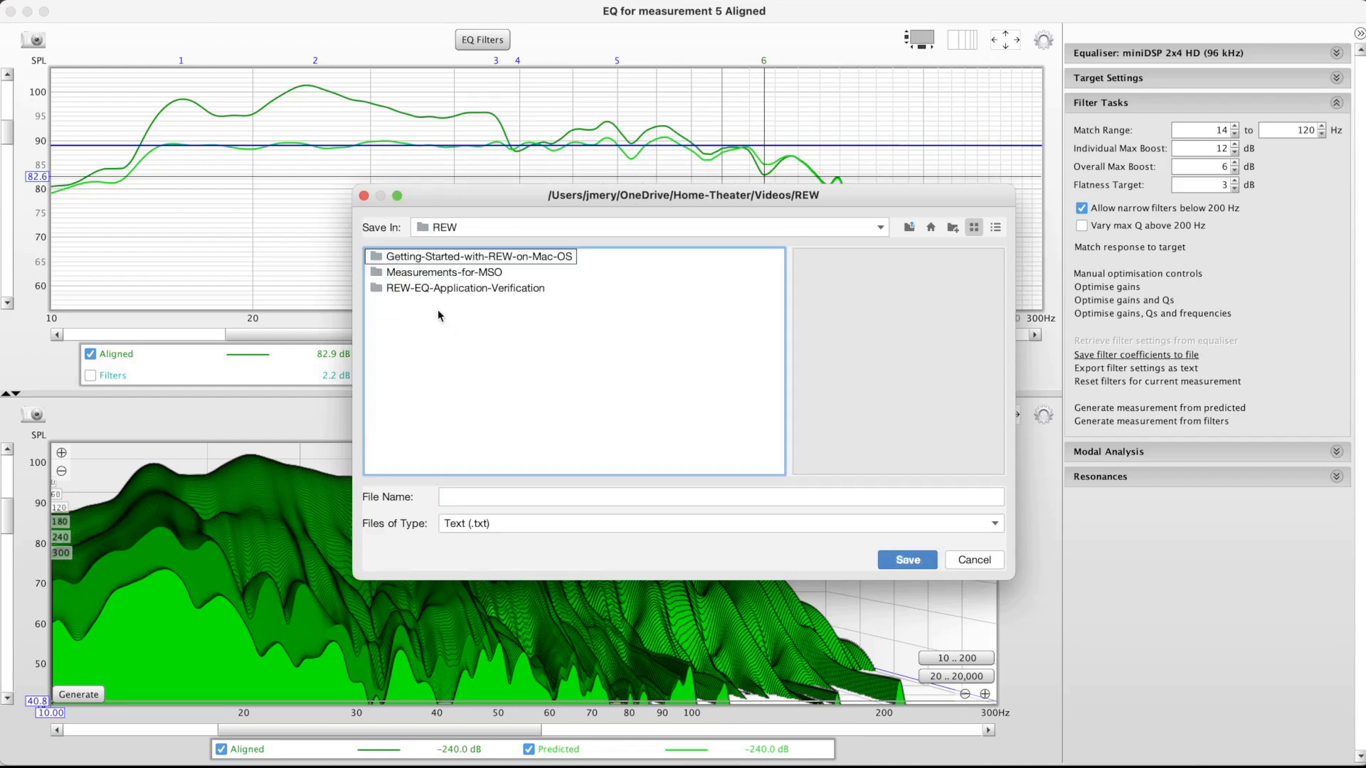
double_click(420, 288)
left_click(480, 496)
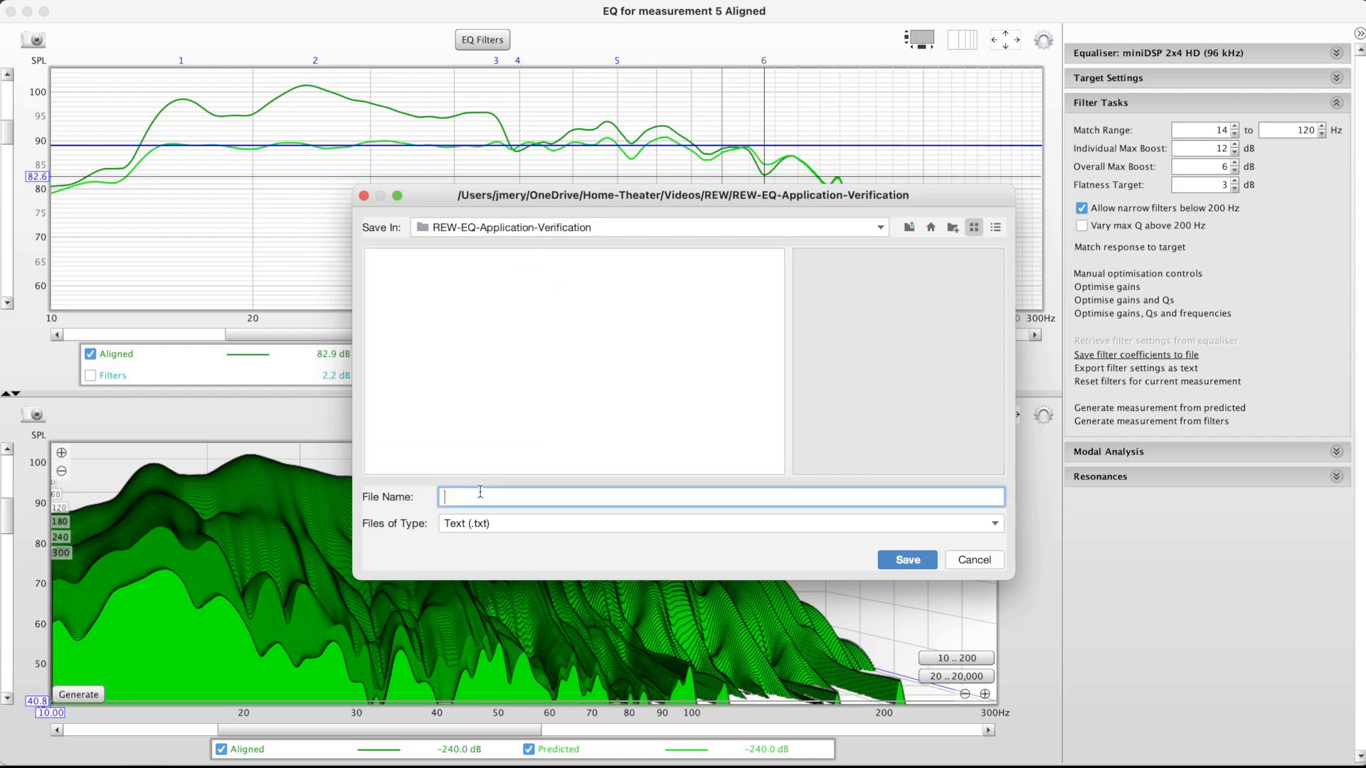
type("Flat-PEQ-Settings")
left_click(902, 561)
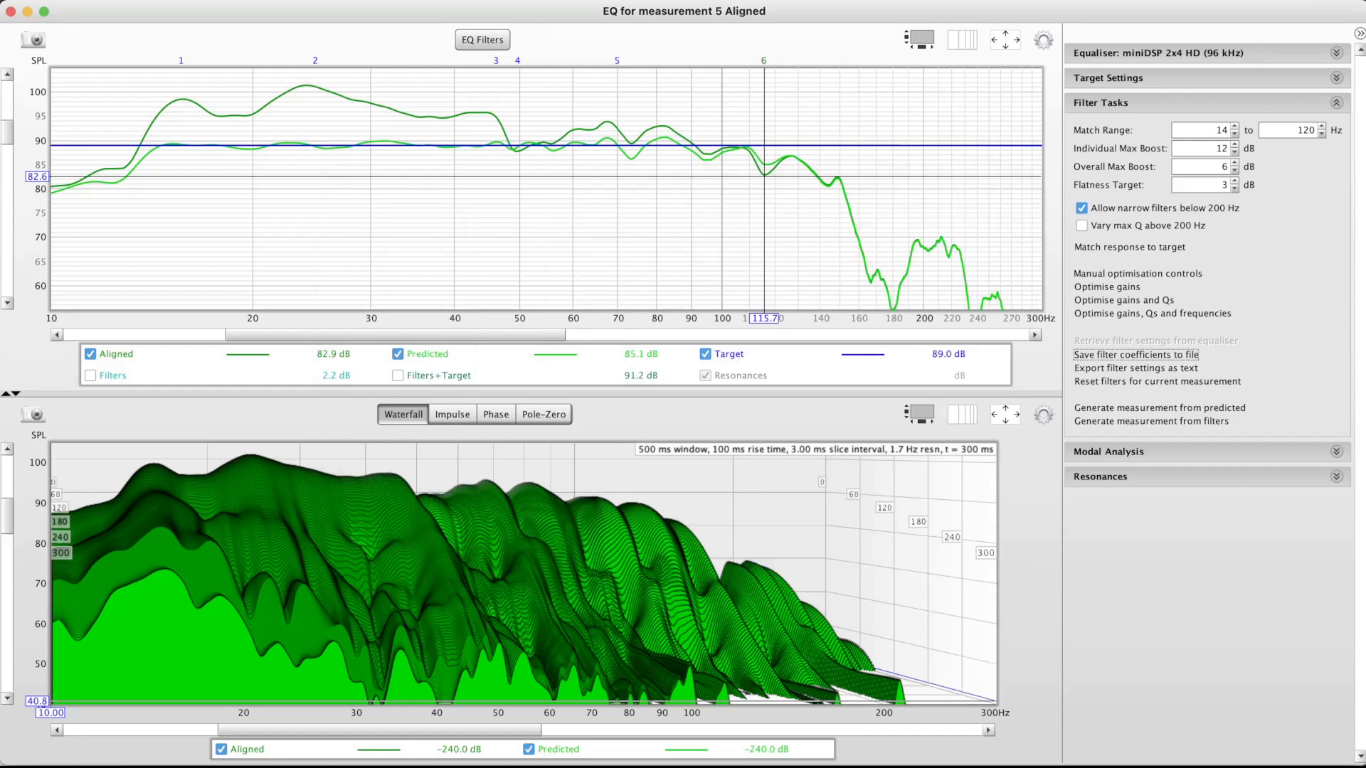
left_click(1136, 354)
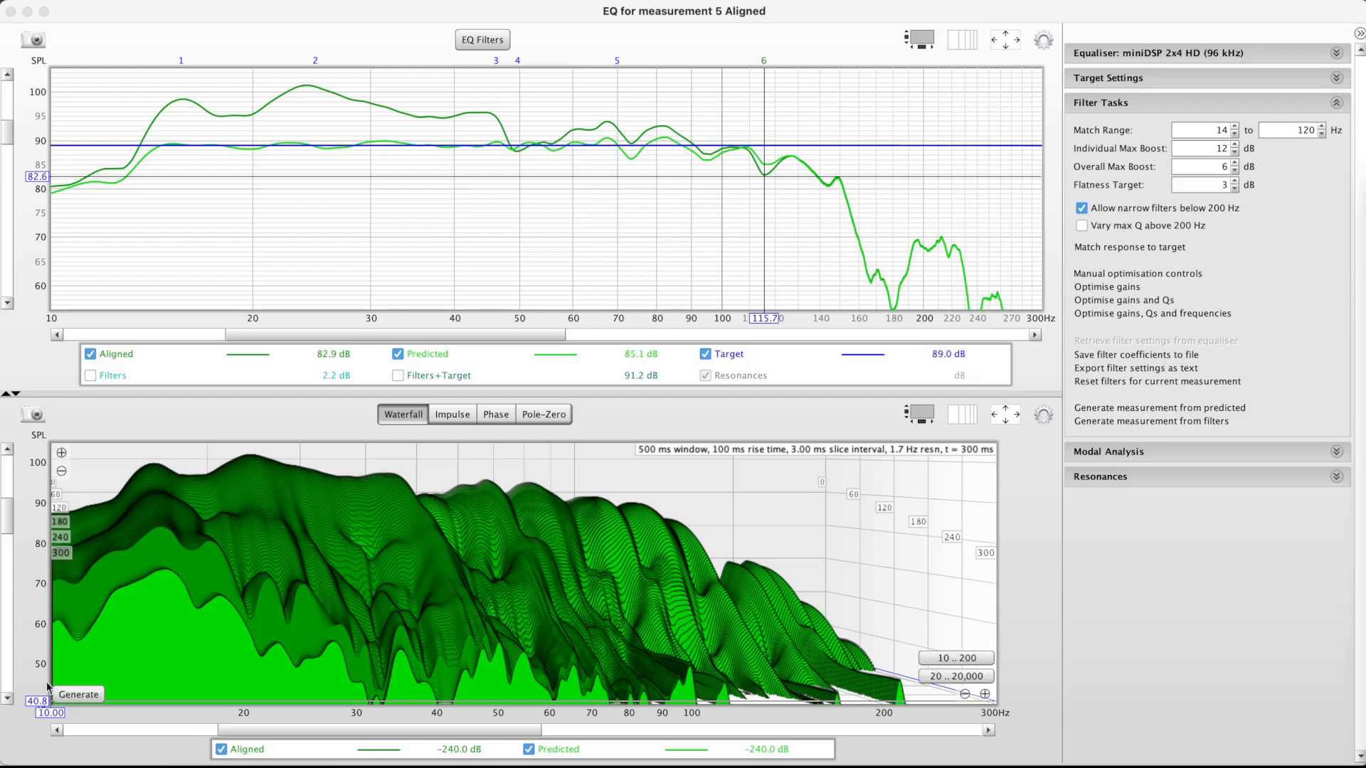
Switch to the MiniDSP-2x4-HD application and view the input routing and the LF output's parametric equalizer
left_click(11, 617)
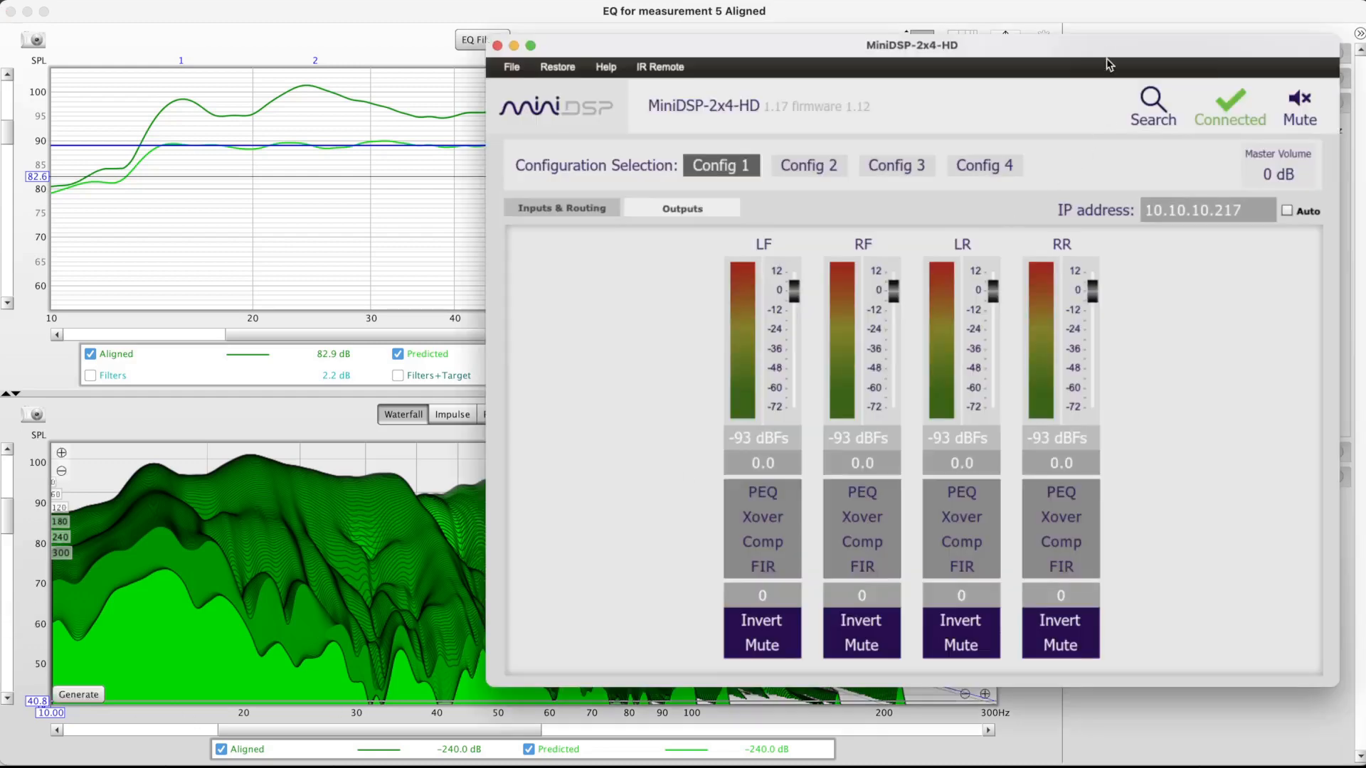
left_click_drag(1106, 47, 1000, 34)
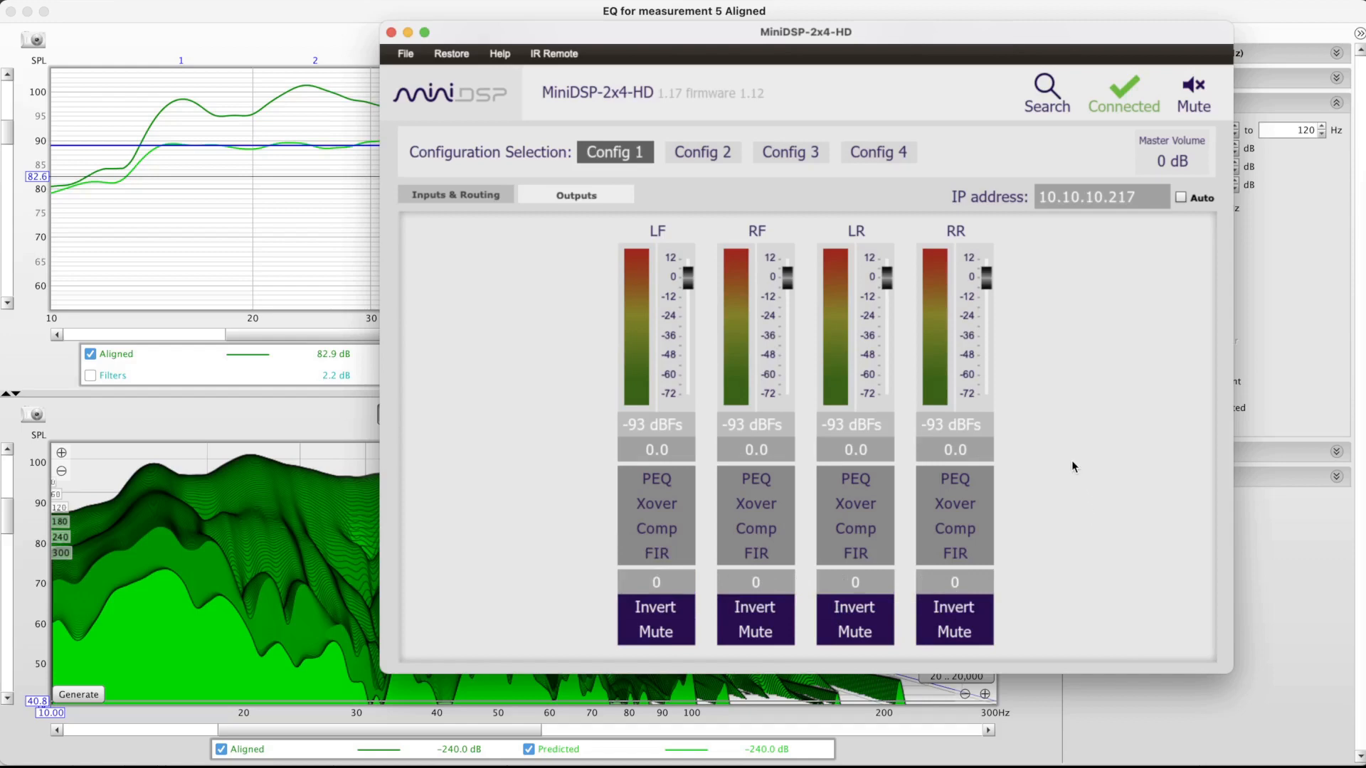
left_click_drag(867, 33, 870, 52)
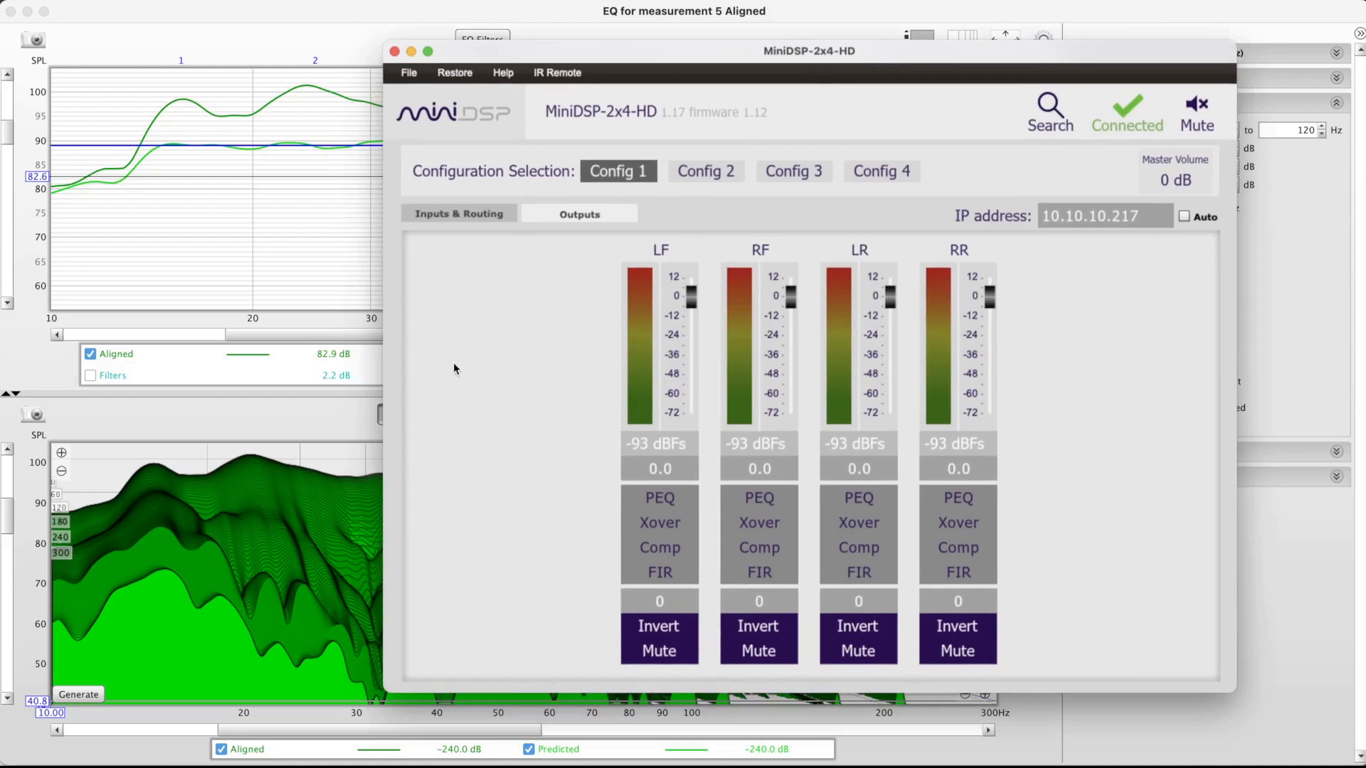
left_click(460, 212)
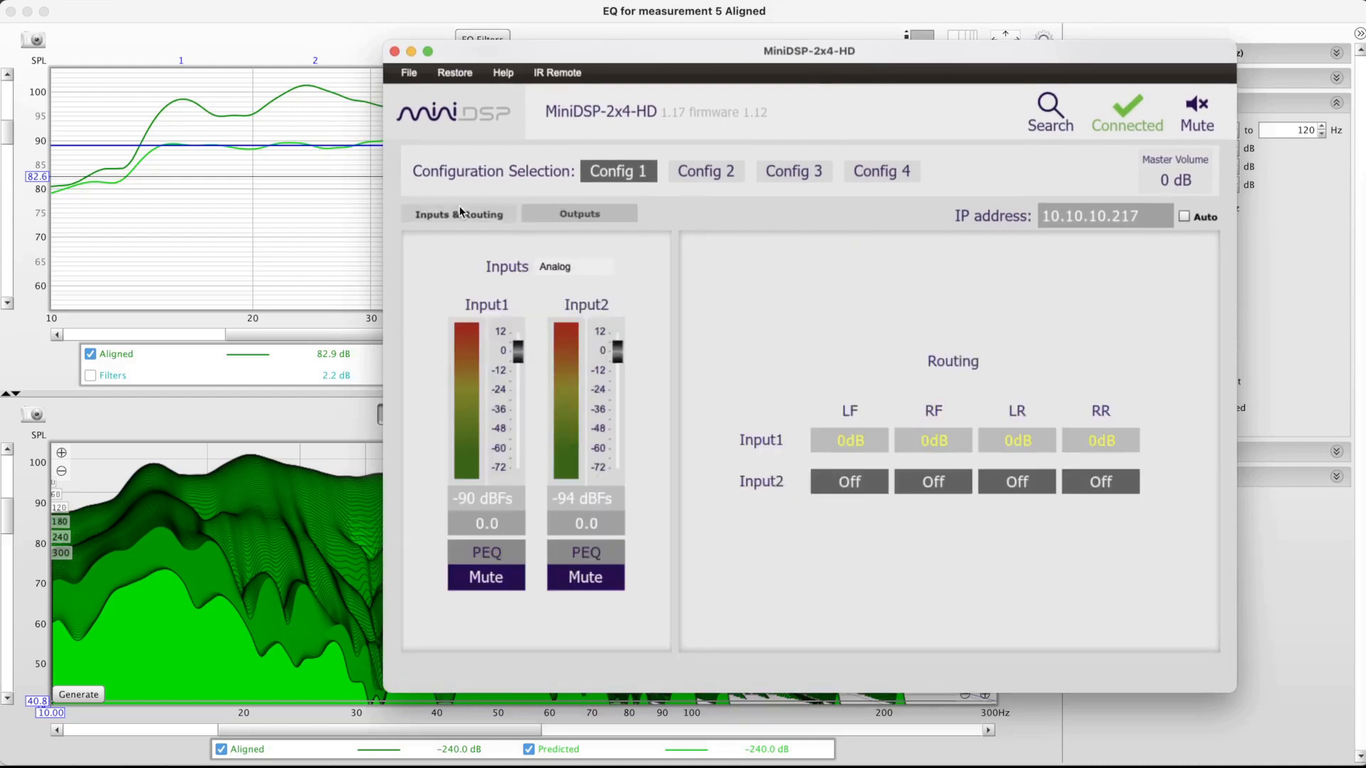
left_click(569, 218)
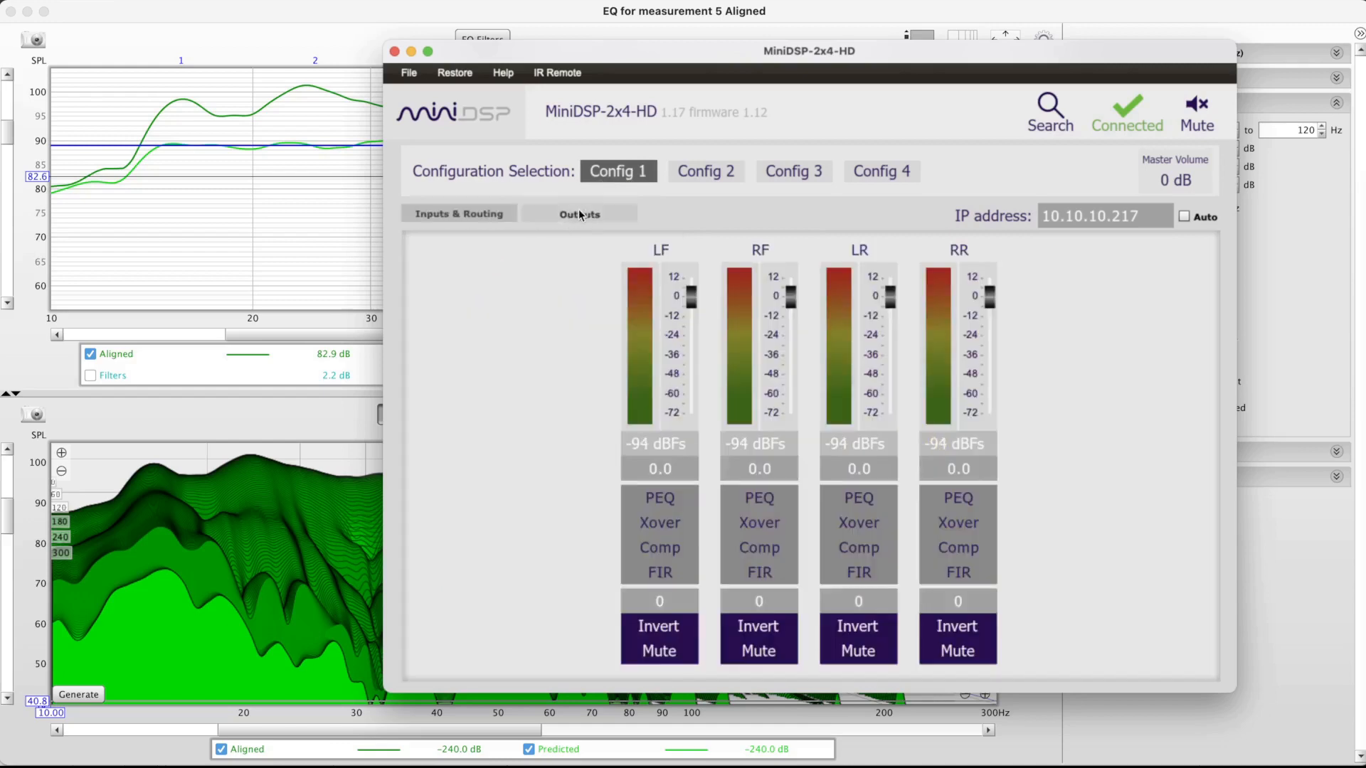
left_click(665, 499)
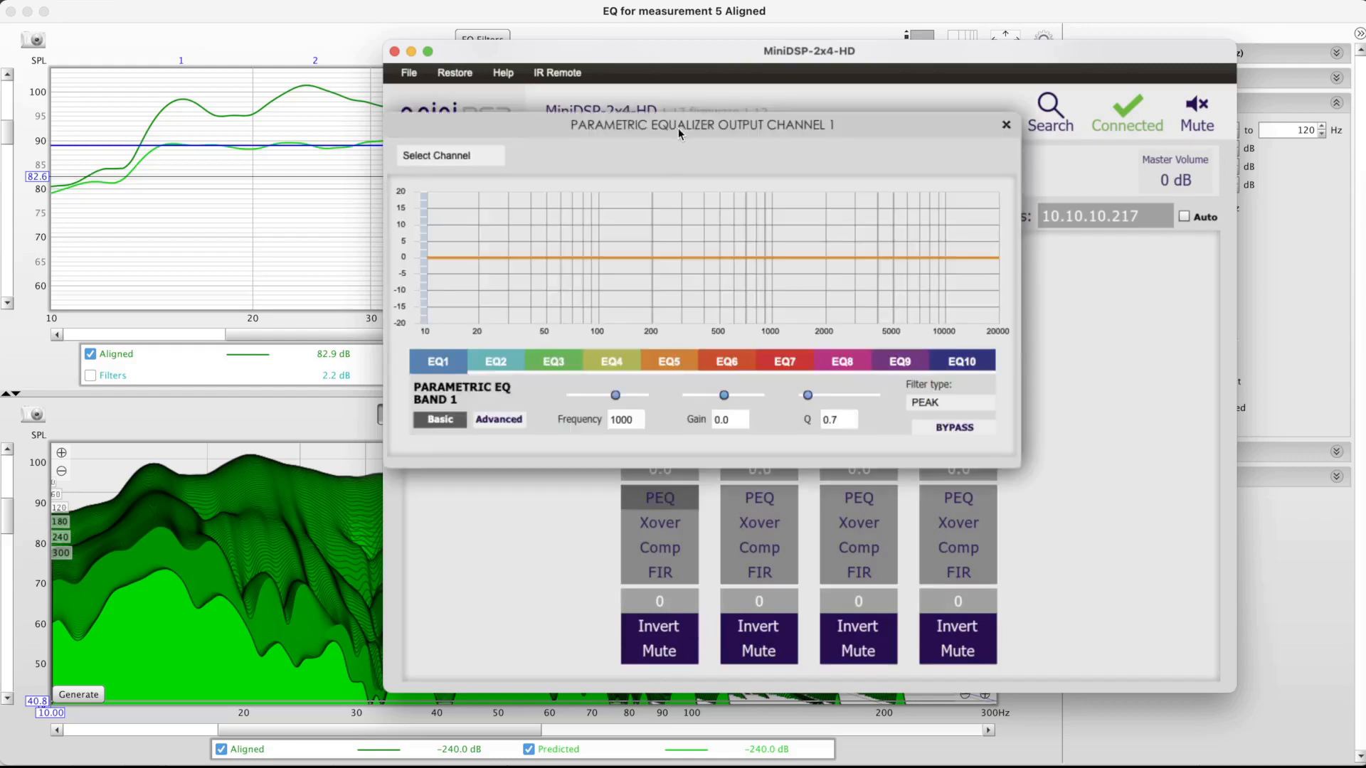
left_click_drag(676, 127, 697, 130)
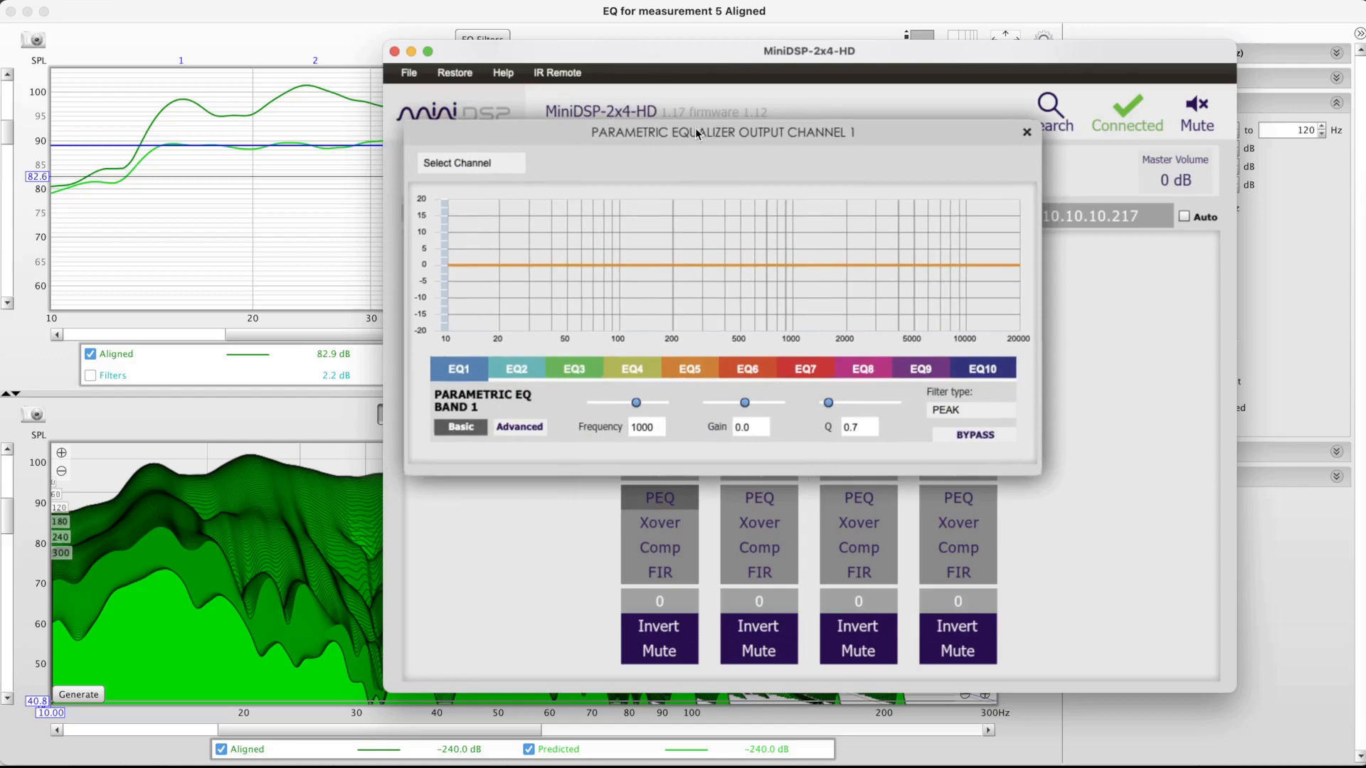
Reopen the EQ filter list in REW and arrange it beside the MiniDSP-2x4-HD window, closing the open parametric equalizer
left_click(575, 29)
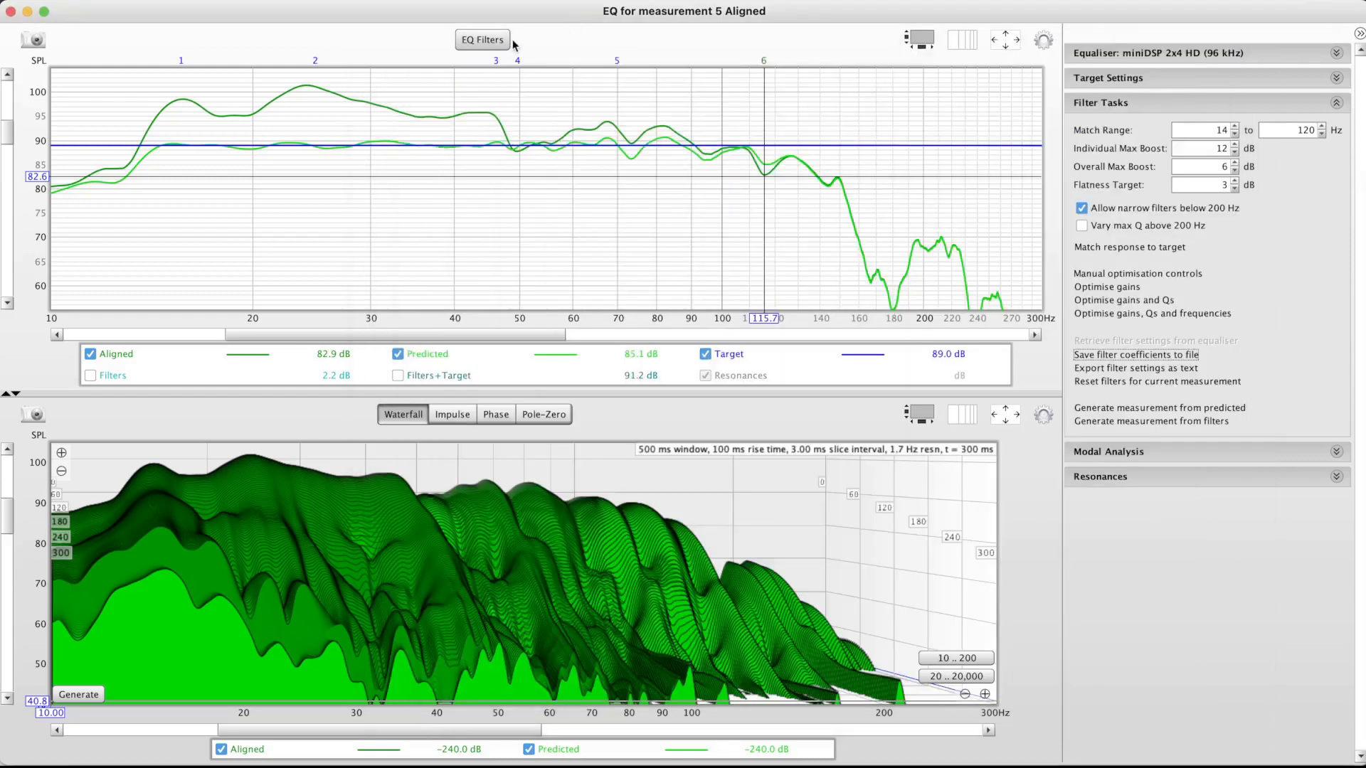
left_click(489, 43)
left_click_drag(678, 248, 424, 86)
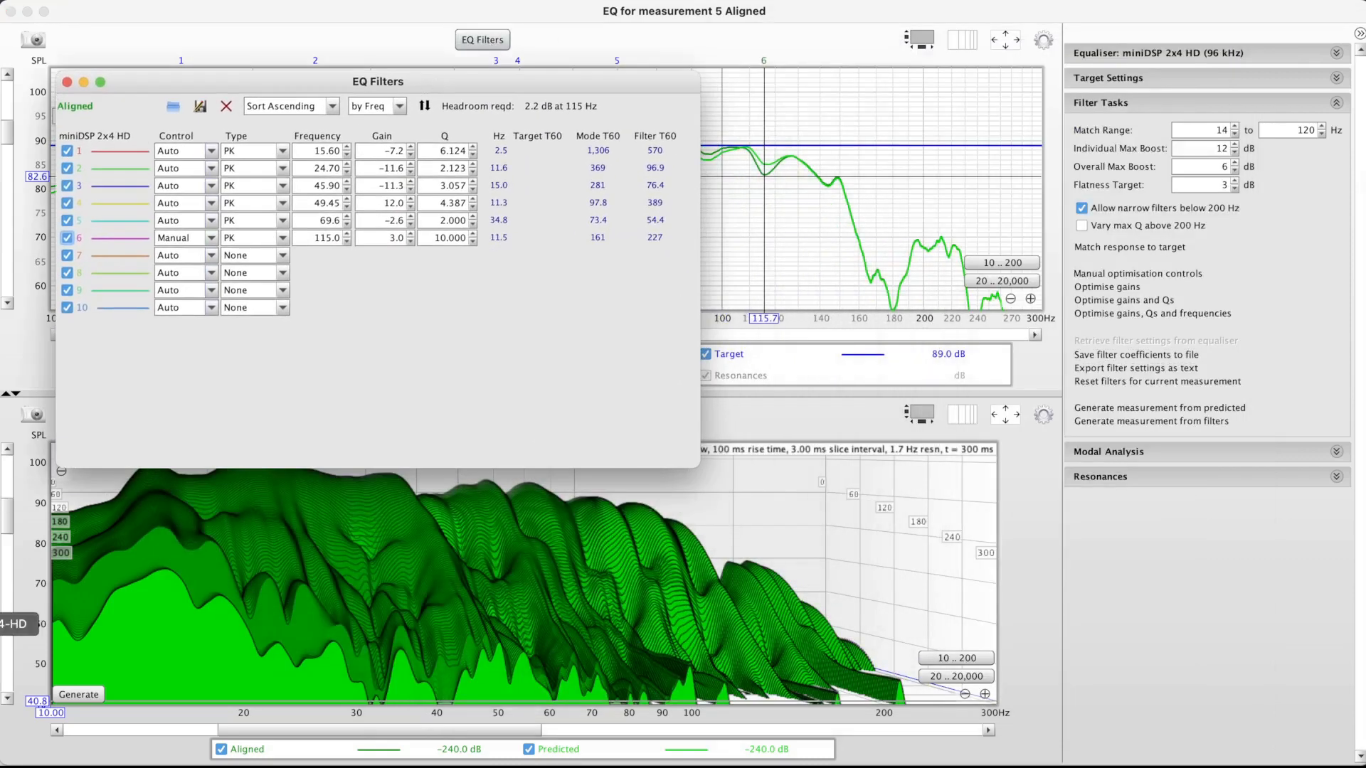
left_click(2, 623)
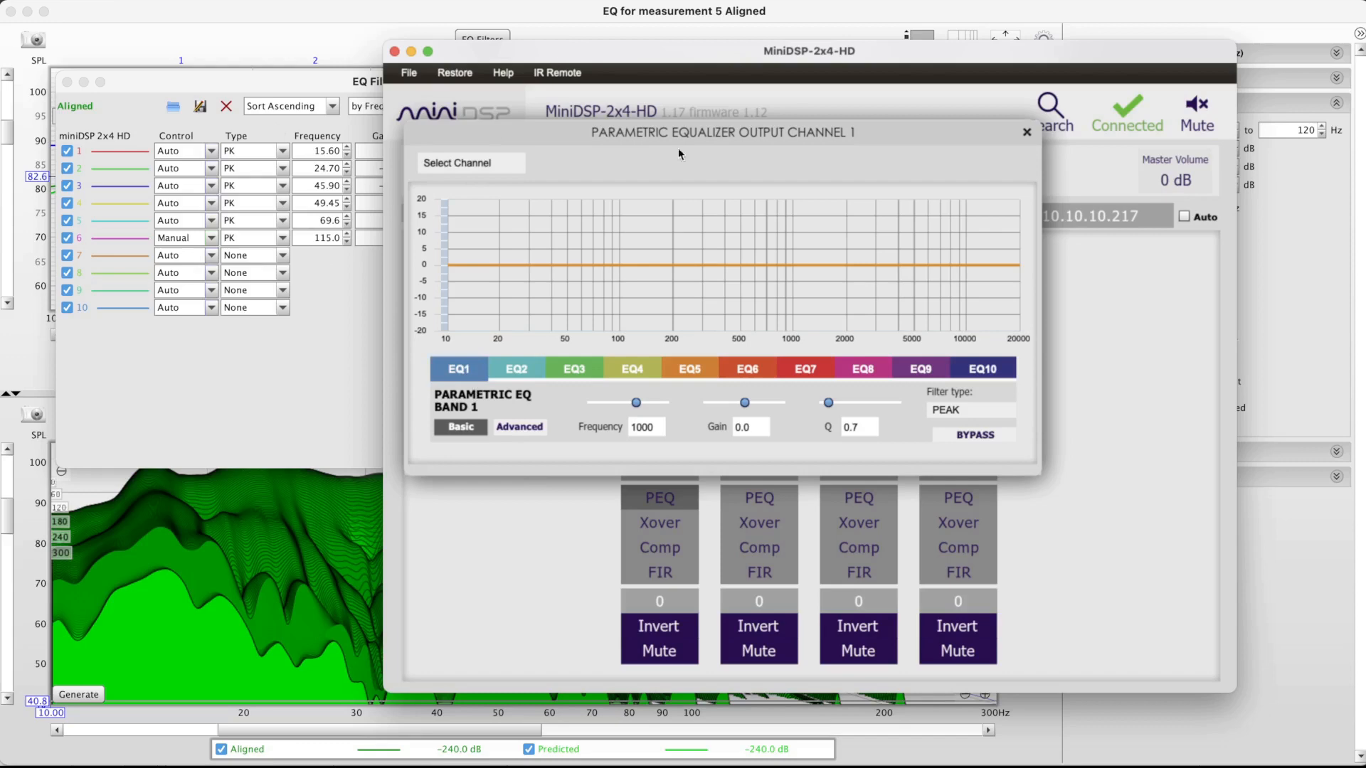
left_click(1026, 133)
left_click_drag(700, 62, 807, 64)
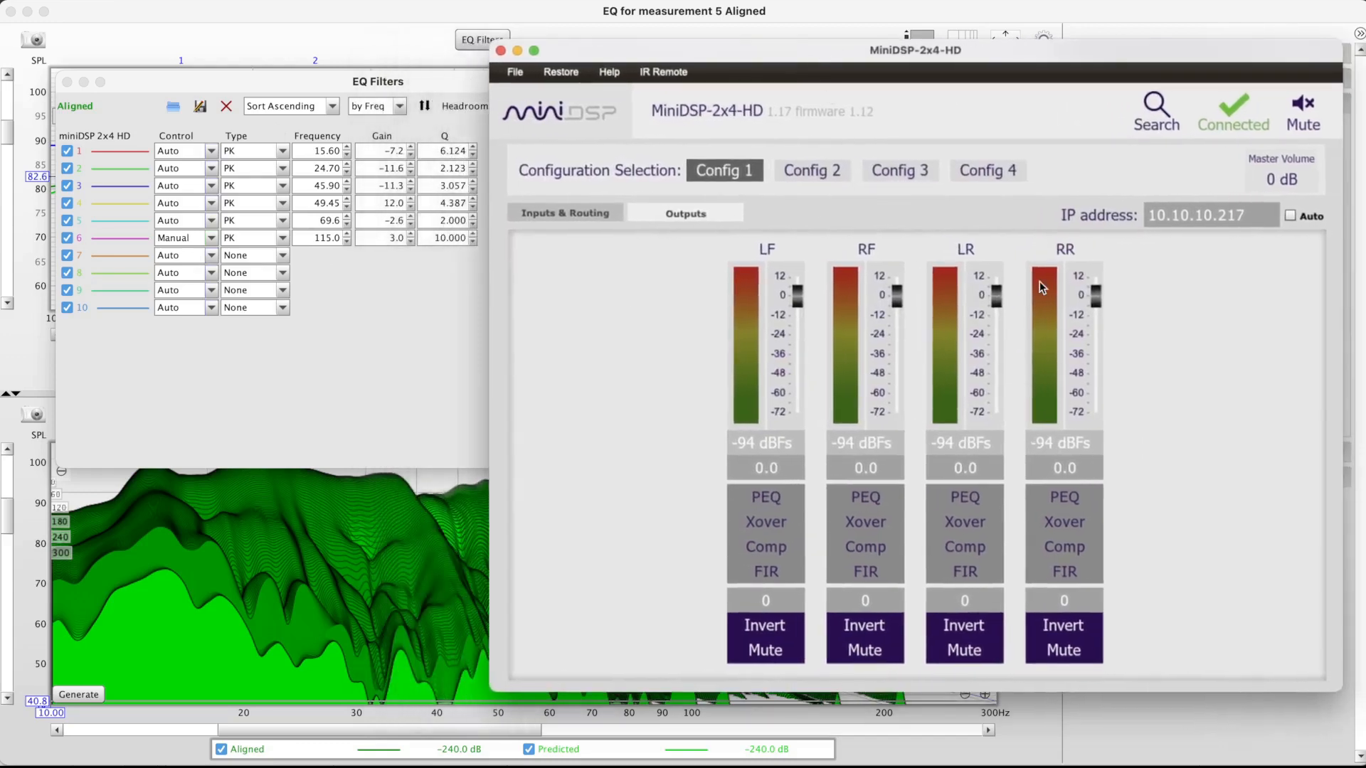
Import Flat-PEQ-Settings.txt from OneDrive's Home-Theater/Videos/REW/REW-EQ-Application-Verification folder as advanced biquads into the LF output's parametric equalizer
left_click(779, 501)
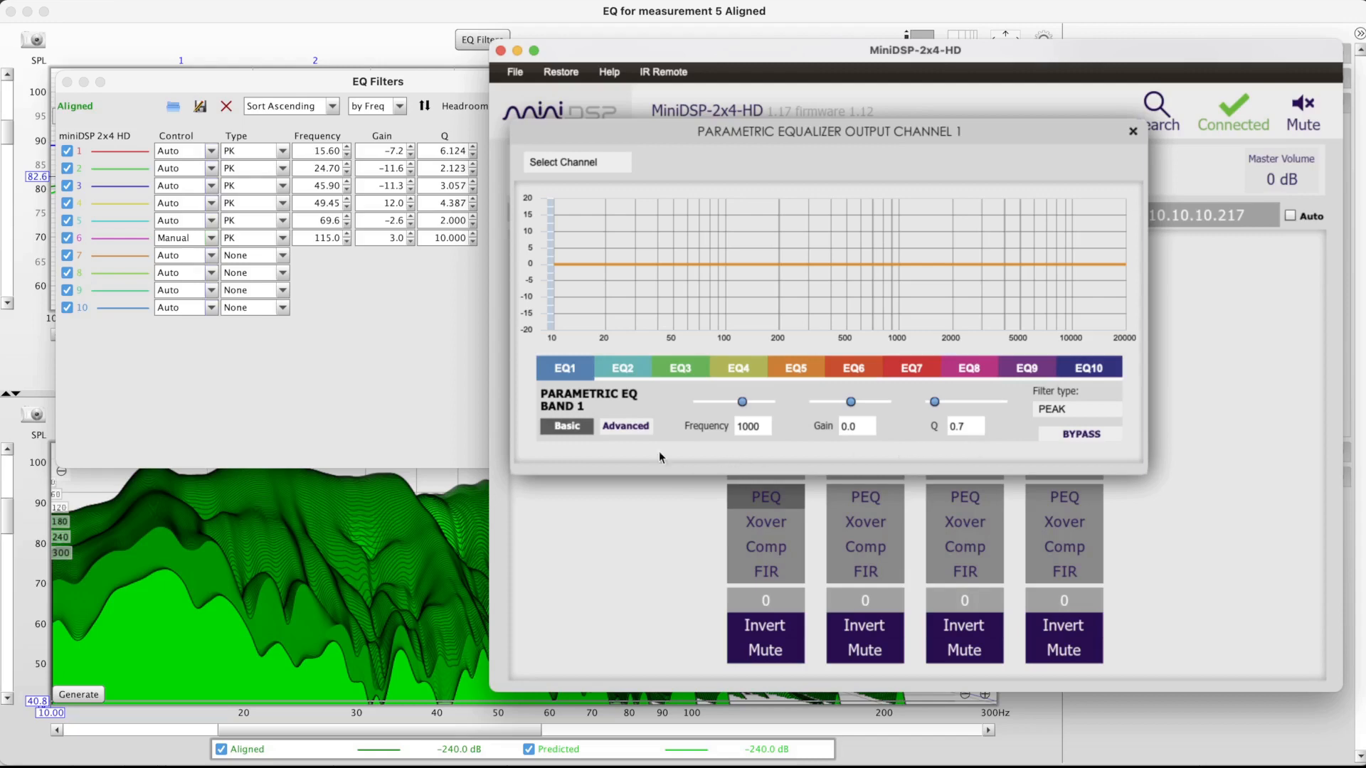
left_click(626, 426)
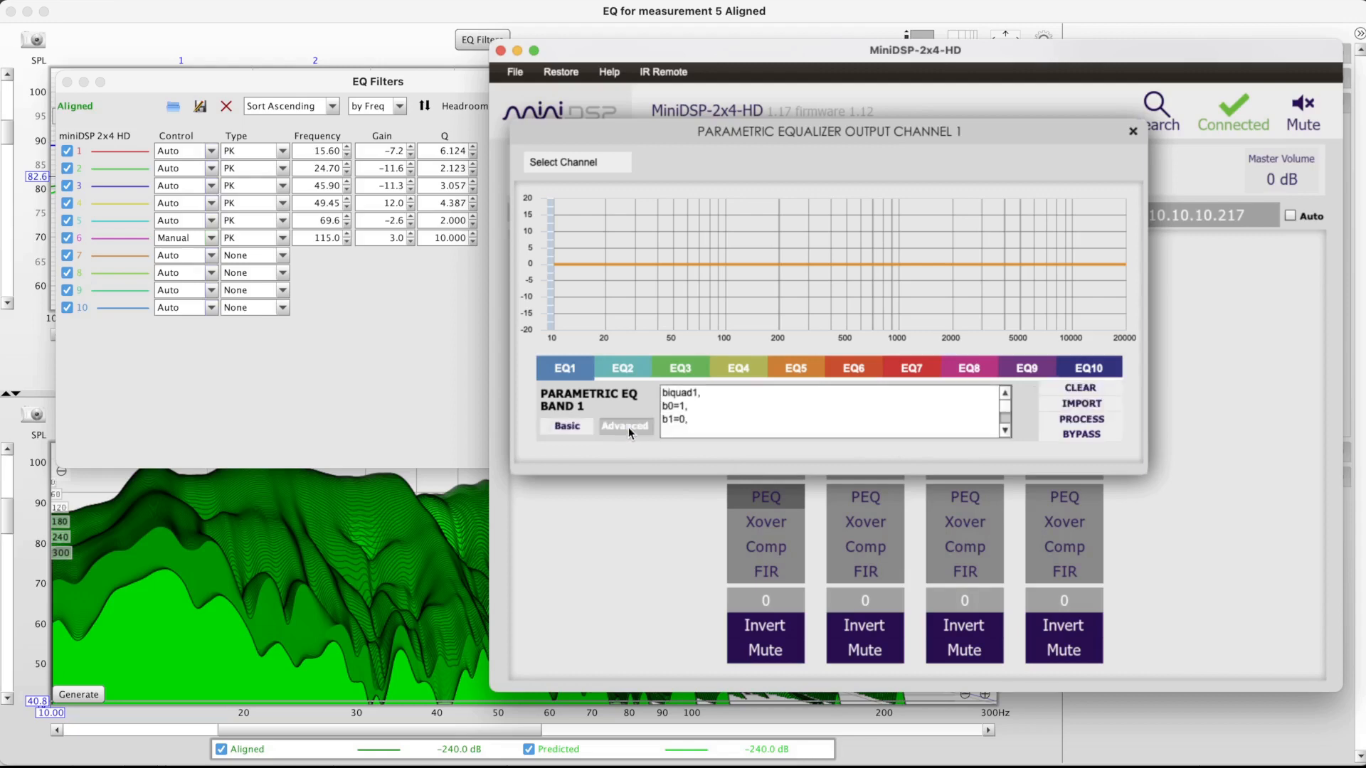
left_click(1078, 404)
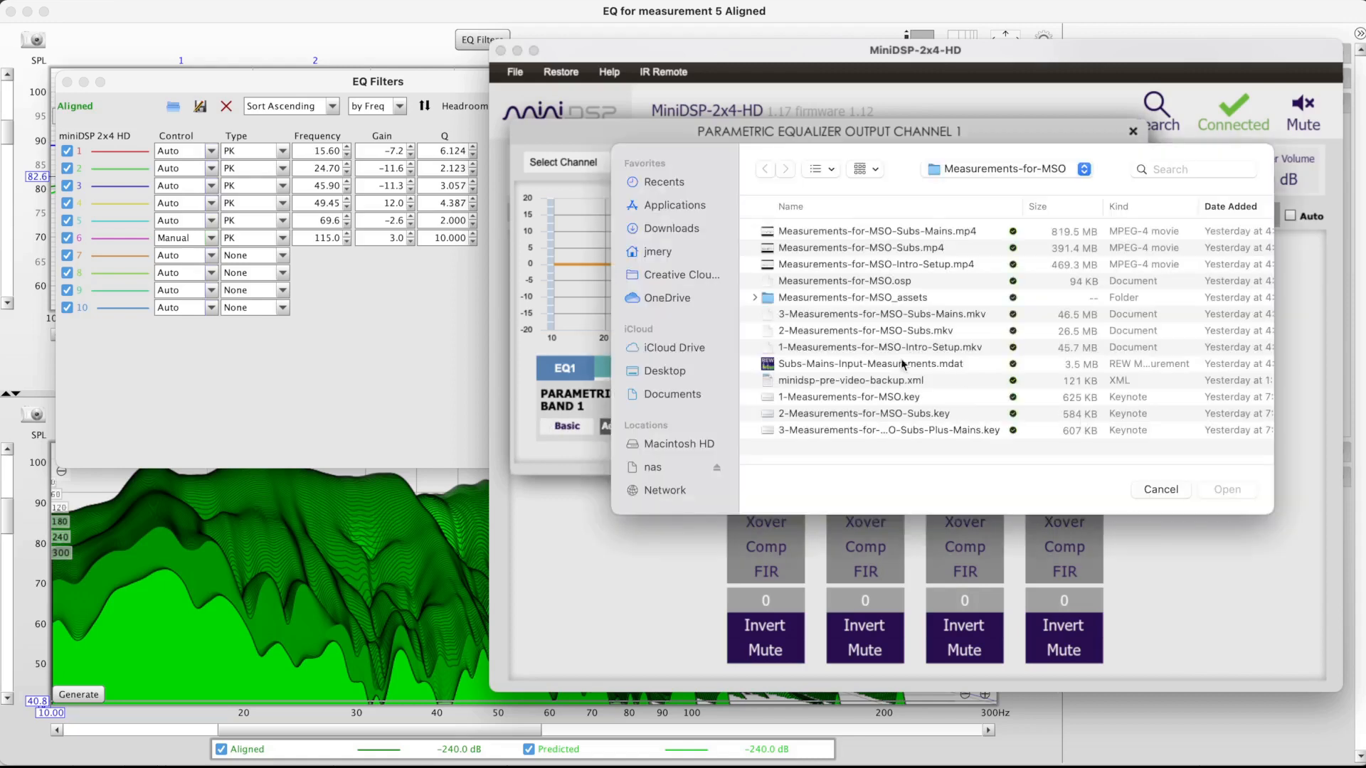
left_click(668, 299)
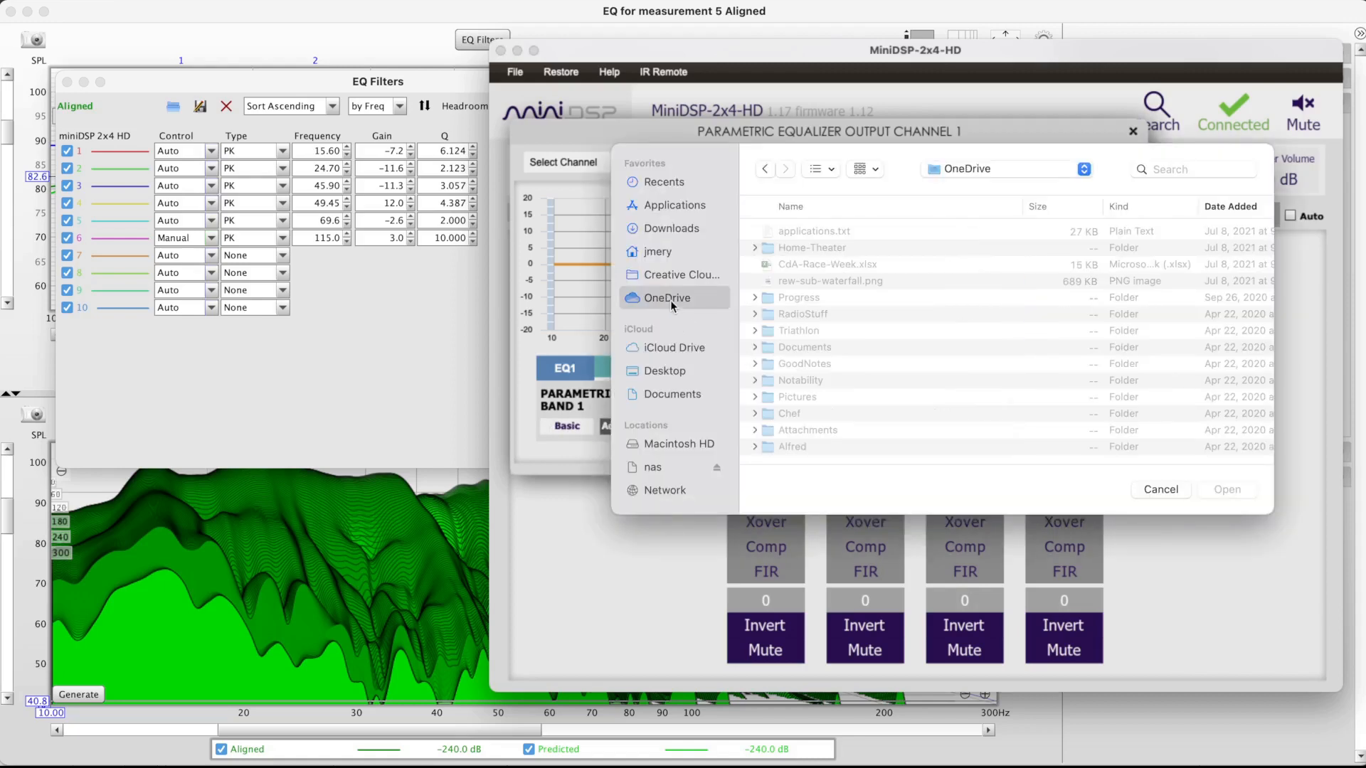
double_click(807, 249)
double_click(789, 234)
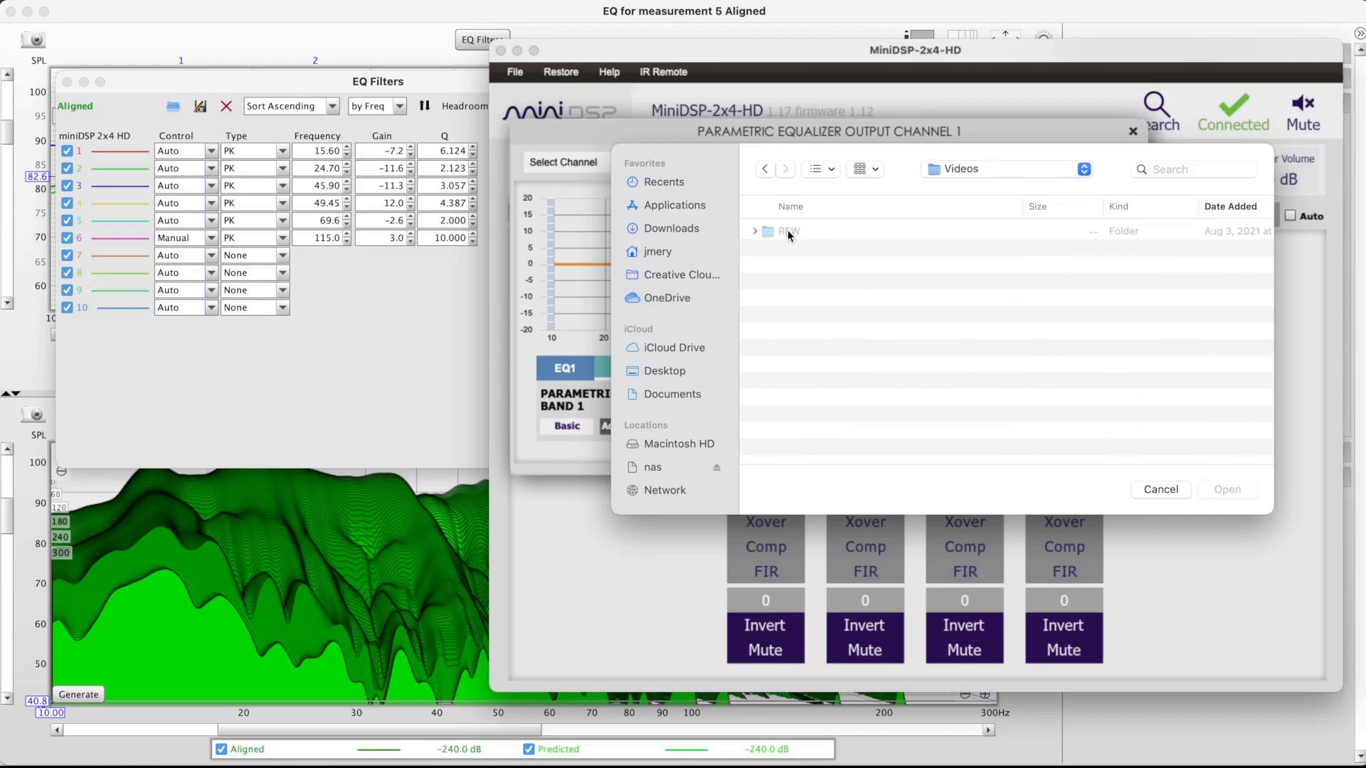
double_click(795, 234)
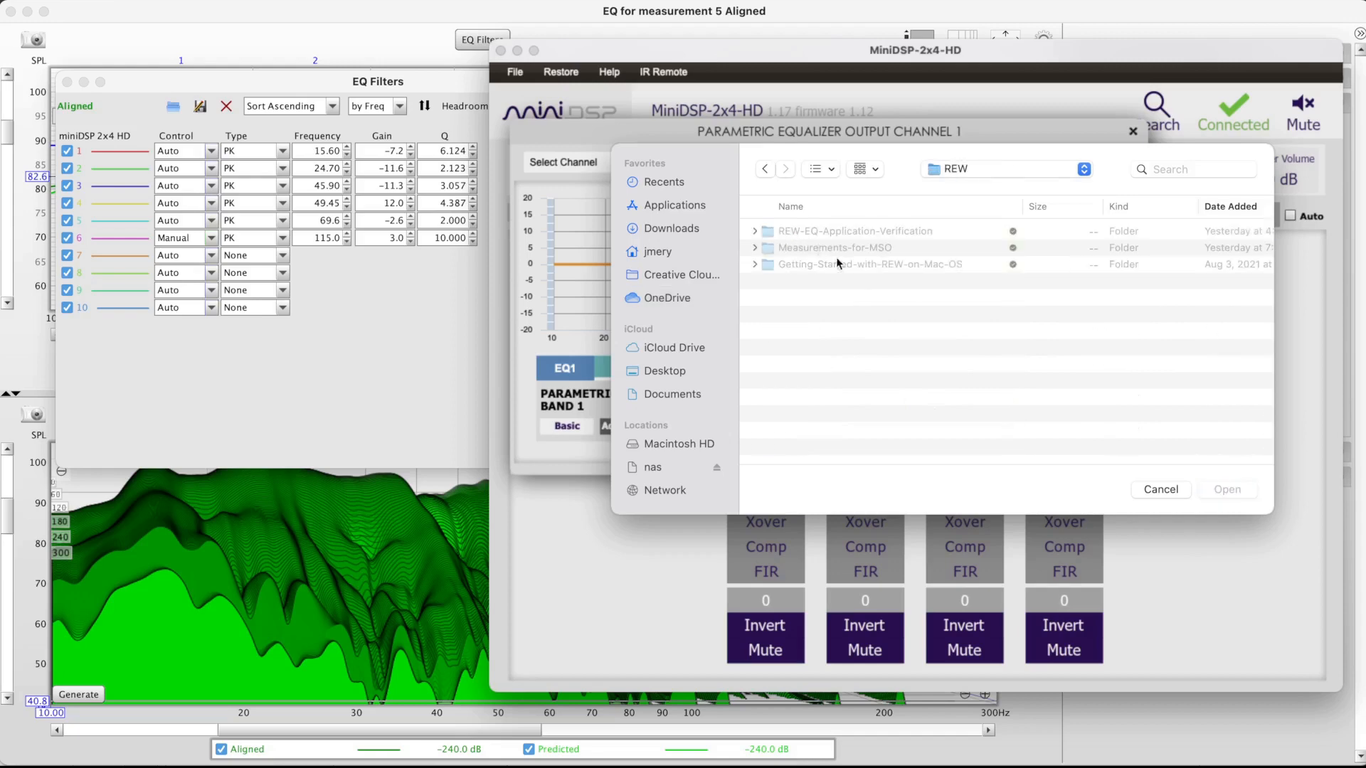
double_click(804, 229)
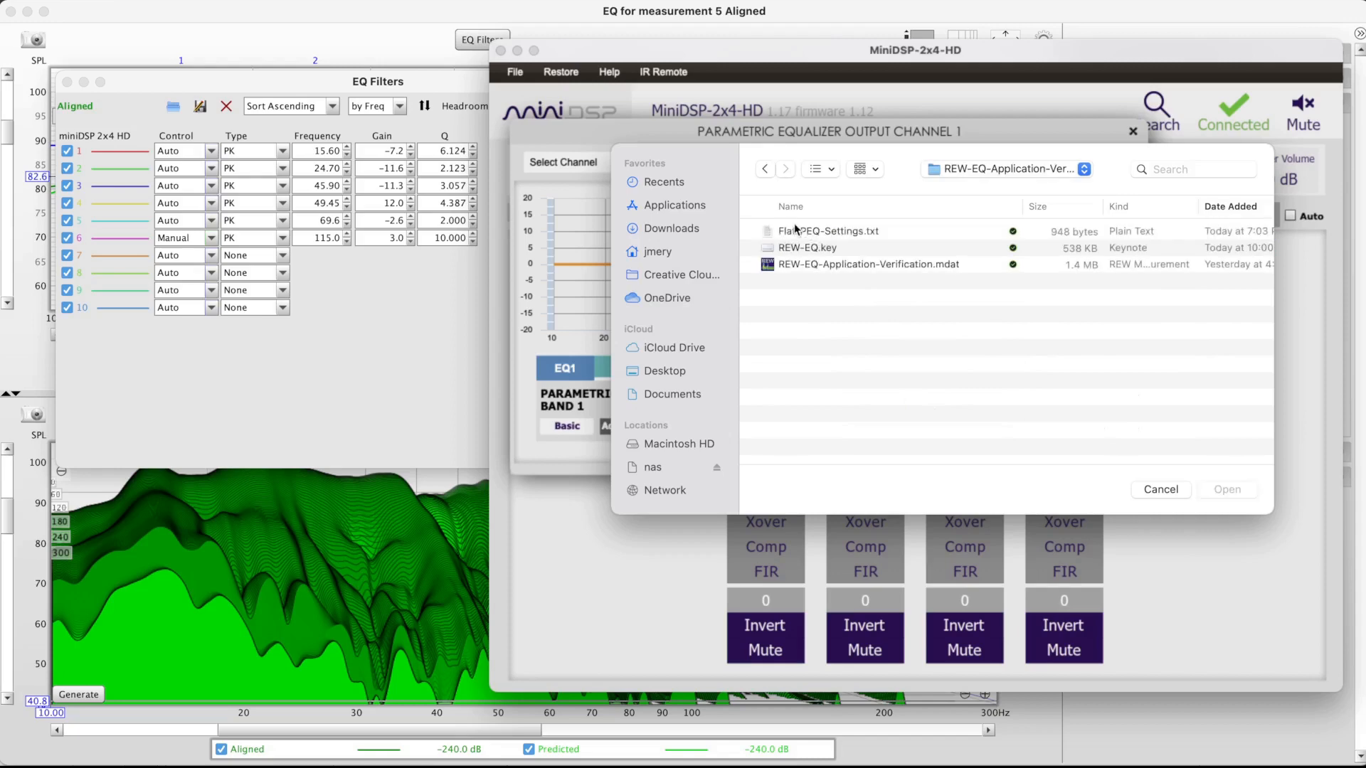
left_click(835, 231)
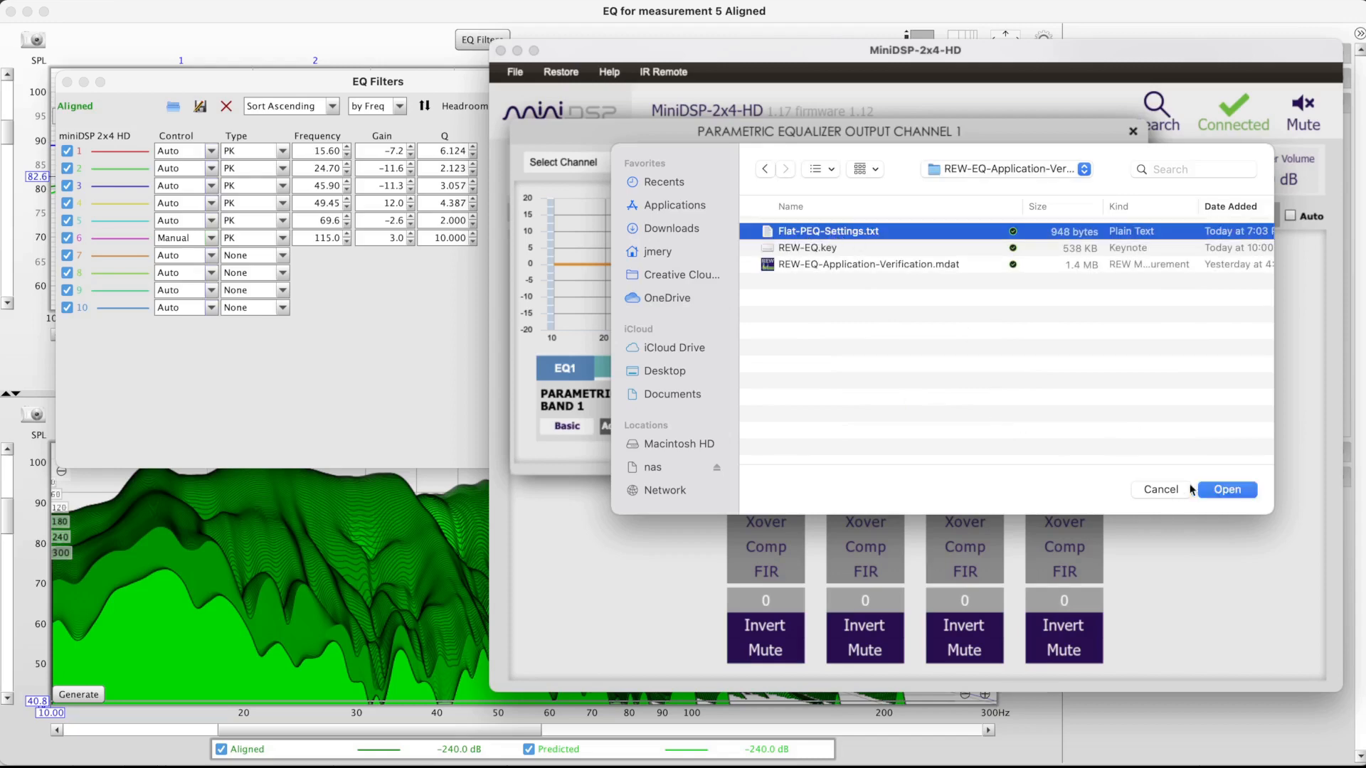
left_click(1211, 488)
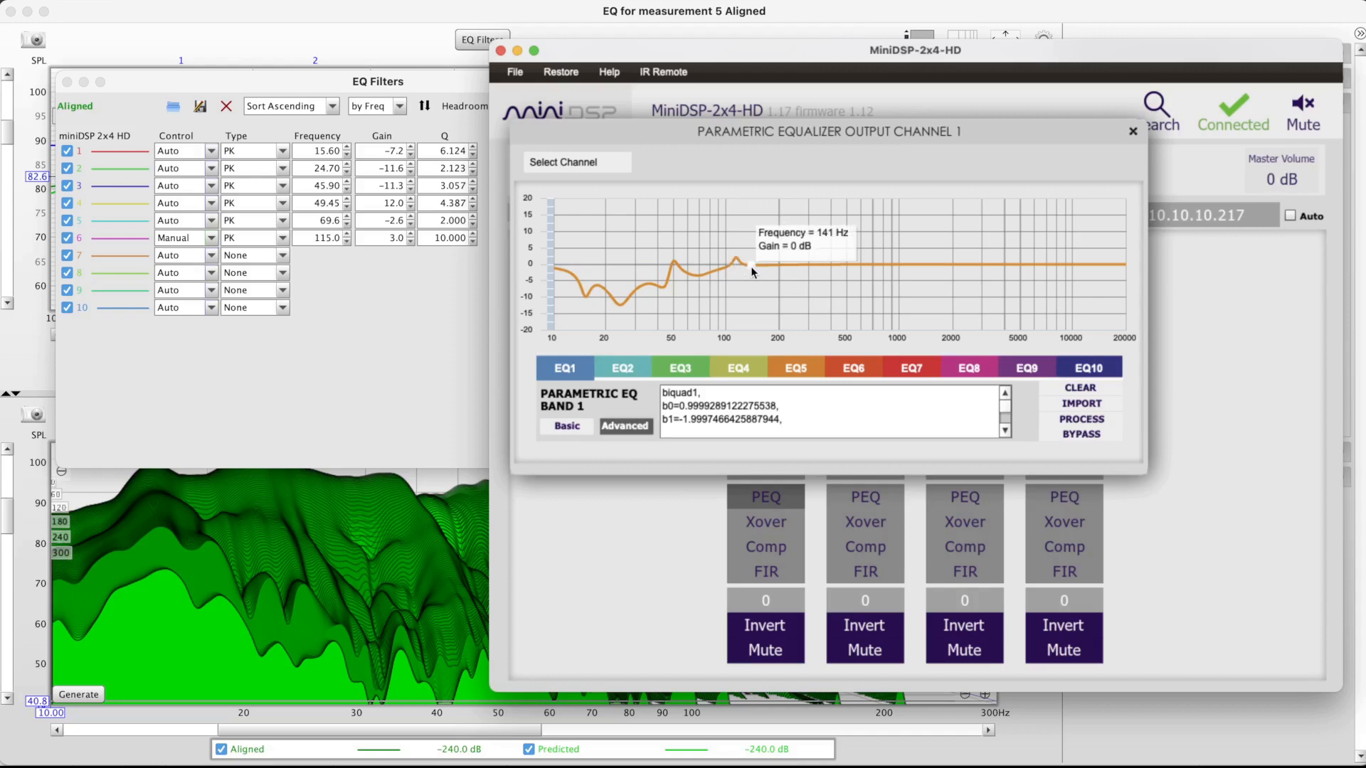
left_click(1132, 132)
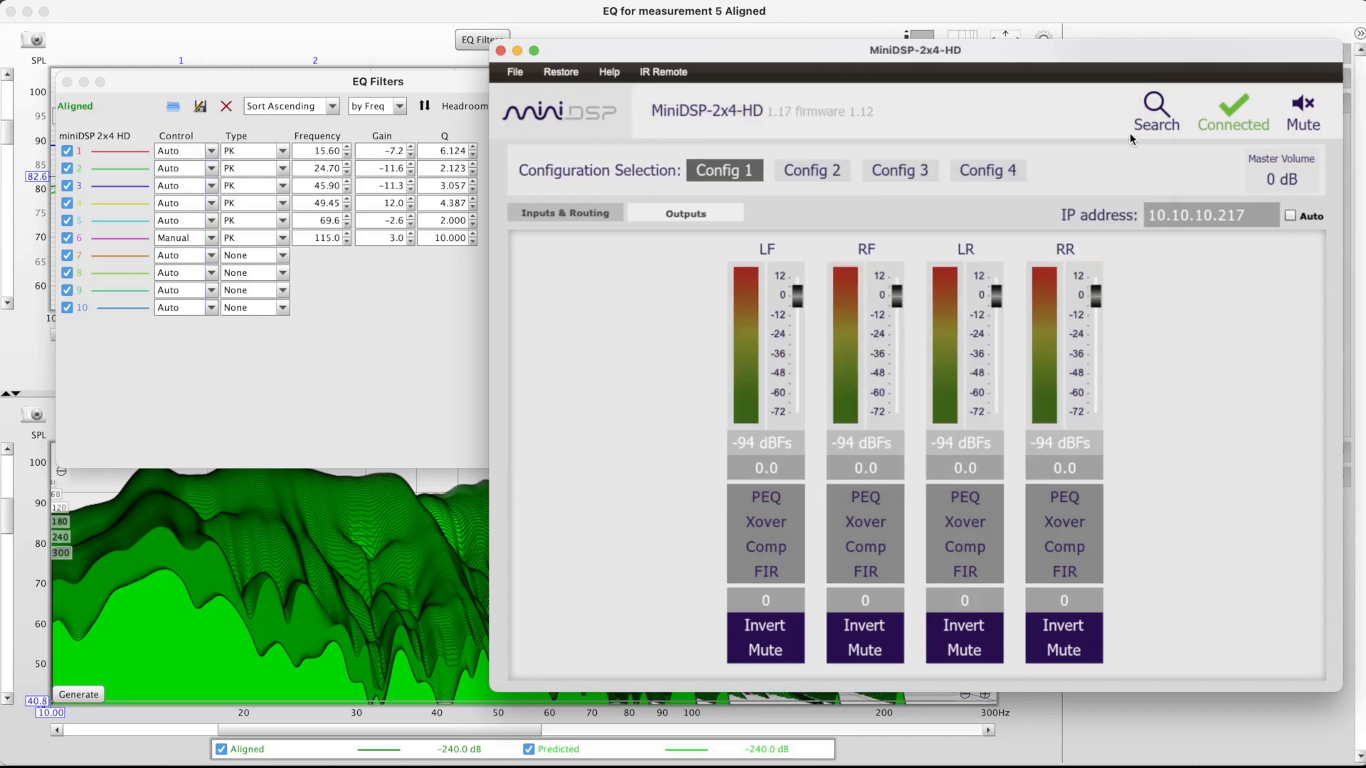
Import Flat-PEQ-Settings.txt as advanced biquads into the RF output's parametric equalizer and close it
left_click(869, 497)
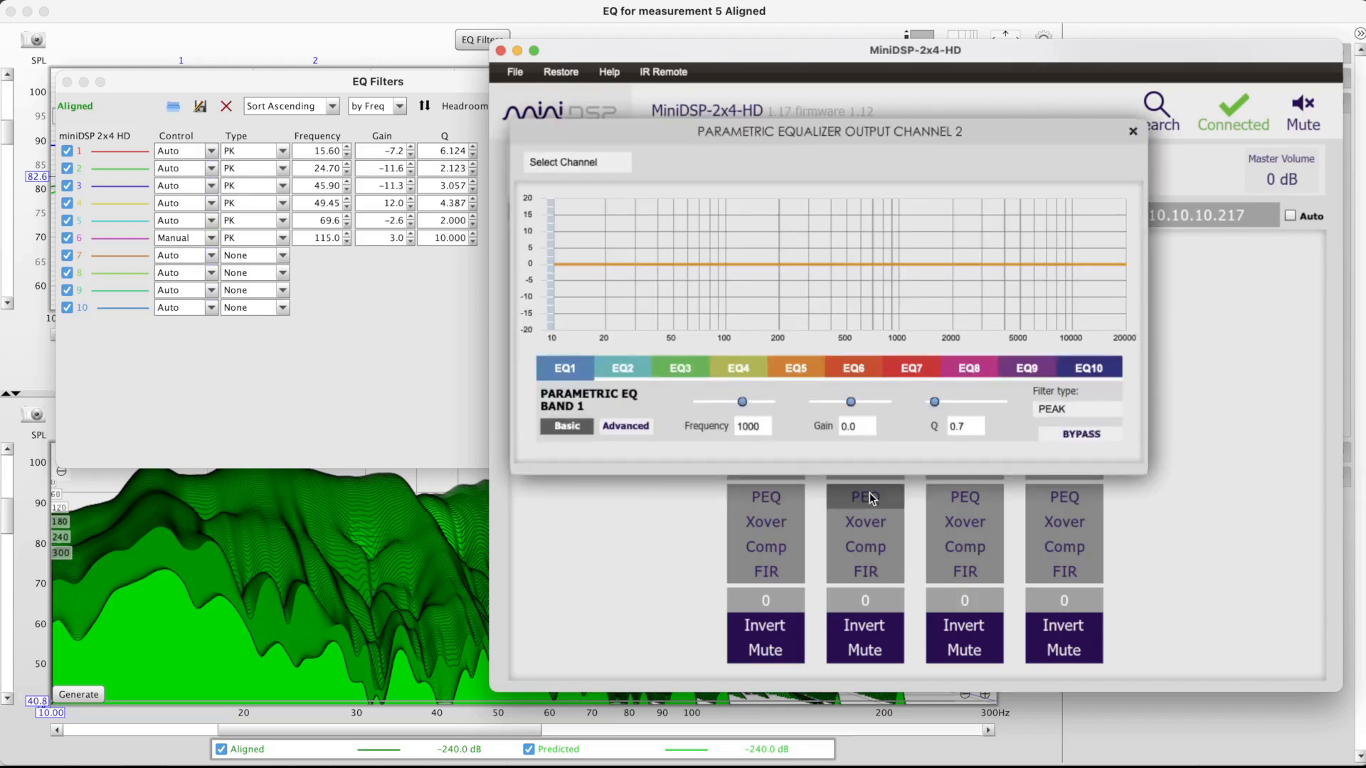
left_click(625, 424)
left_click(1082, 403)
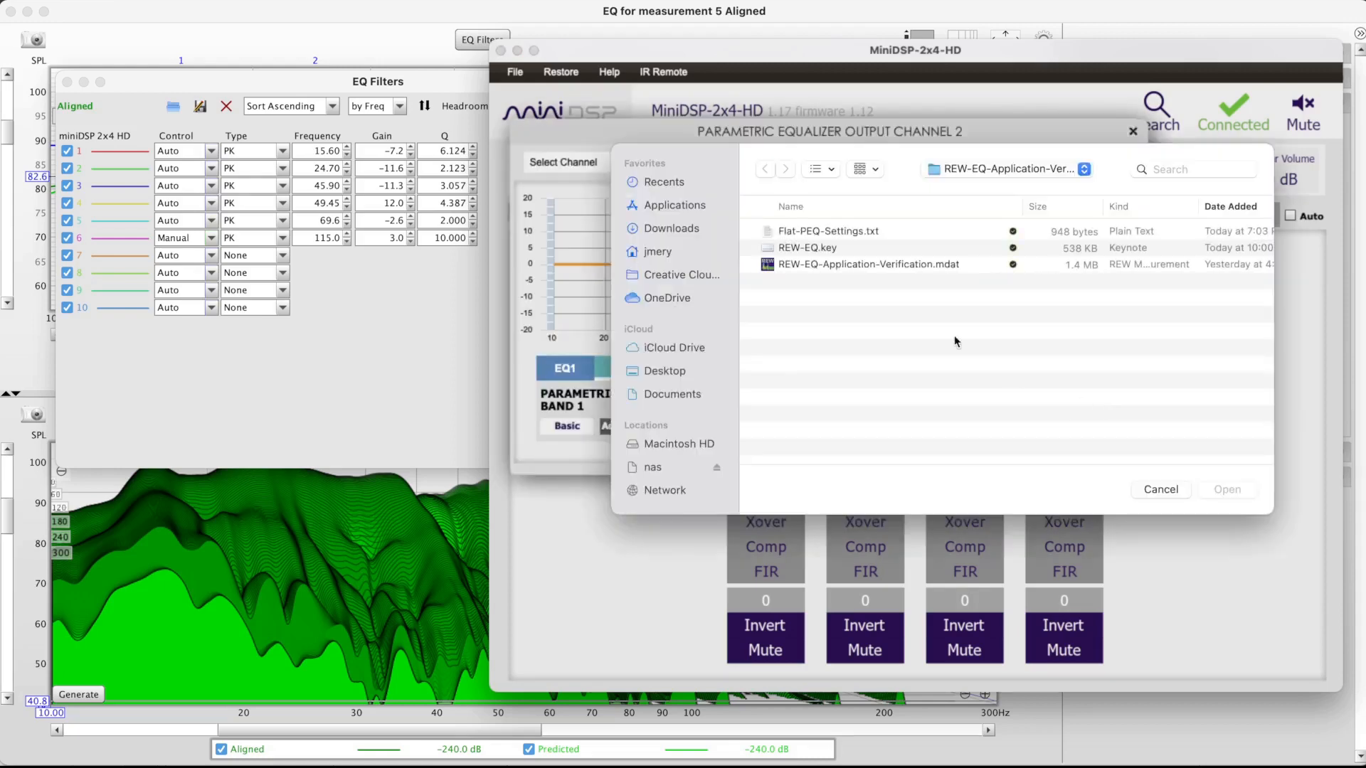
double_click(859, 231)
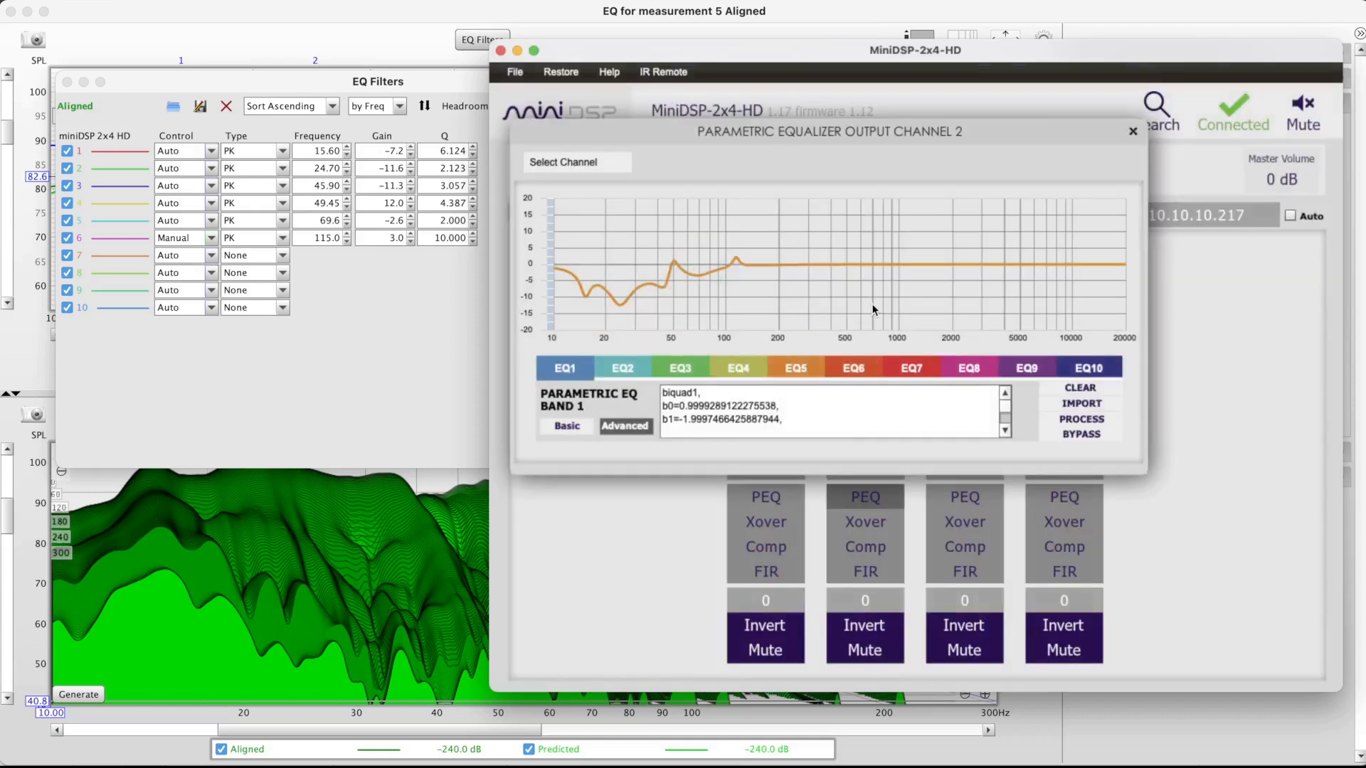
left_click(1132, 131)
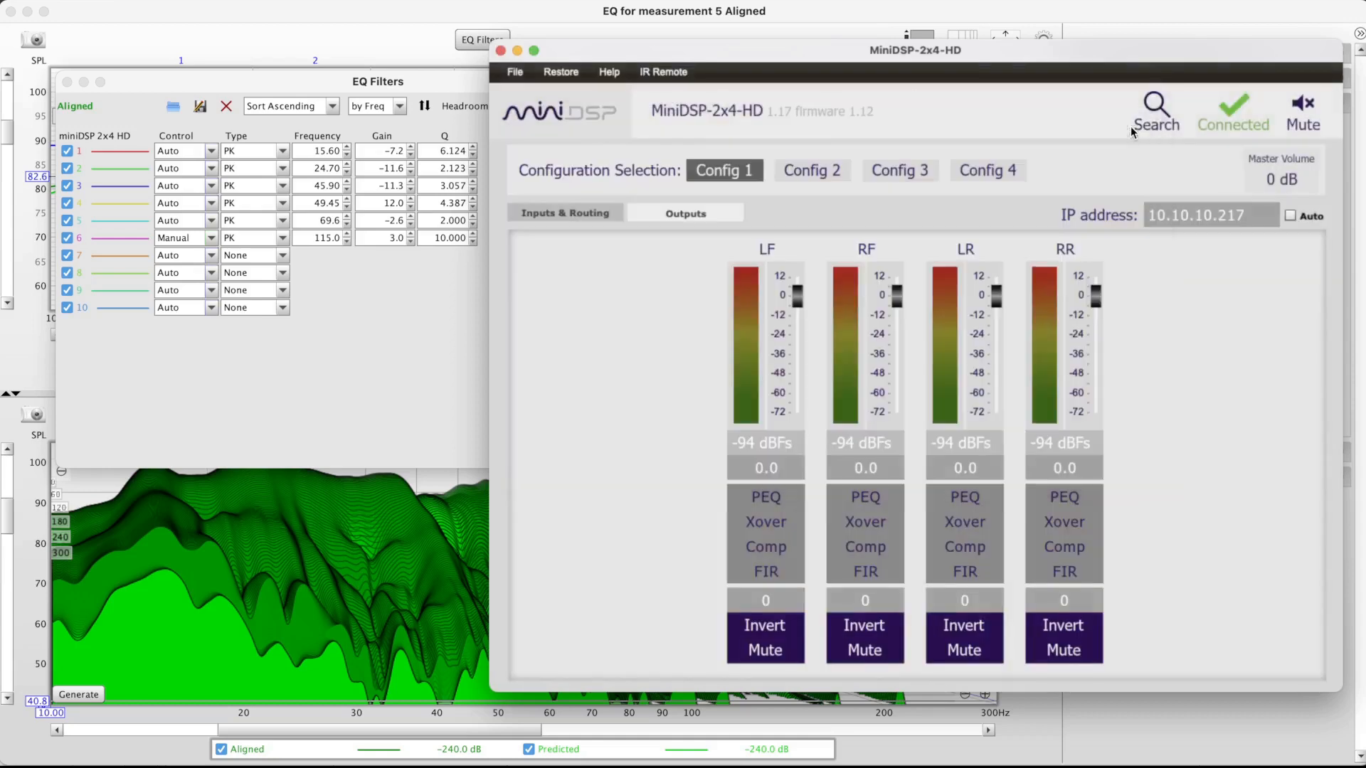
Import Flat-PEQ-Settings.txt as advanced biquads into the LR output's parametric equalizer and close it
left_click(987, 493)
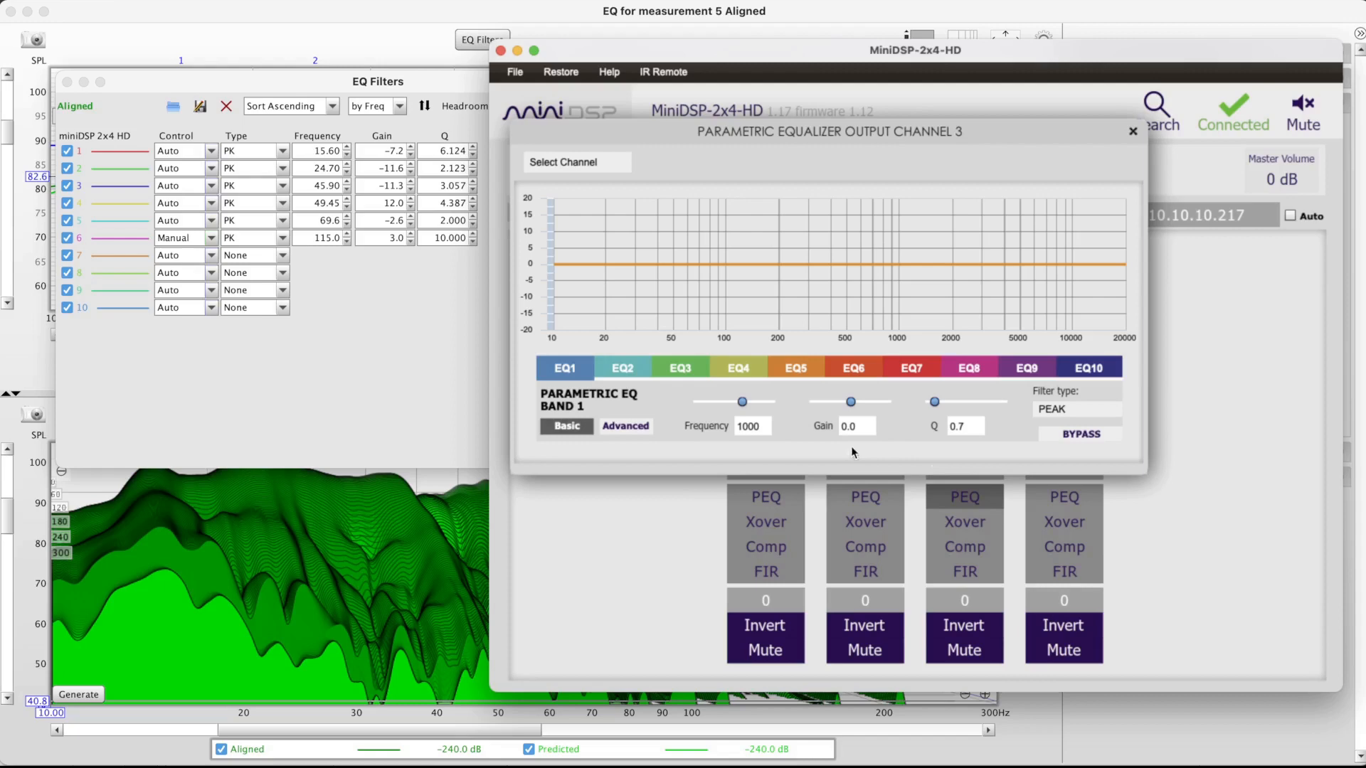
left_click(625, 425)
left_click(1081, 403)
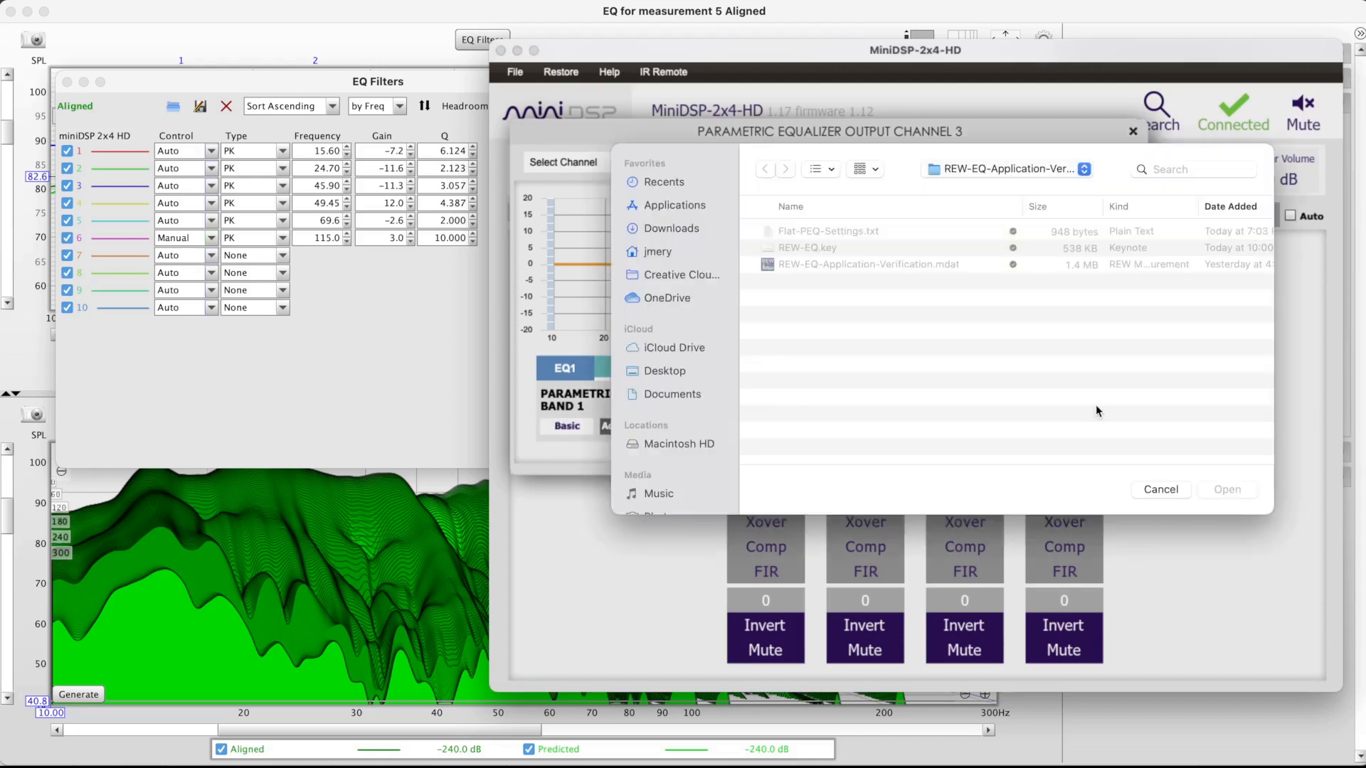
double_click(856, 232)
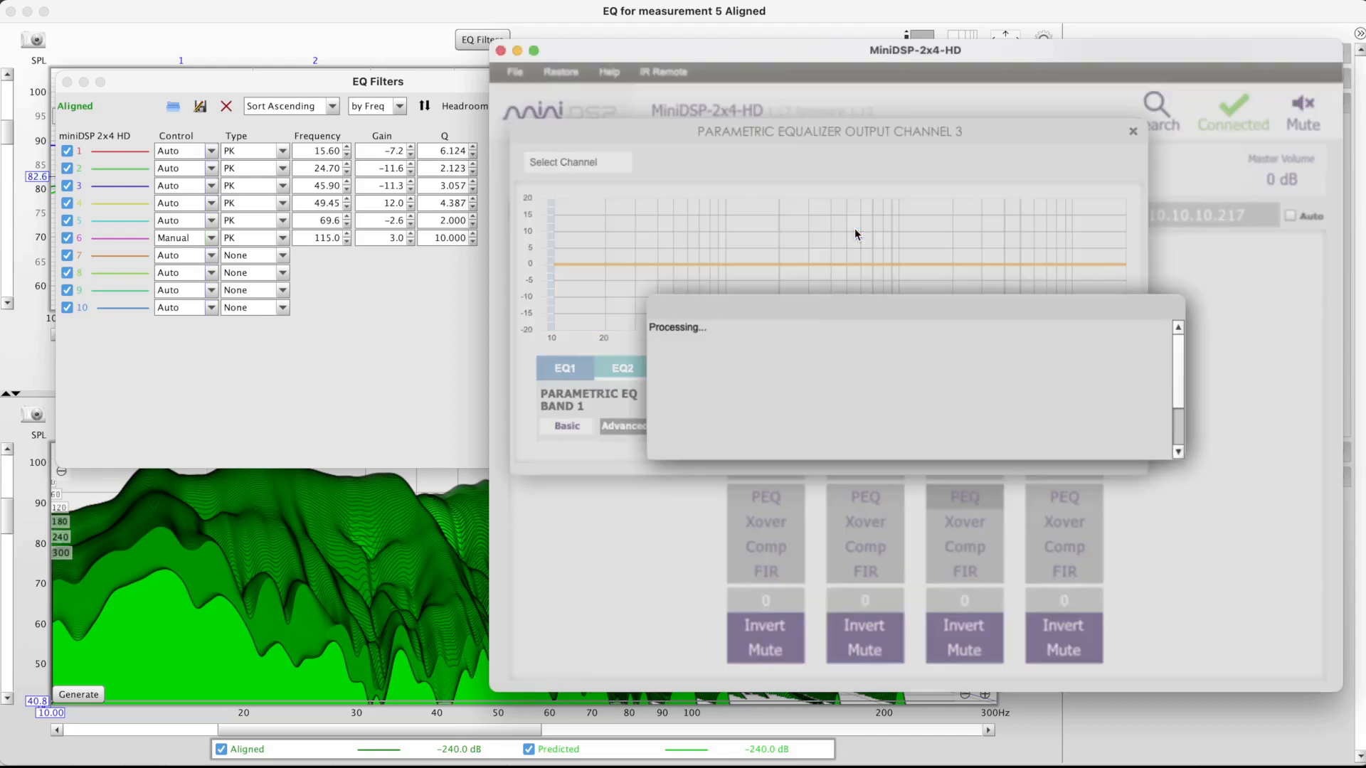
left_click(1132, 131)
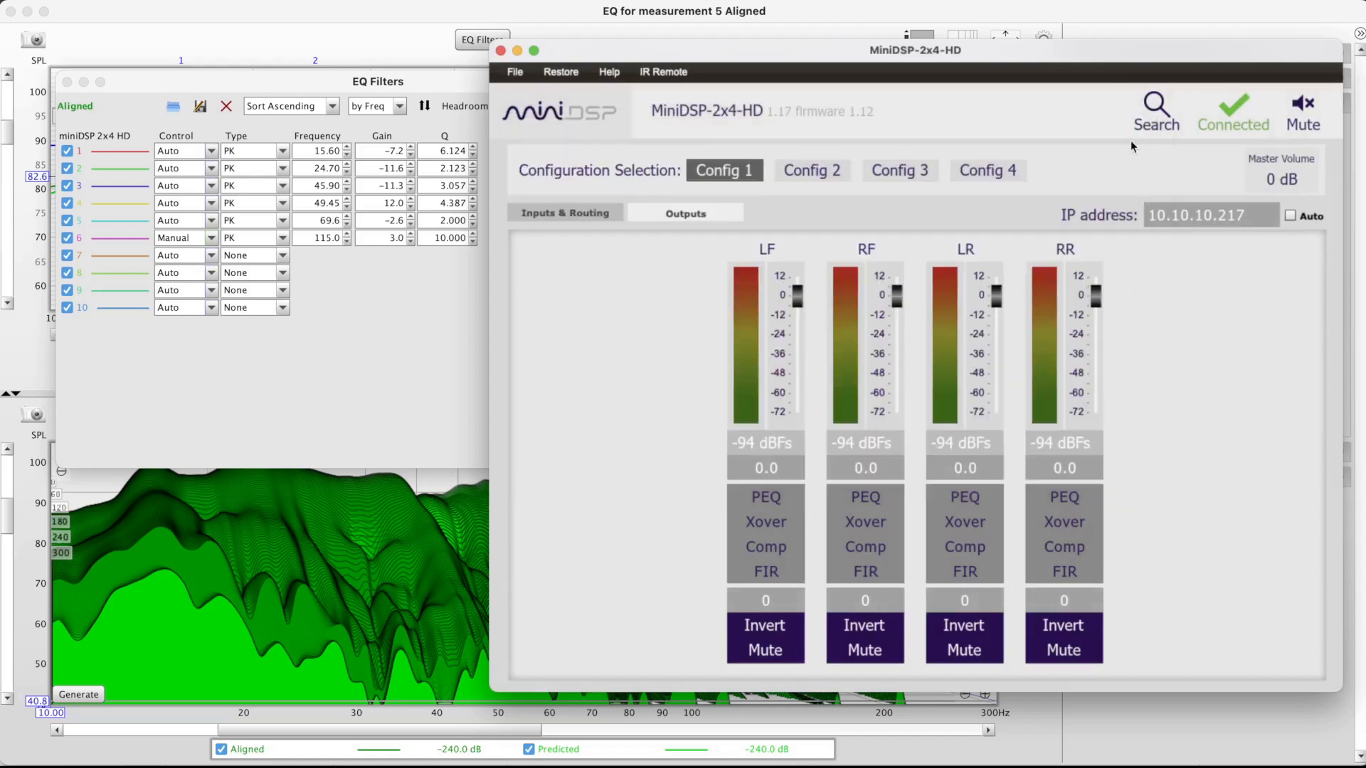
Import Flat-PEQ-Settings.txt as advanced biquads into the RR output's parametric equalizer
left_click(1074, 496)
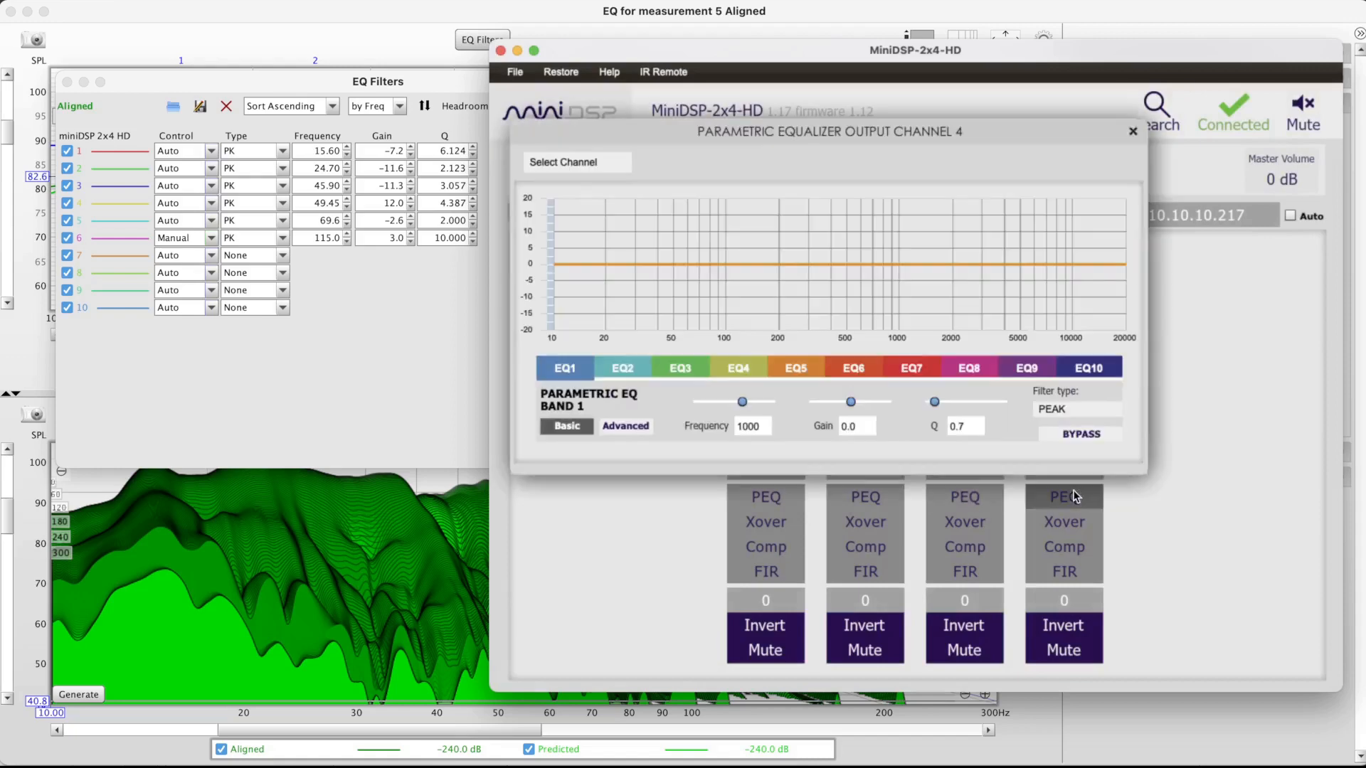
left_click(624, 425)
left_click(1082, 404)
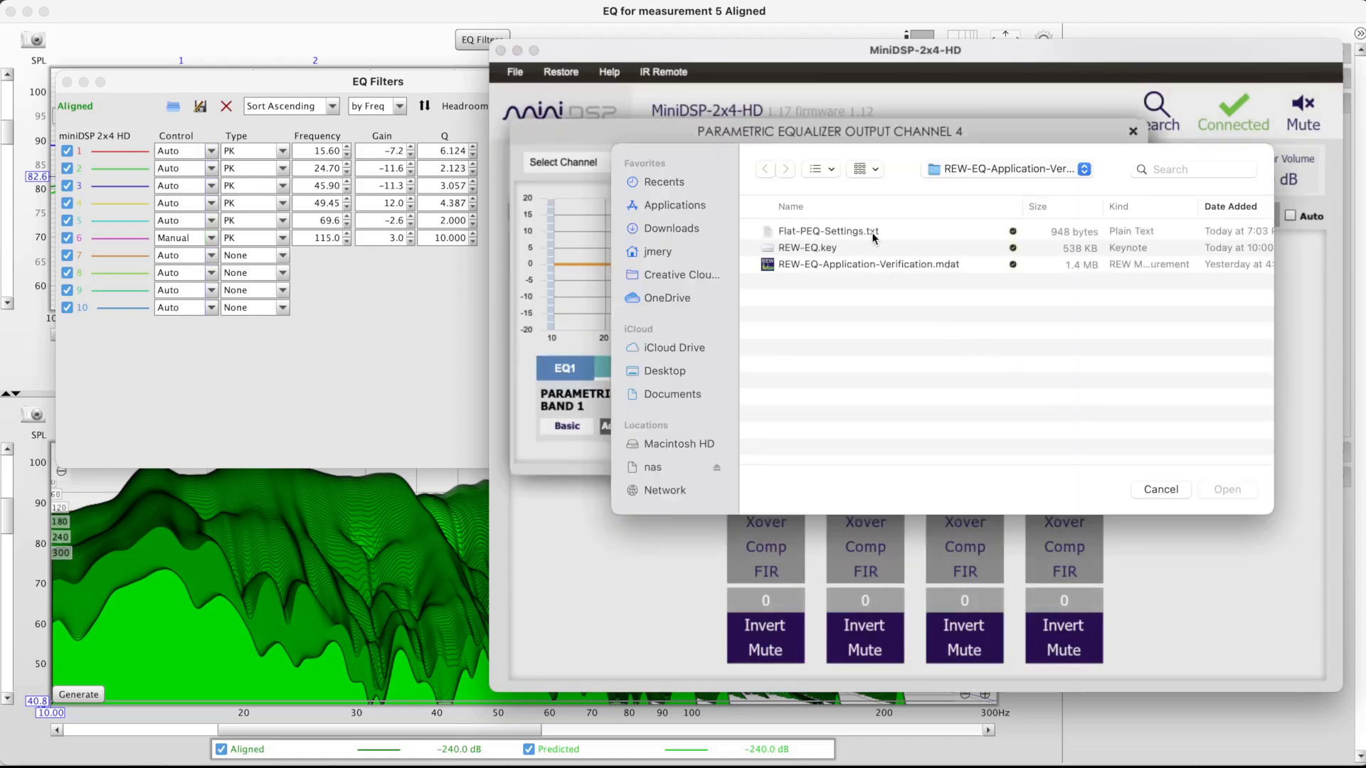
double_click(872, 232)
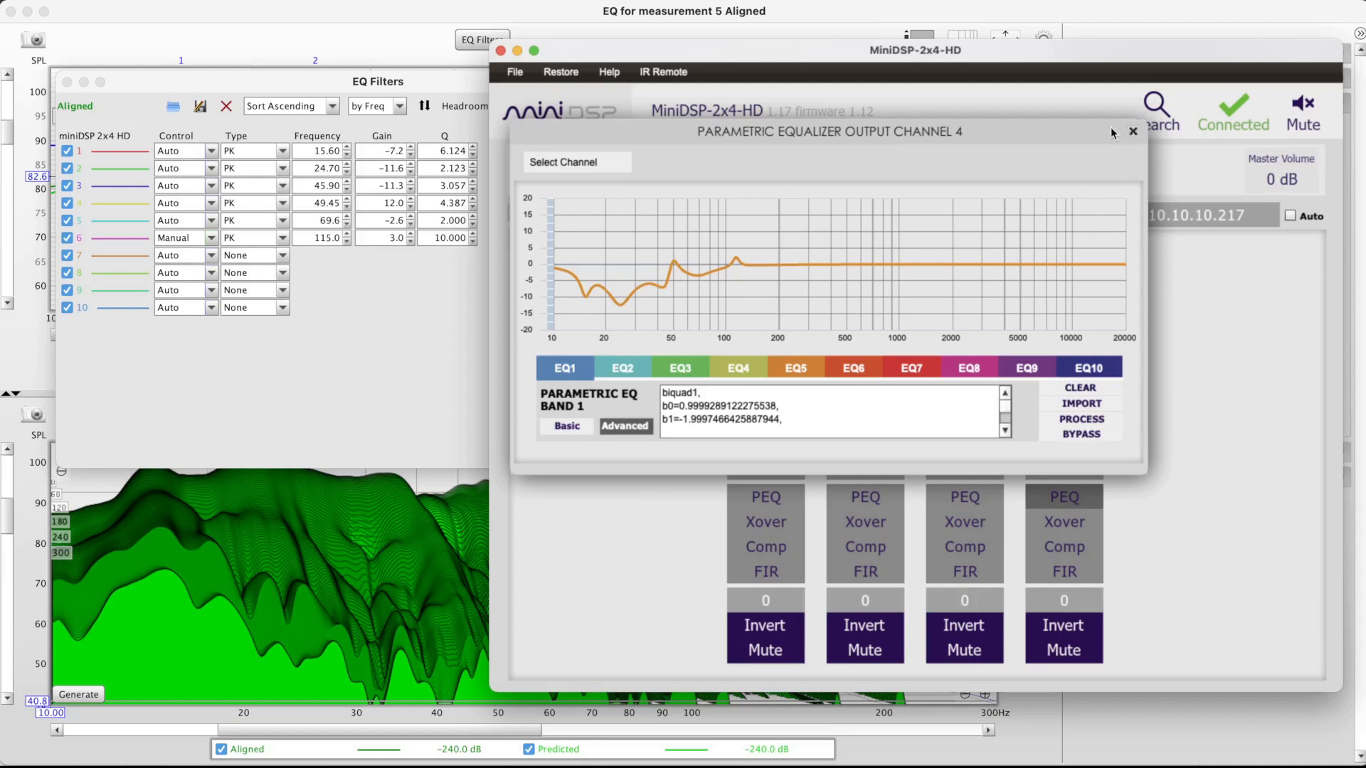
Switch to REW and generate a new measurement from the target shape in the target settings
left_click(817, 14)
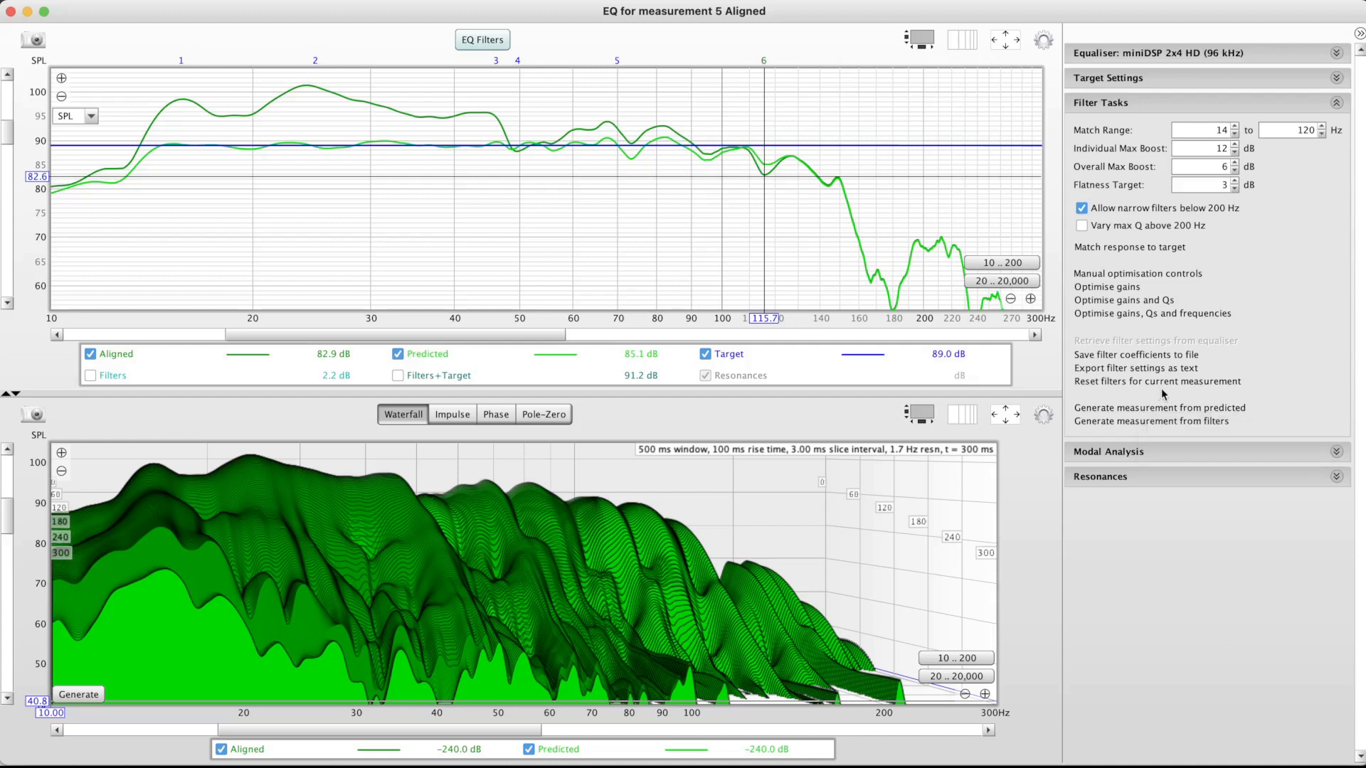
left_click(1229, 80)
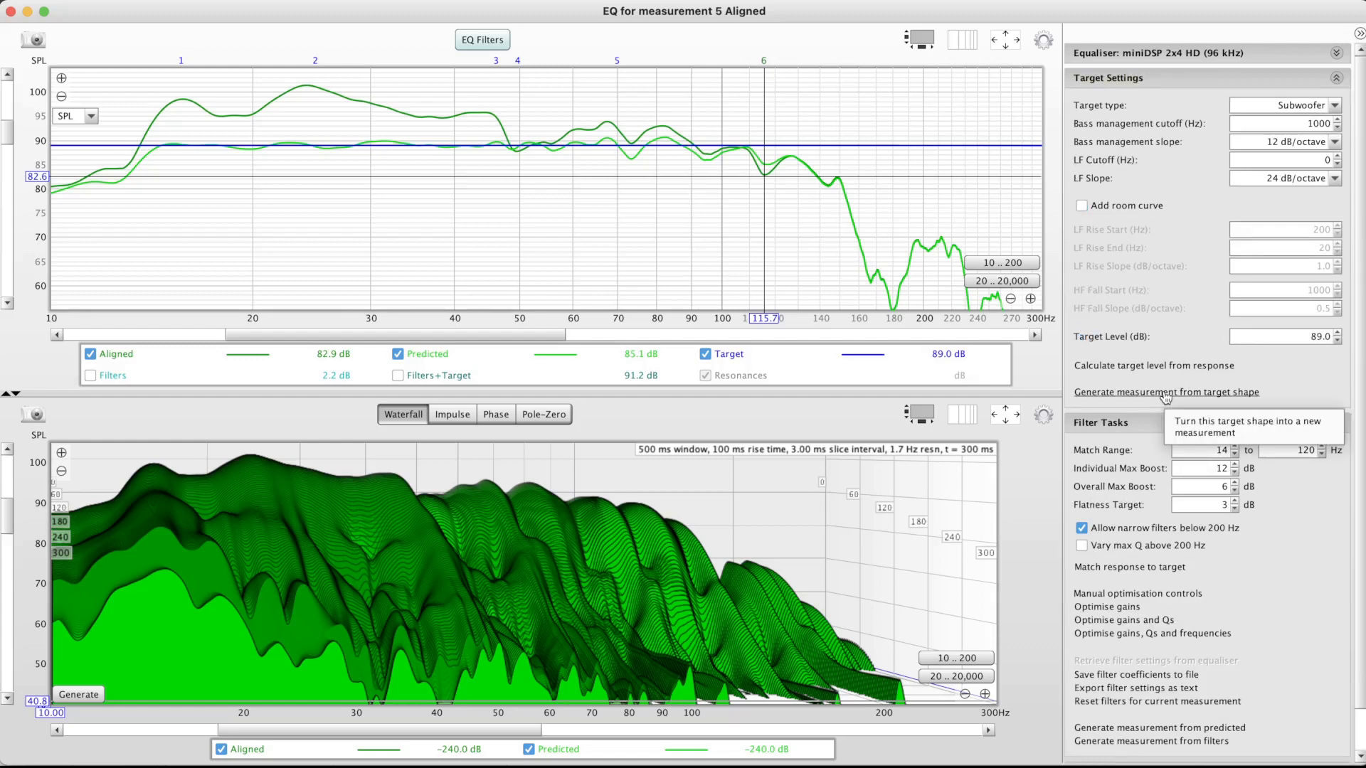
left_click(1165, 393)
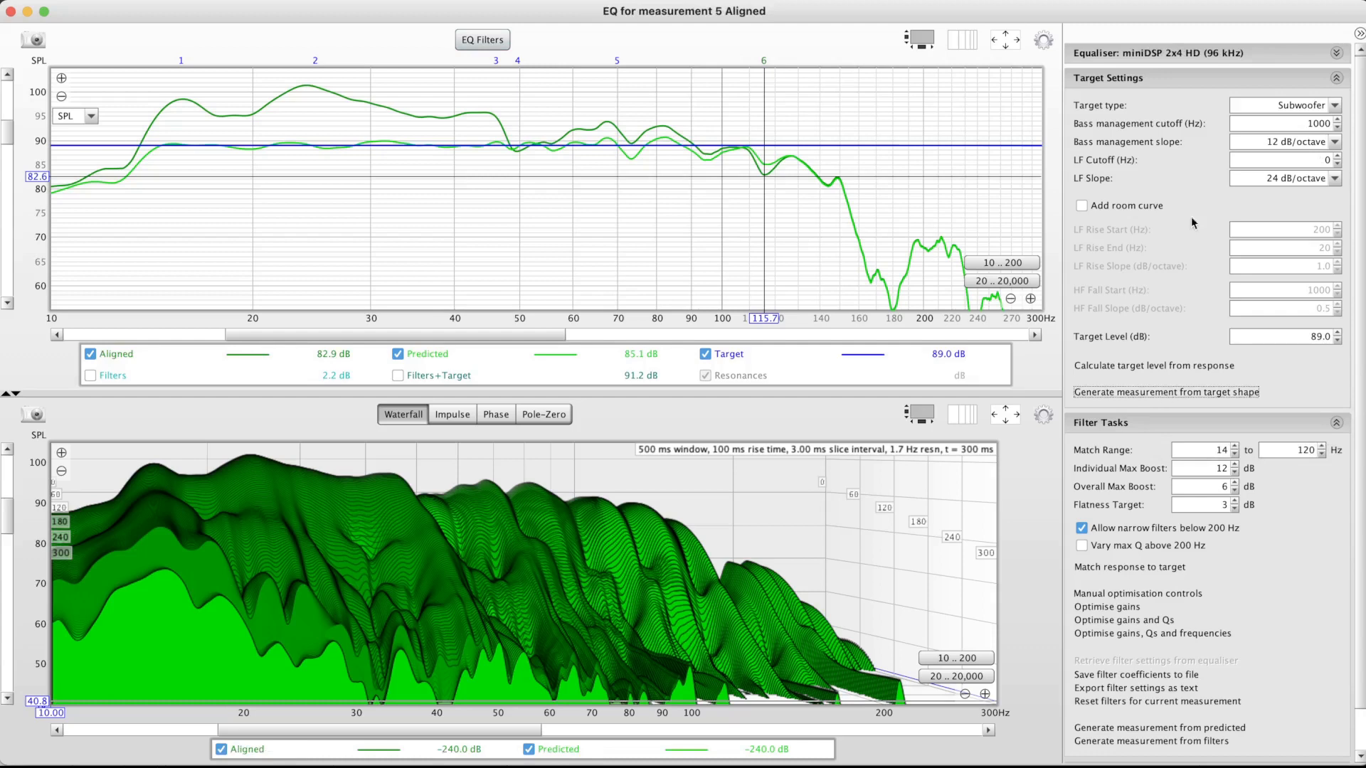
Collapse the target settings, then close the EQ Filters window and the miniDSP parametric equalizer for output channel 4
left_click(1259, 79)
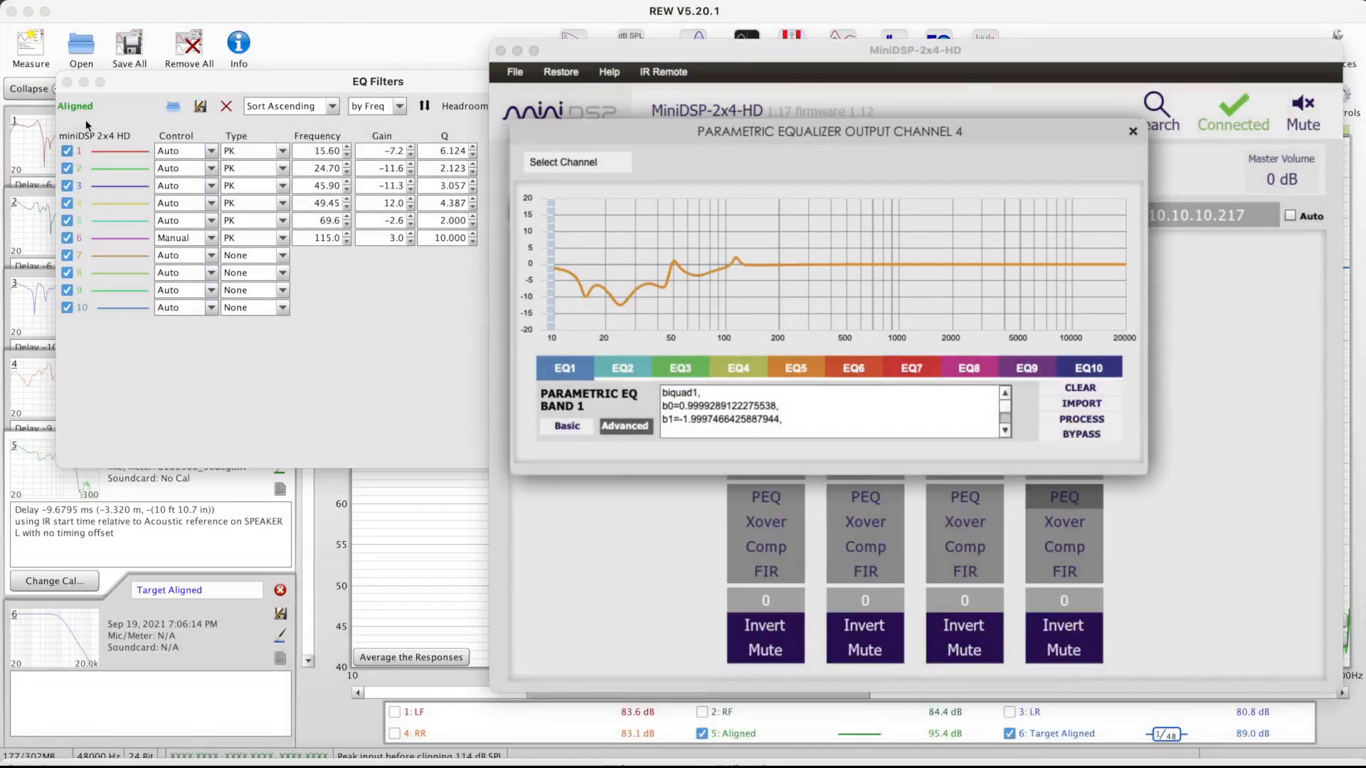
left_click(67, 82)
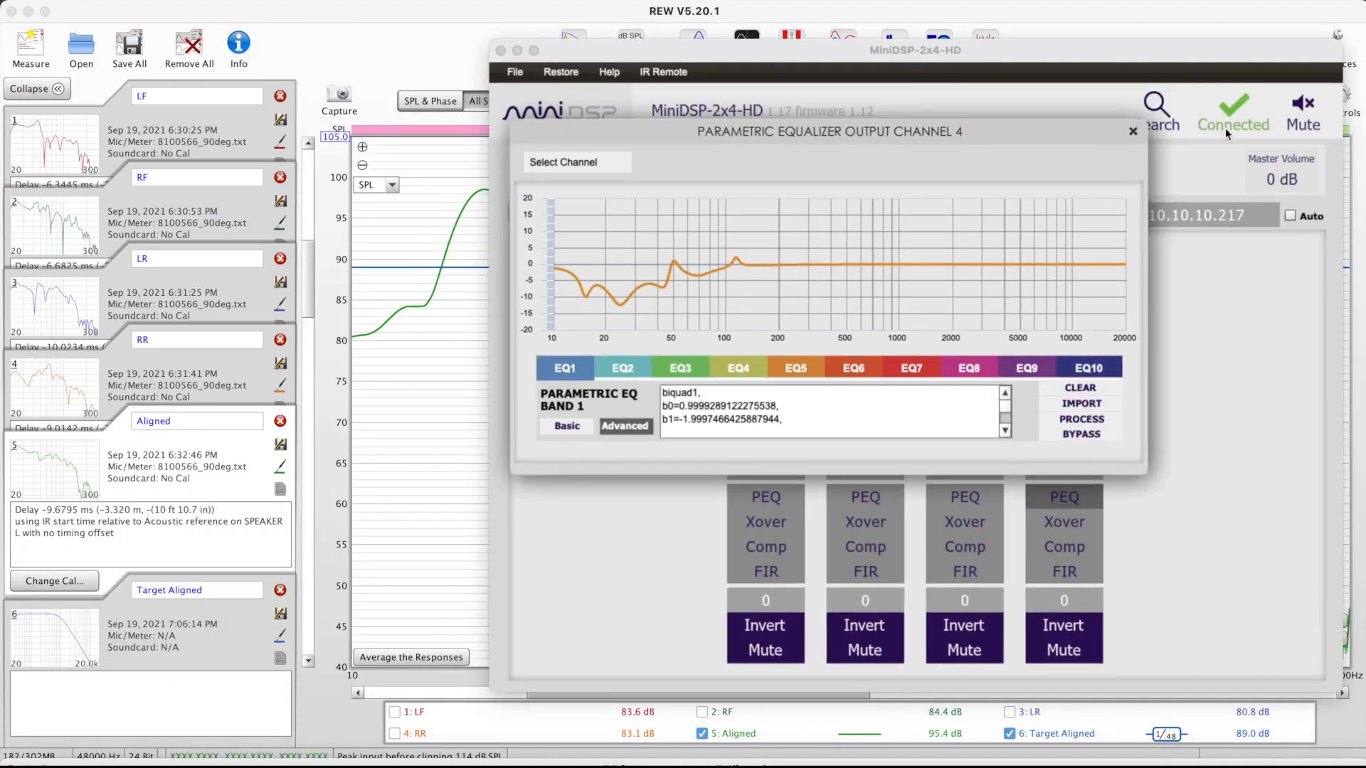
left_click(1132, 131)
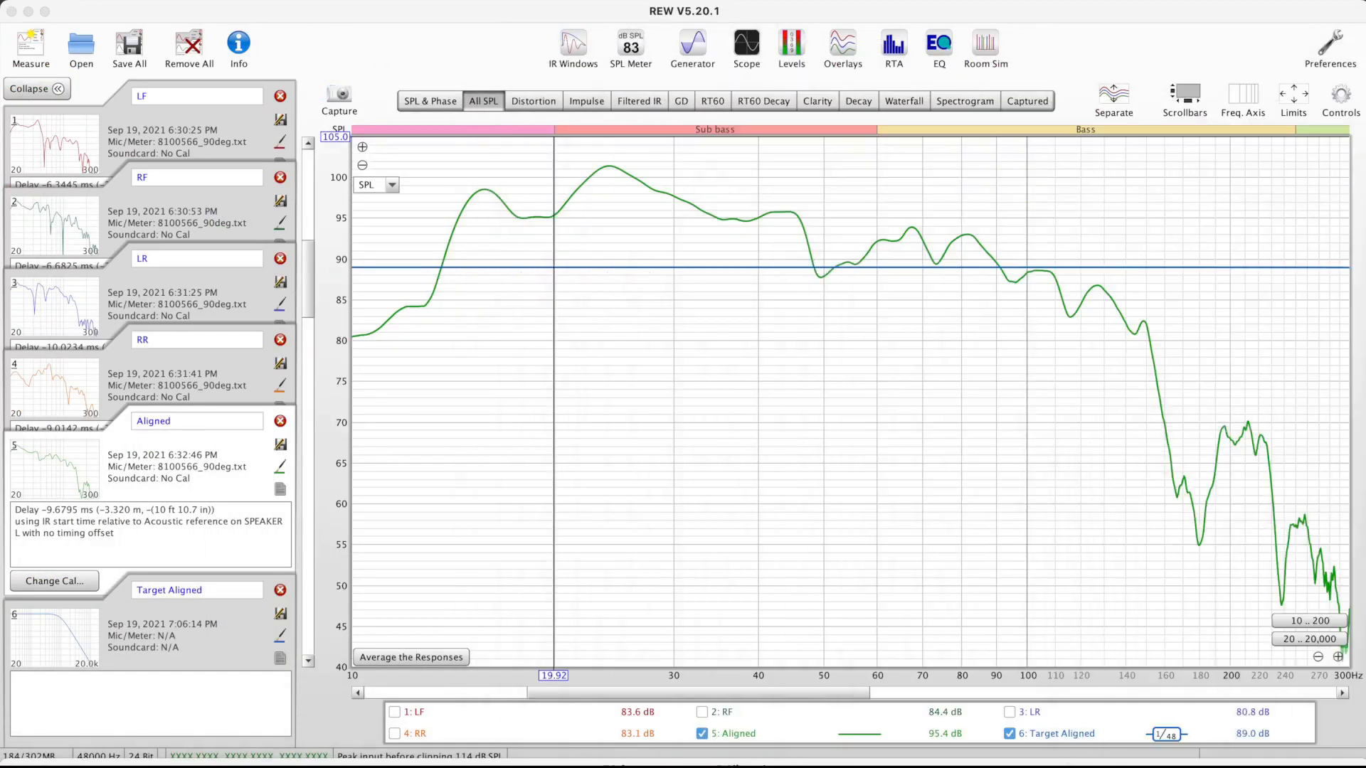
Rename the Target Aligned measurement as EQ Target
left_click(212, 596)
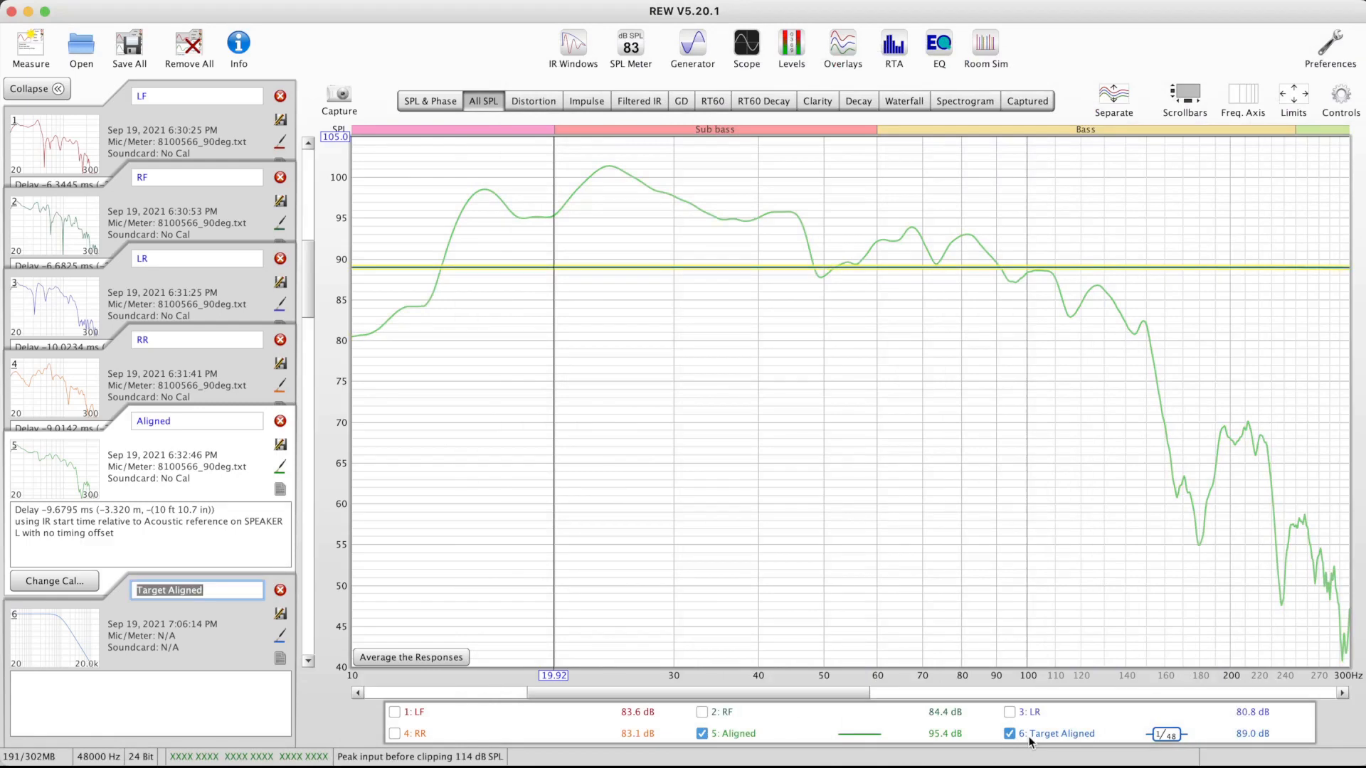
left_click(181, 640)
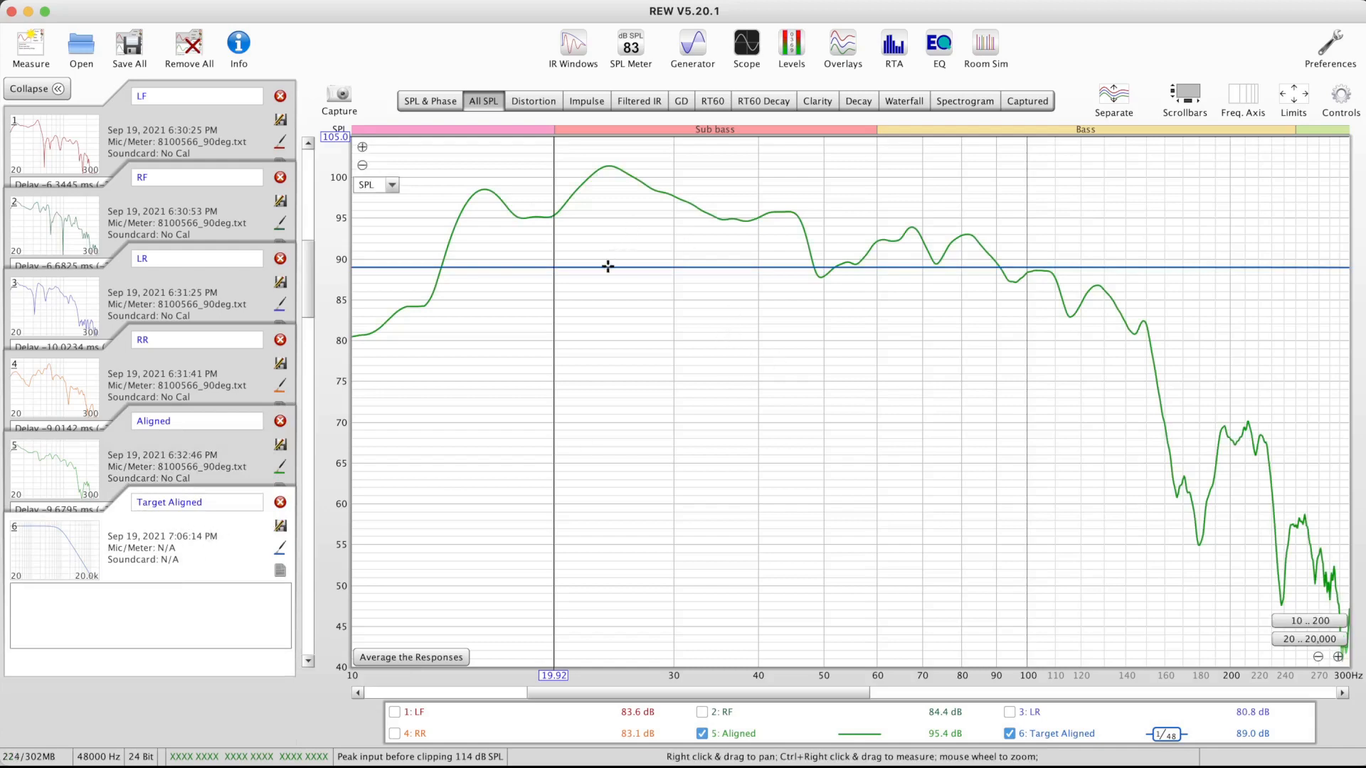
double_click(206, 507)
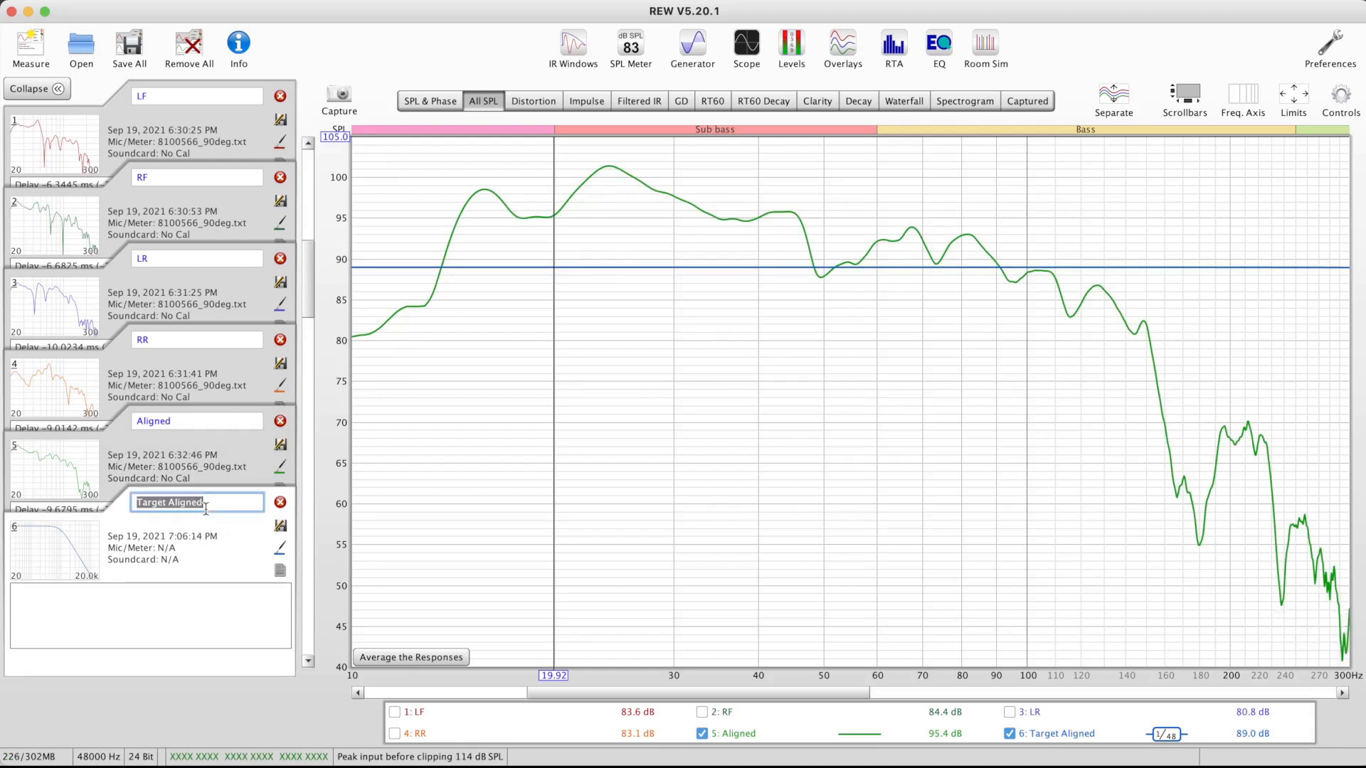
triple_click(206, 508)
type("EQ TA")
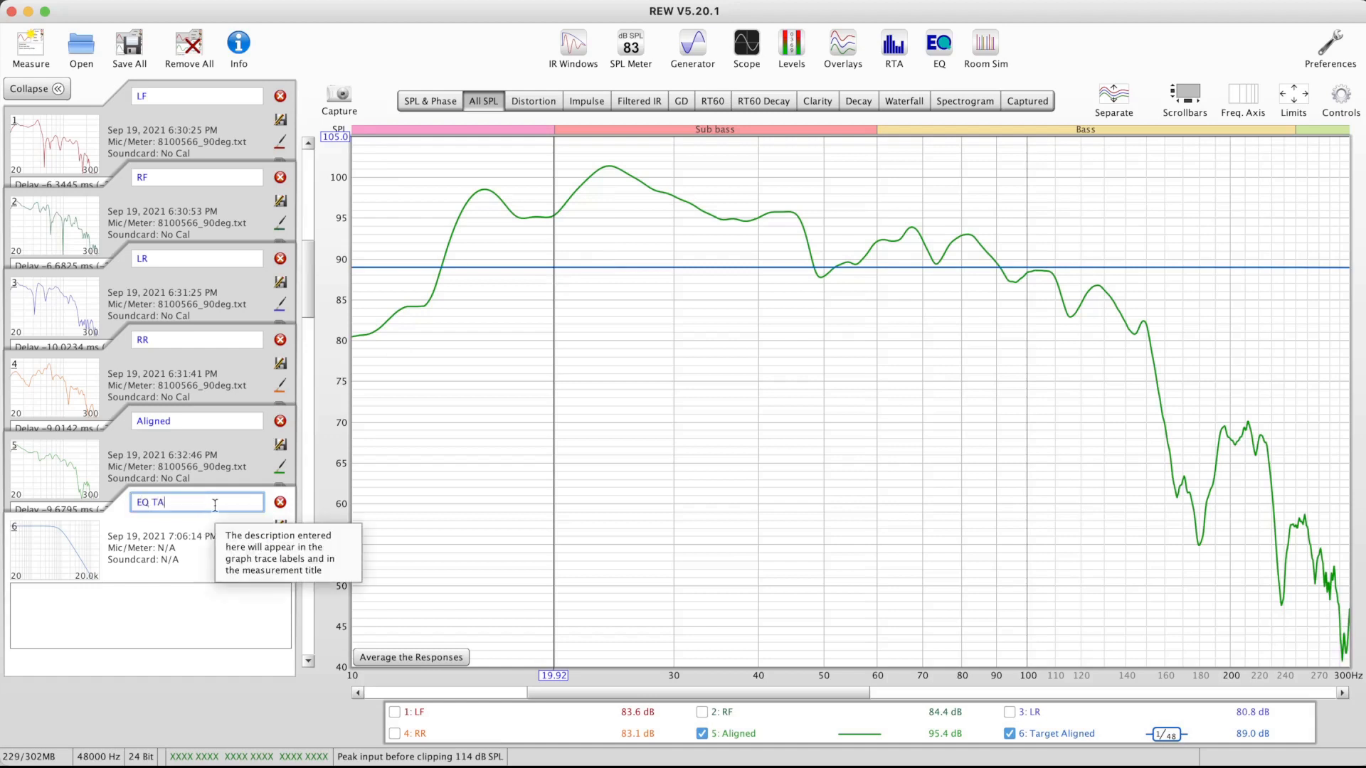
type("r")
key("BackSpace")
key("BackSpace")
type("arget")
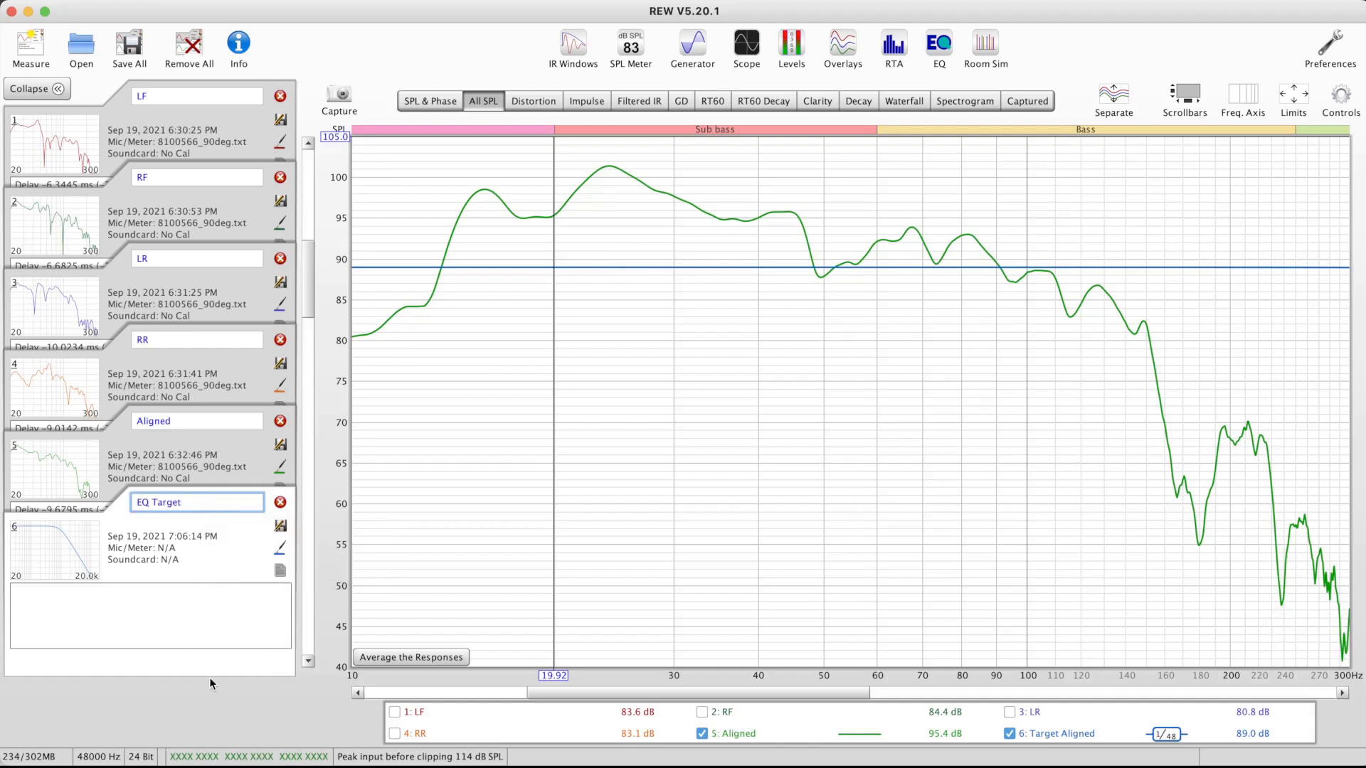
key("Return")
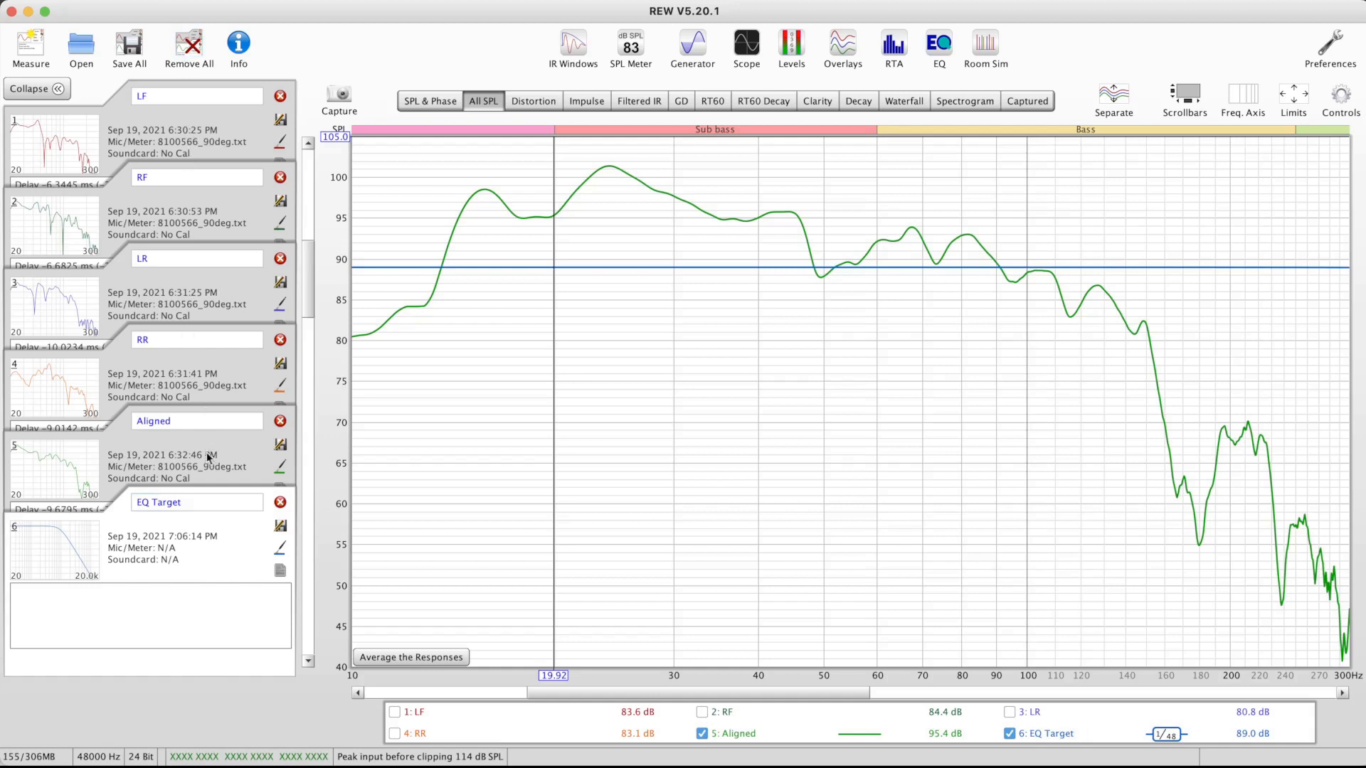
Rename the Aligned measurement as Raw Aligned
left_click(153, 420)
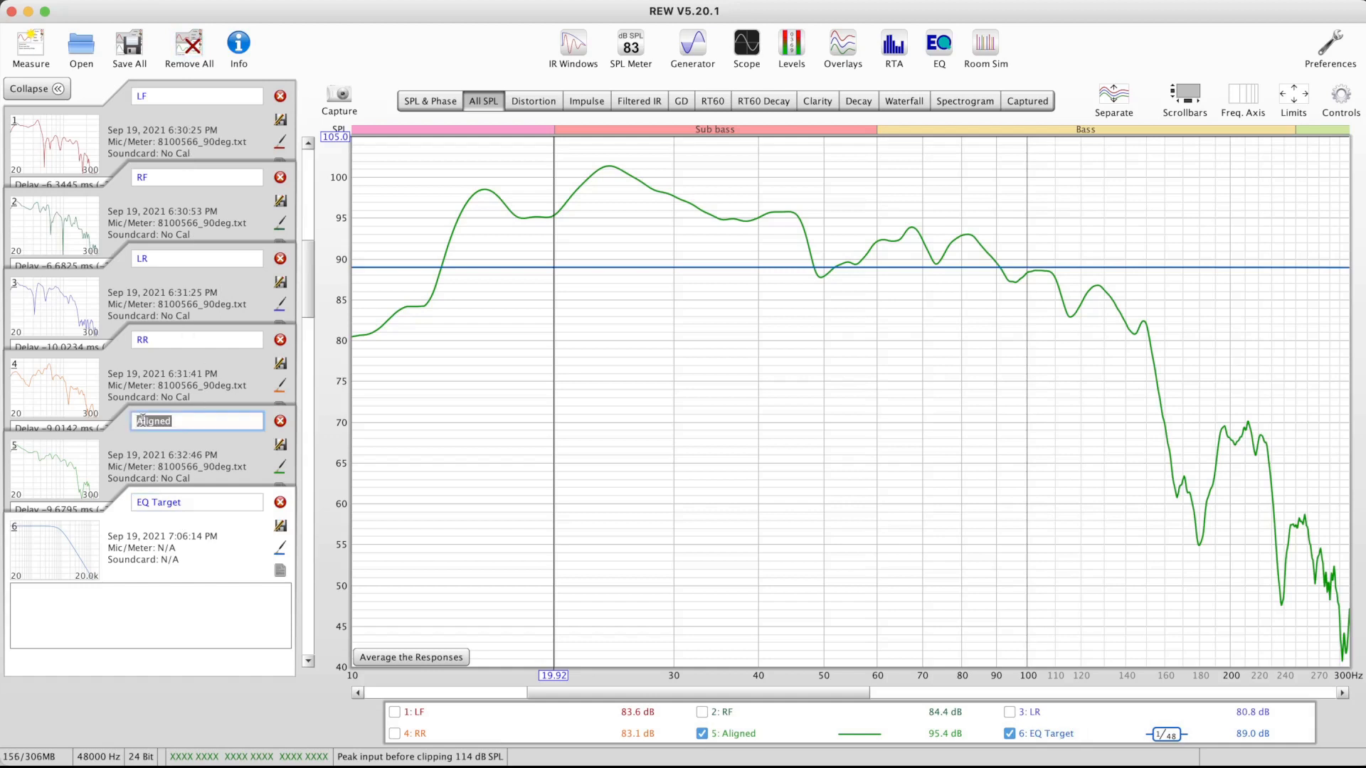
key("Right")
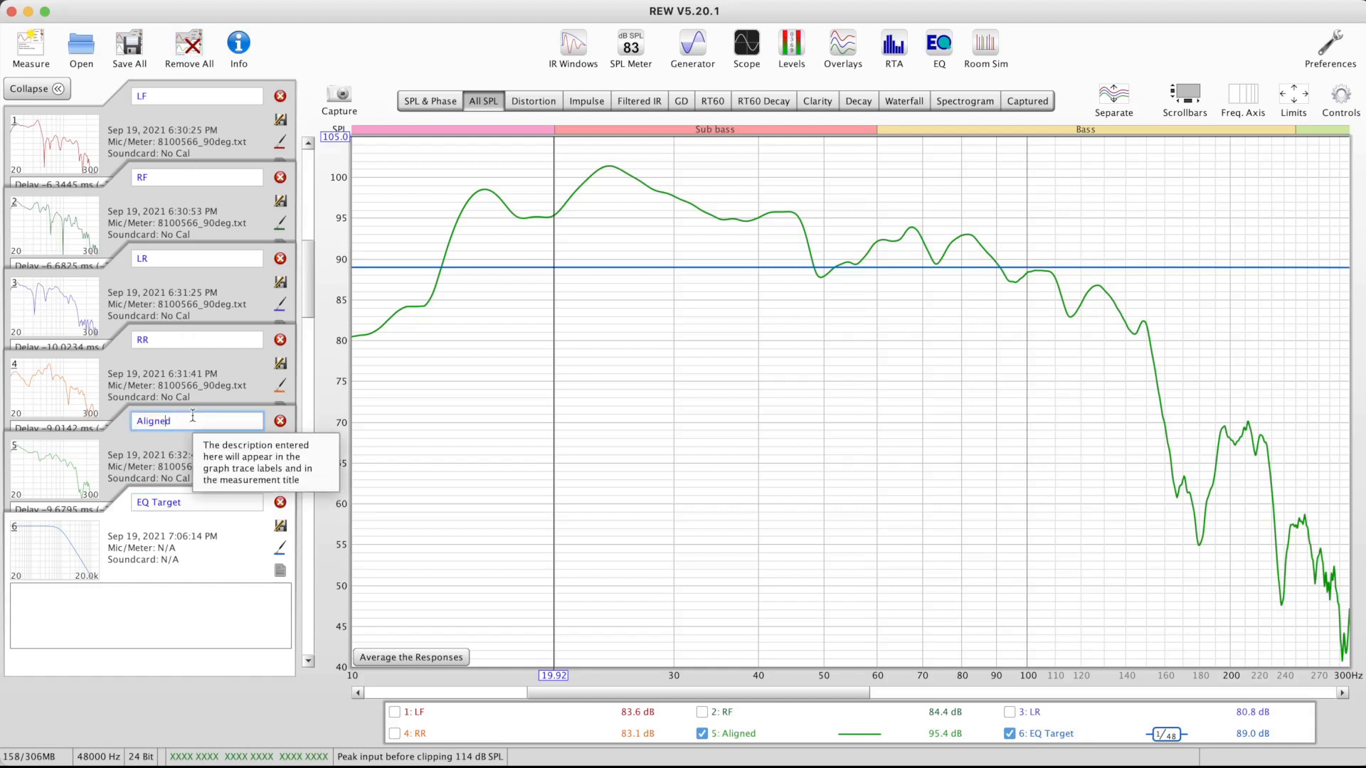
key("super+shift+Left")
key("Left")
type("Raw")
key("Return")
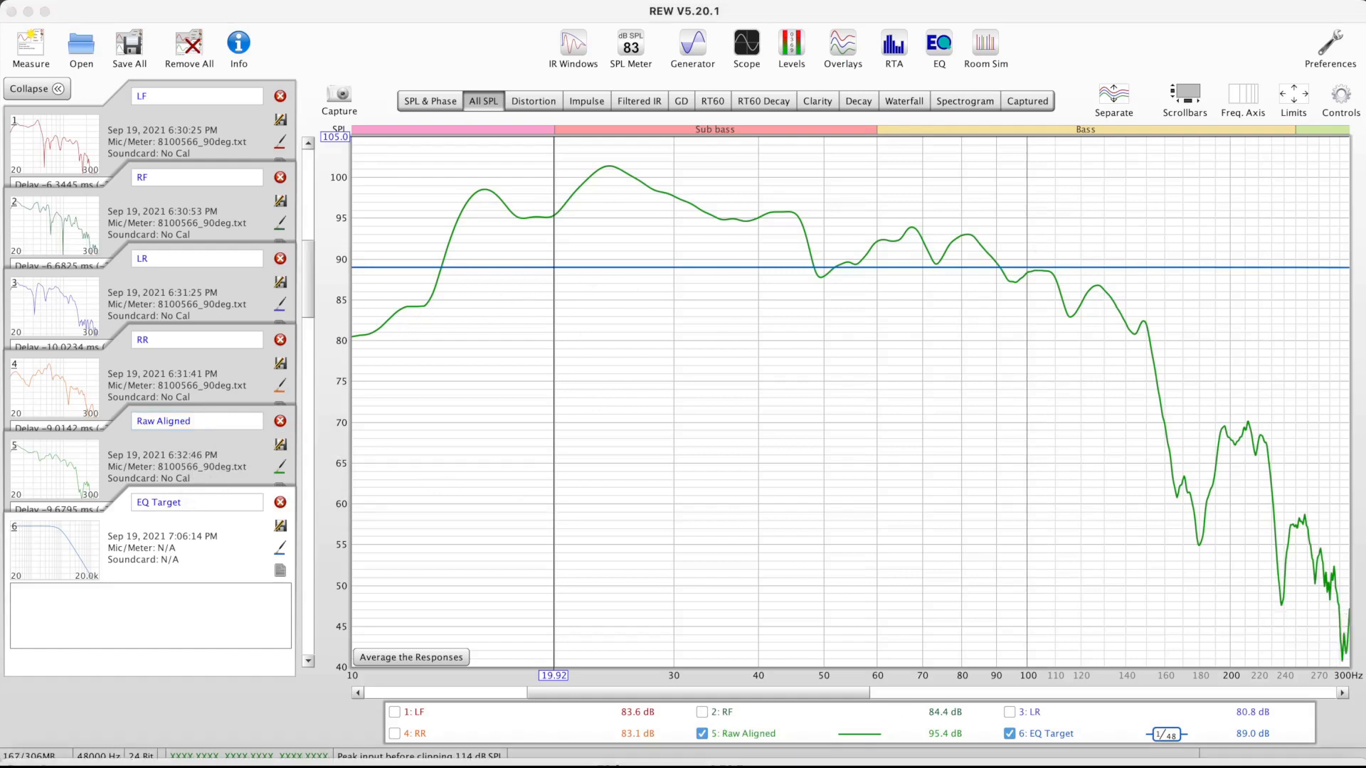
left_click_drag(813, 763, 811, 14)
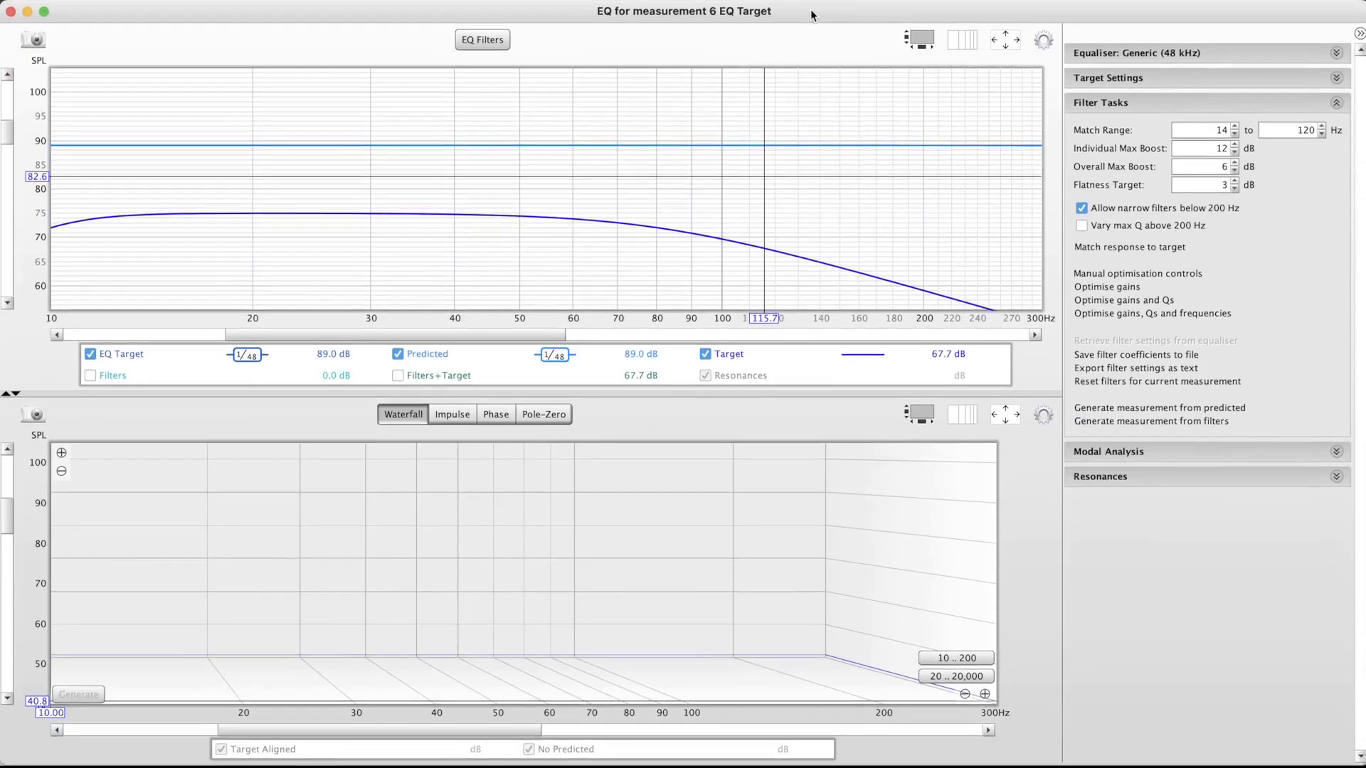
left_click(1277, 107)
left_click(1200, 129)
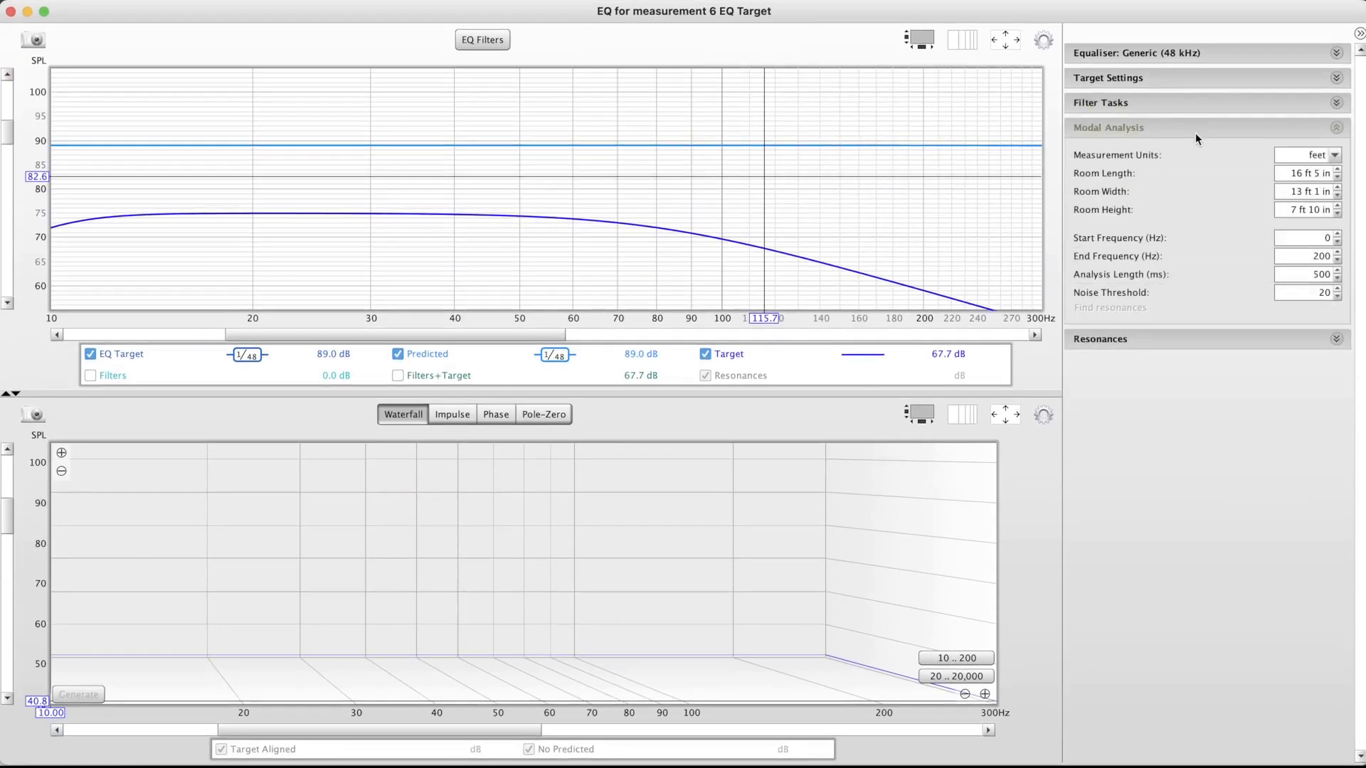
left_click(1195, 126)
left_click(1194, 103)
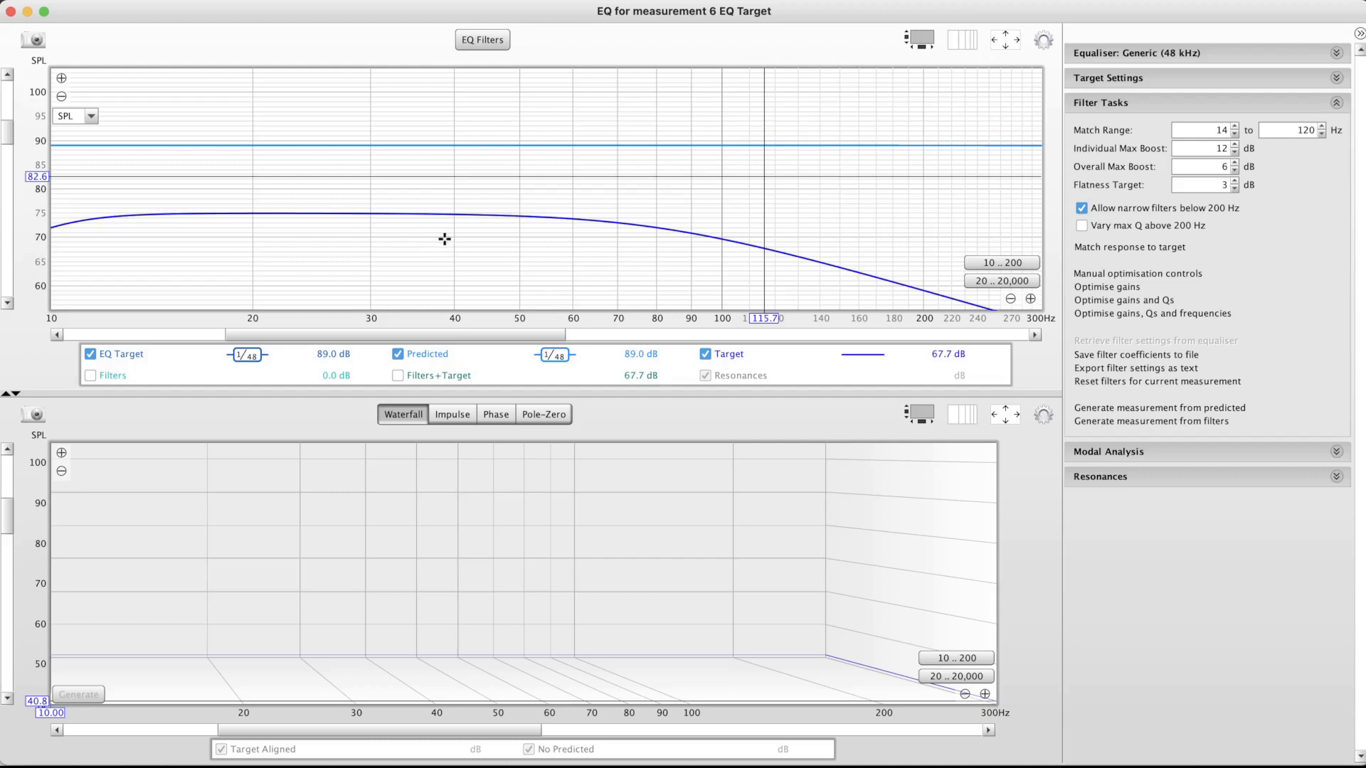
left_click(11, 12)
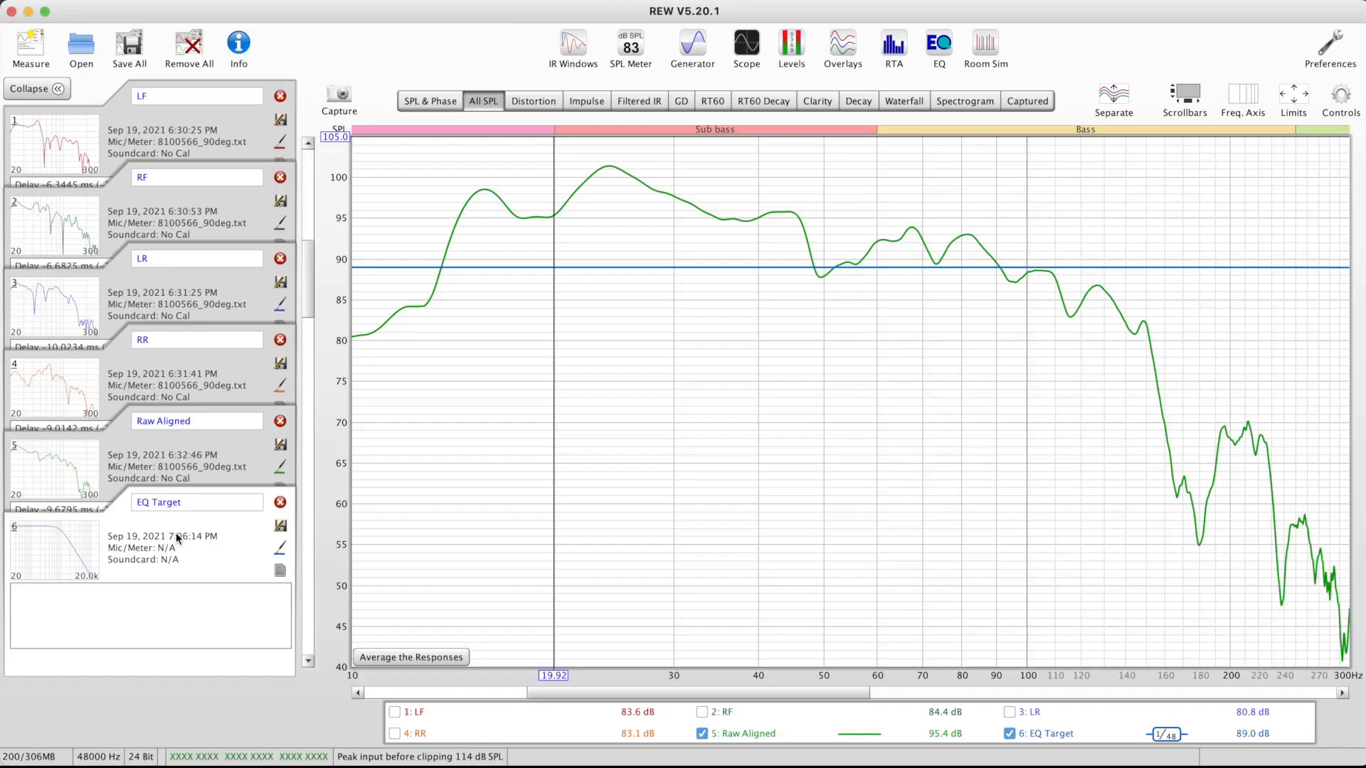
Open the EQ window for the Raw Aligned measurement, generate a measurement from its predicted response, and close the window
left_click(207, 451)
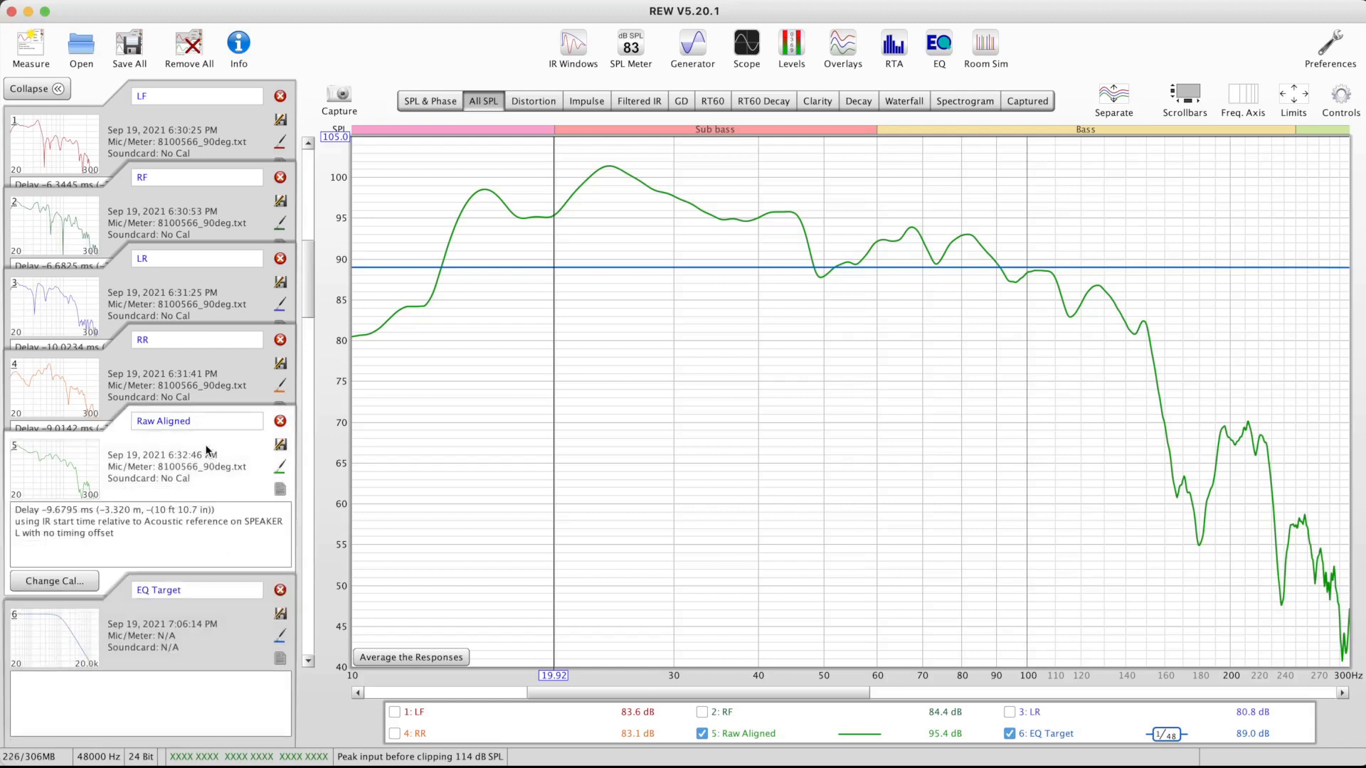
left_click(939, 44)
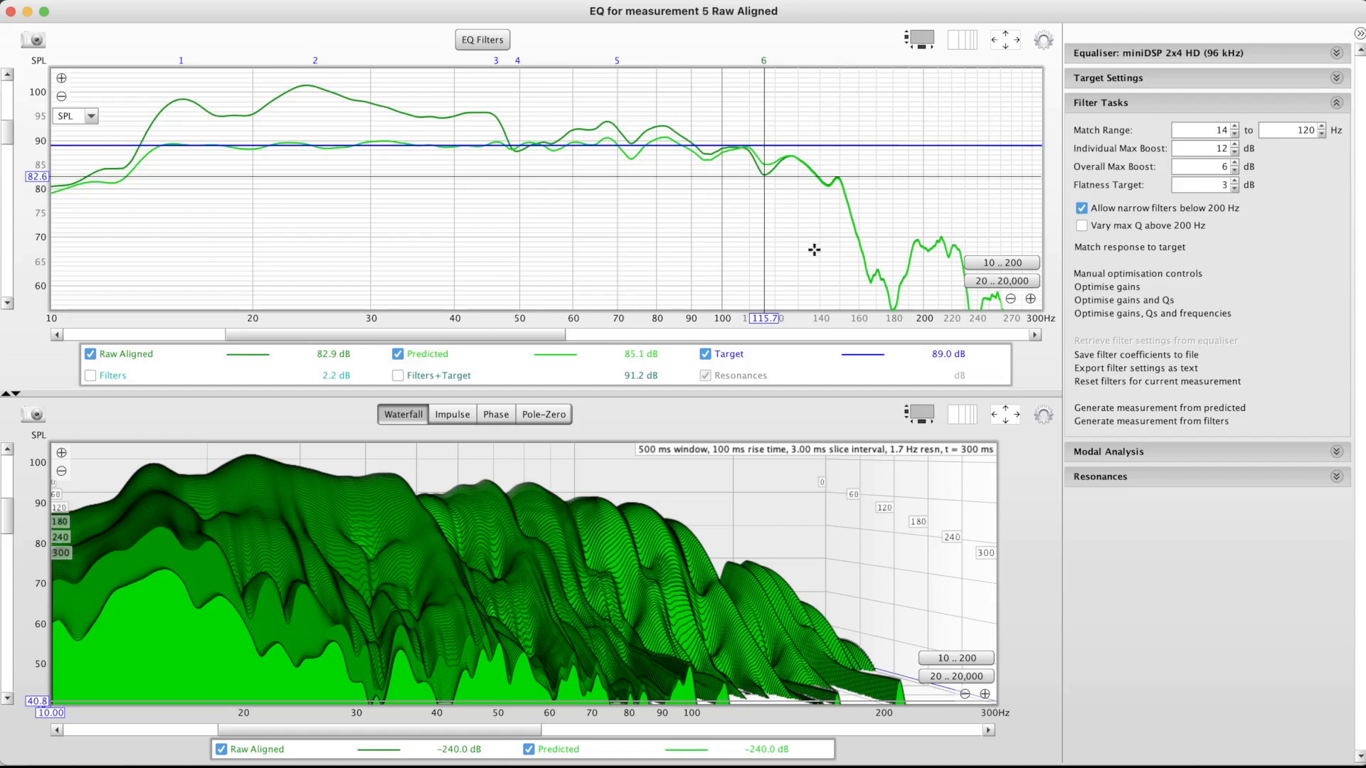
left_click_drag(698, 15, 952, 45)
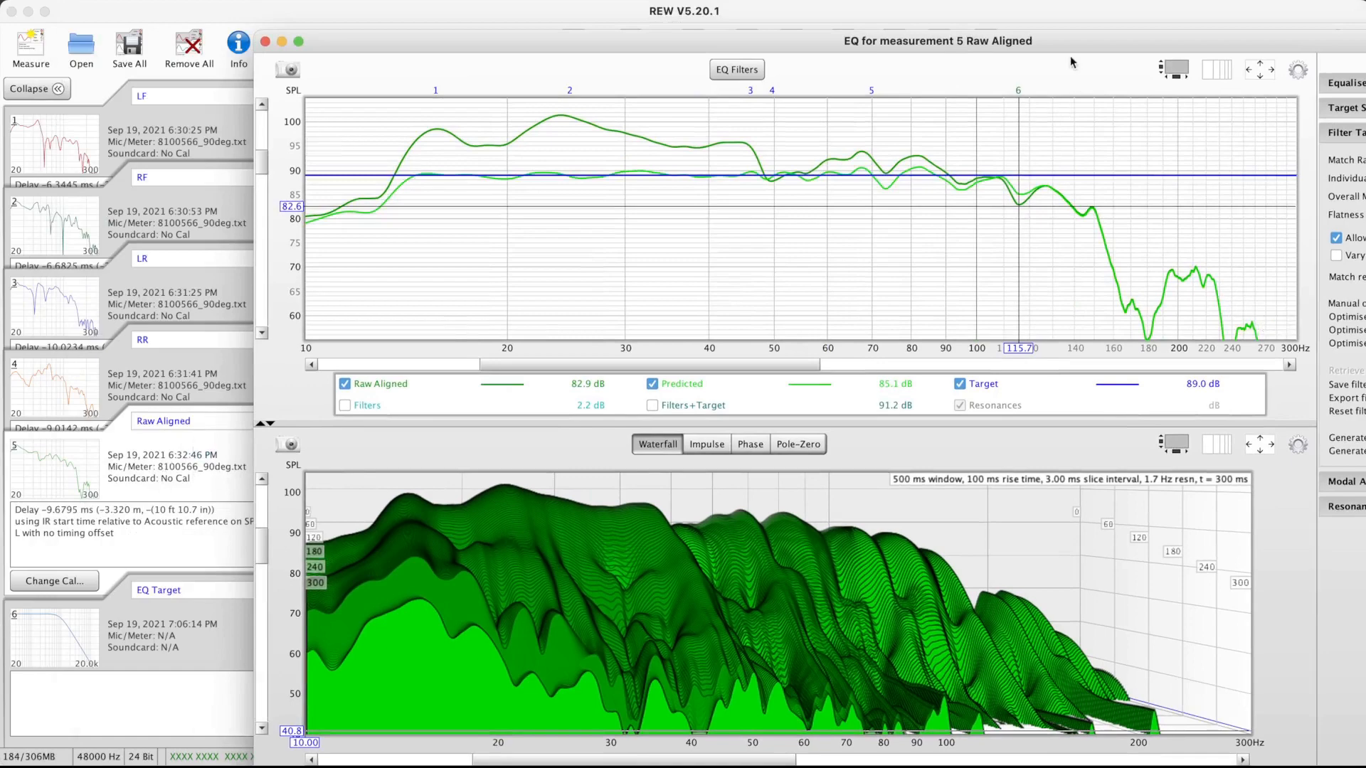
left_click_drag(1067, 45, 814, 14)
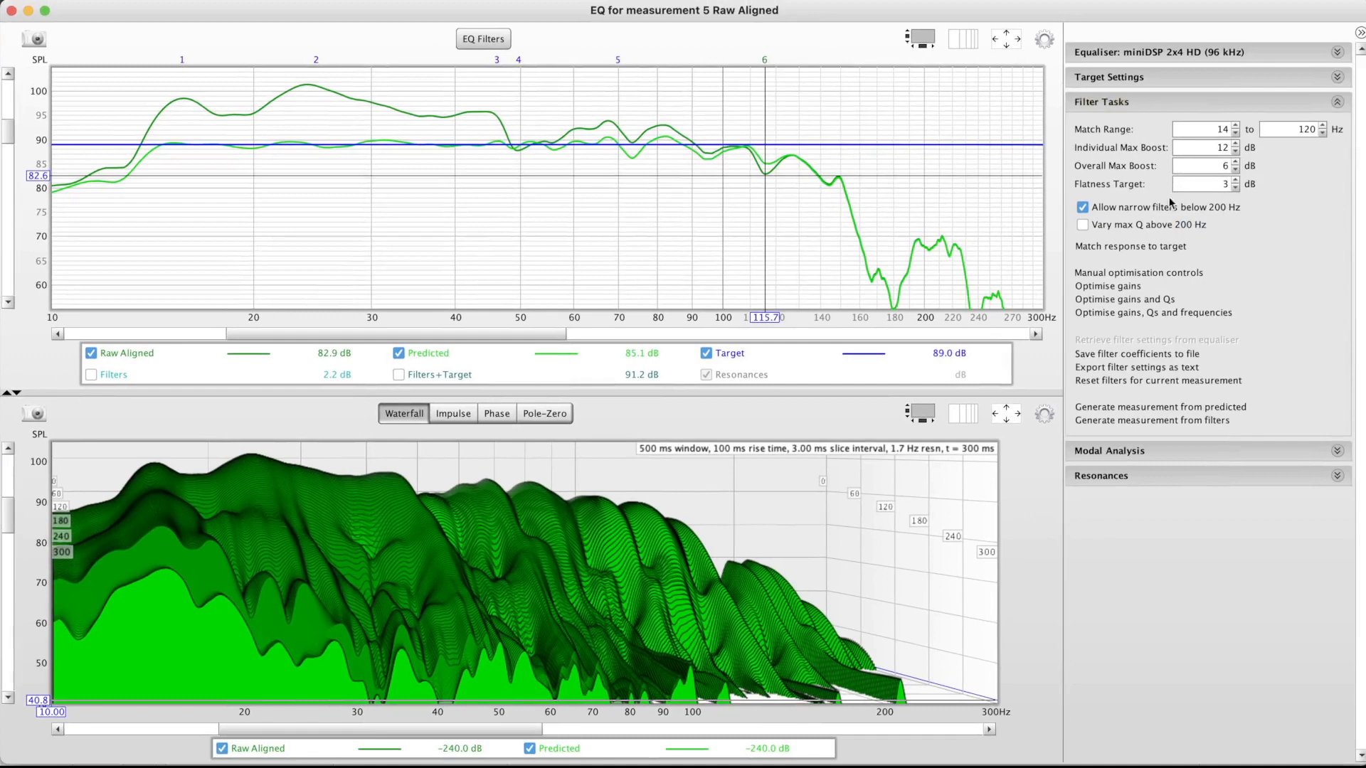
left_click(1167, 408)
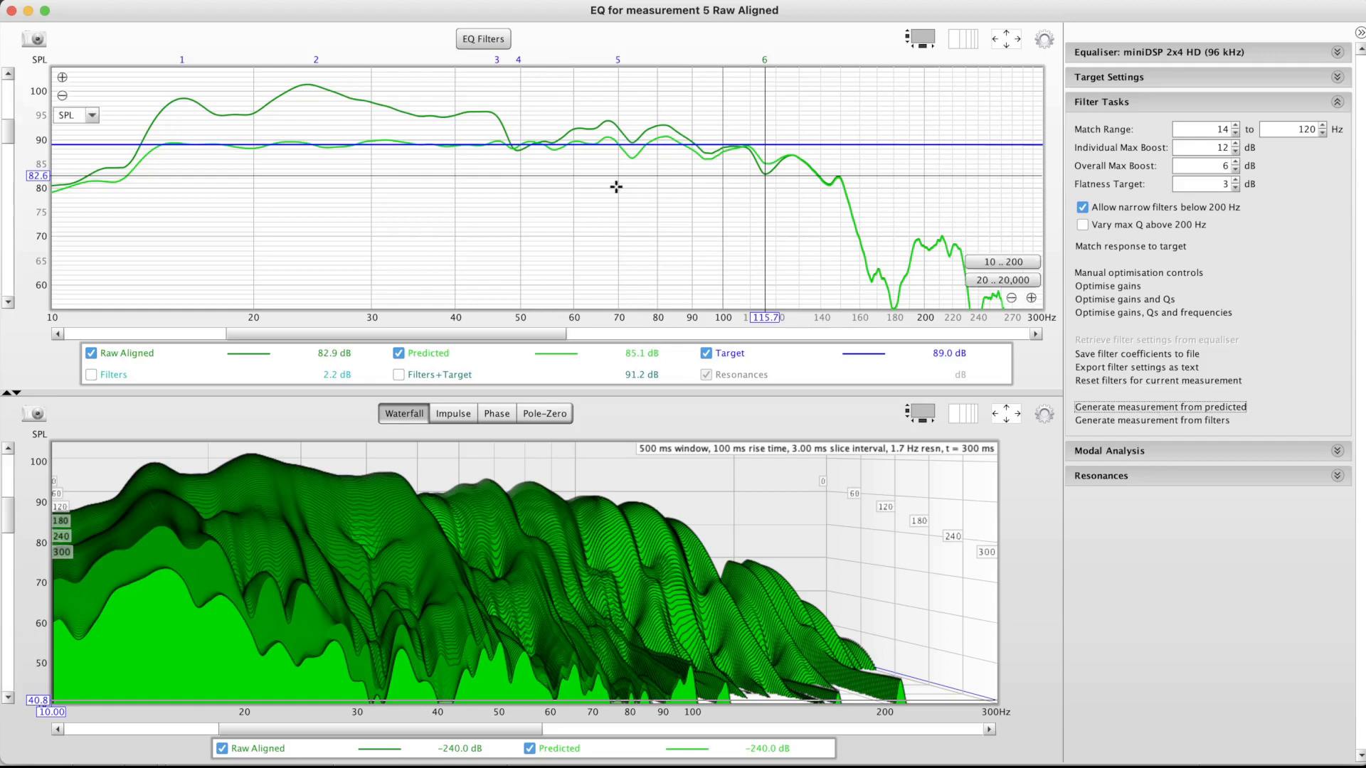
left_click(12, 12)
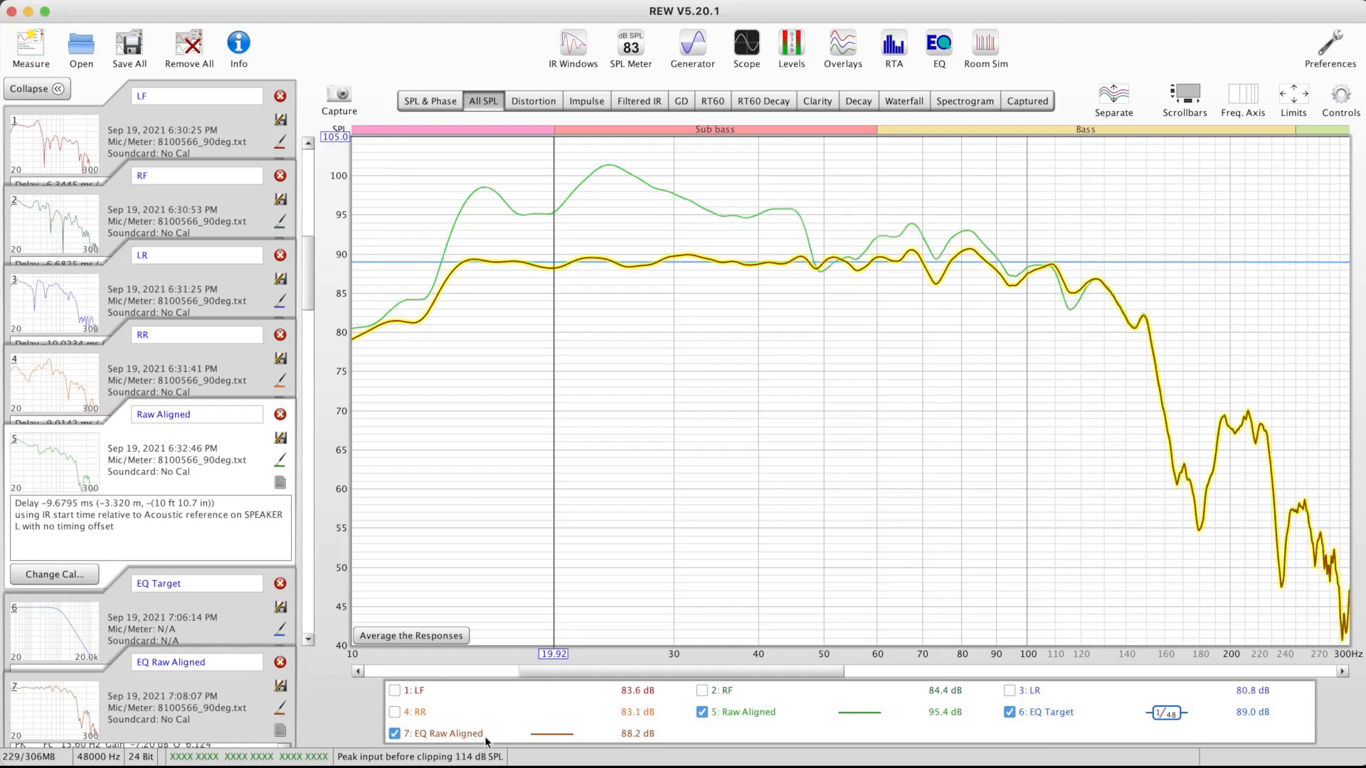
Rename the EQ Raw Aligned measurement as Predicted Flat EQ and review the filter list in its notes
left_click(215, 666)
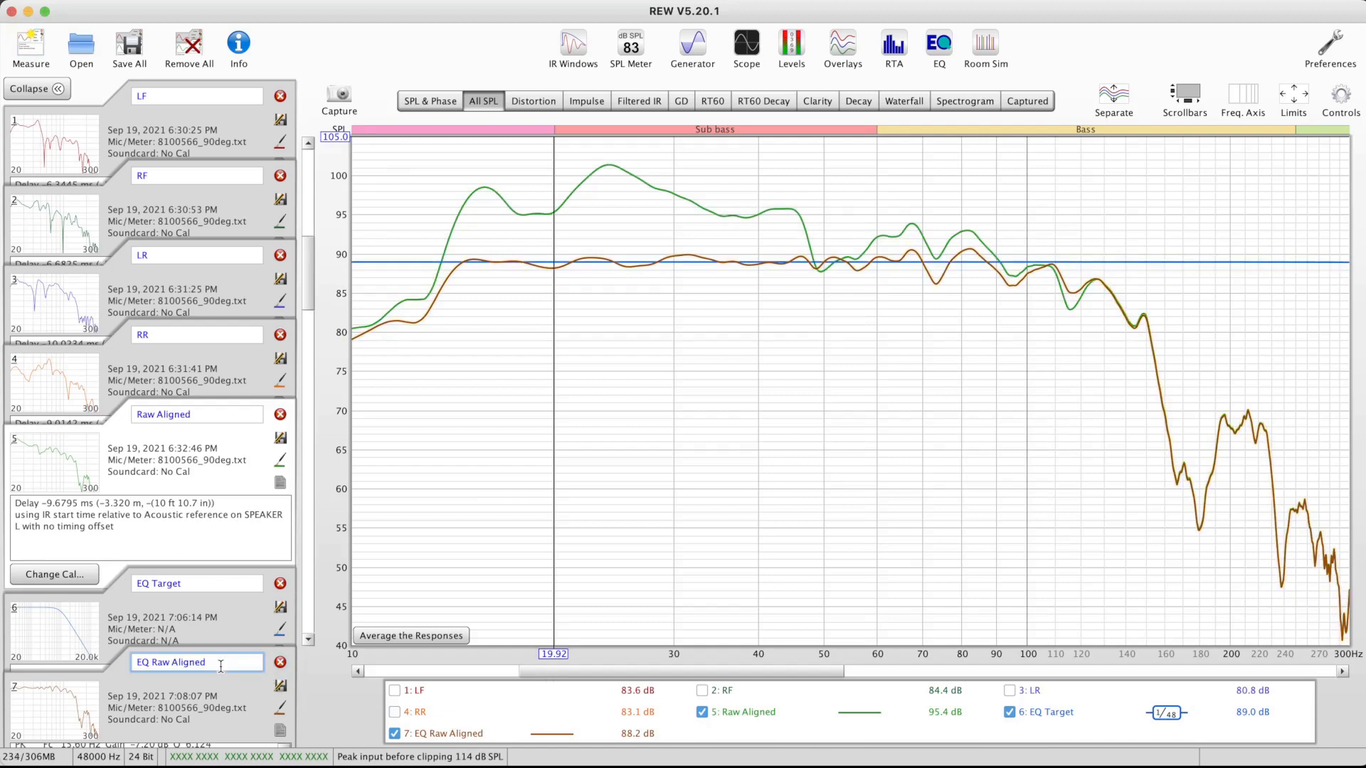
key("super+a")
type("Predicted Flat EQ")
key("Return")
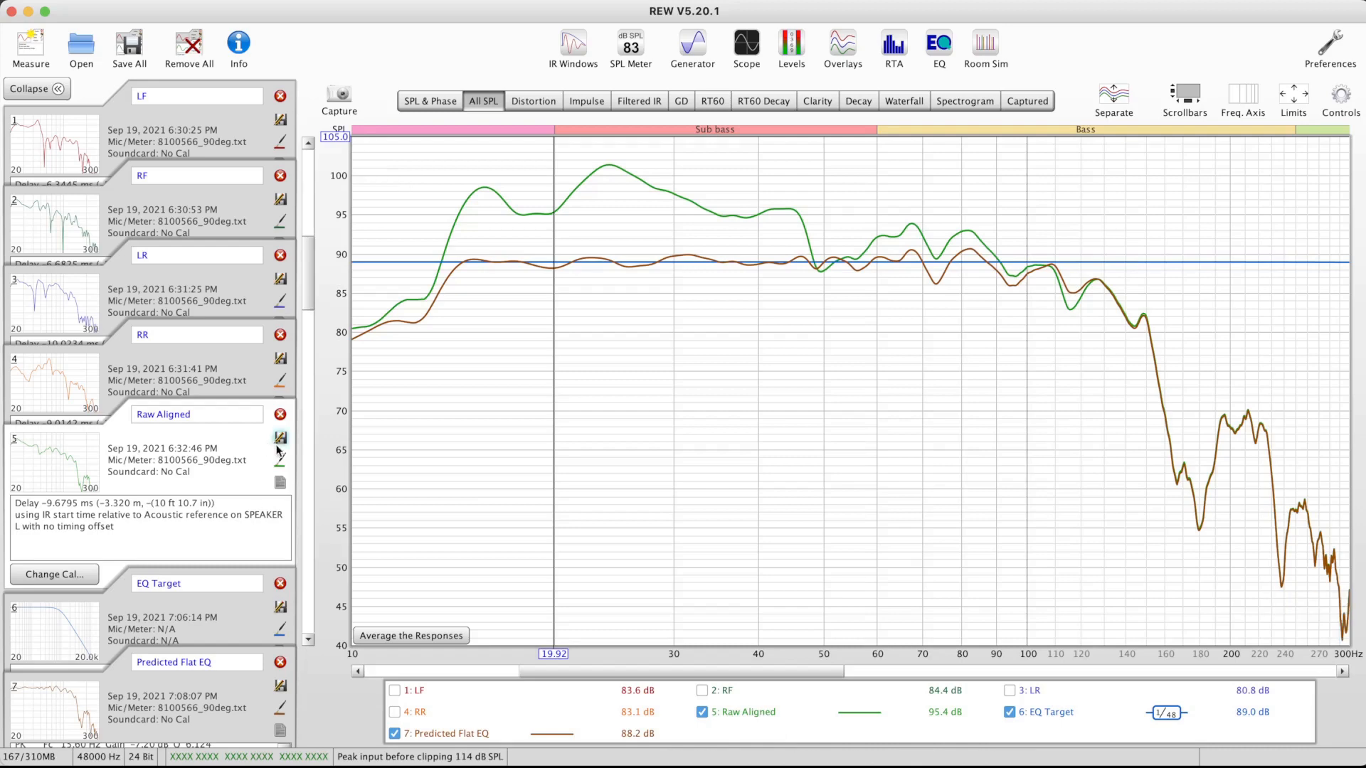
left_click(194, 686)
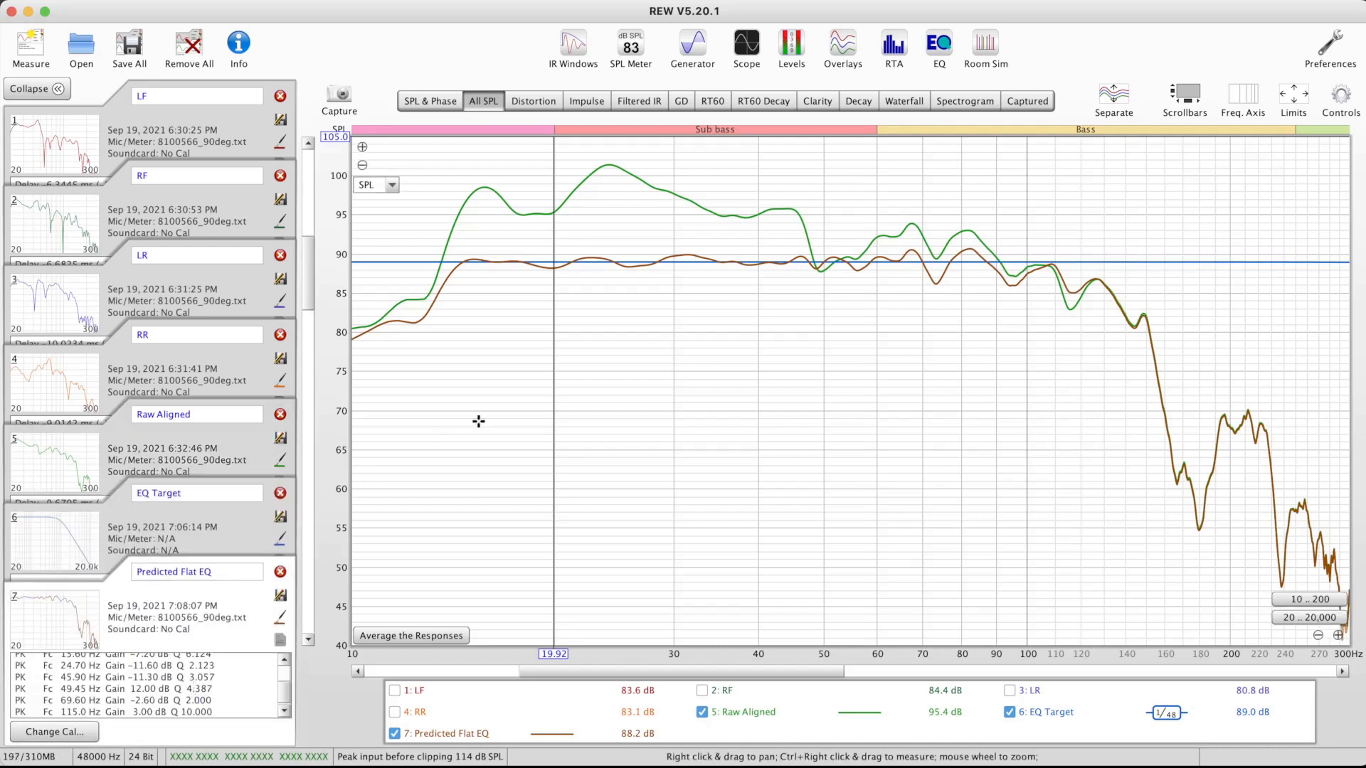
scroll(284, 700, "up", 5)
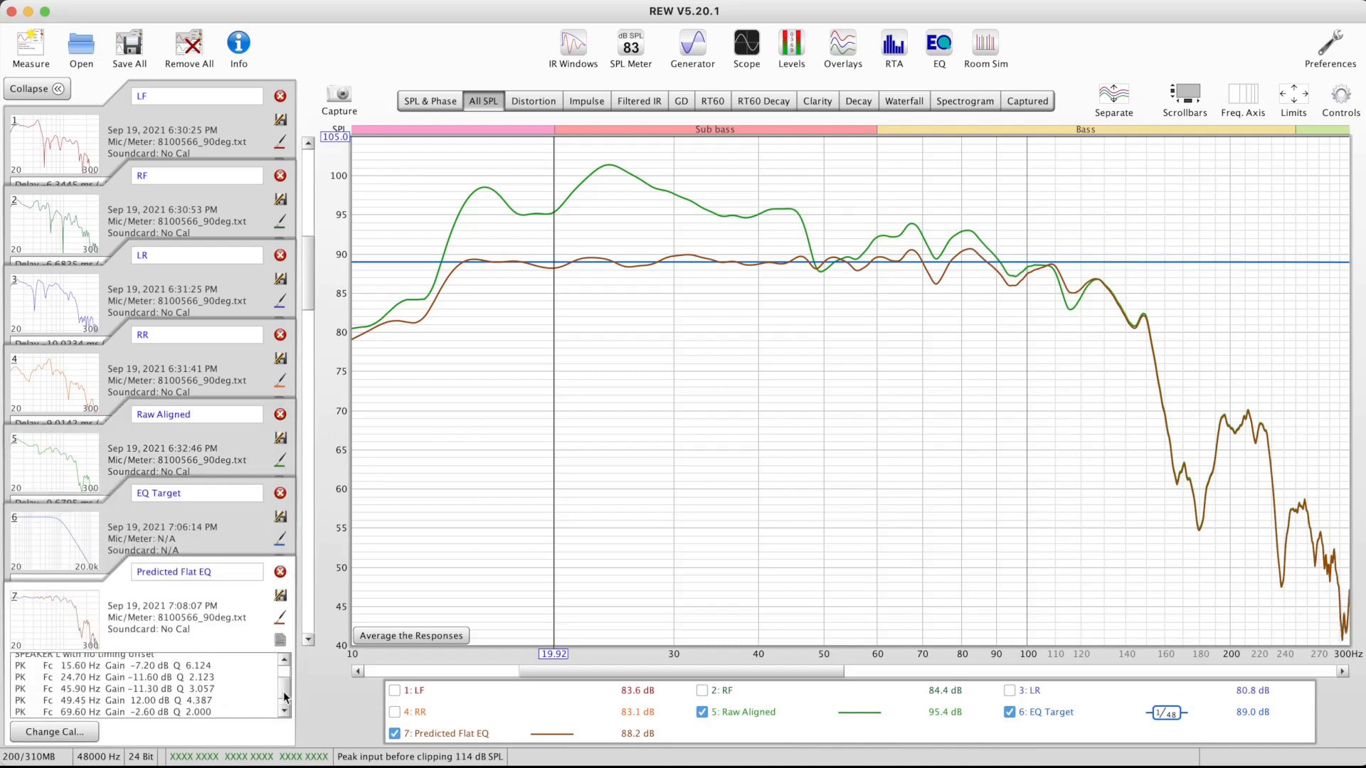
scroll(286, 702, "down", 5)
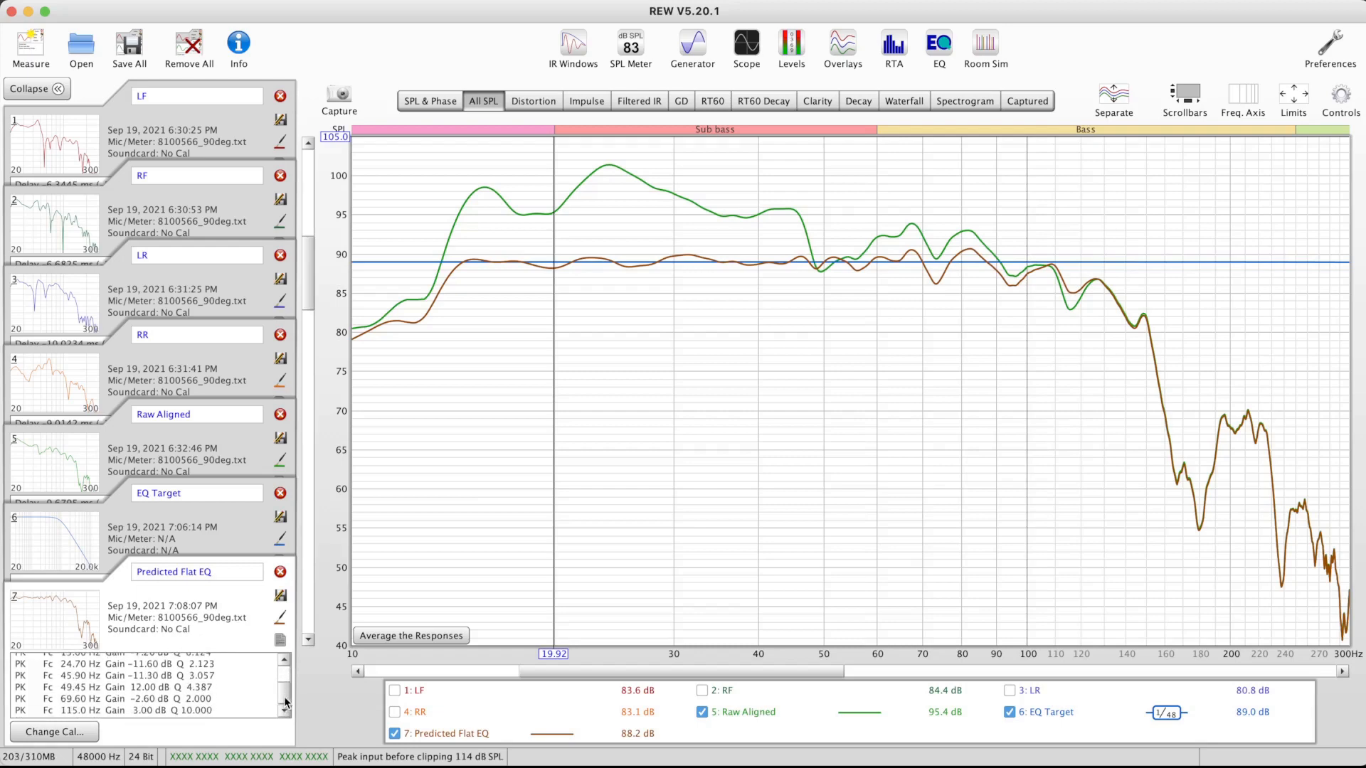
scroll(284, 703, "up", 5)
scroll(285, 702, "down", 5)
Open a new SPL sweep measurement and name it EQ Actual Response
left_click(33, 50)
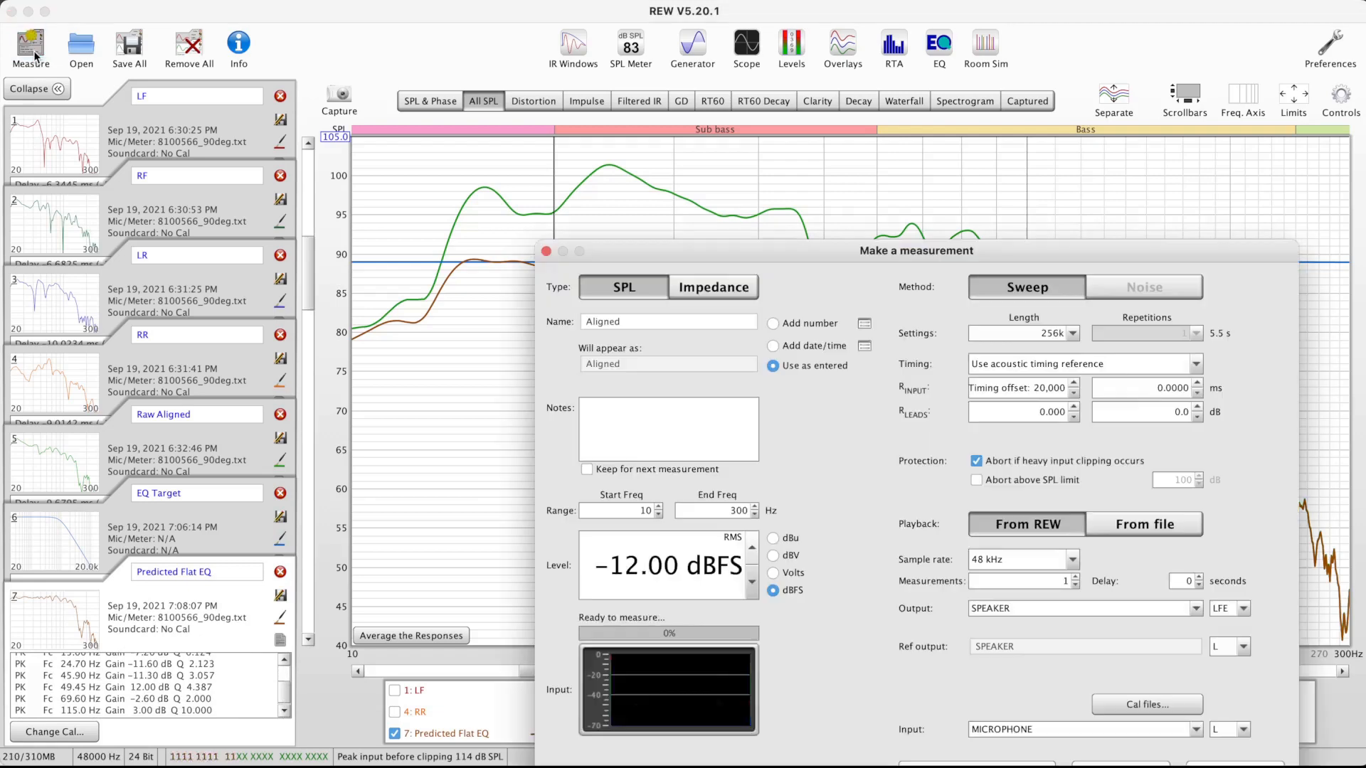
double_click(673, 322)
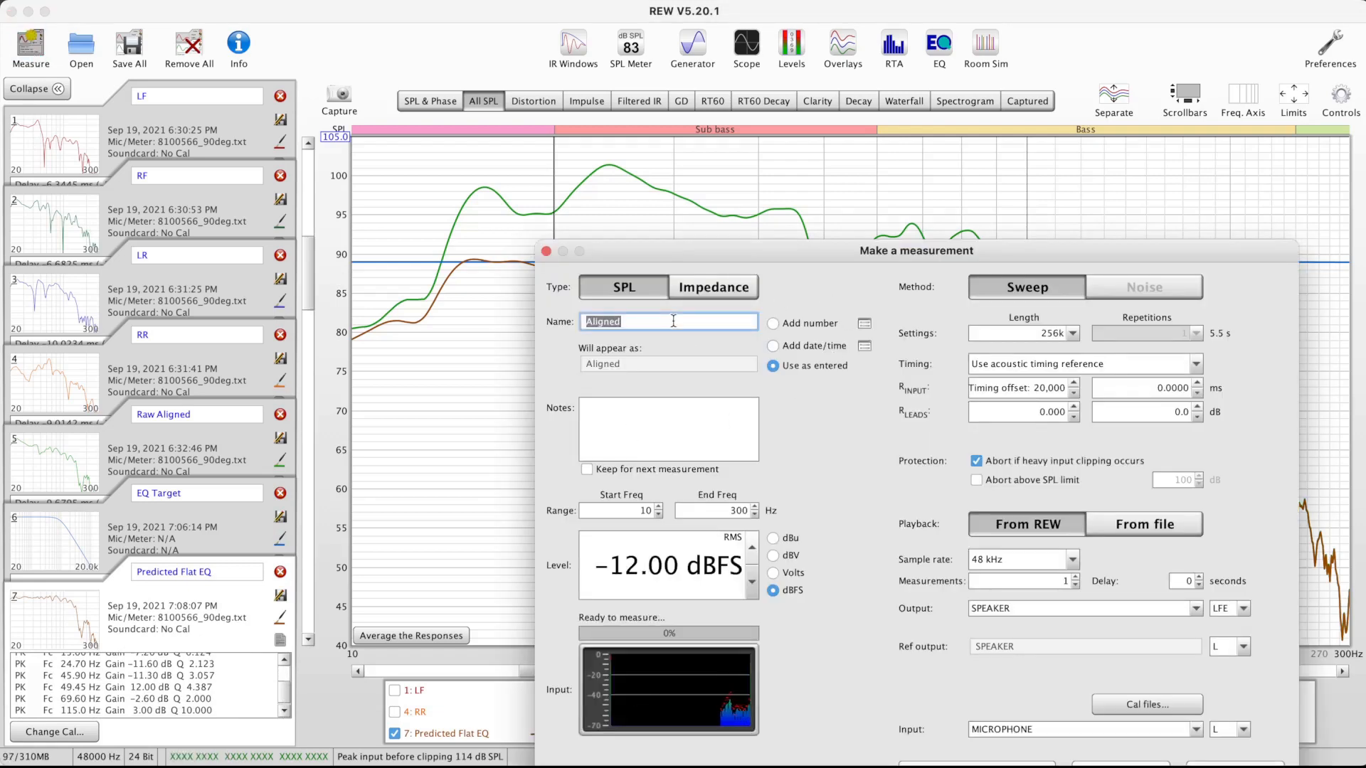
type("EQ")
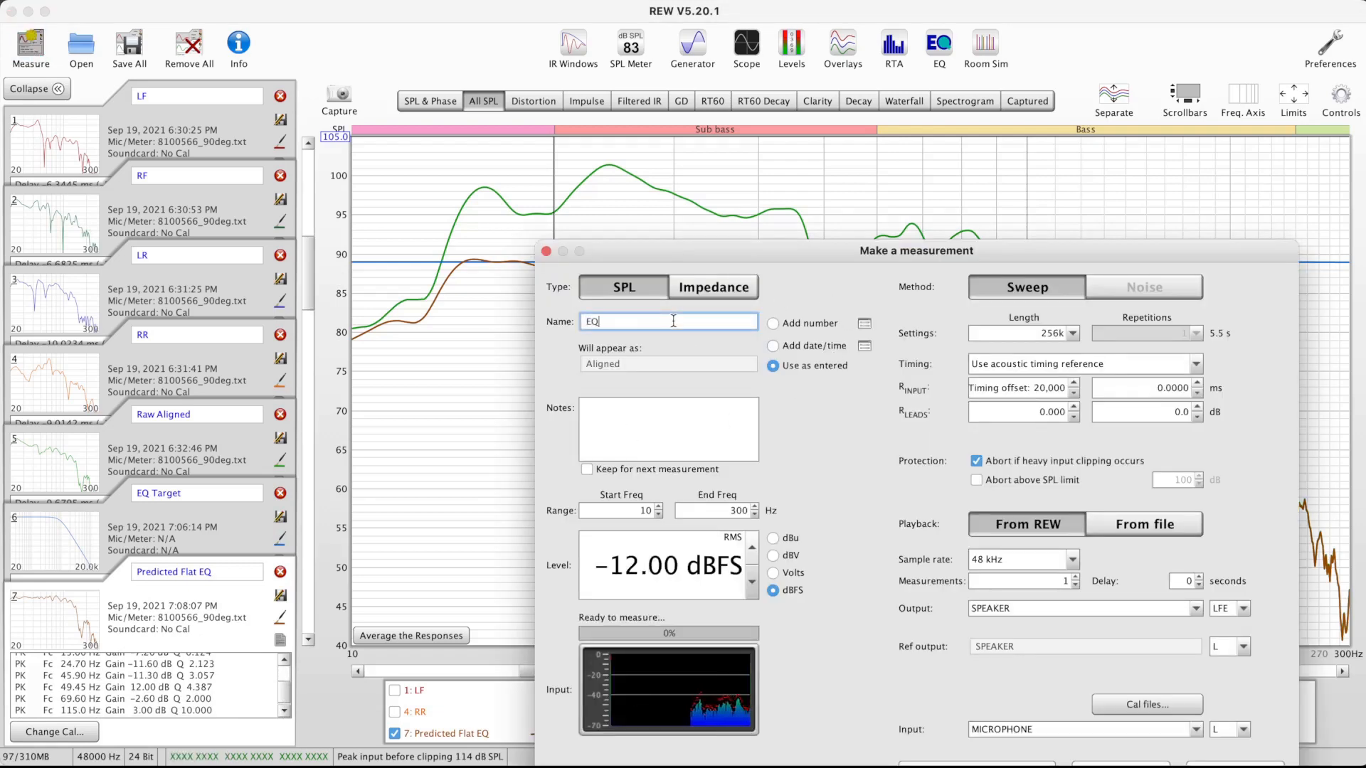
type(" Actural")
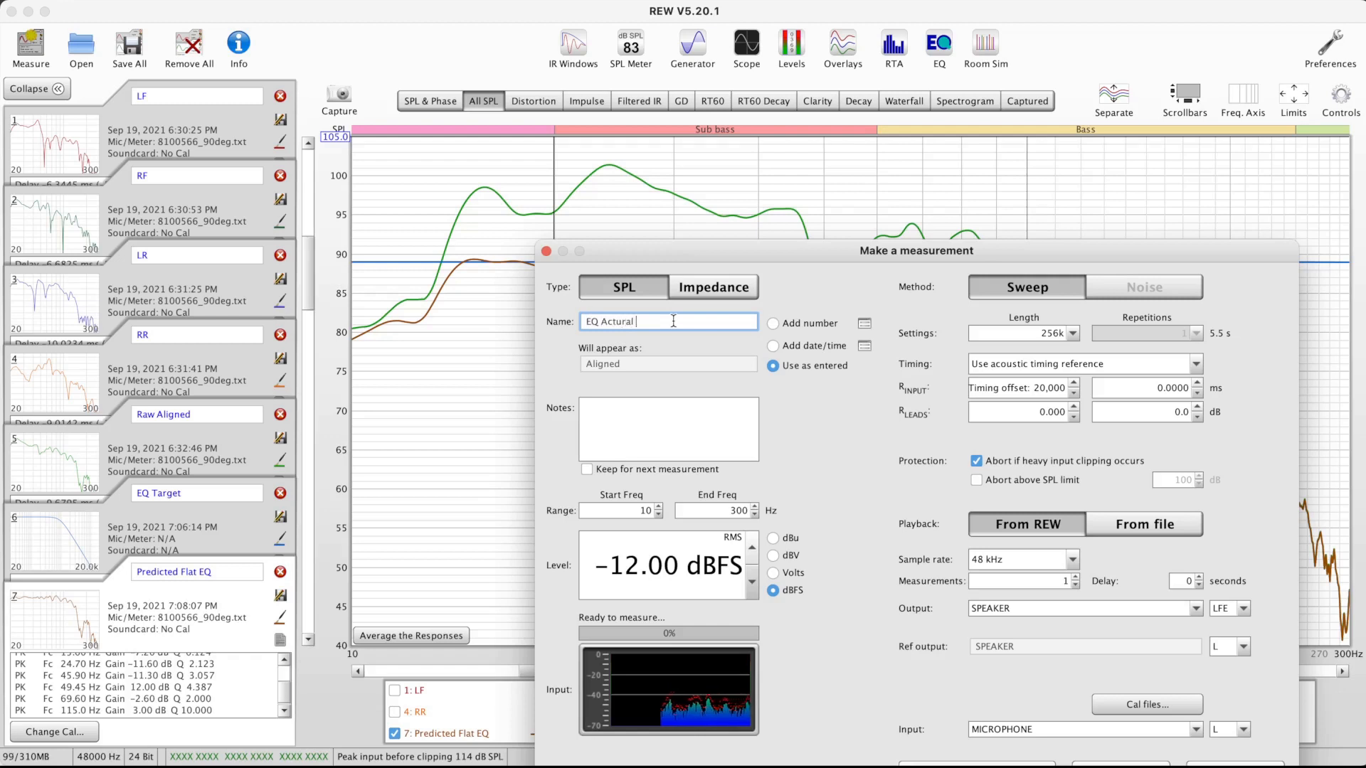
key("BackSpace")
key("BackSpace")
key("BackSpace")
type("al R")
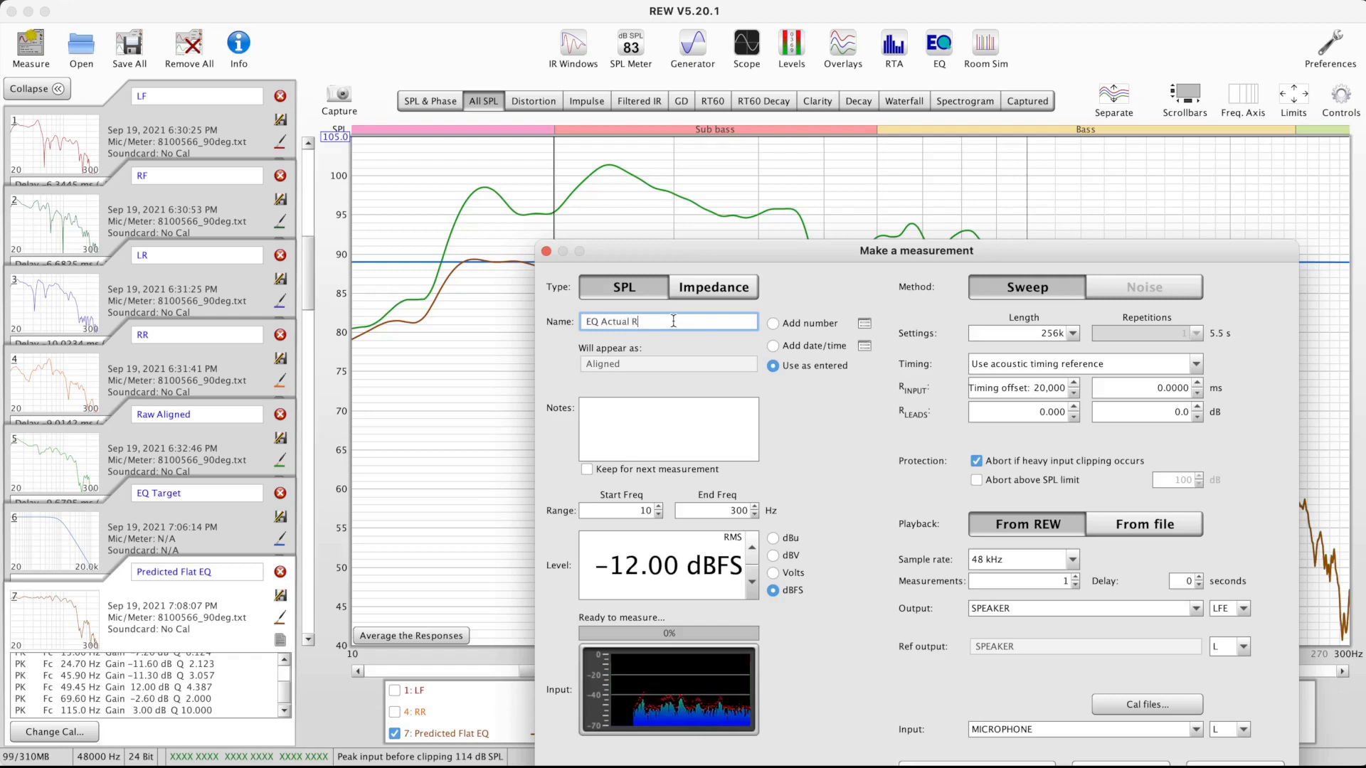
type("esponse")
key("Tab")
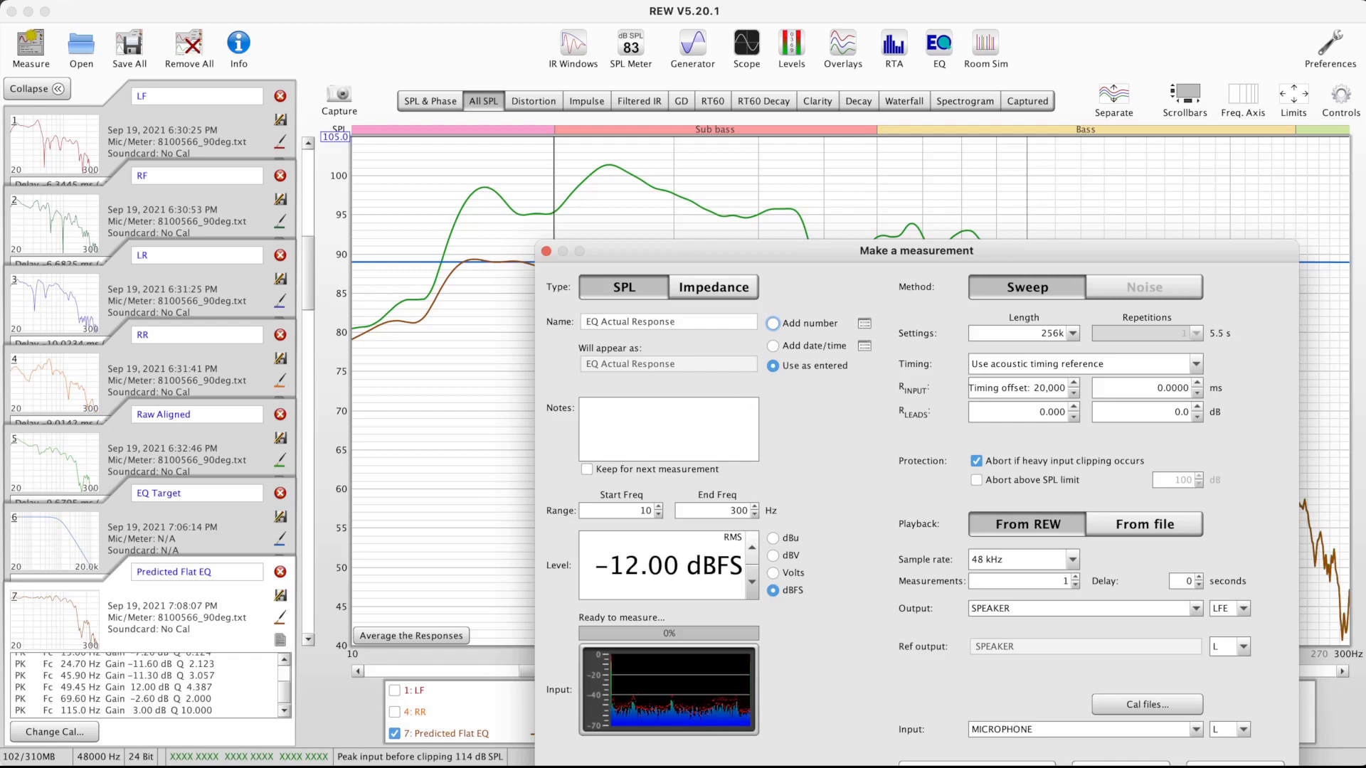
Run the EQ Actual Response sweep from 10 to 300 Hz
key("Return")
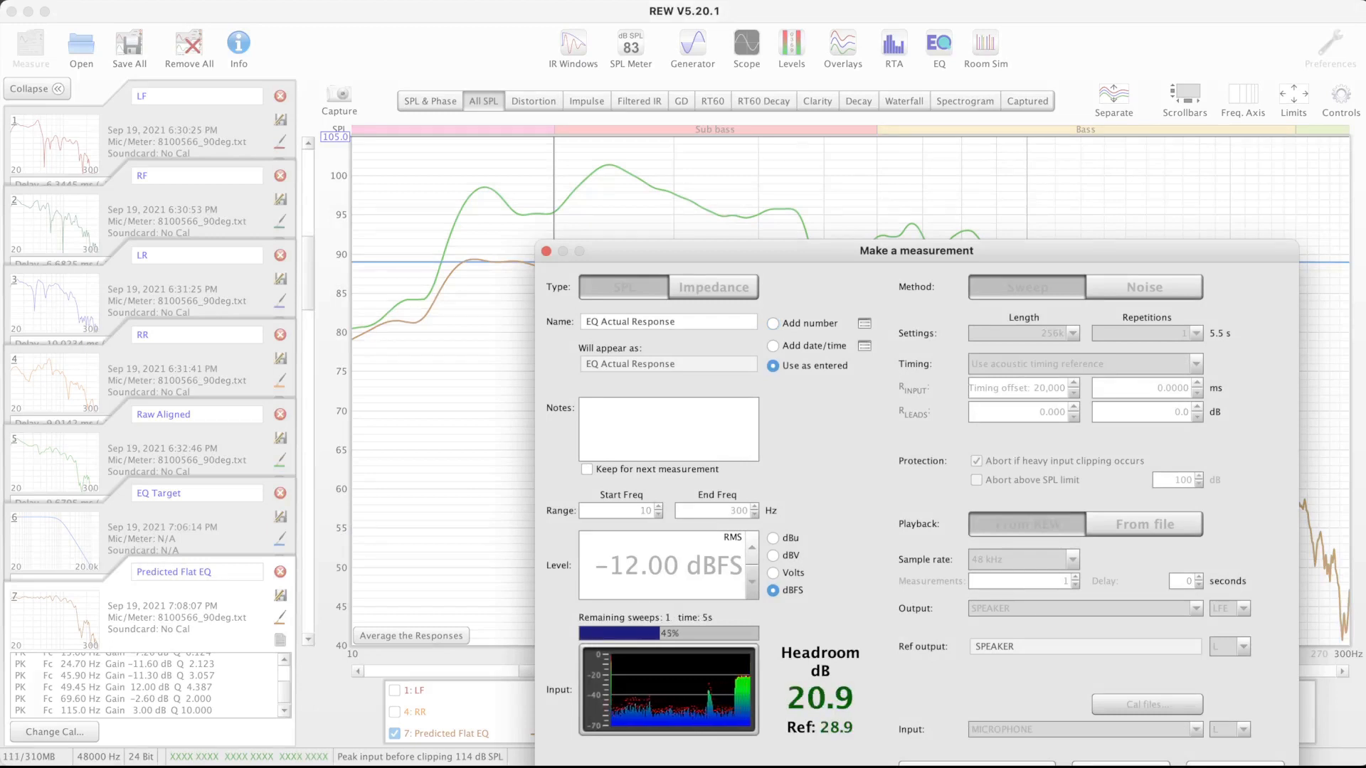
key("Return")
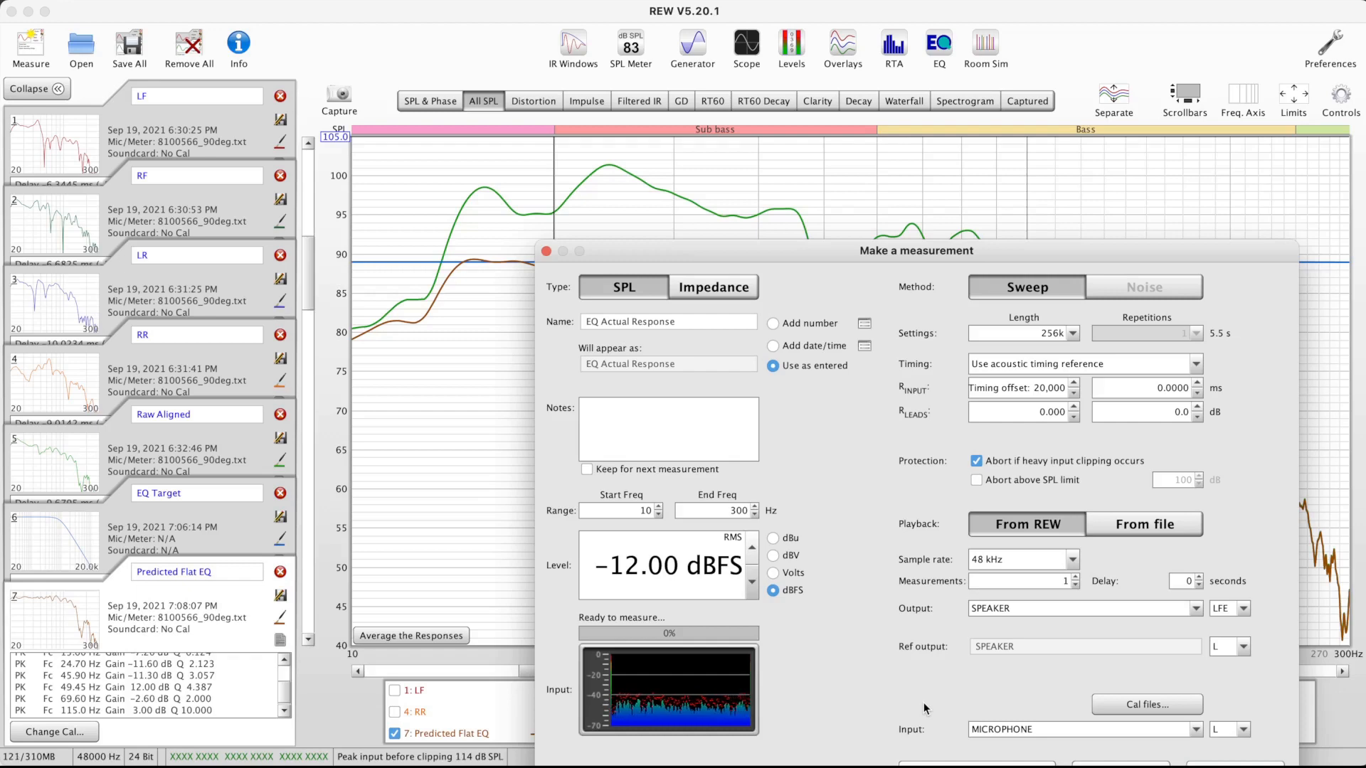
key("Return")
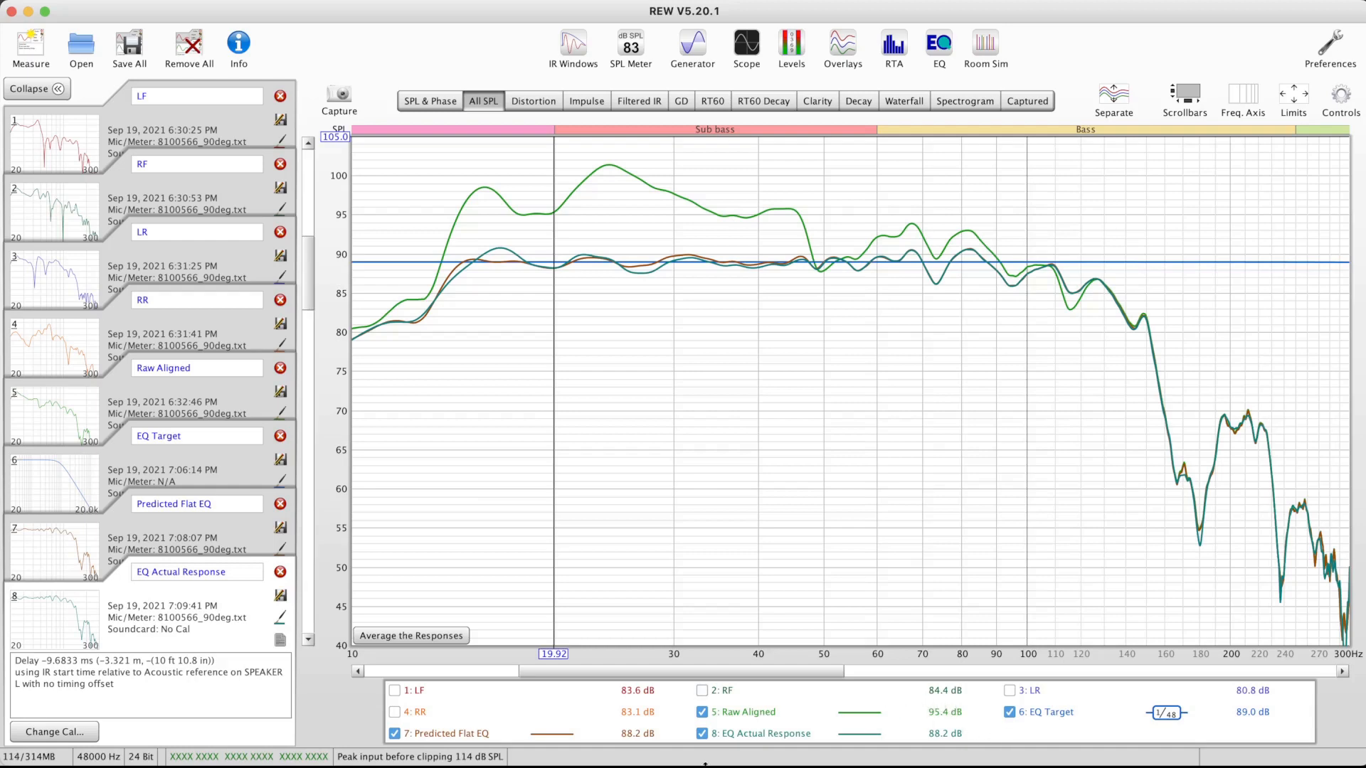
Hide the Raw Aligned trace and compare EQ Actual Response with the prediction and target at the low end, dips near 74 and 95 Hz, and 110 Hz
left_click(702, 711)
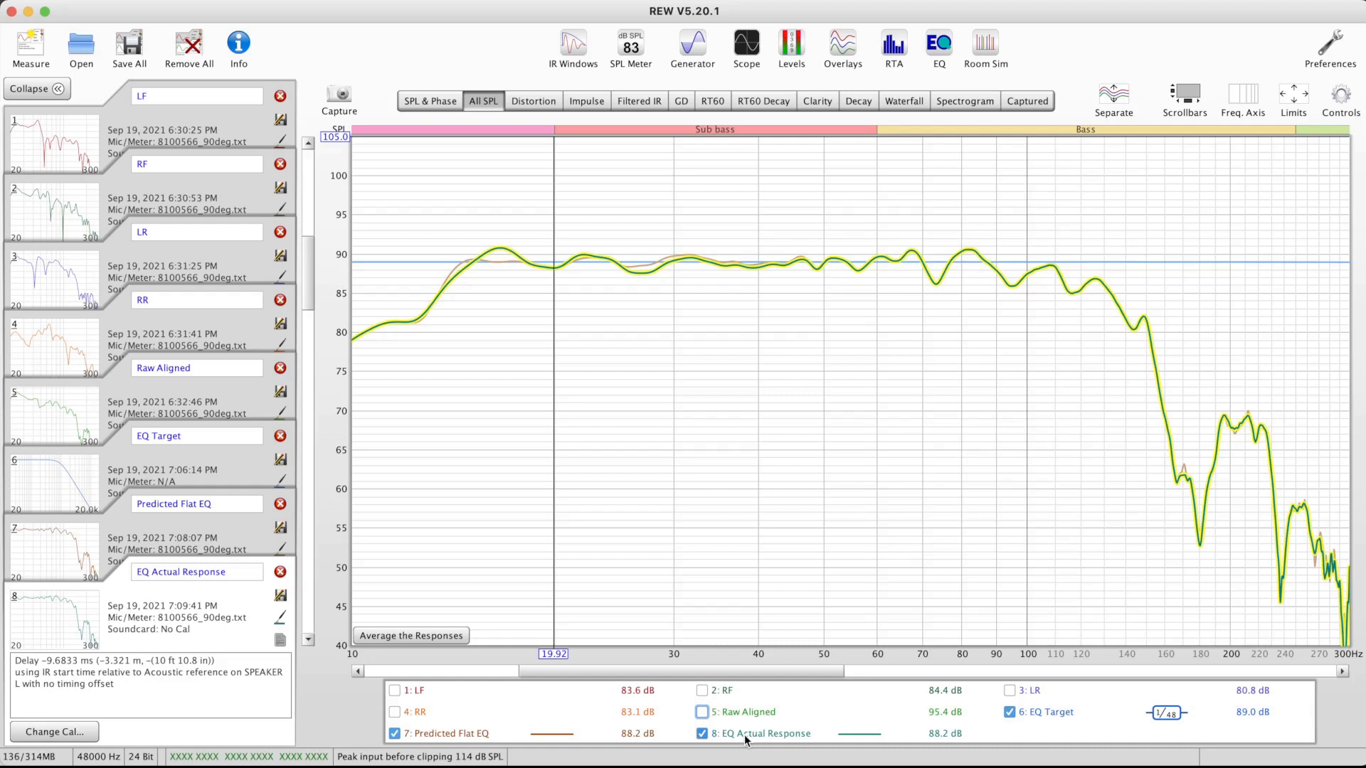
left_click(475, 262)
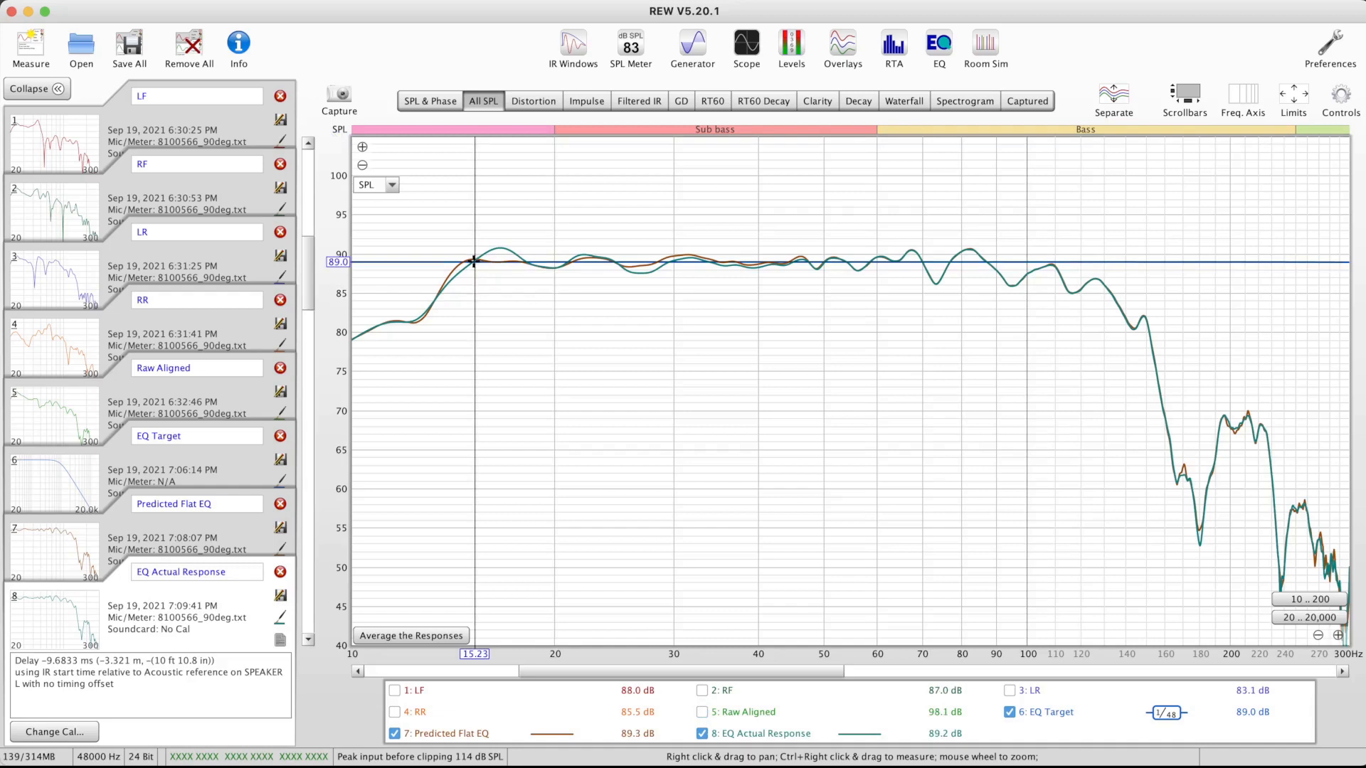
left_click(1052, 262)
left_click(1054, 262)
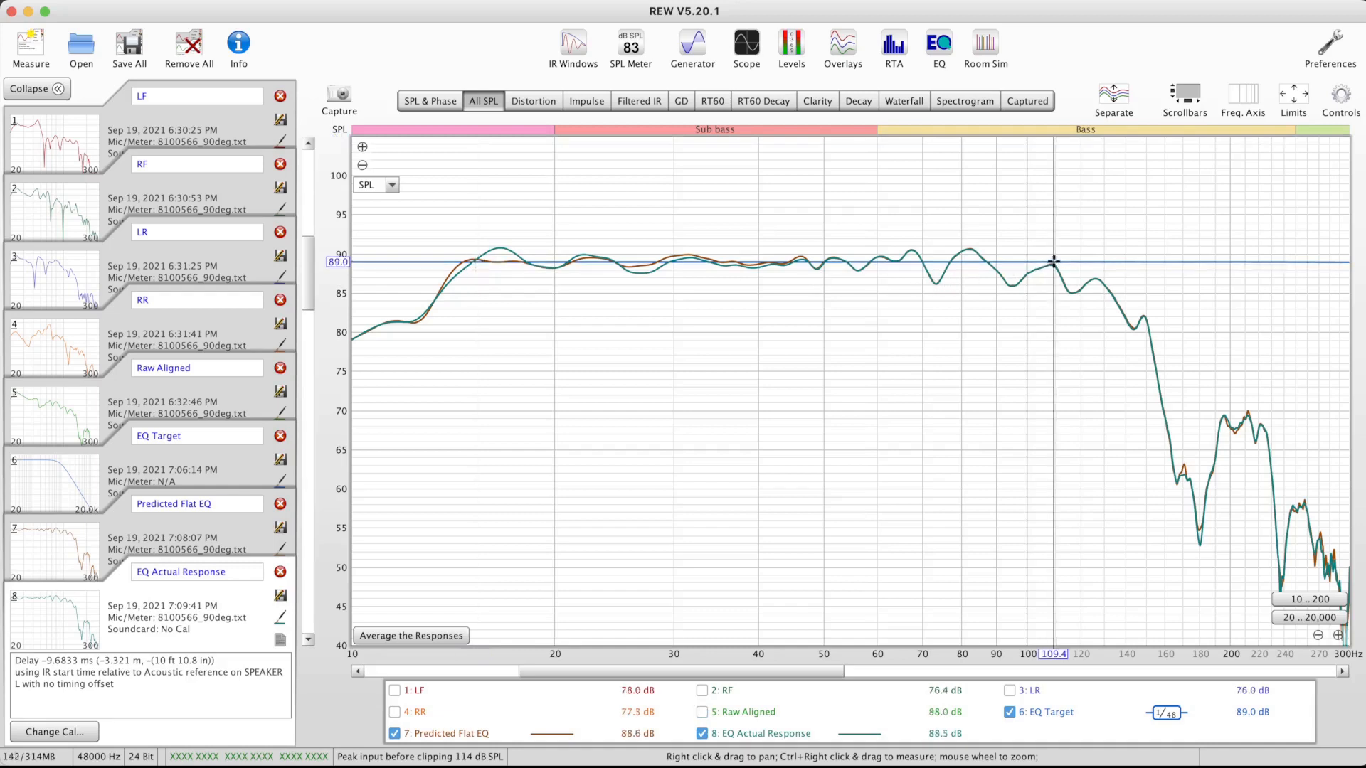
left_click(1012, 285)
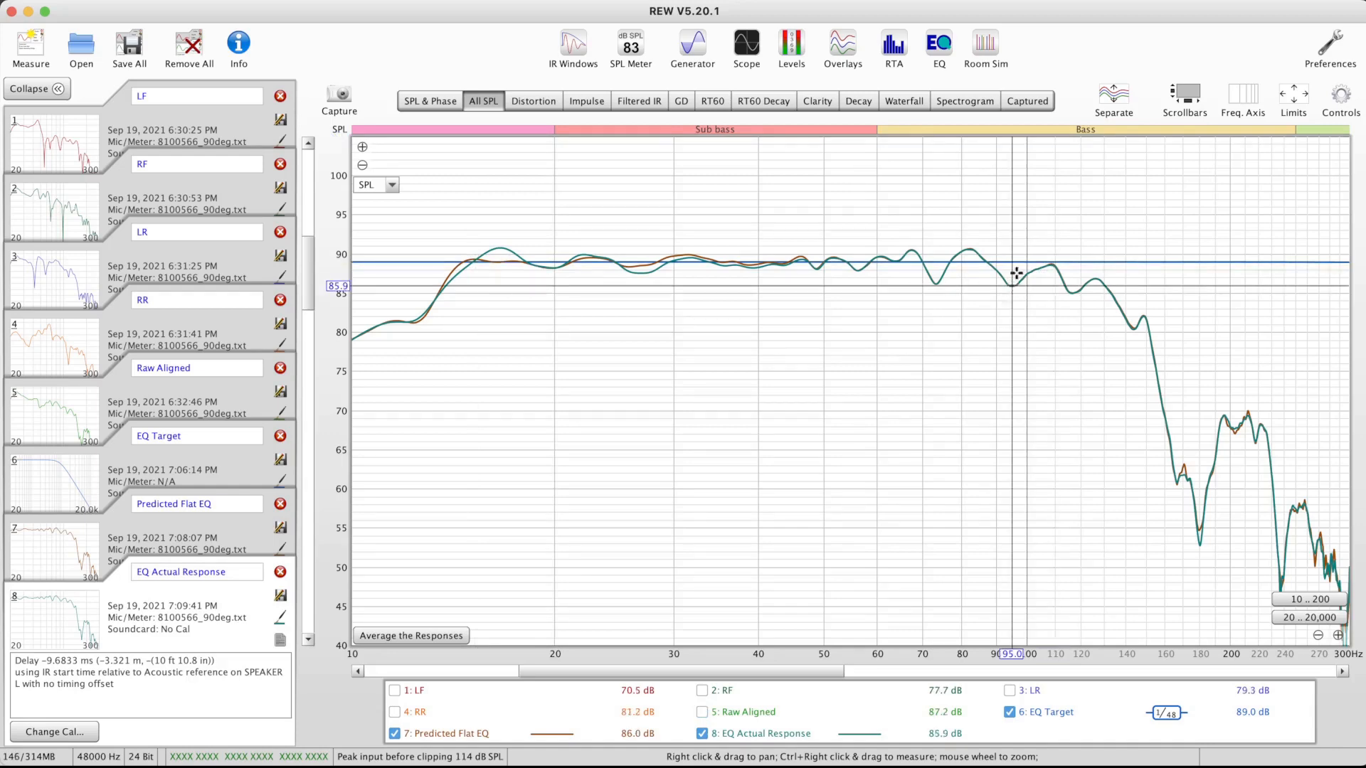
left_click(1012, 263)
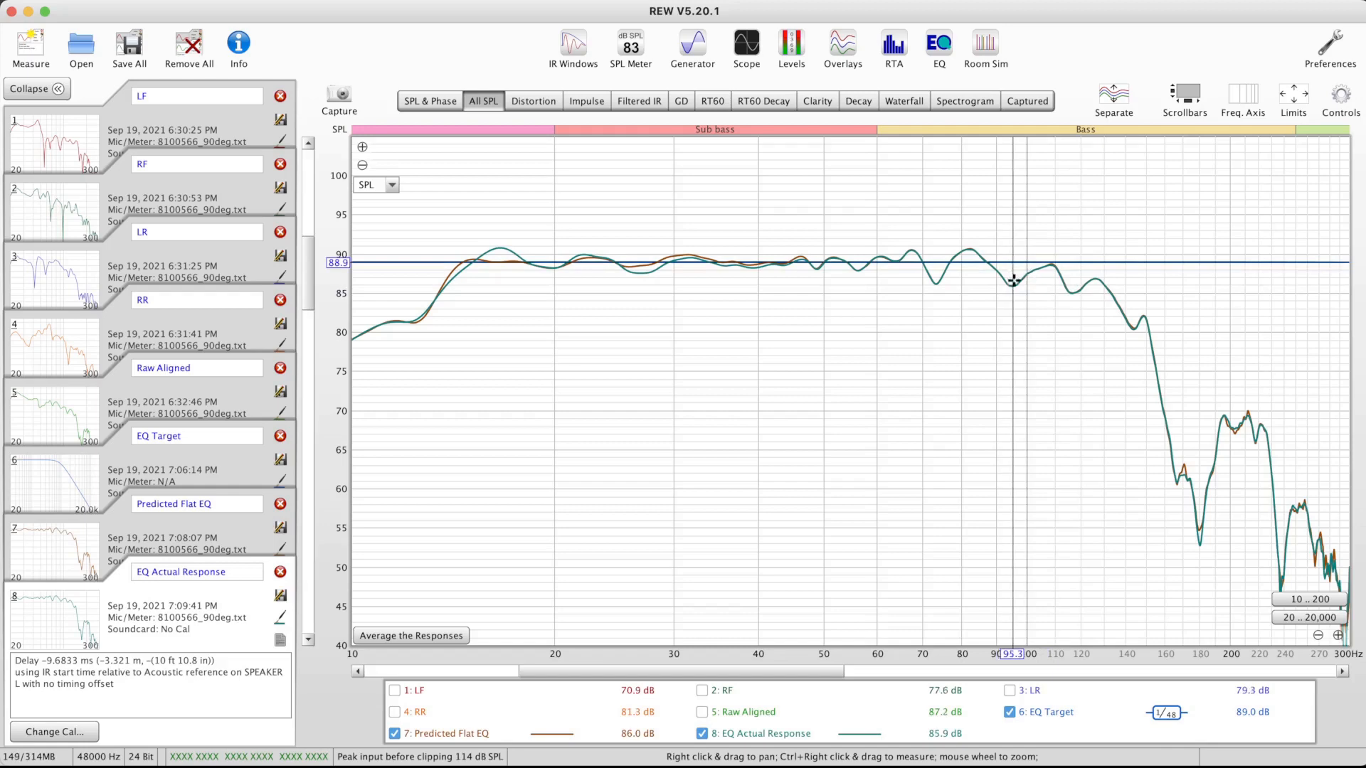
left_click(1013, 285)
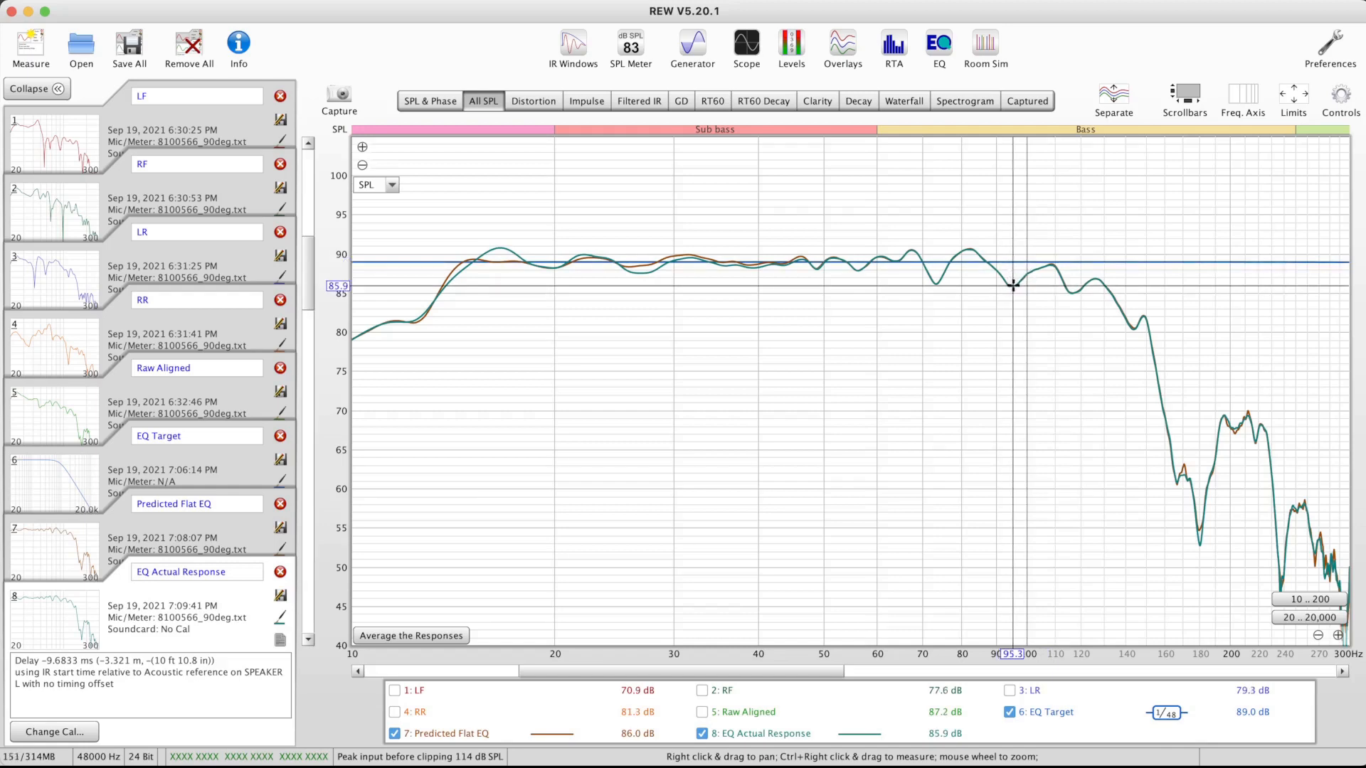
left_click(937, 285)
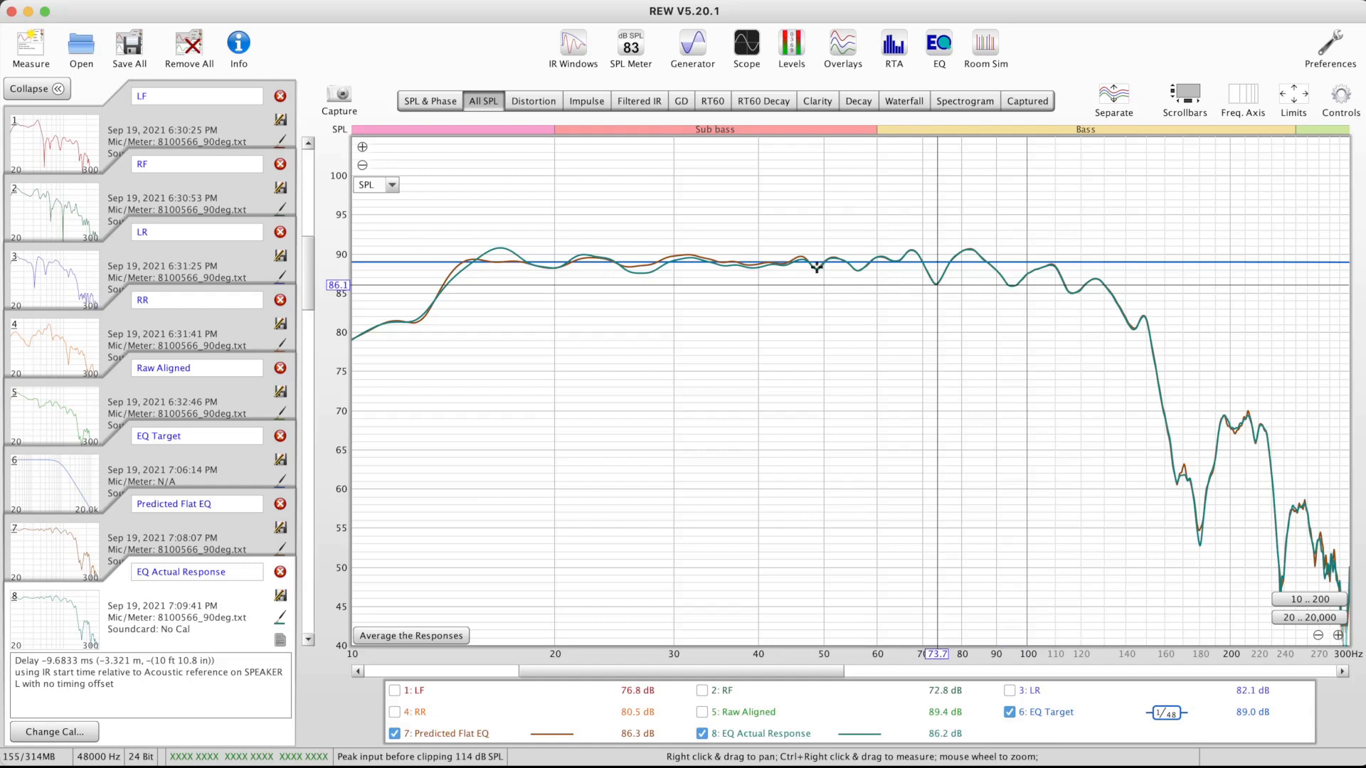
left_click(1055, 262)
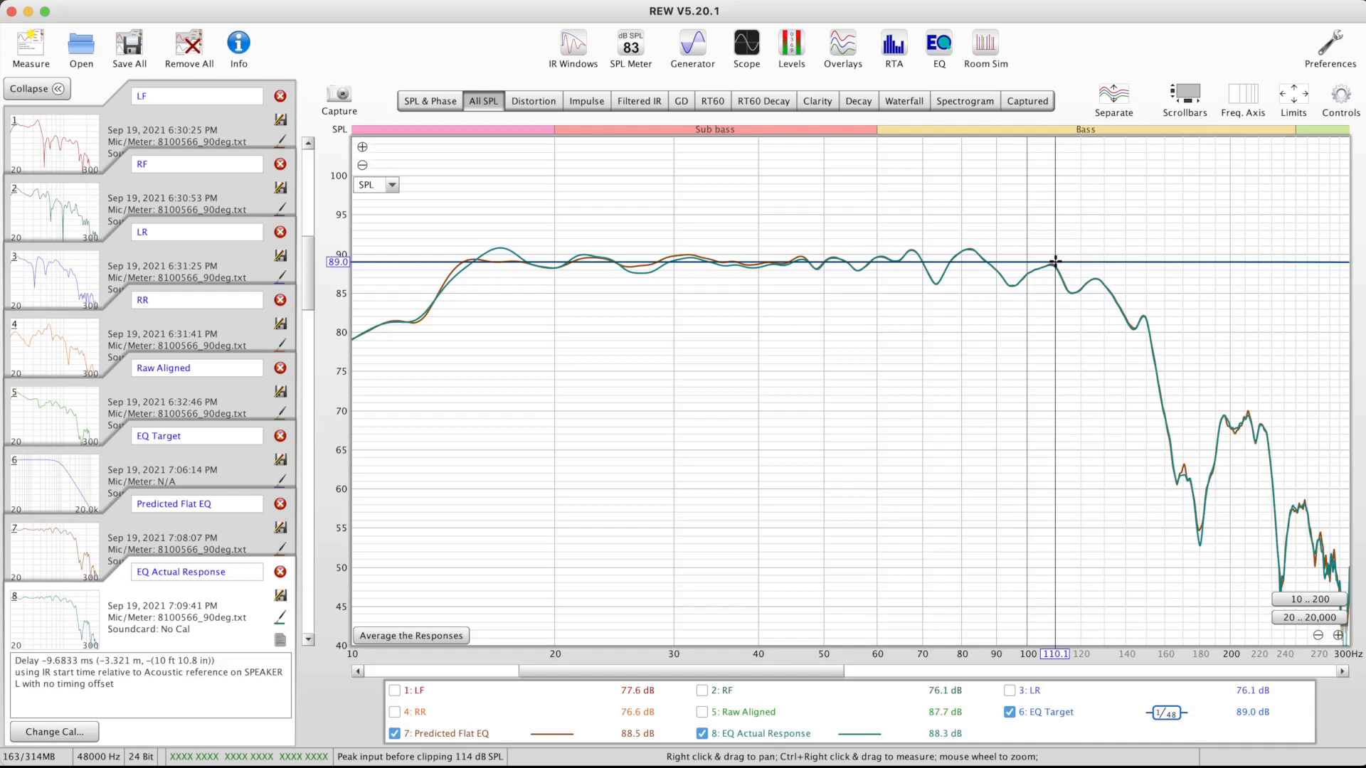
Open the EQ window for the Raw Aligned measurement, expand its target settings, and inspect the target line around 214 Hz
key("super+Tab")
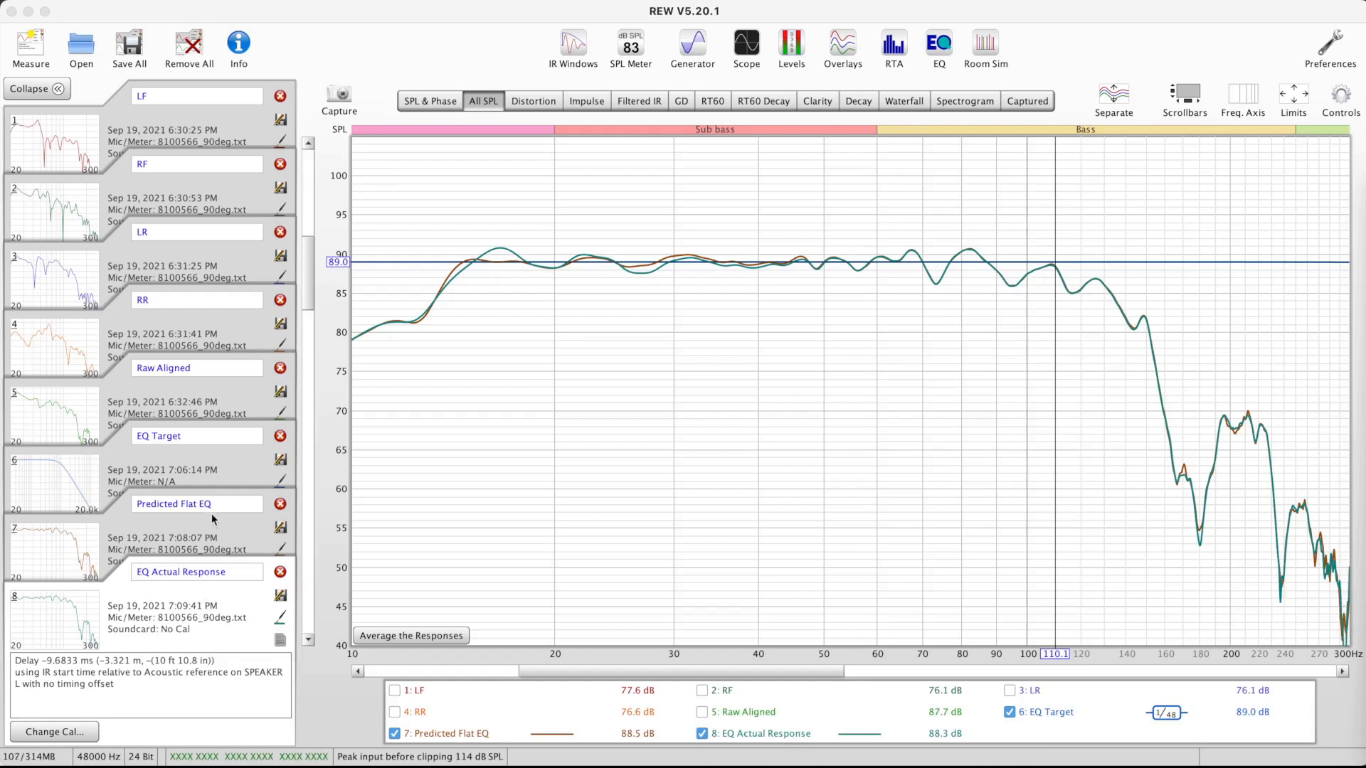
left_click(207, 396)
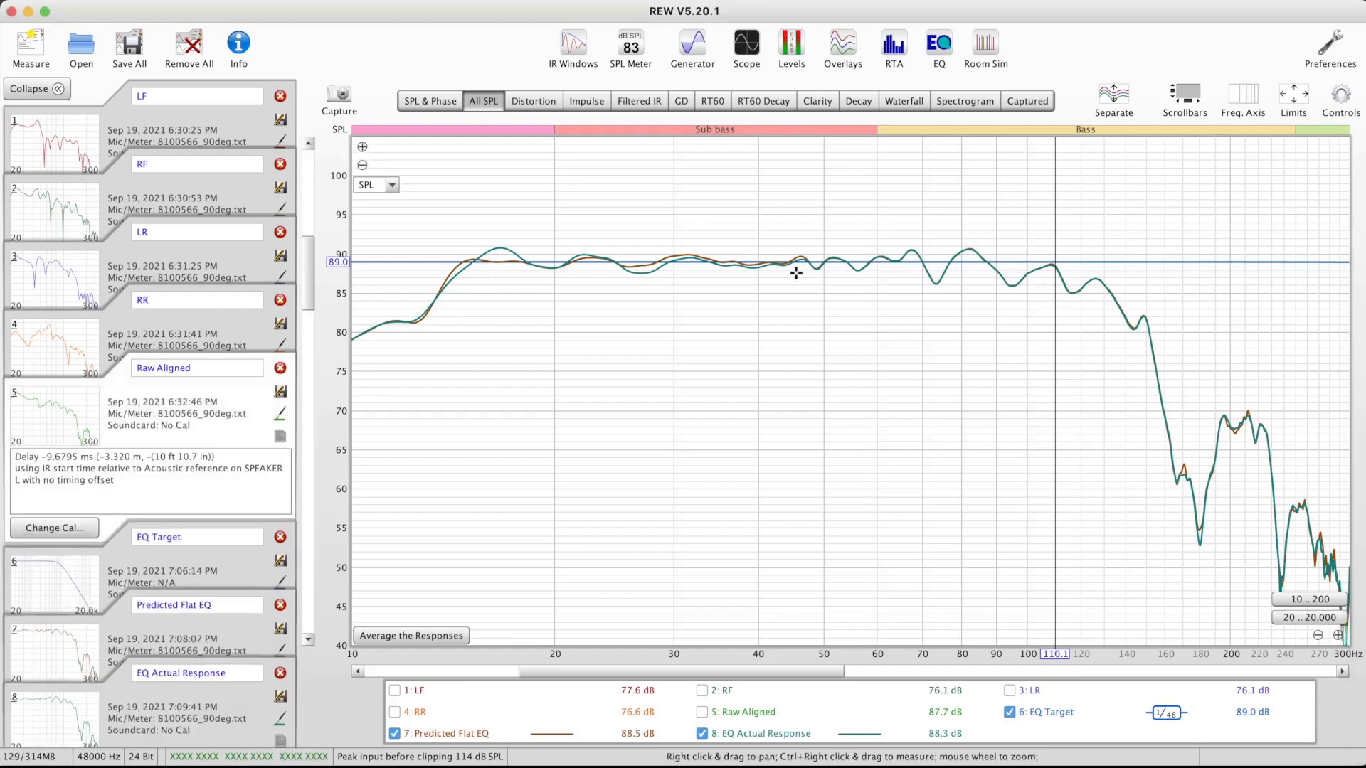
left_click(940, 47)
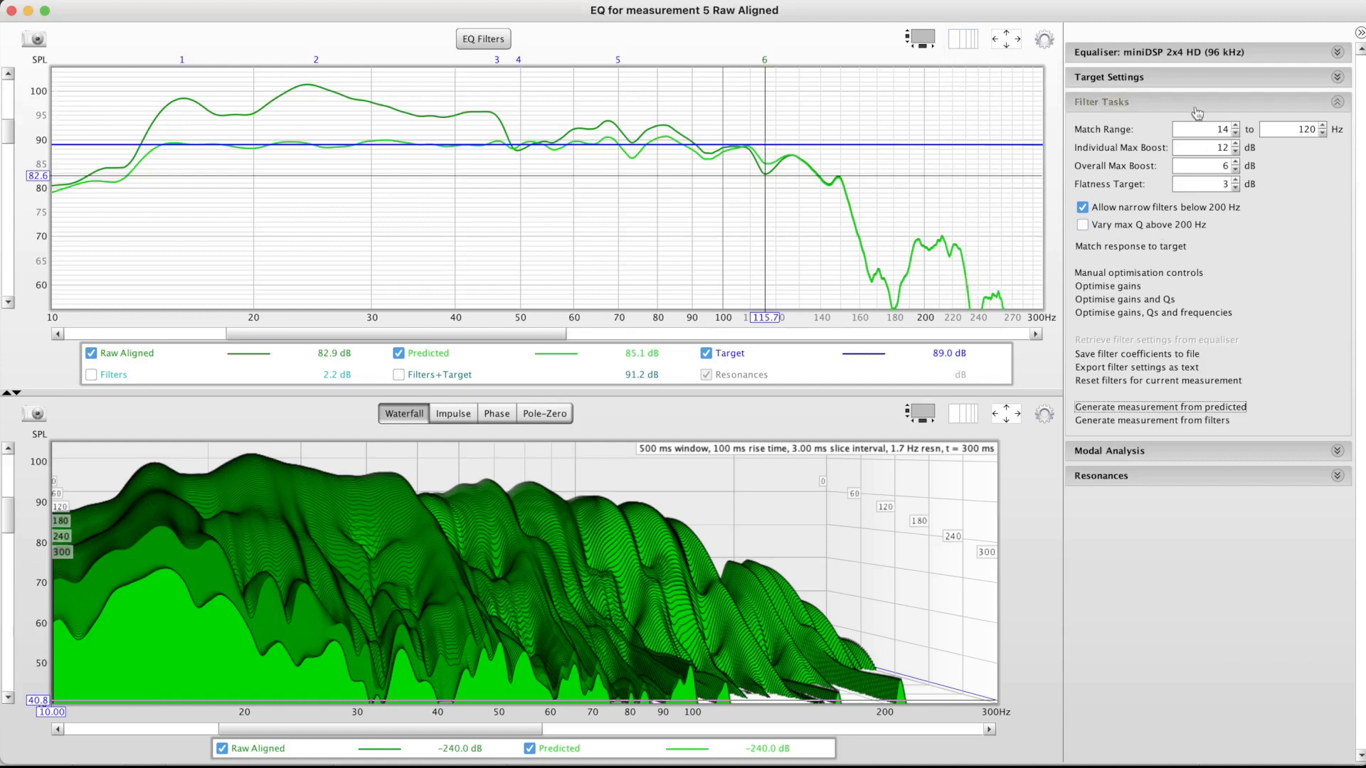
left_click(1188, 76)
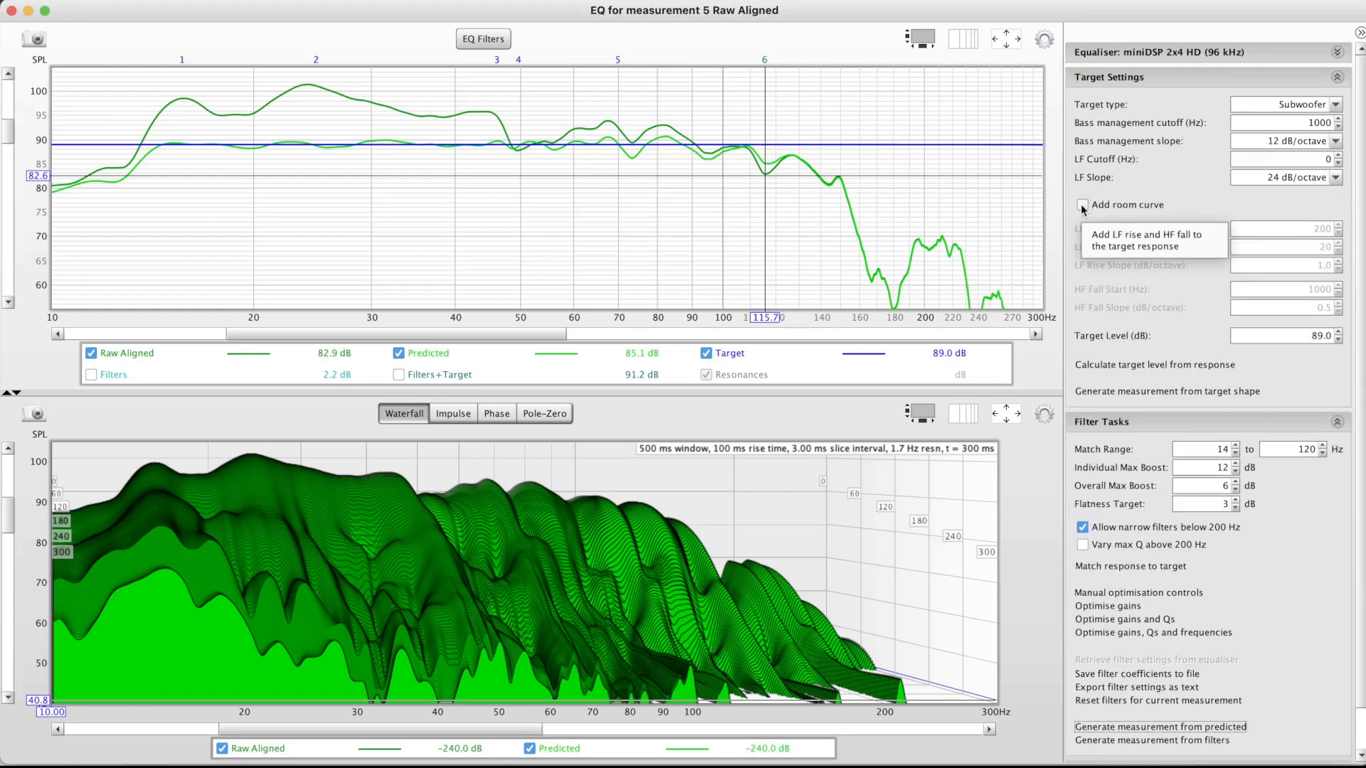
left_click(944, 145)
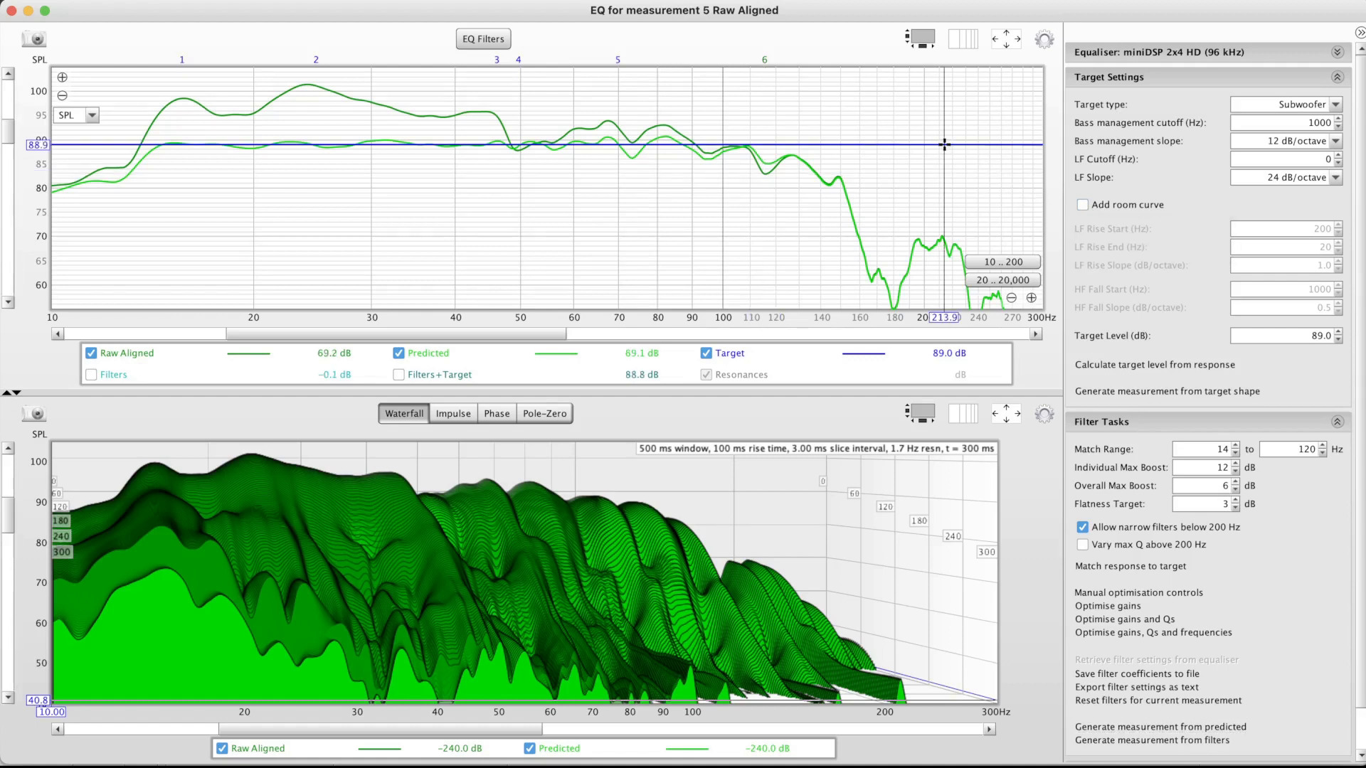
Add the room curve to the target and hide the Predicted and Raw Aligned traces in the SPL graph
left_click(1082, 206)
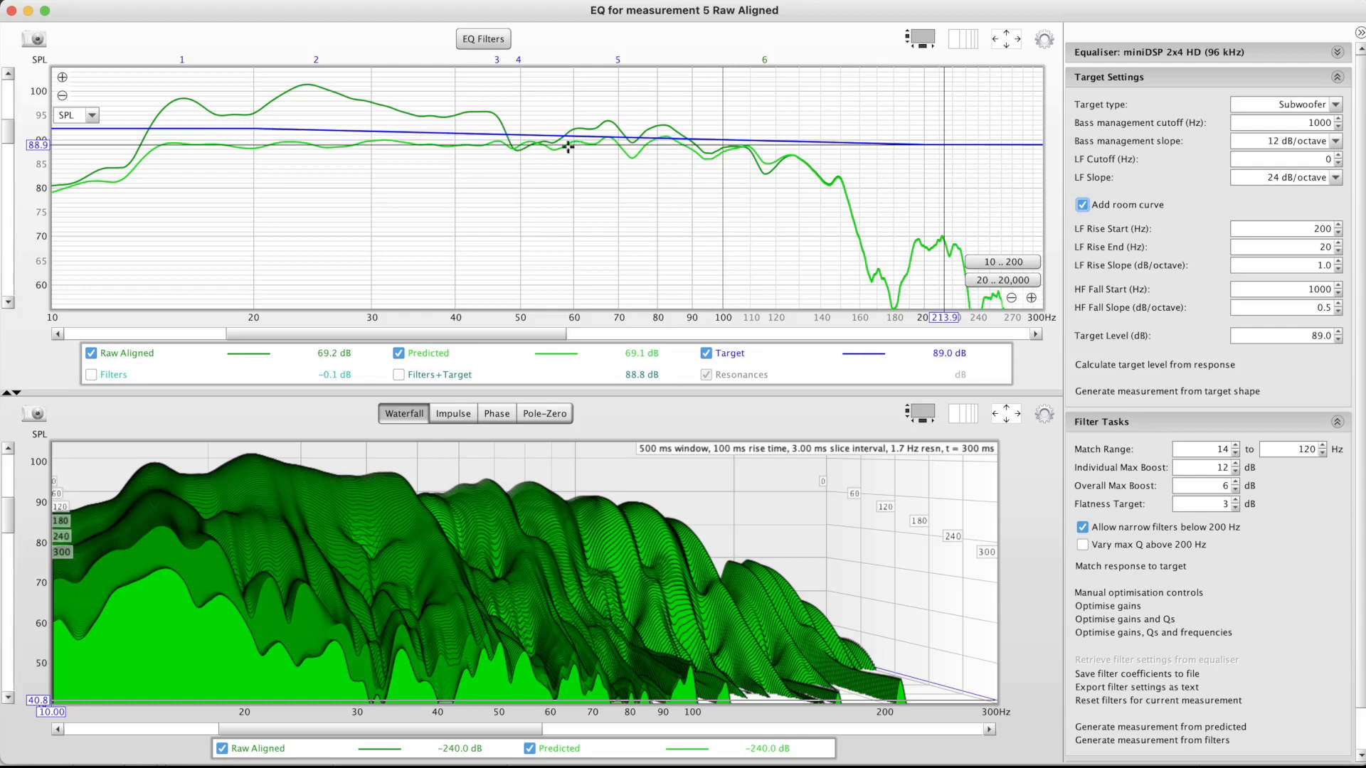
left_click(398, 352)
left_click(89, 353)
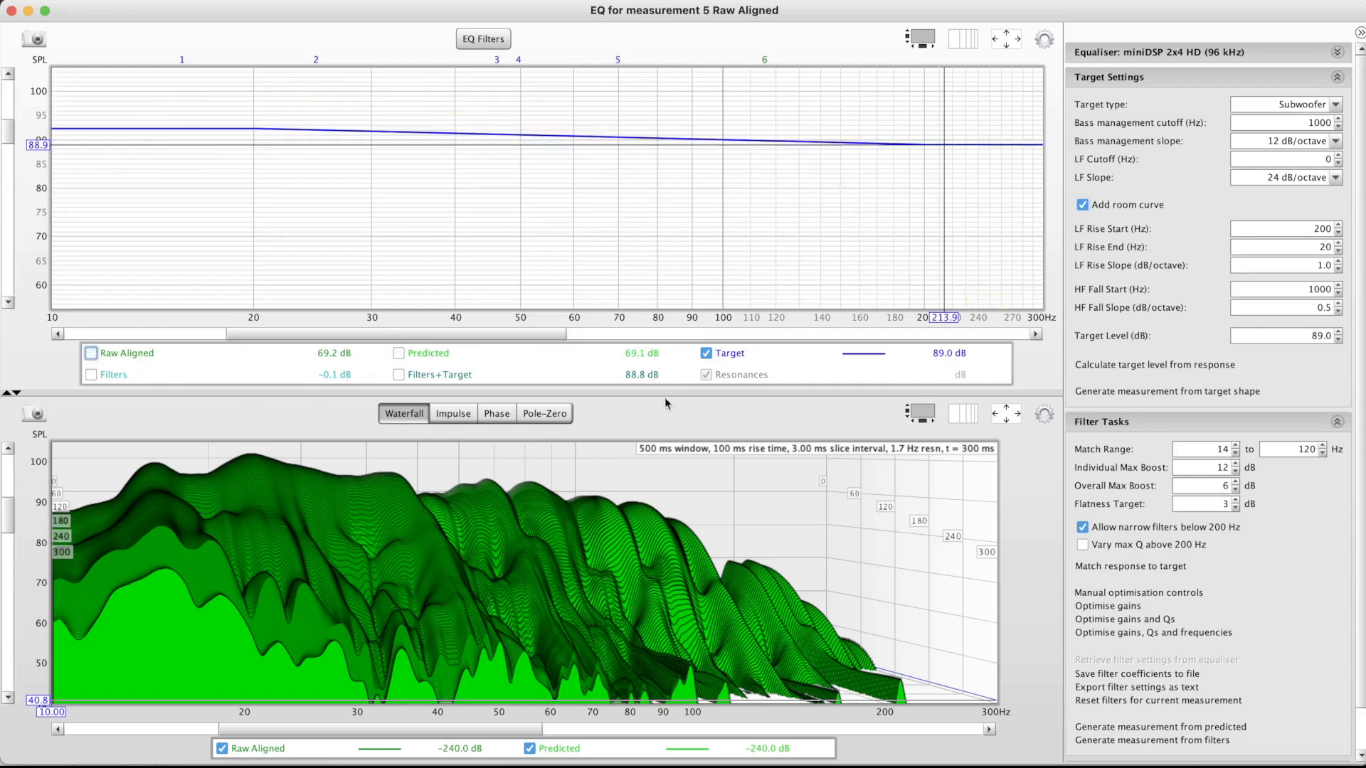
left_click(1082, 205)
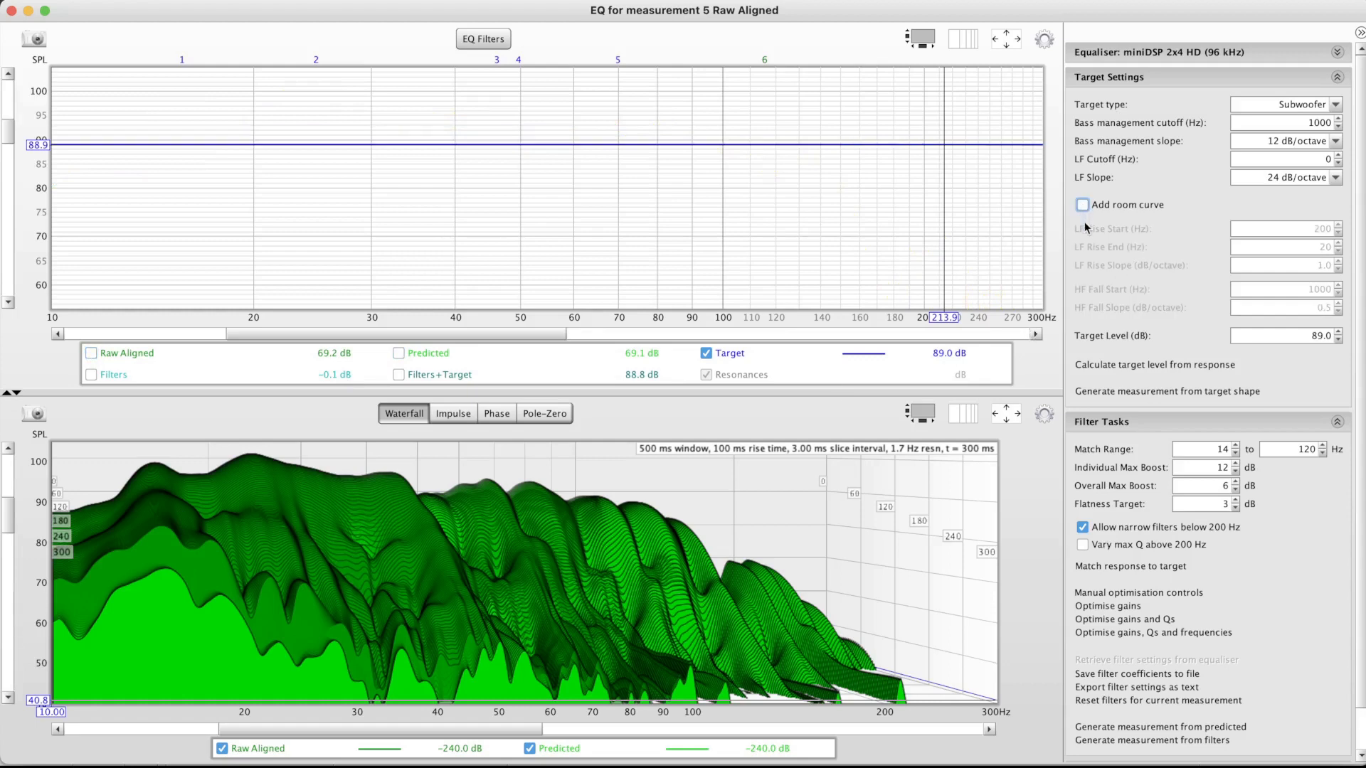
left_click(1082, 205)
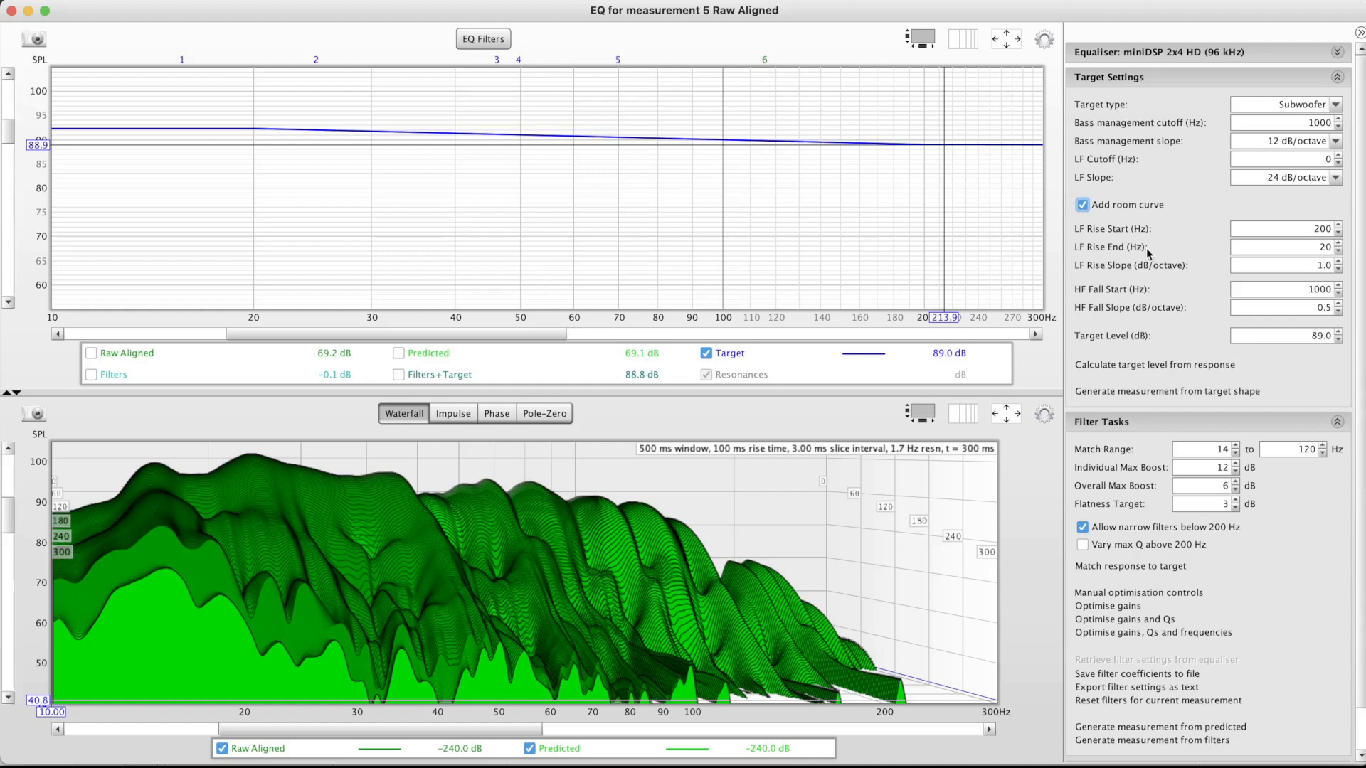
Set the room curve's LF Rise Start to 100 Hz and show the Raw Aligned trace in the SPL graph
double_click(1321, 229)
type("100")
key("Tab")
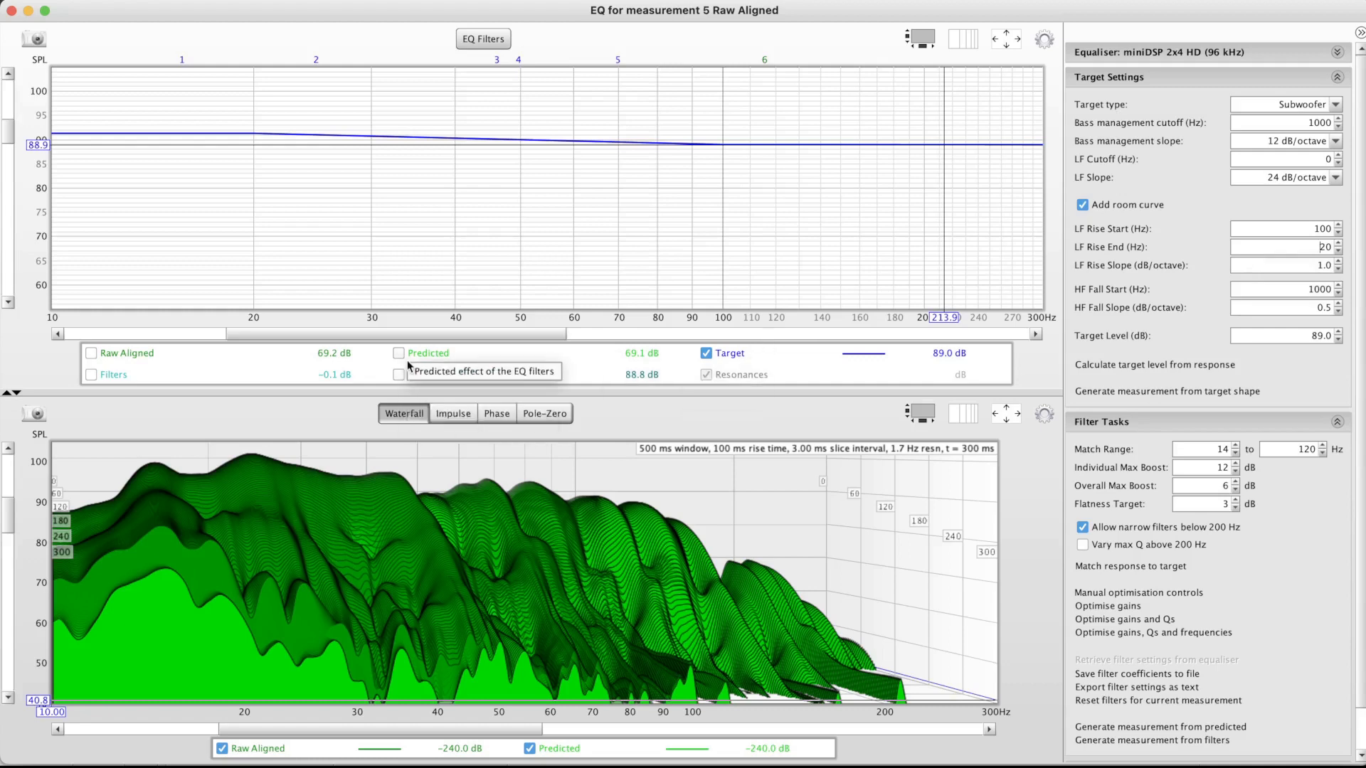
left_click(143, 351)
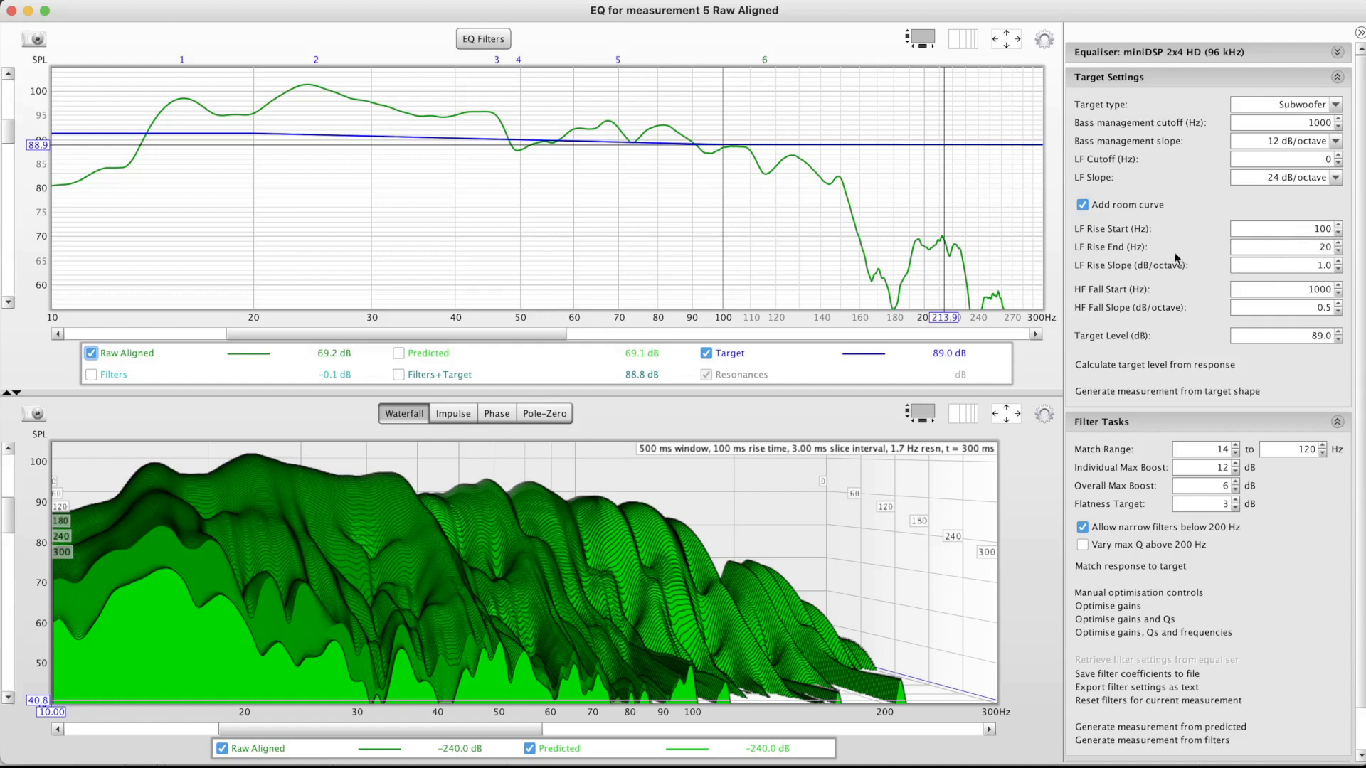
Set the LF Rise Slope to 0.0 dB/octave and inspect the target level around 100 Hz
double_click(1304, 266)
type("9")
left_click(1307, 288)
double_click(1329, 266)
type("0")
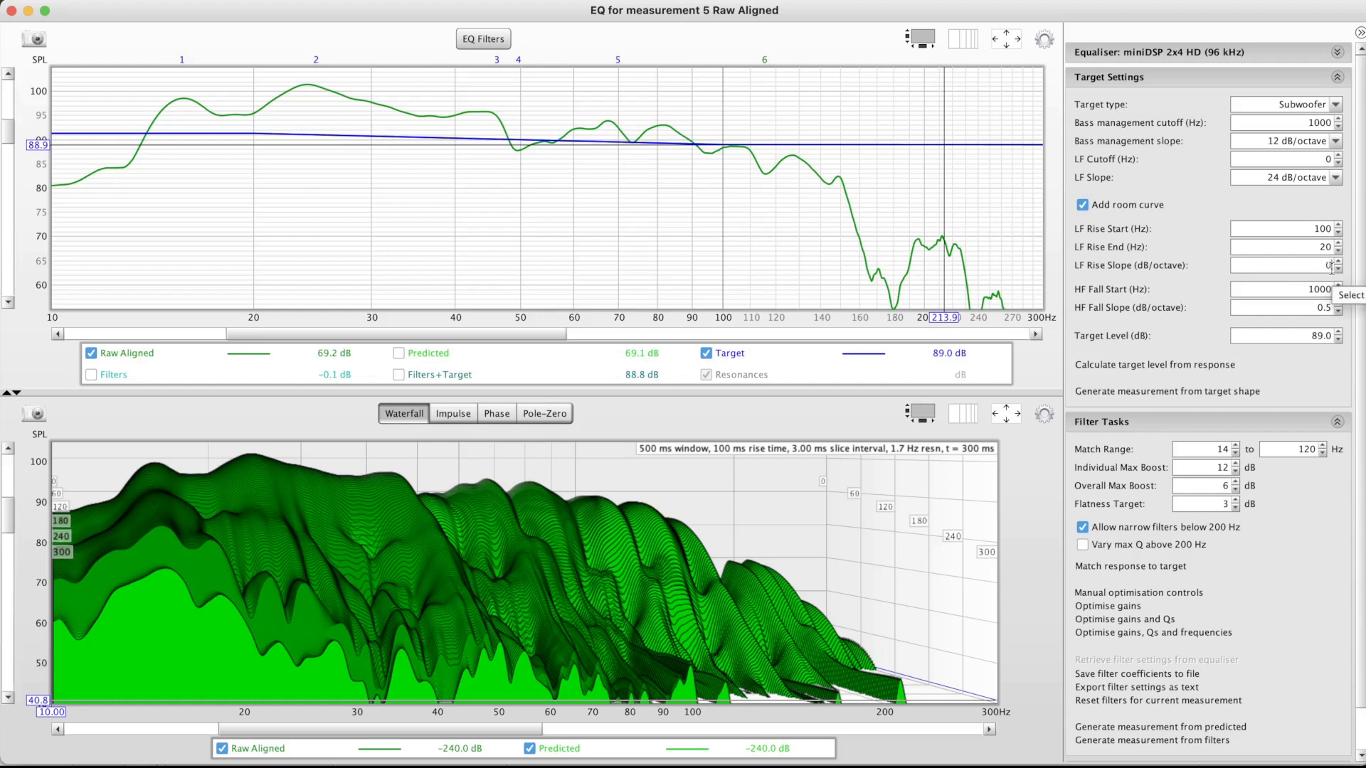
key("Tab")
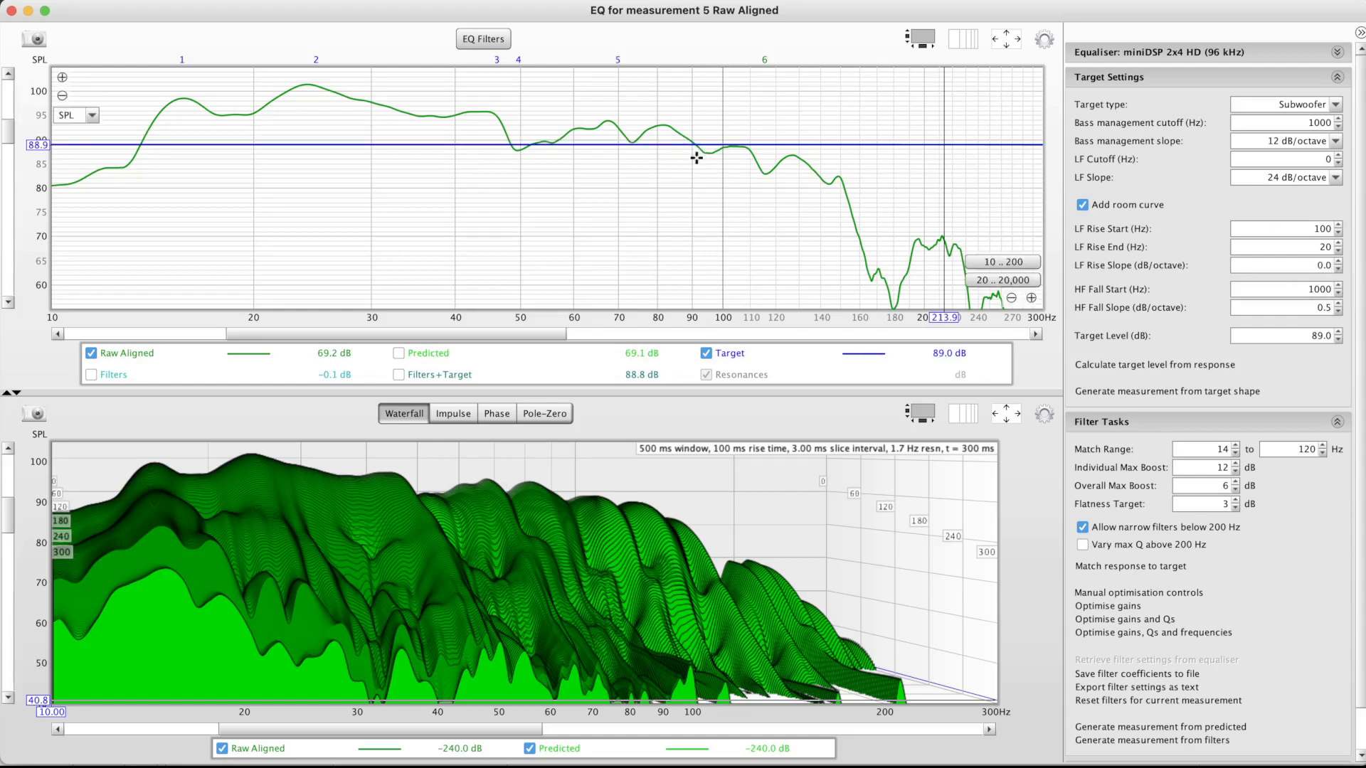
left_click(721, 144)
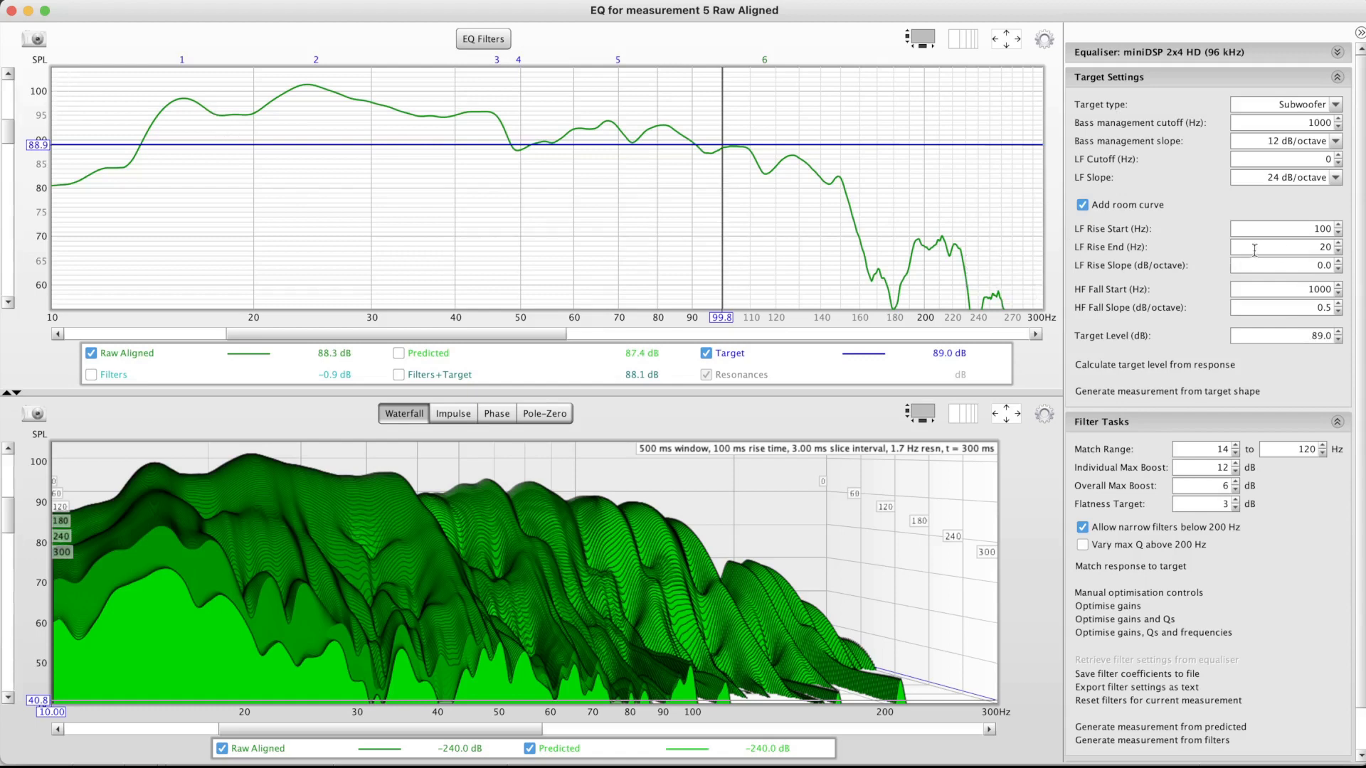
Set the LF Rise Slope to 1.5 dB/octave and inspect the target level around 18 Hz
left_click(1322, 265)
type("1.5")
key("Tab")
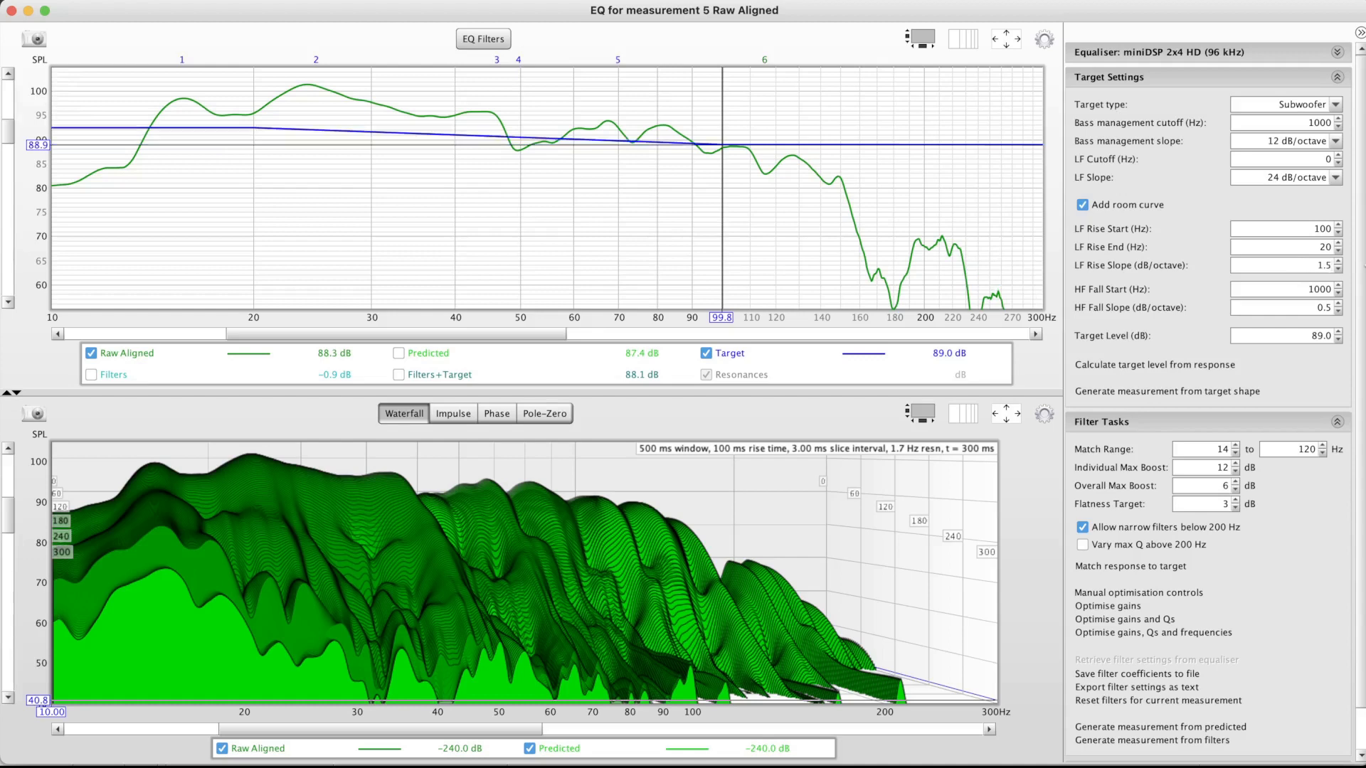
left_click(225, 127)
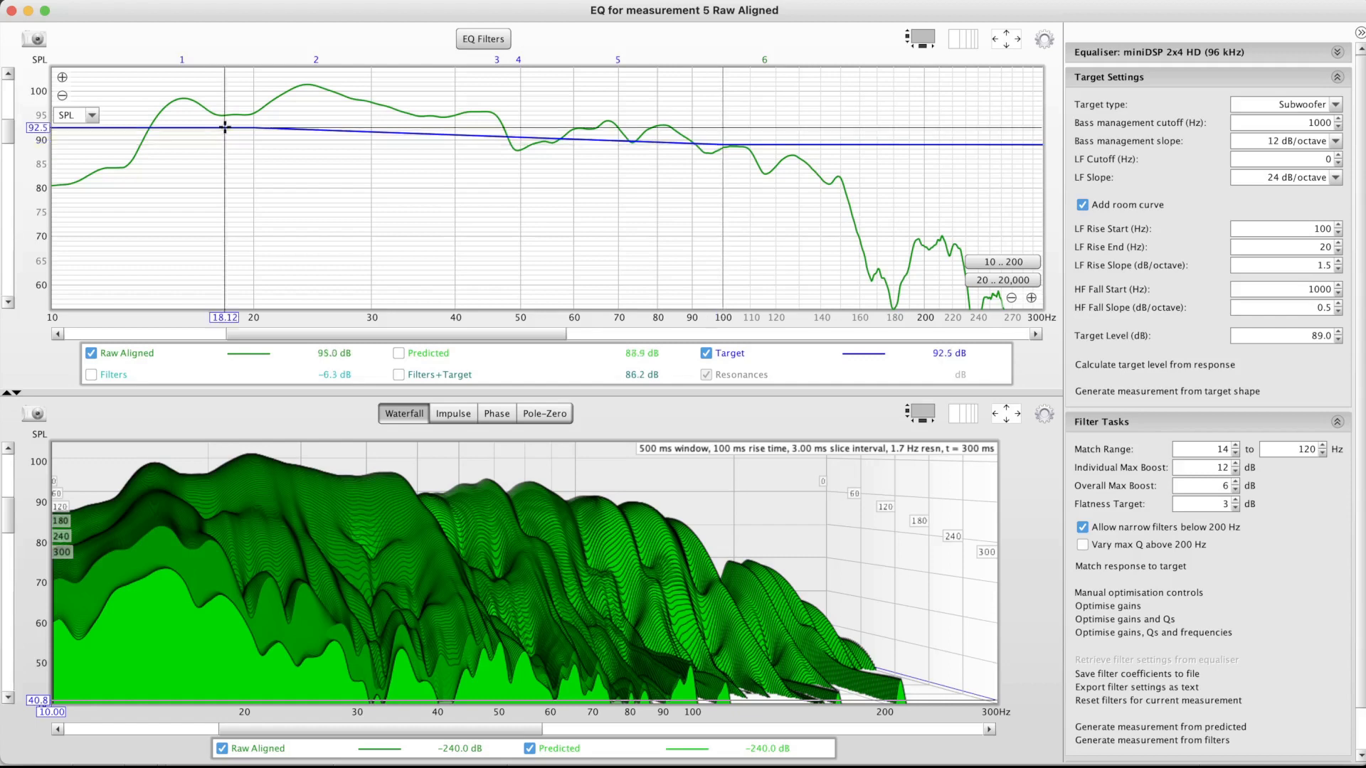
left_click(221, 128)
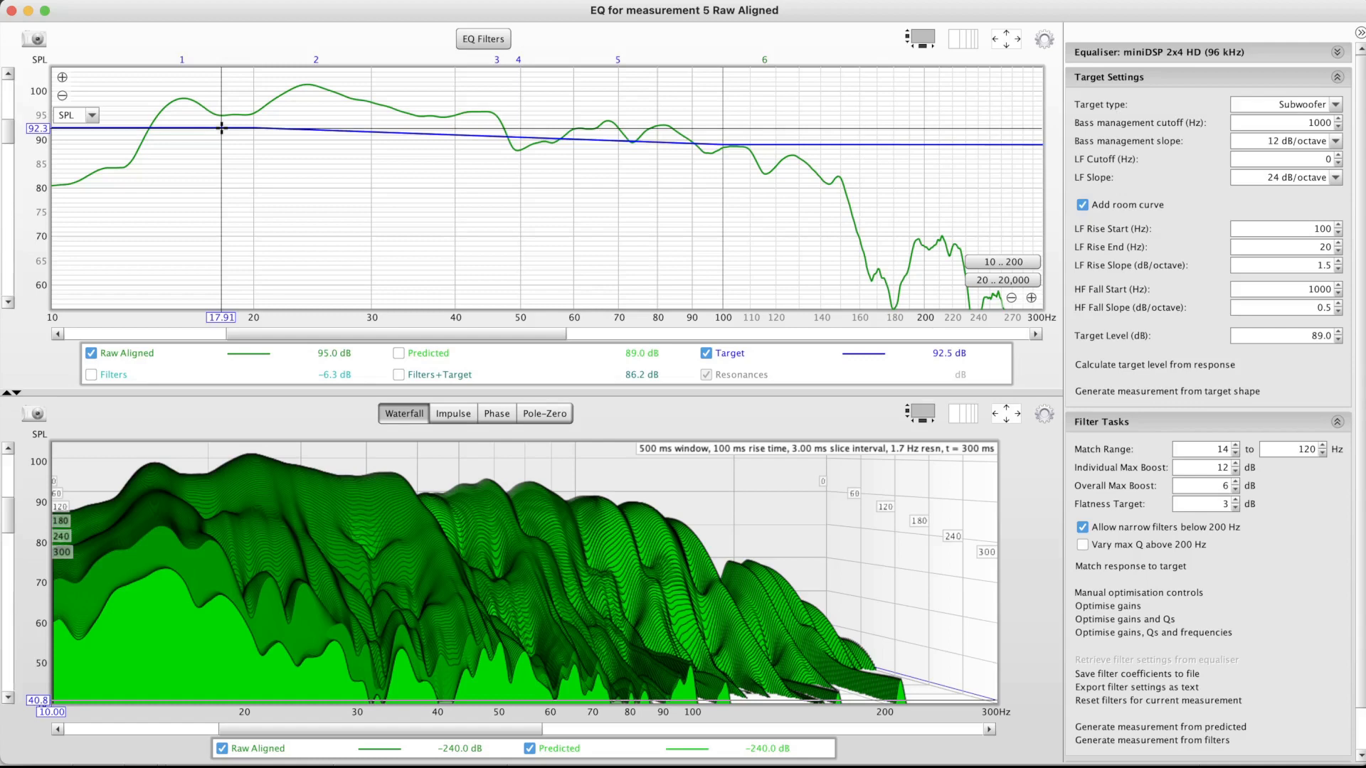
Set the LF Rise Slope to 3.0 dB/octave
left_click(1293, 267)
type("3")
key("Return")
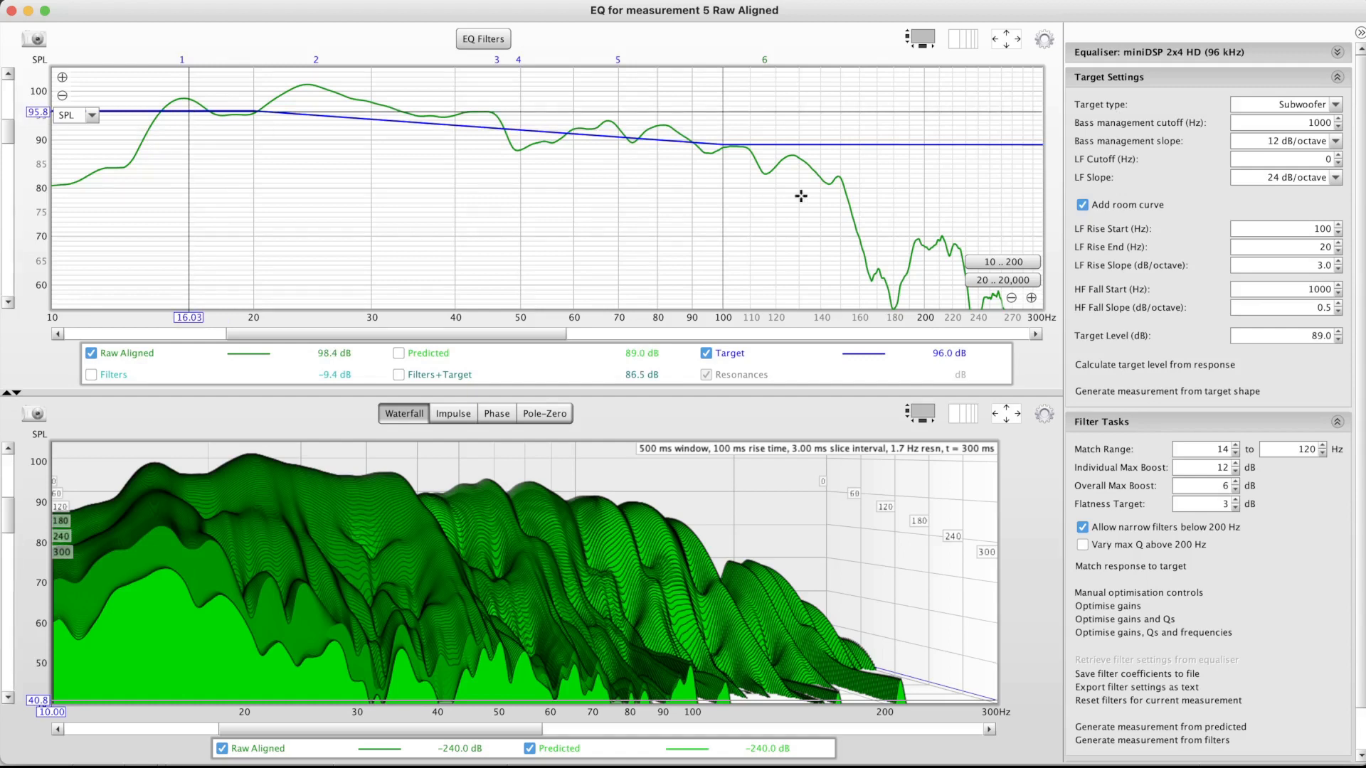
Set the LF Rise Slope to 4.5 dB/octave and inspect the target level around 15 Hz
left_click(1310, 266)
type("4.5")
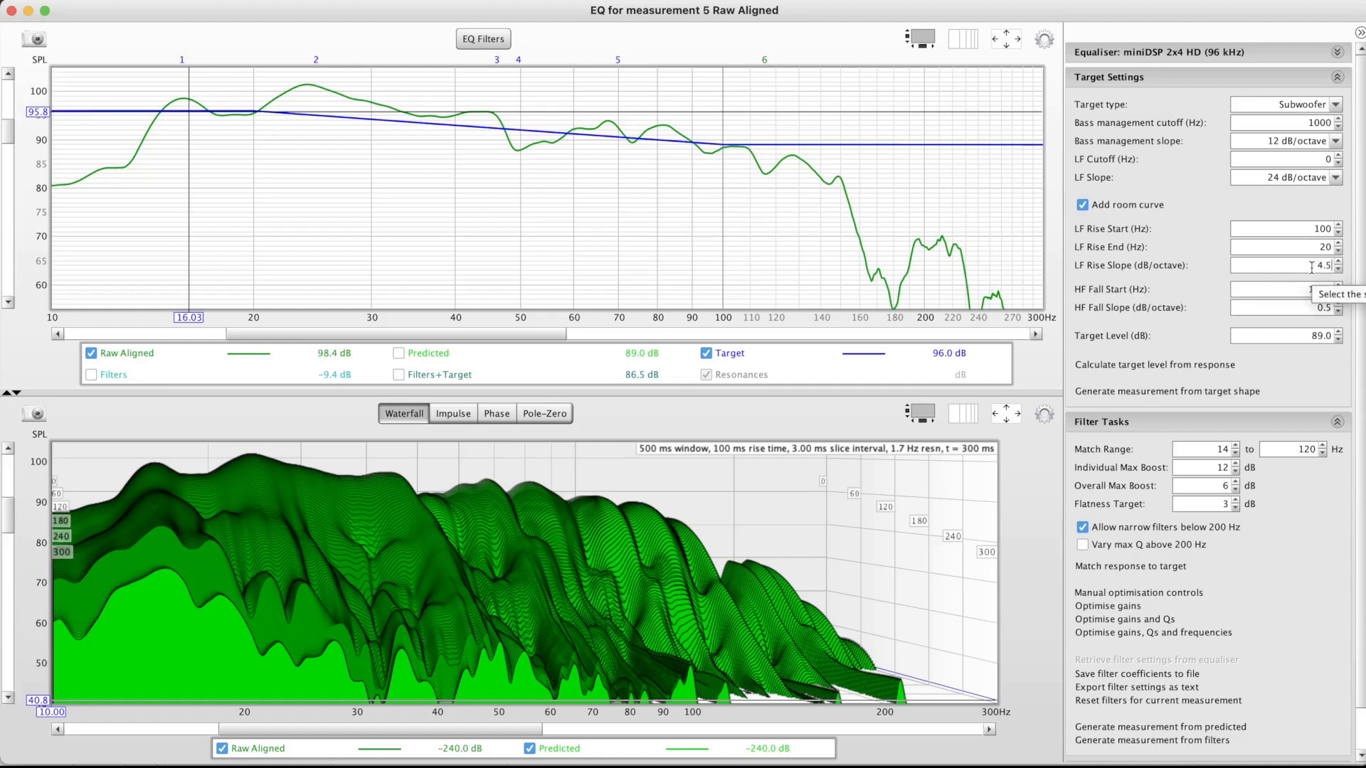
key("Return")
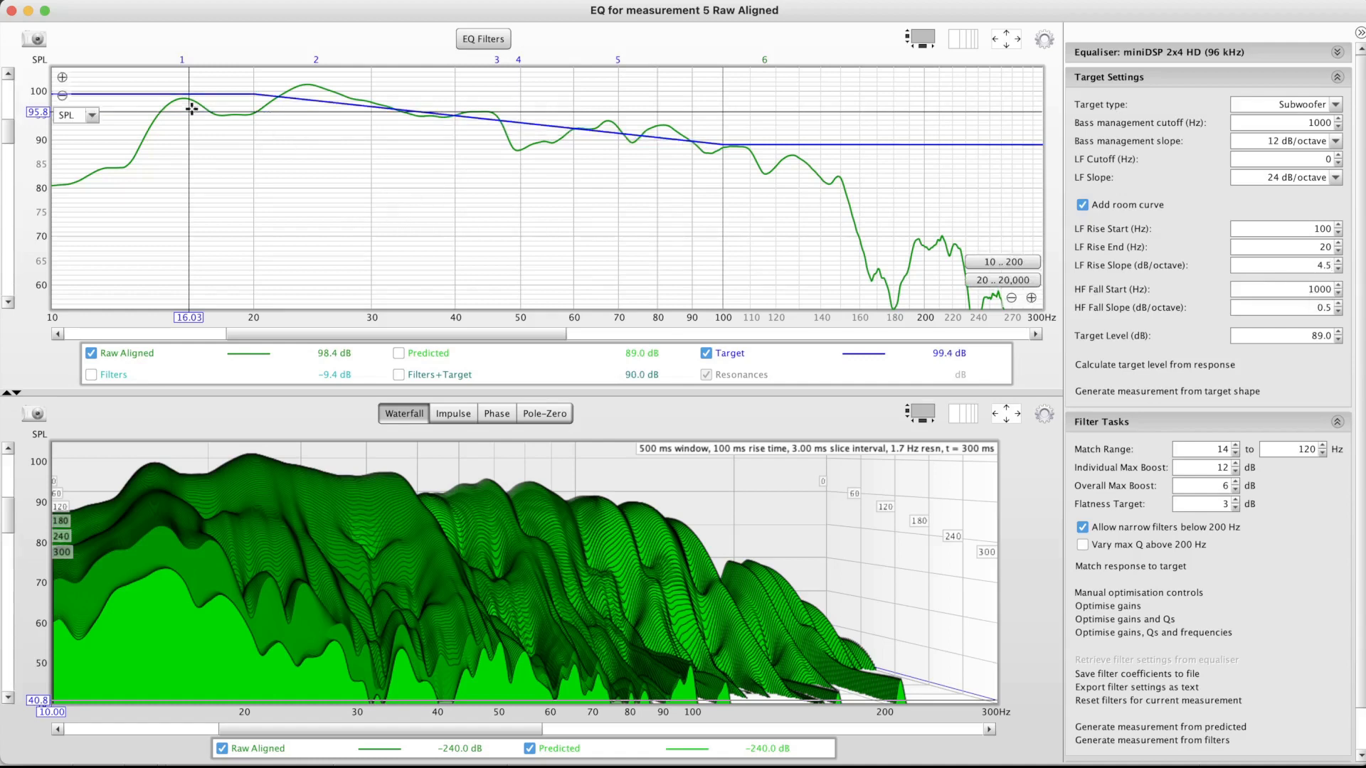
left_click(175, 93)
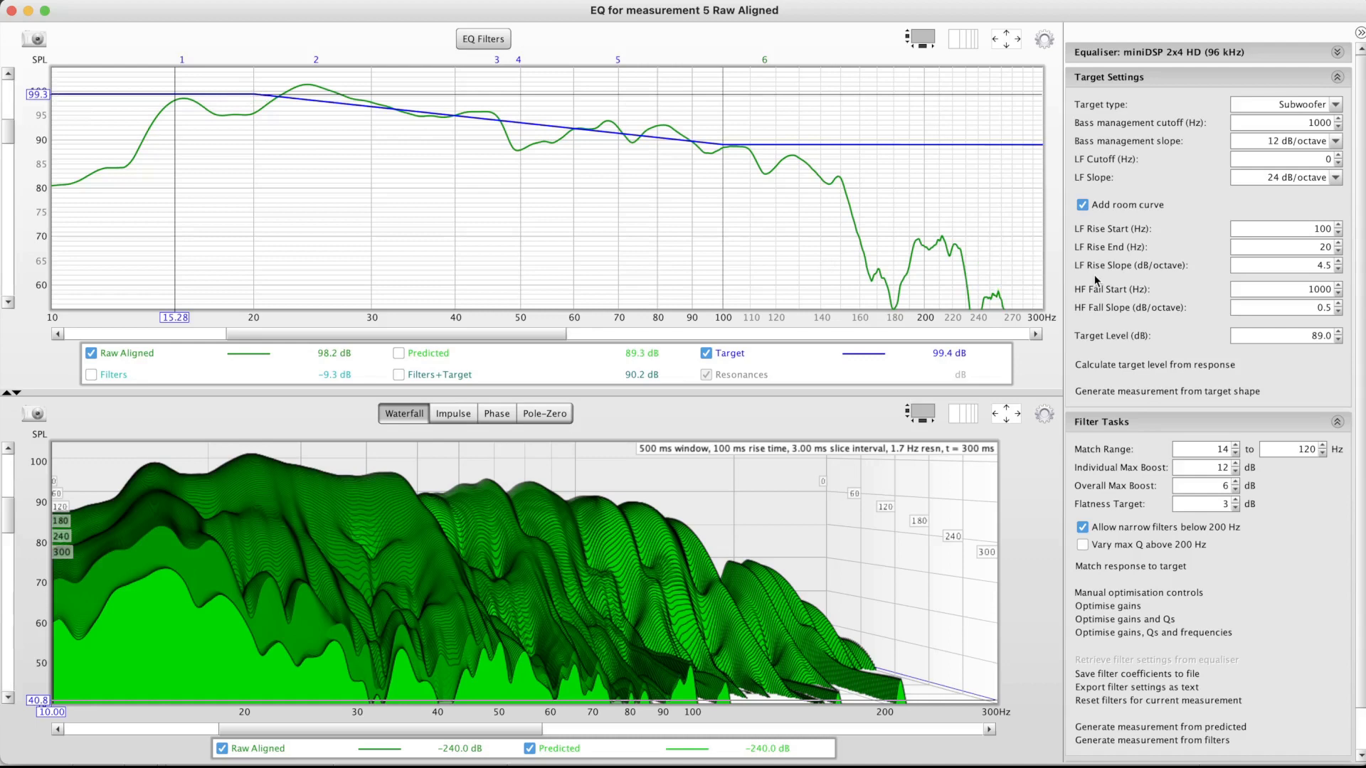
Set the LF Rise Slope to 0.0 dB/octave and turn off the room curve in the target settings
left_click(1280, 265)
type("0")
key("Return")
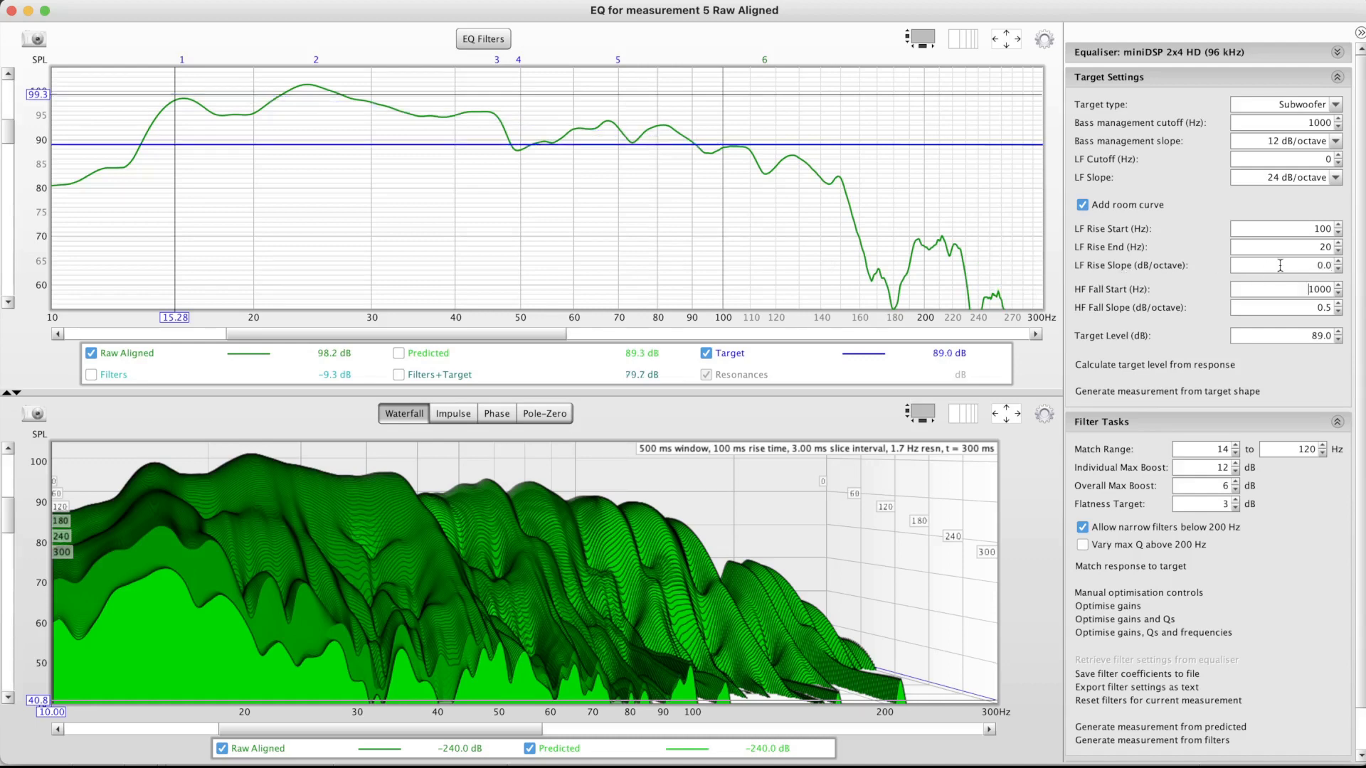
left_click(1082, 204)
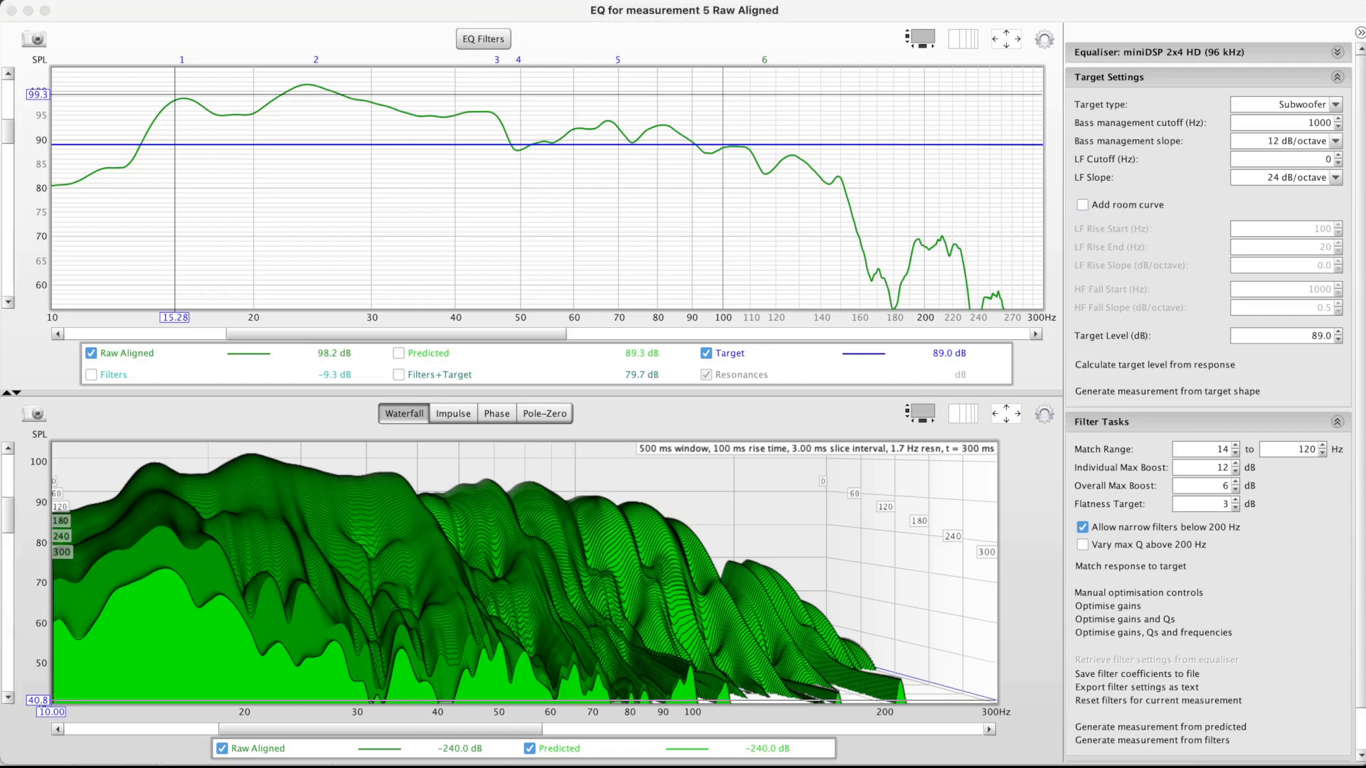
Switch to the MiniDSP-2x4-HD plugin and rename Input1 as SDP-55 in its inputs and routing
left_click_drag(929, 390, 771, 59)
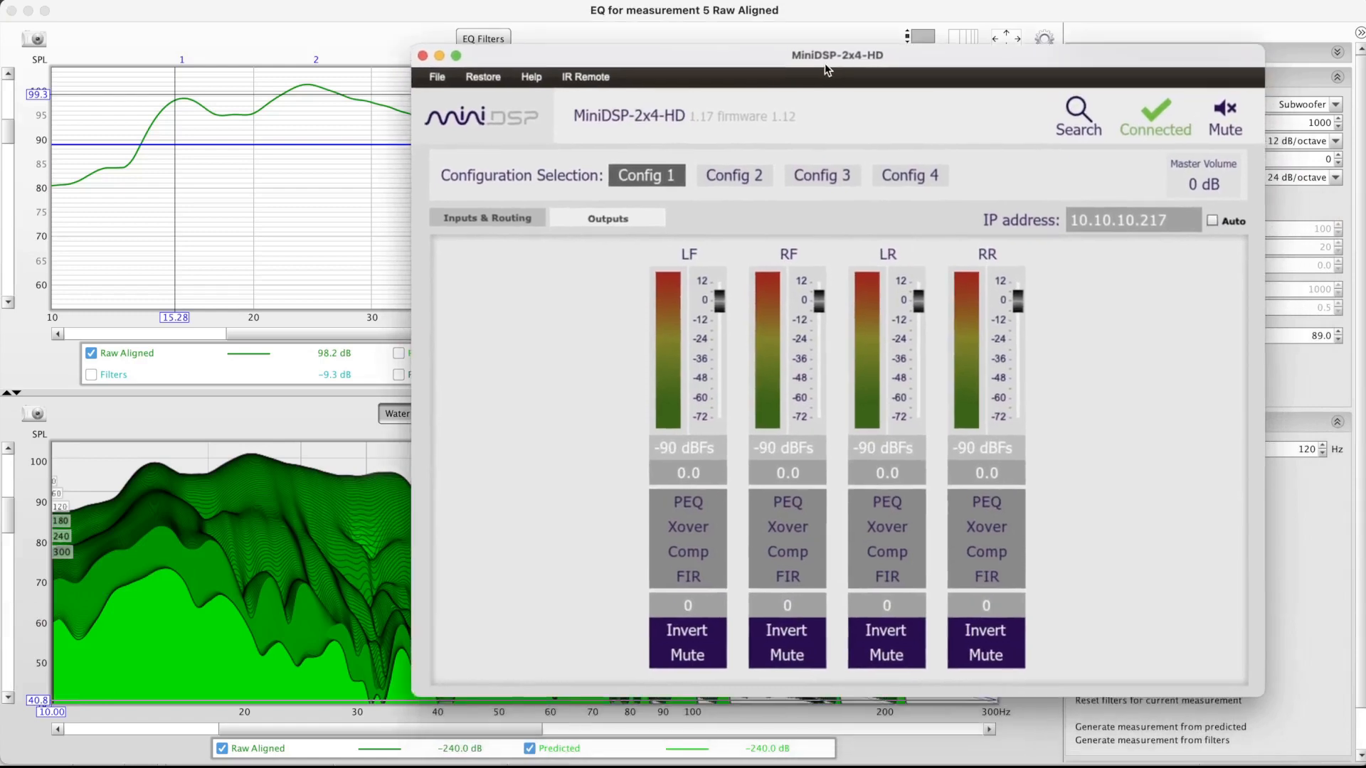
left_click(480, 216)
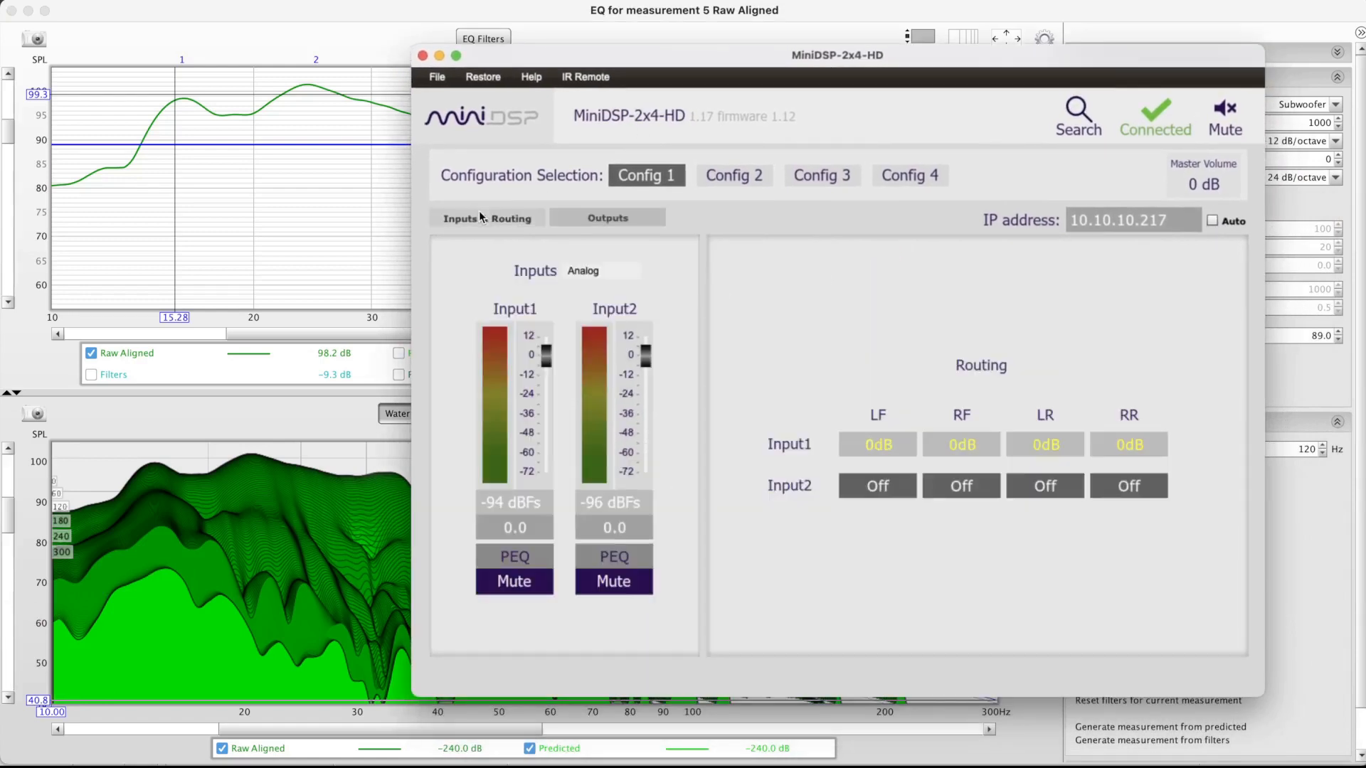
double_click(516, 311)
type("SDP-55")
key("Tab")
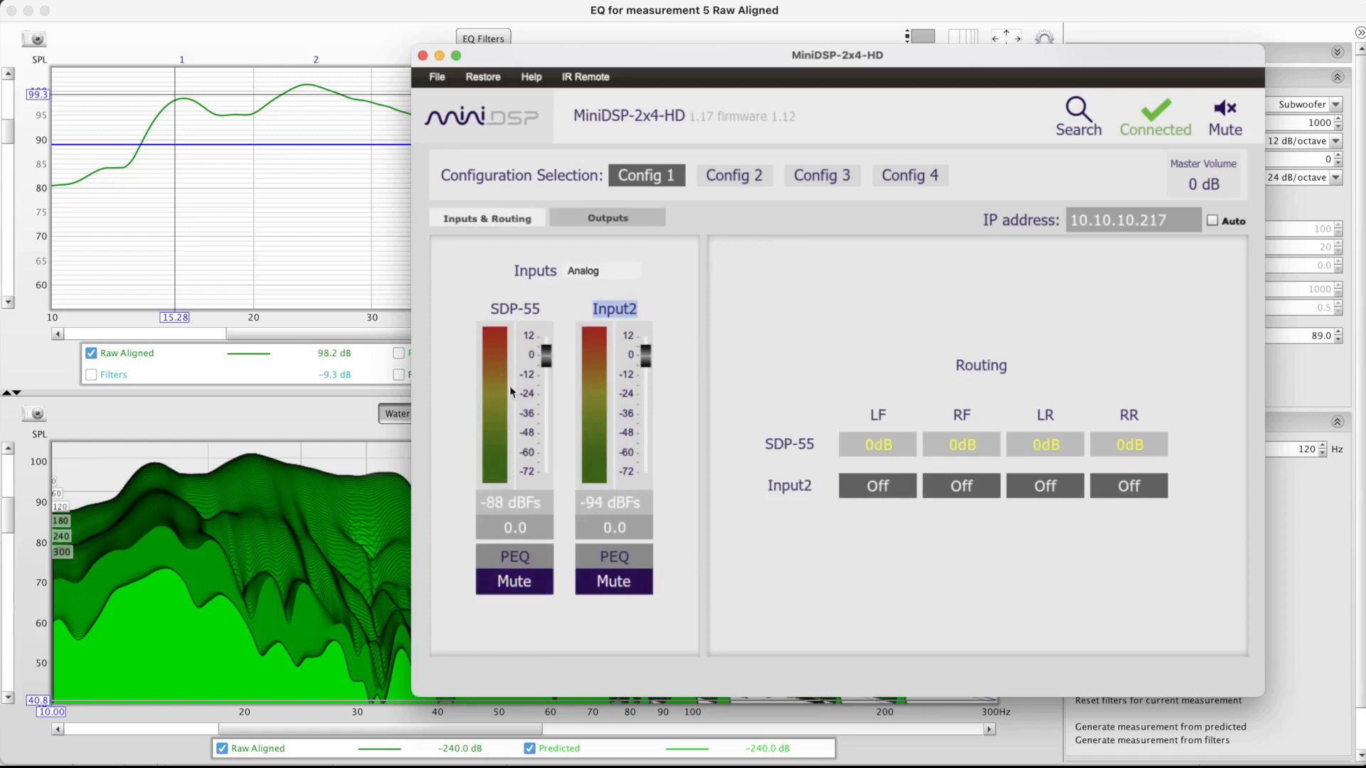
Open the parametric equalizer of the SDP-55 input and set band 1's filter type to LOW_SHELF
left_click(514, 556)
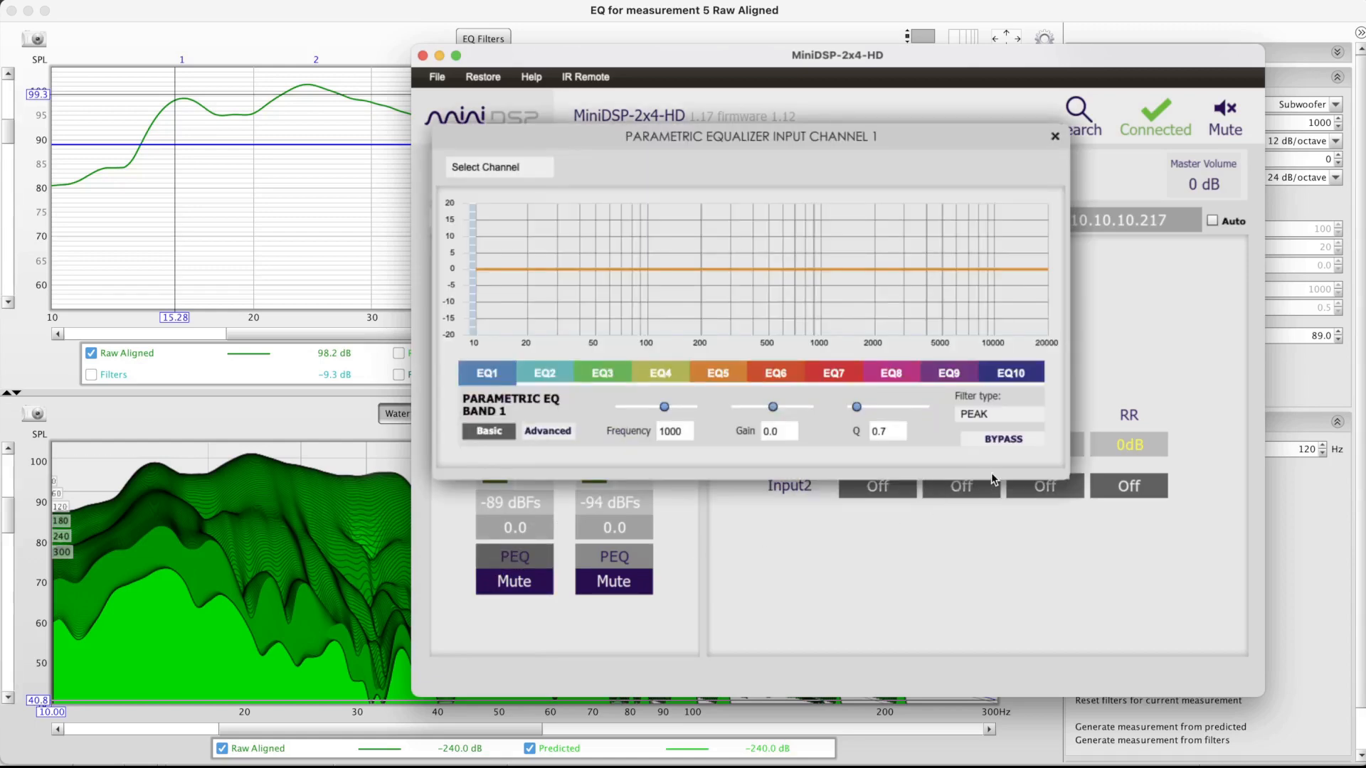
left_click(994, 416)
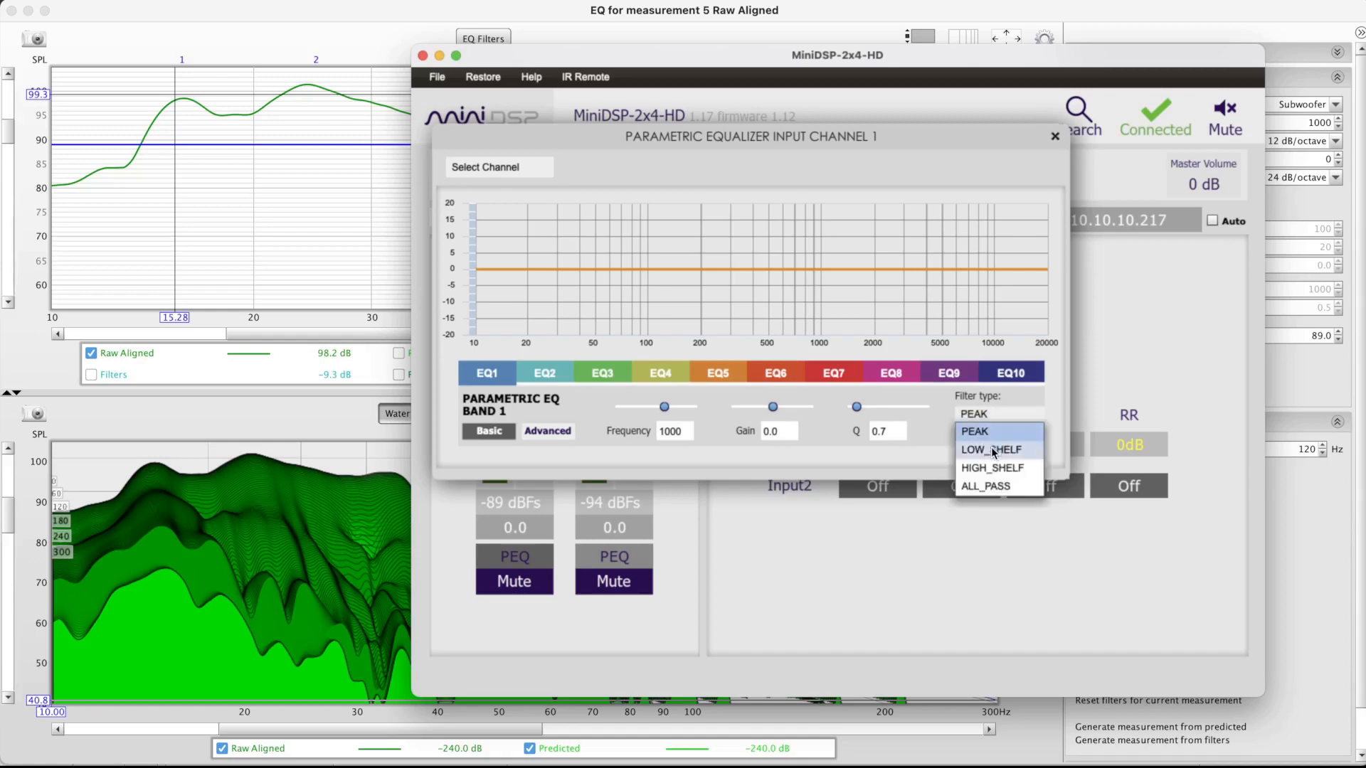
left_click(992, 448)
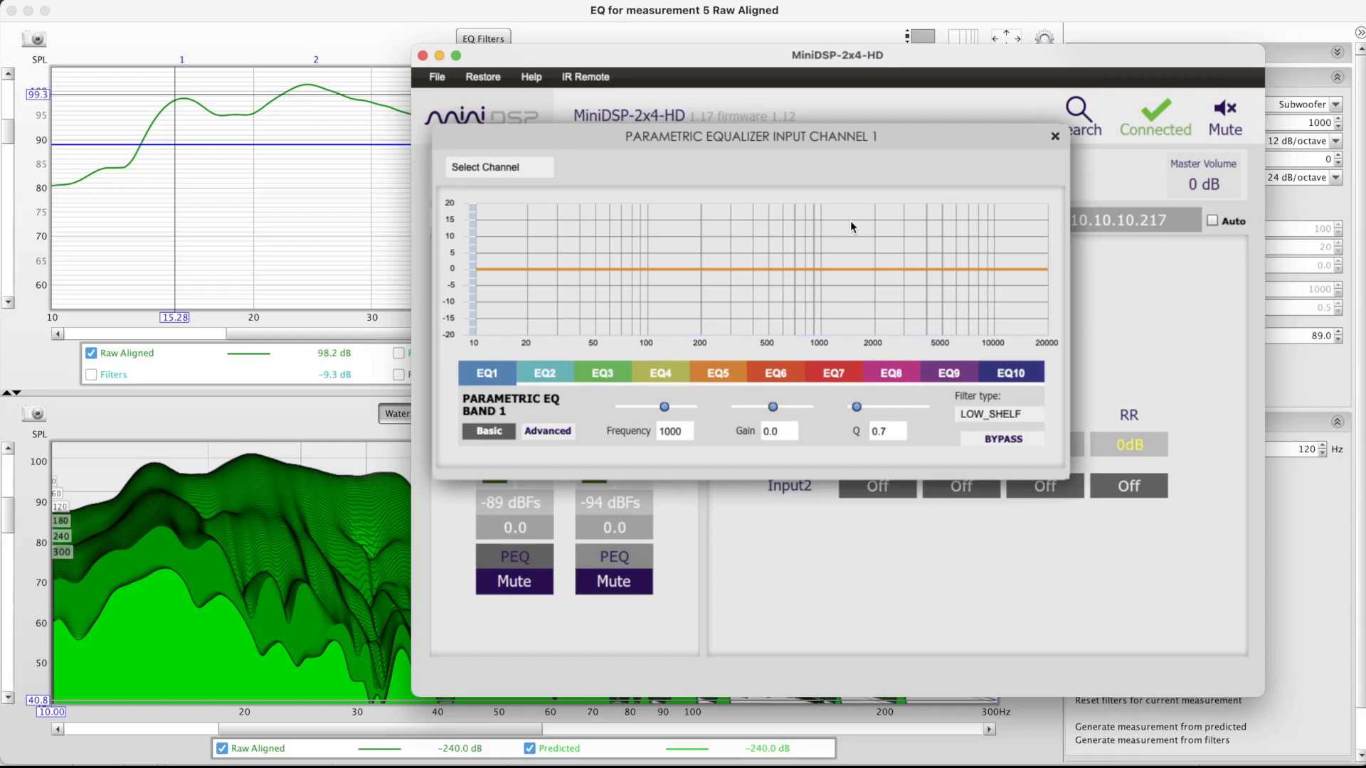
Set the band 1 low shelf to a frequency of 47 Hz and a gain of 3.0 dB
left_click(774, 431)
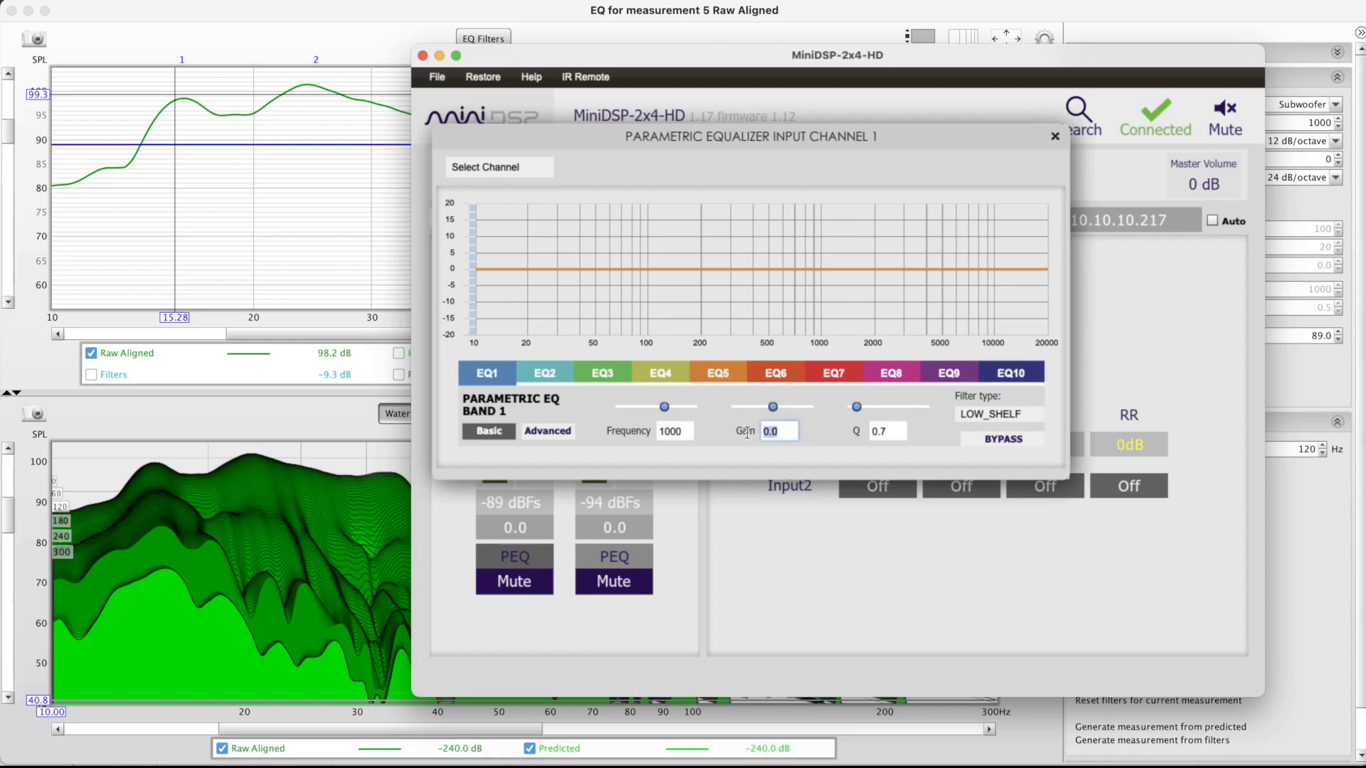
left_click(678, 430)
type("20")
key("Tab")
key("shift+Tab")
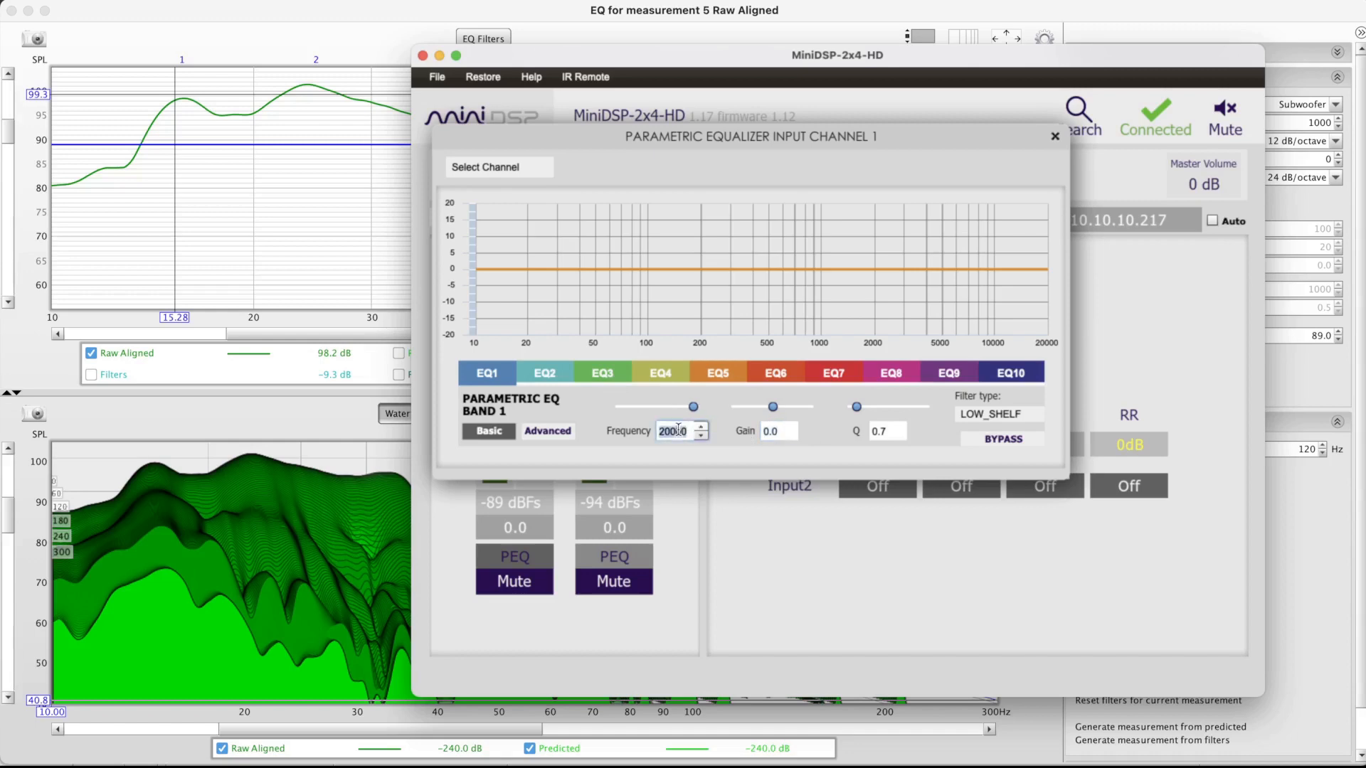
type("47")
key("Tab")
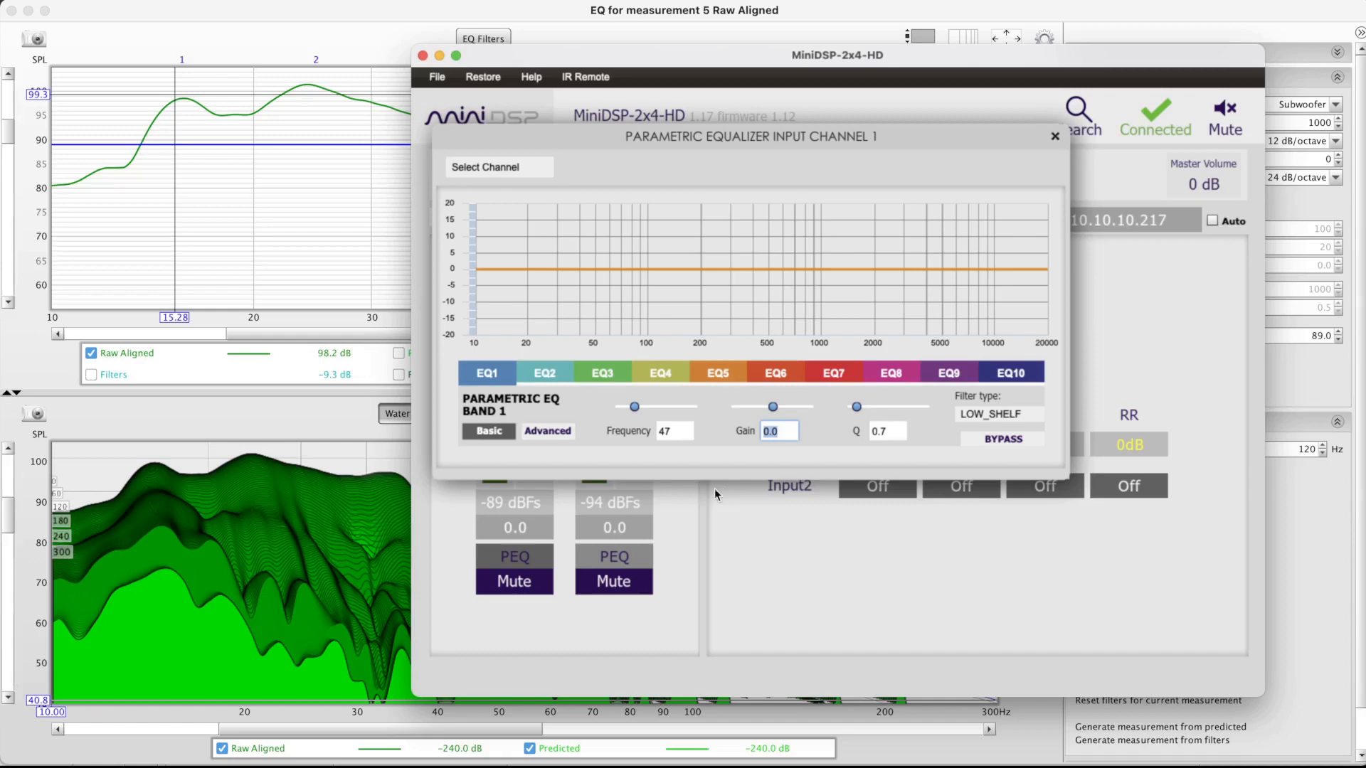
left_click(788, 431)
left_click_drag(788, 432, 755, 431)
key("Tab")
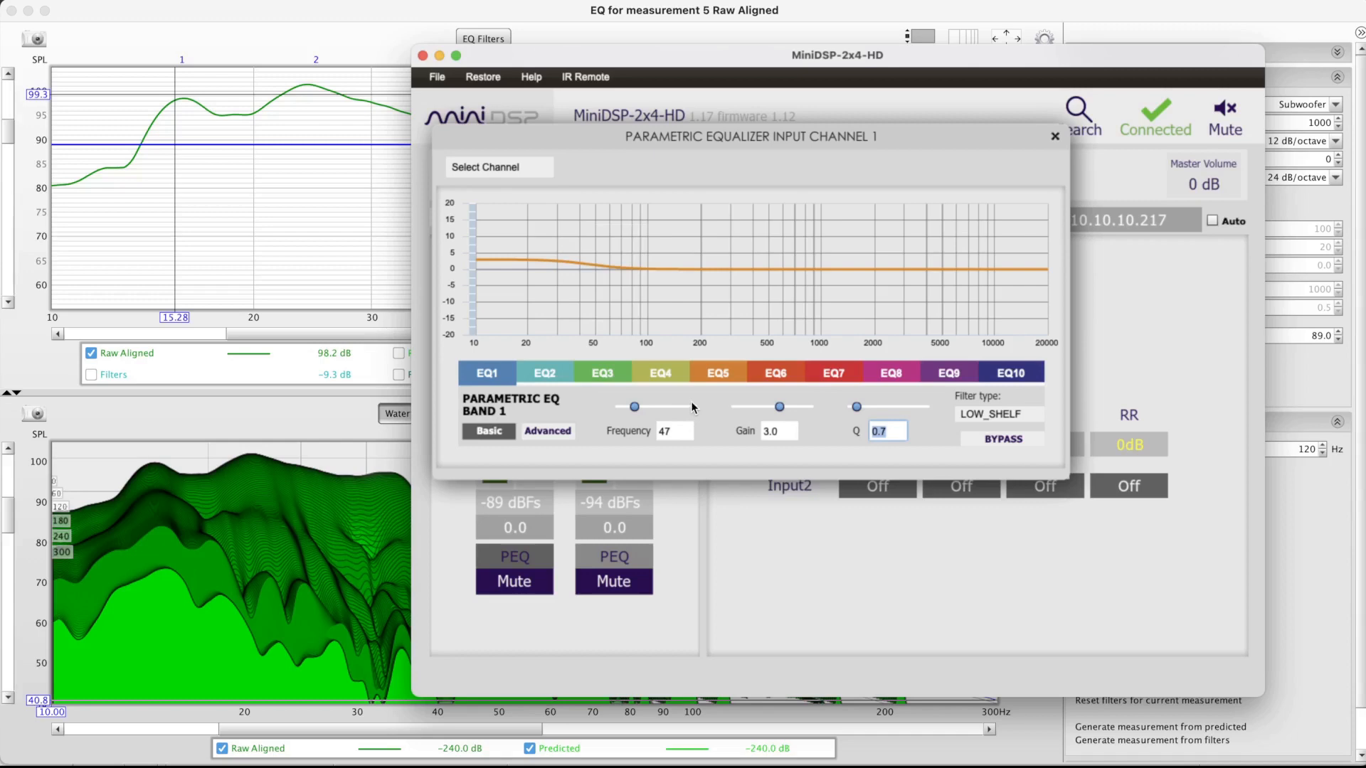
Switch back to REW, close the EQ window and set up a new measurement
left_click(386, 29)
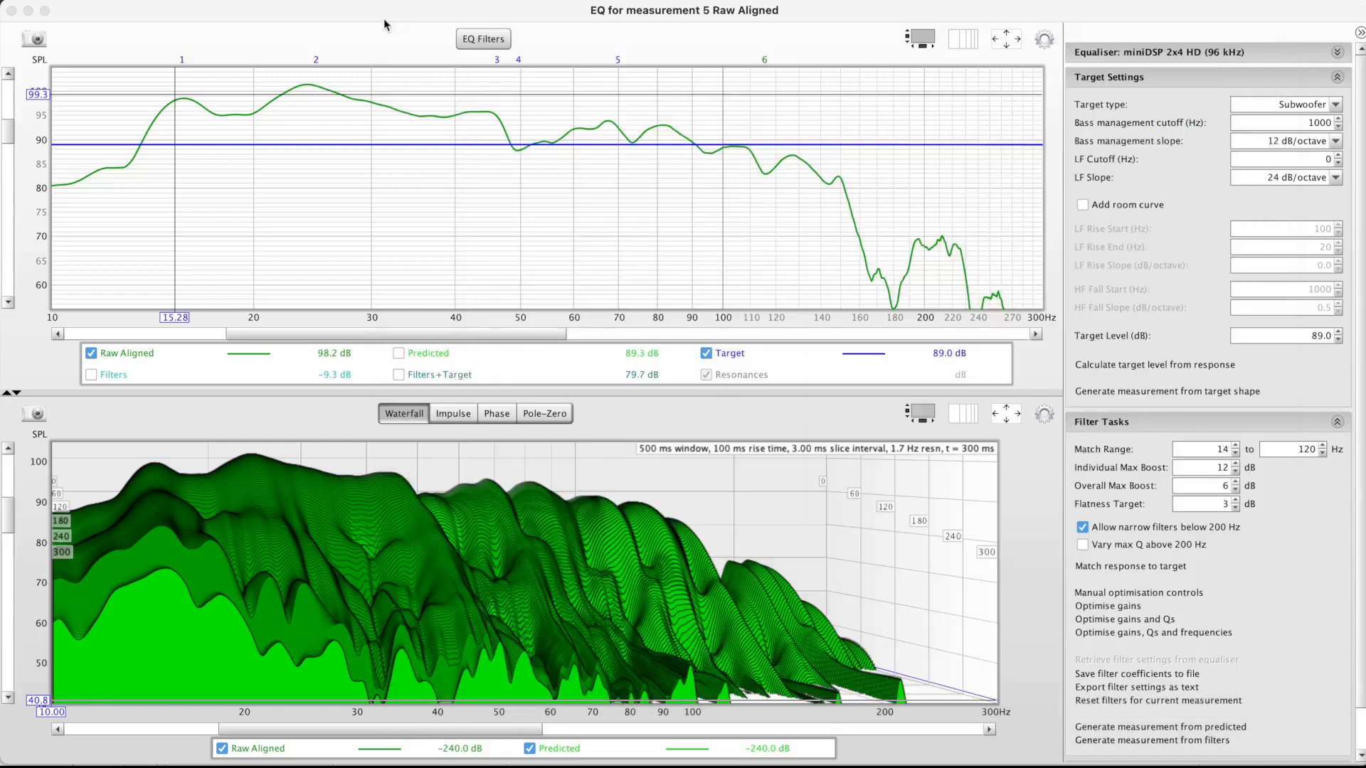
left_click(11, 11)
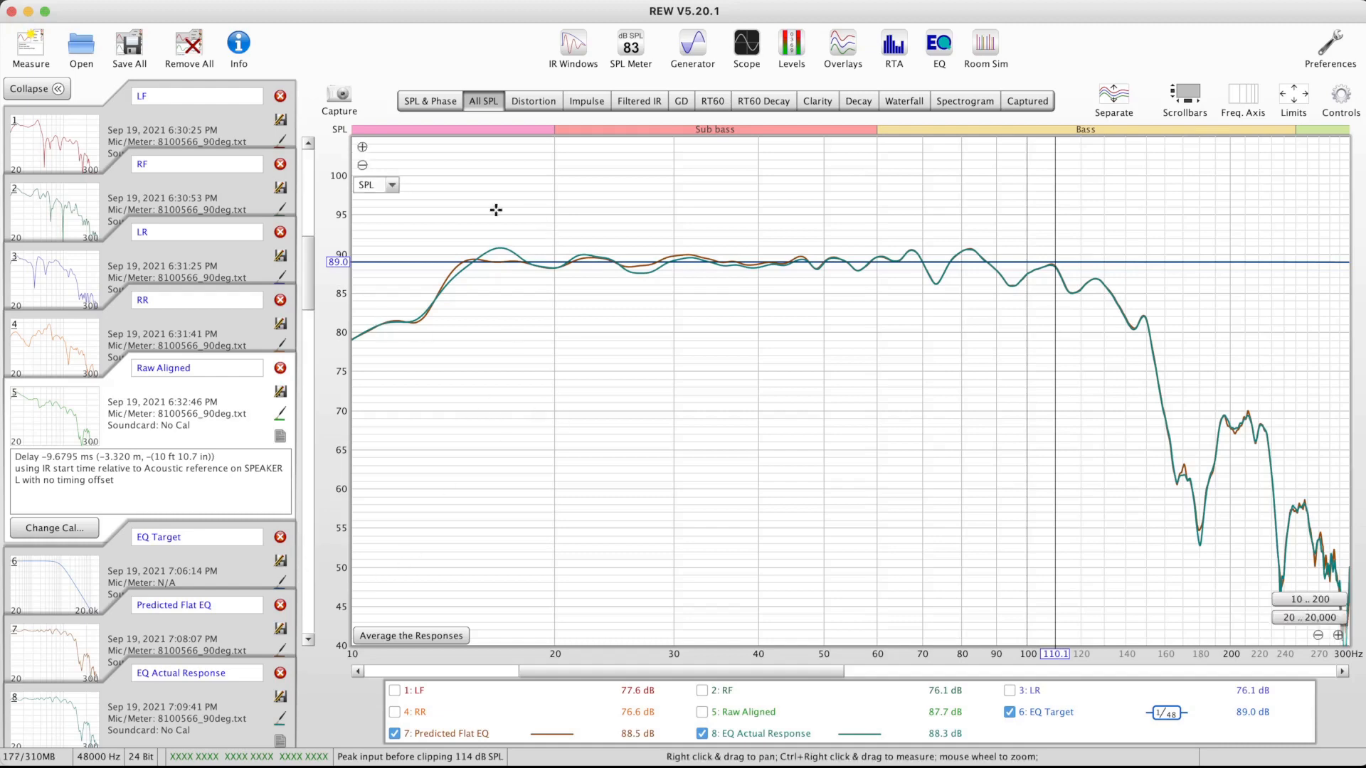
left_click(30, 45)
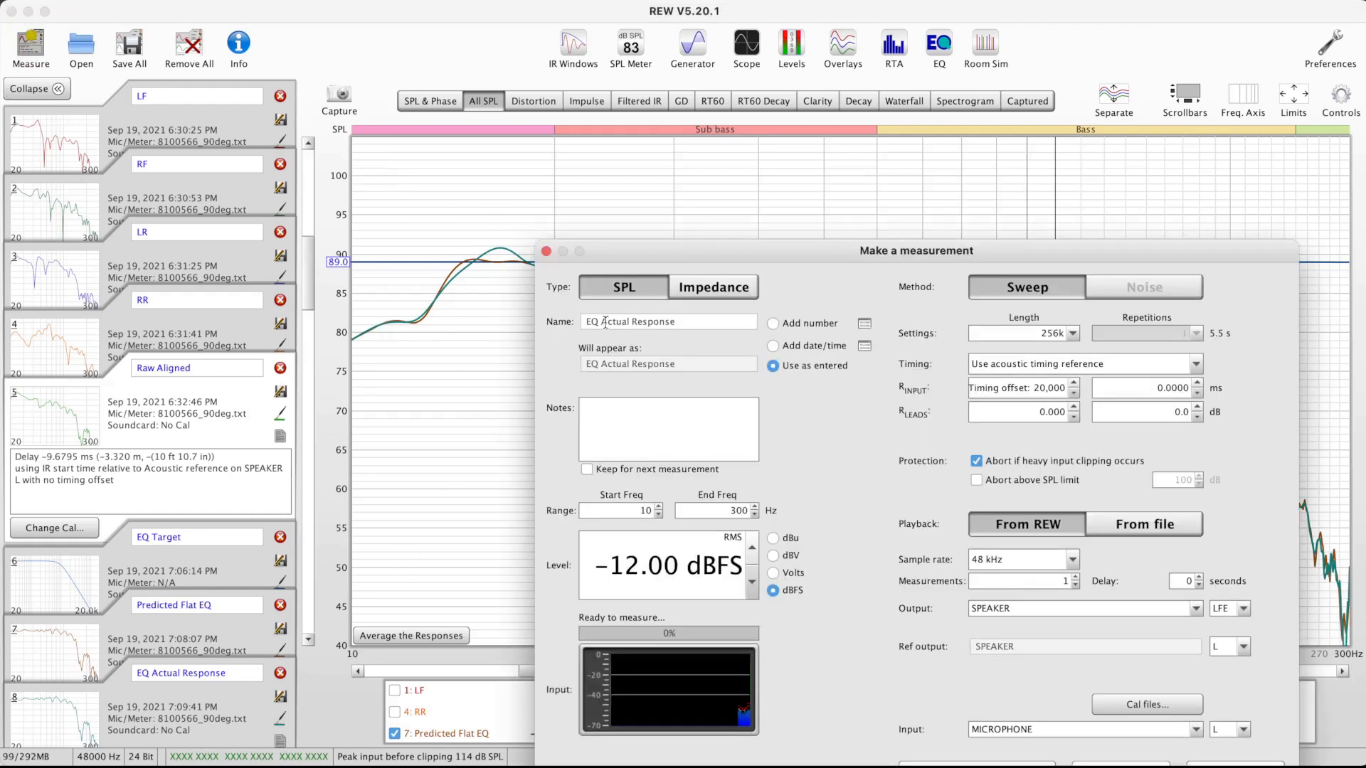
Name the measurement 3 dB Low Shelf and run the sweep
left_click_drag(683, 324, 574, 321)
type("3 d")
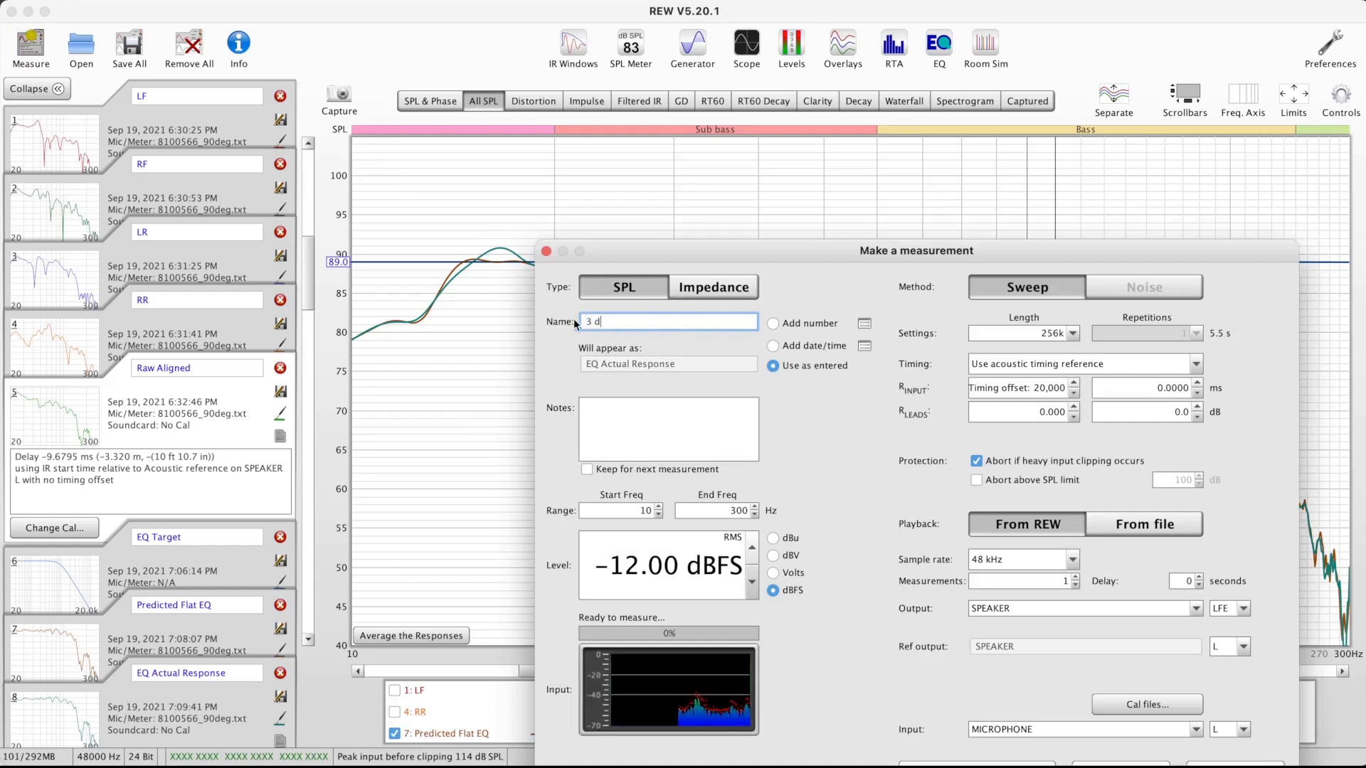
type("B Shelf")
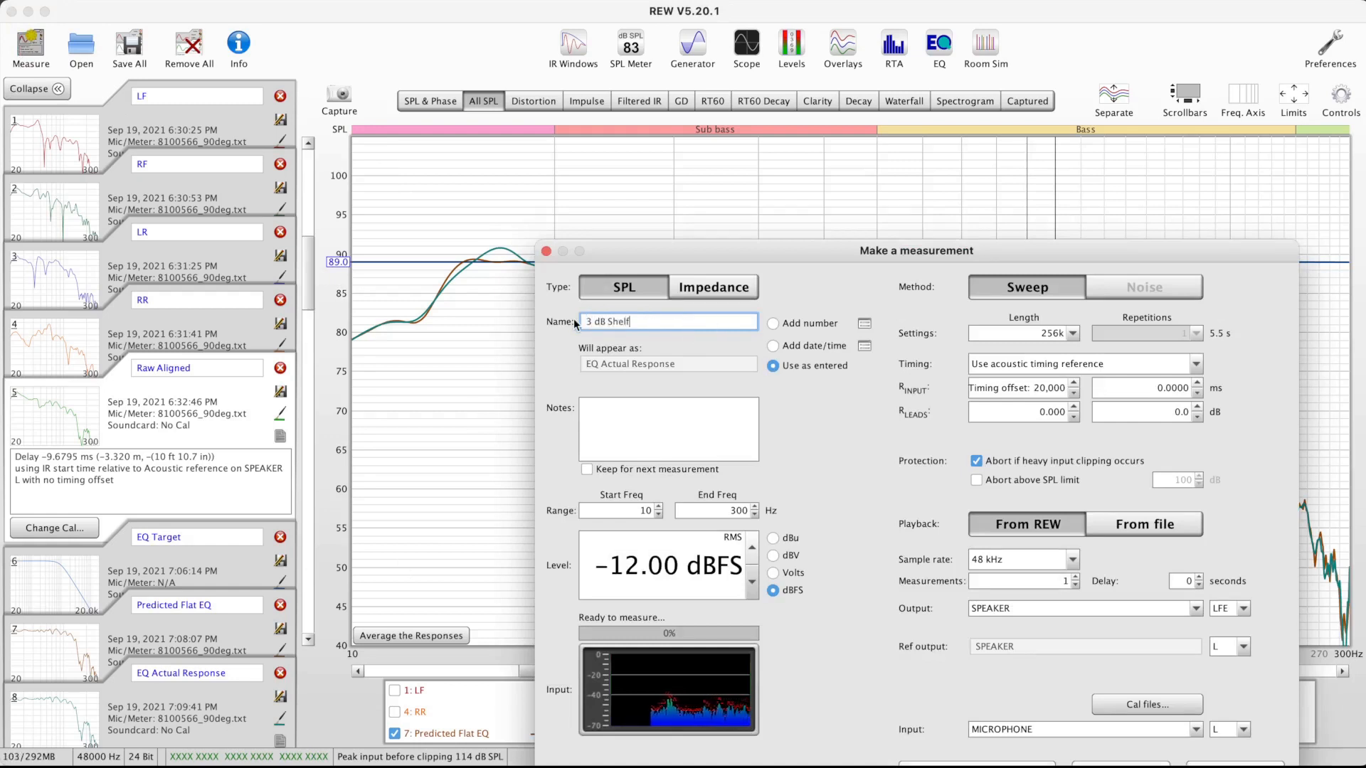
key("BackSpace")
key("BackSpace")
key("BackSpace")
key("BackSpace")
key("BackSpace")
type("Low")
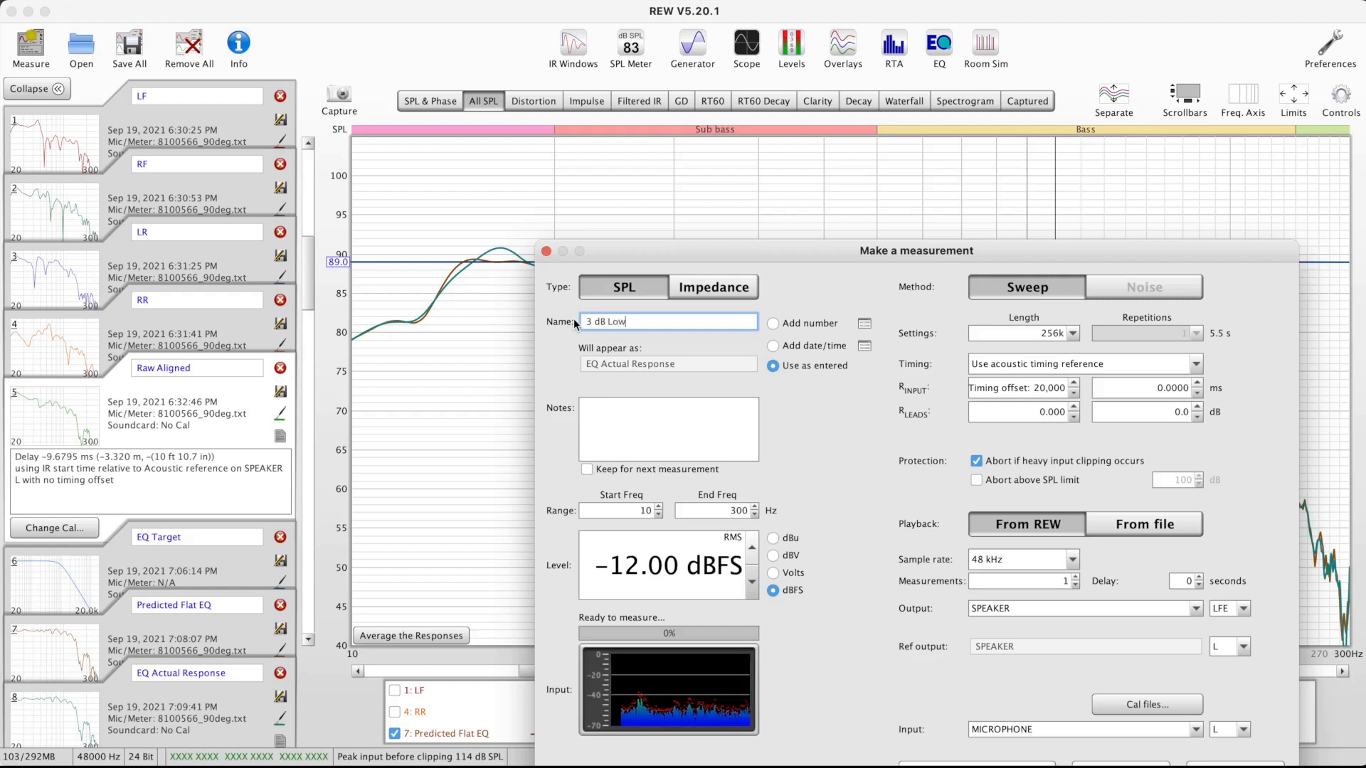
type(" Shelf")
key("Tab")
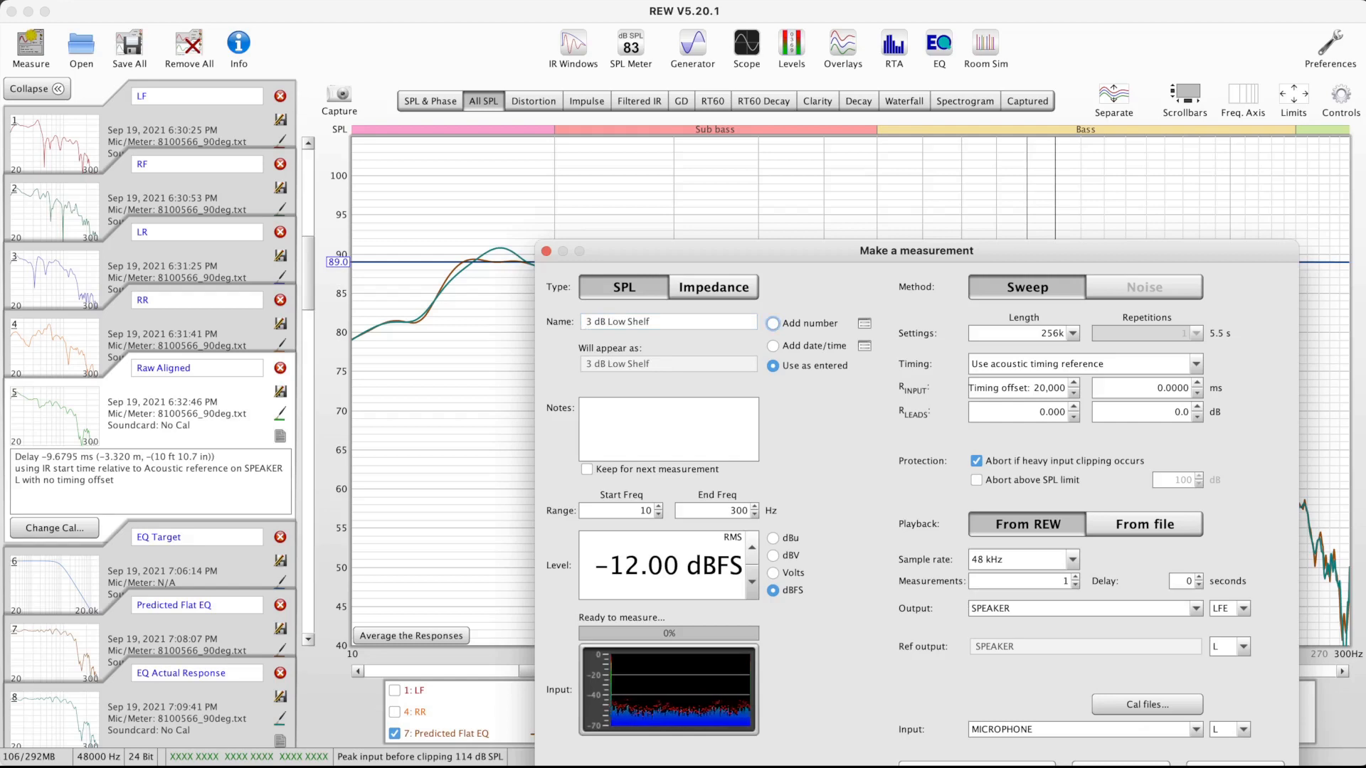
left_click(1120, 766)
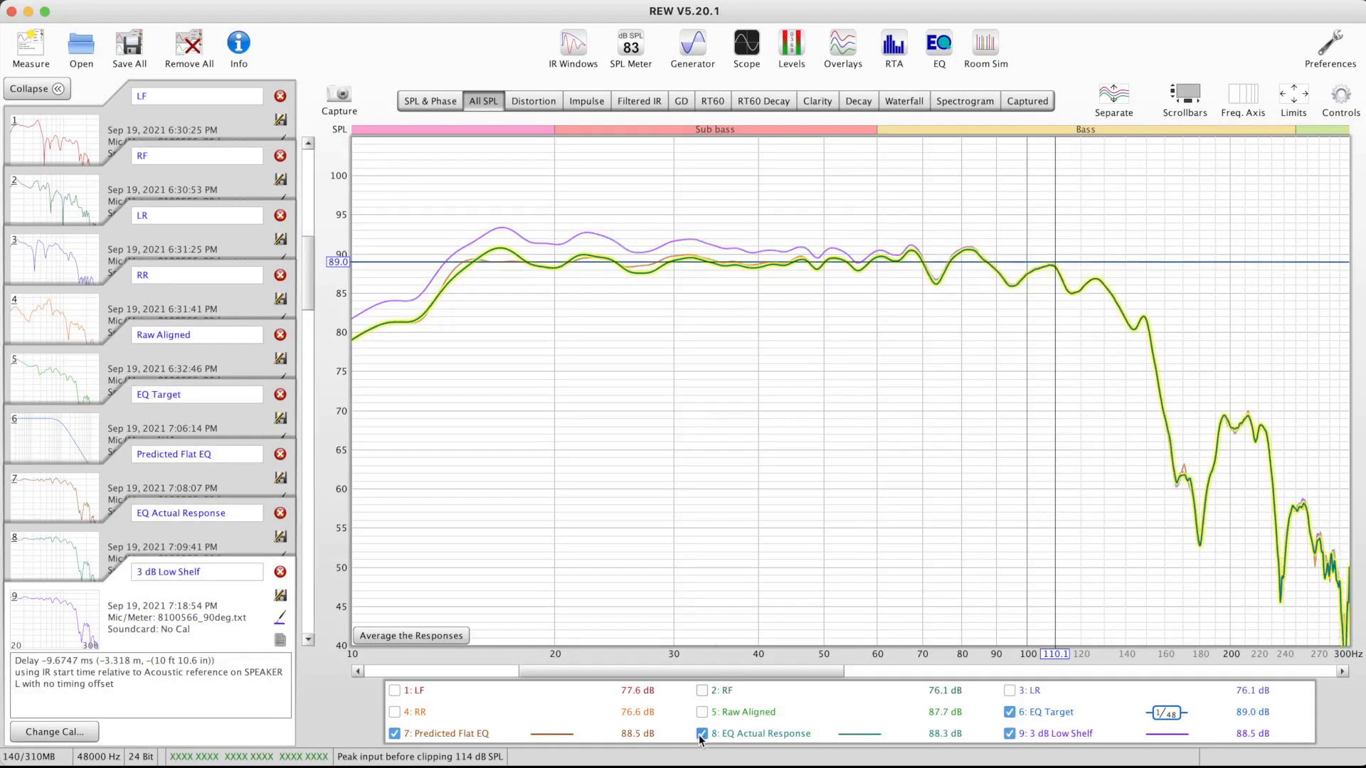
Hide the Predicted Flat EQ trace and compare the 3 dB Low Shelf and EQ Actual Response levels around 21 Hz
left_click(393, 735)
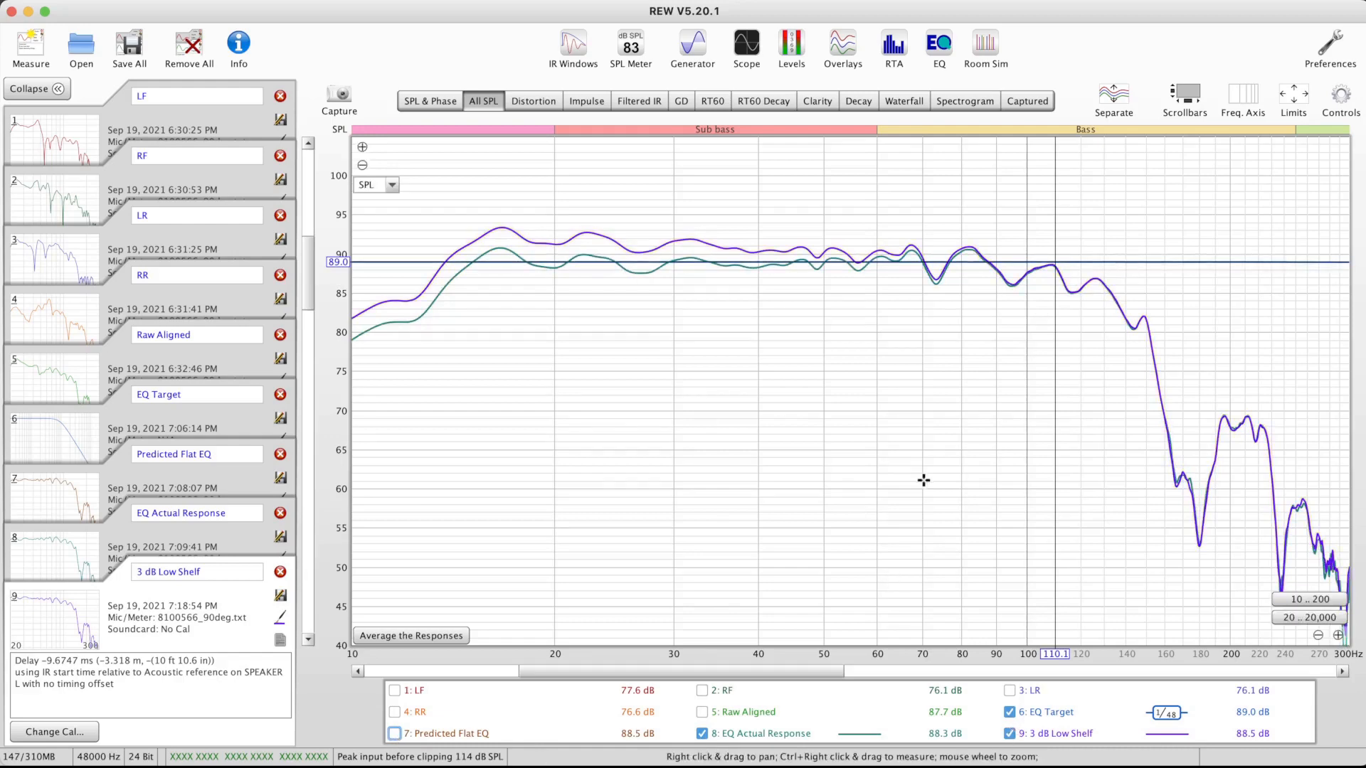
left_click(567, 263)
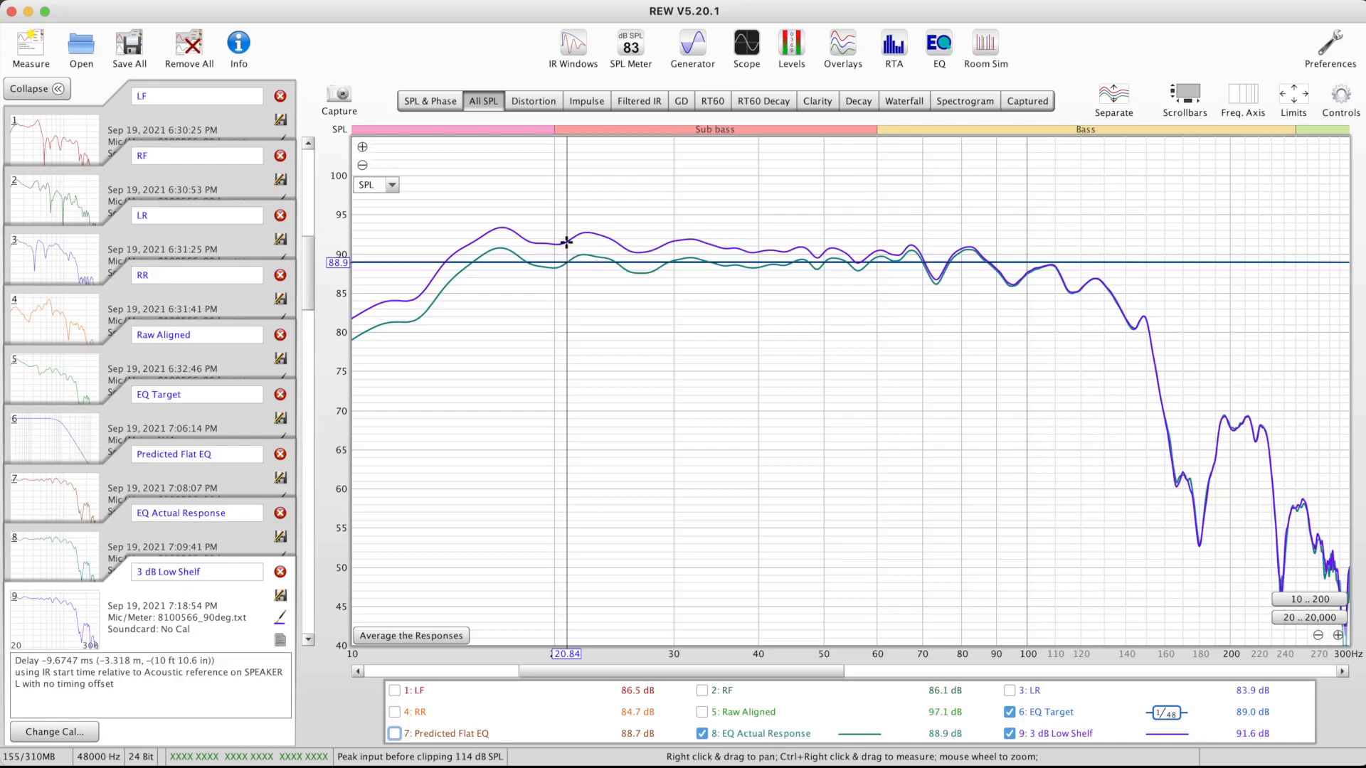
left_click(566, 242)
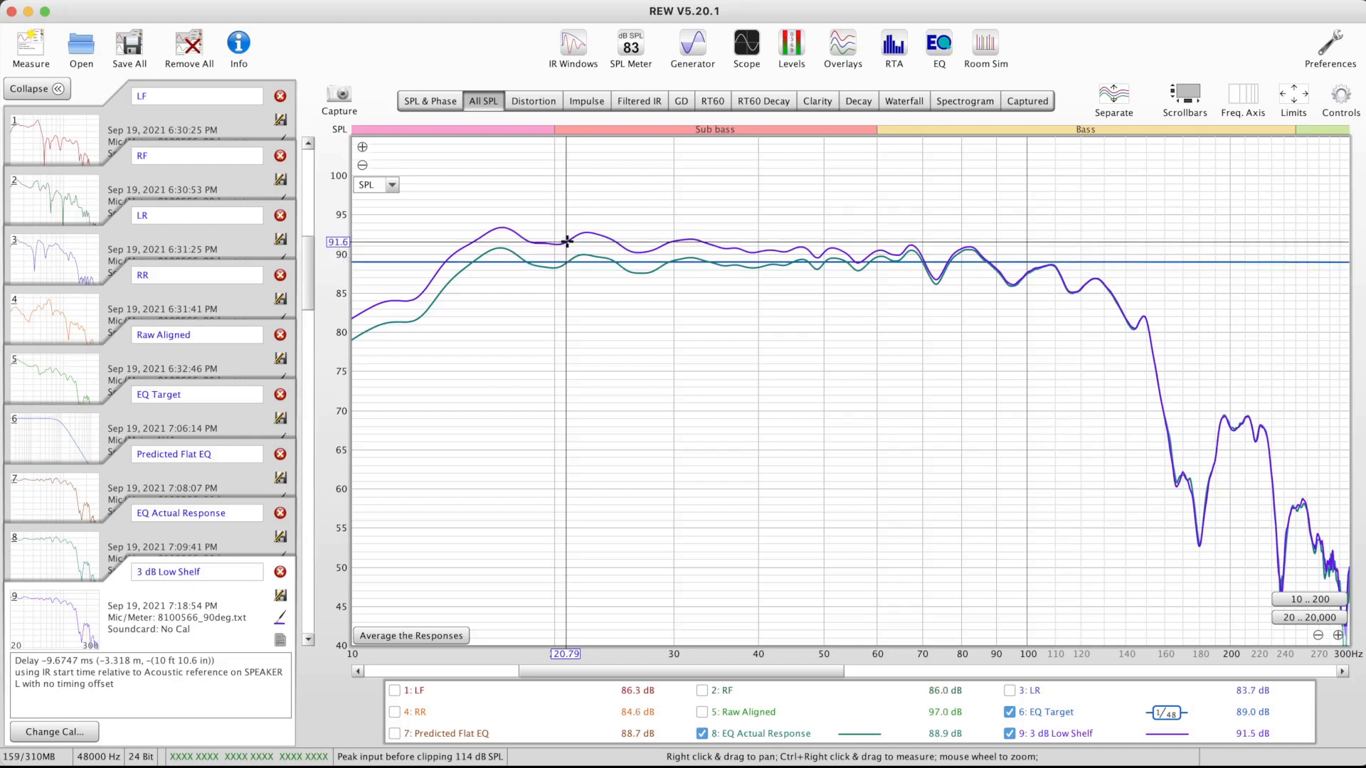
left_click(568, 243)
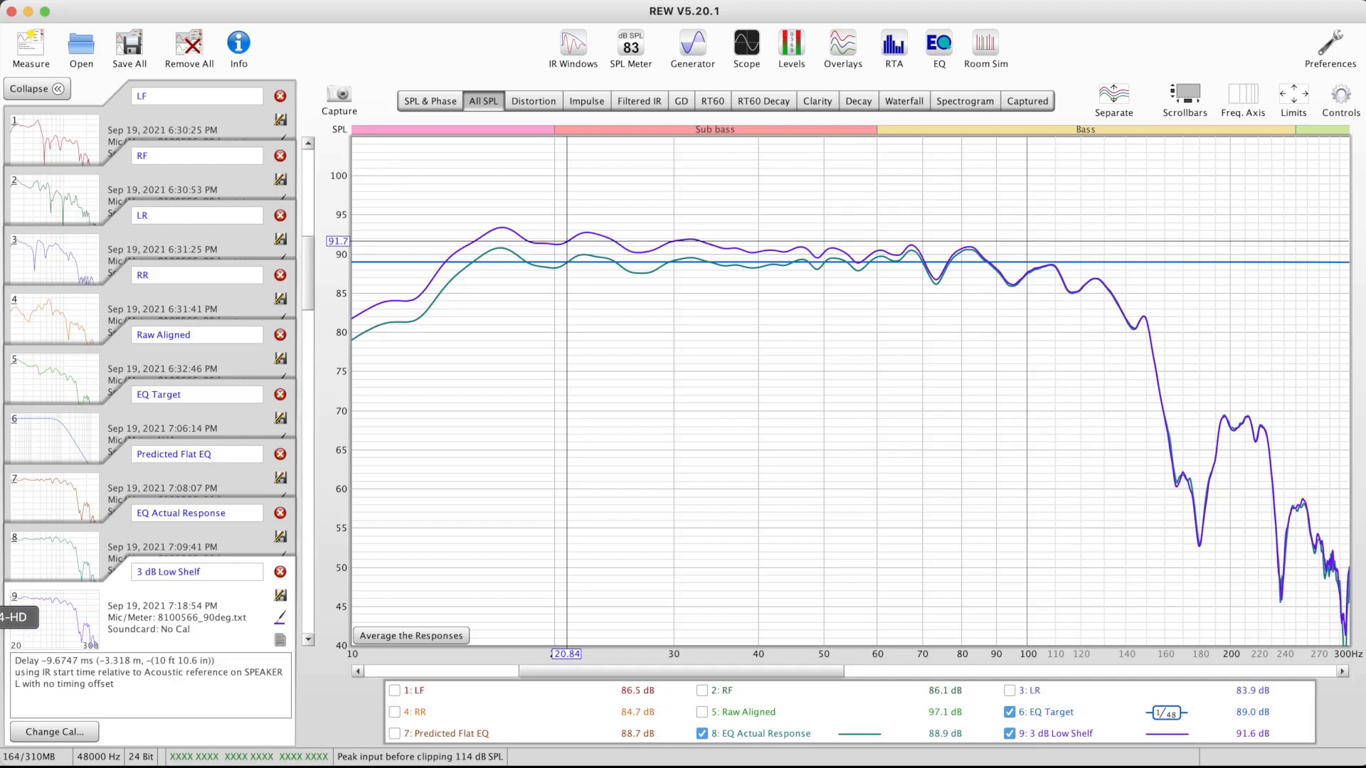
Switch to the MiniDSP-2x4-HD plugin and set the band 1 low shelf gain to 6.0 dB
left_click(8, 617)
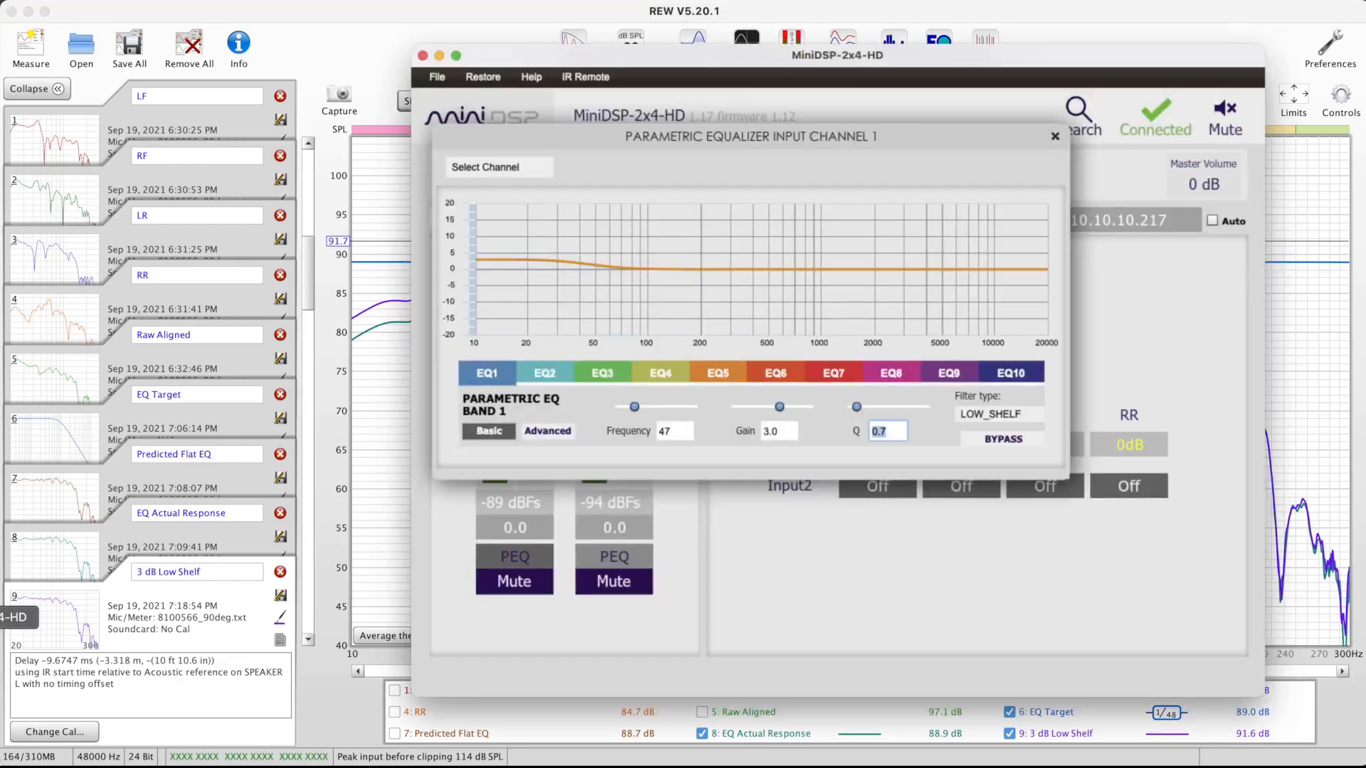
left_click(781, 435)
key("Tab")
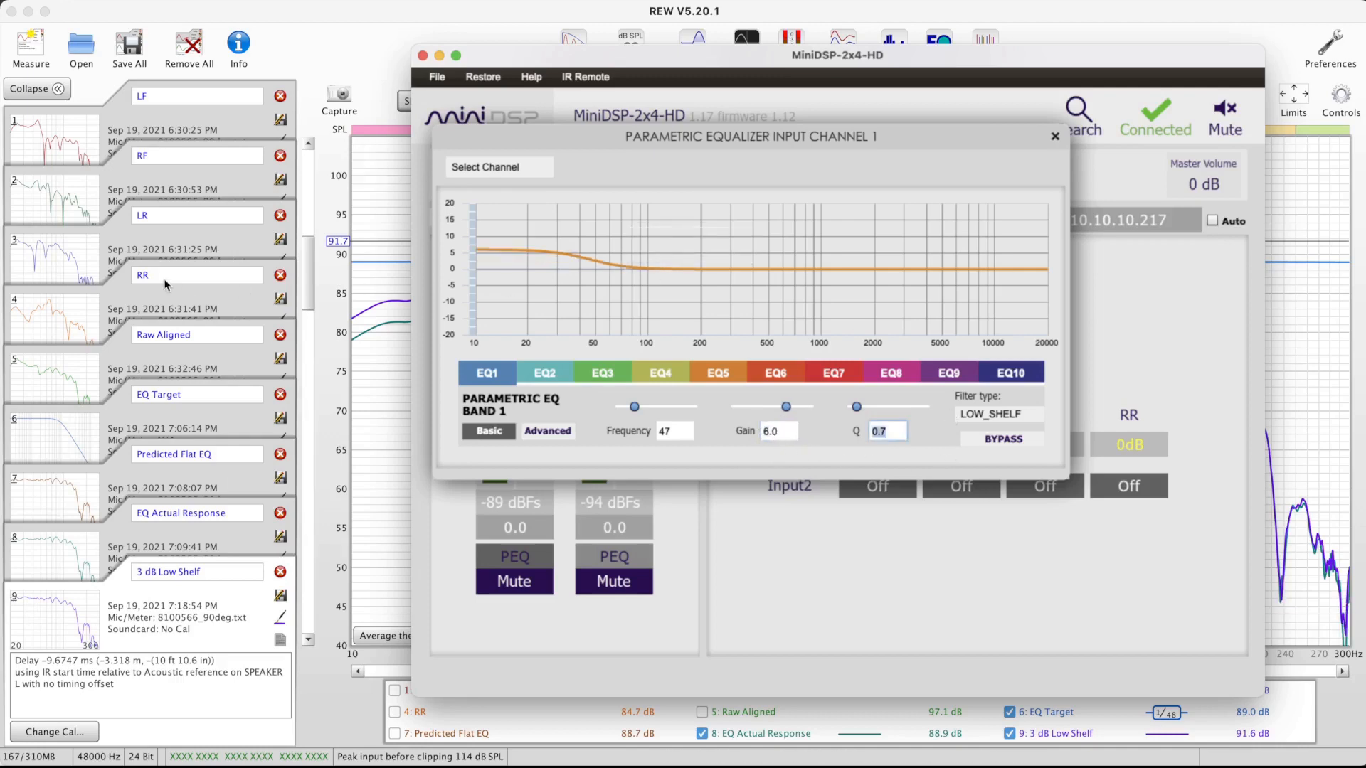
left_click(312, 51)
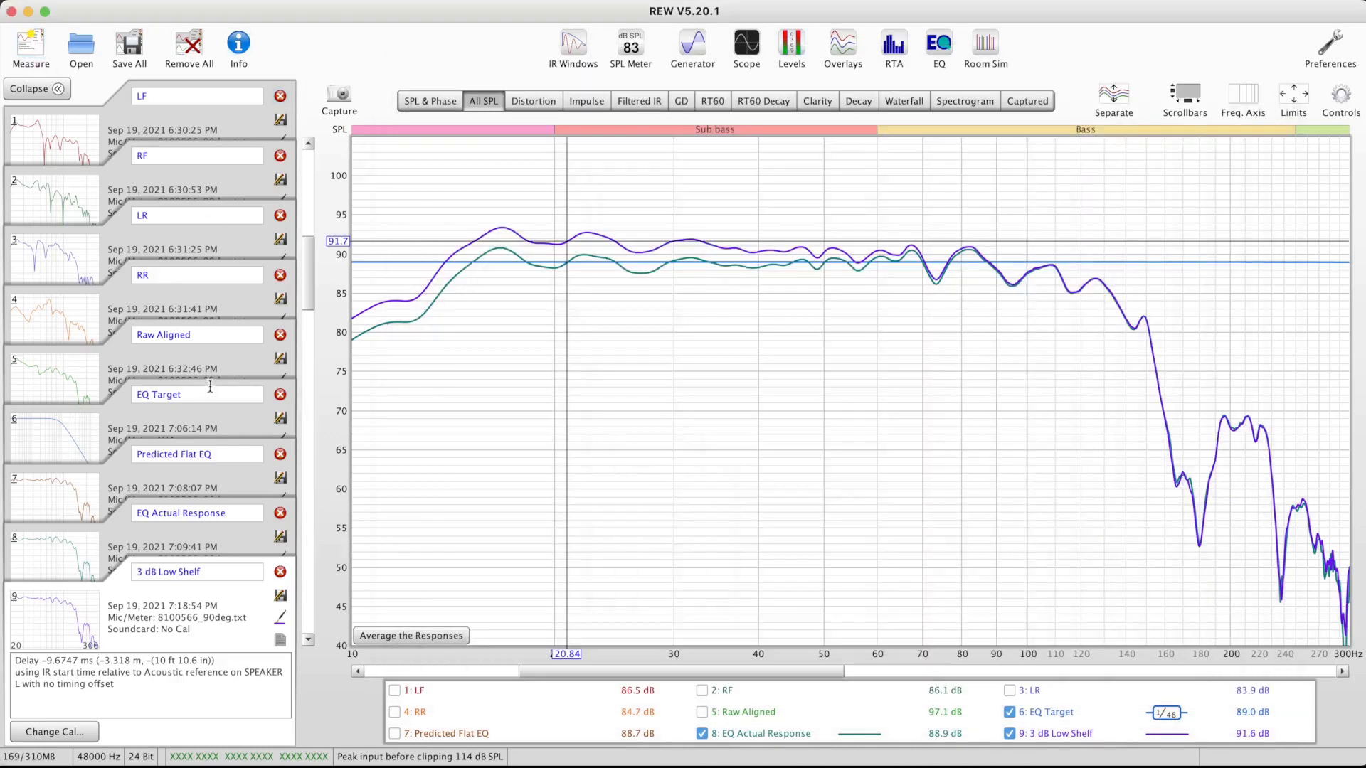
left_click(7, 619)
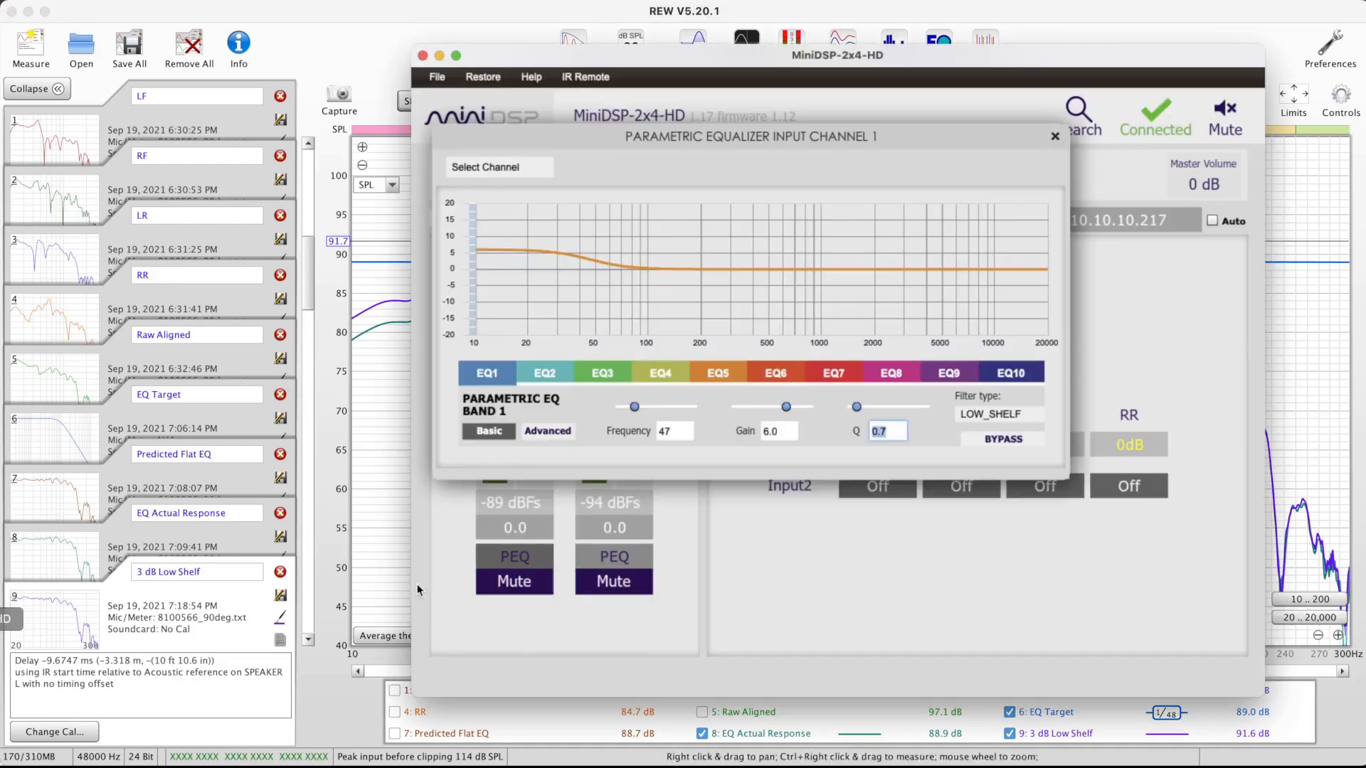
left_click(778, 432)
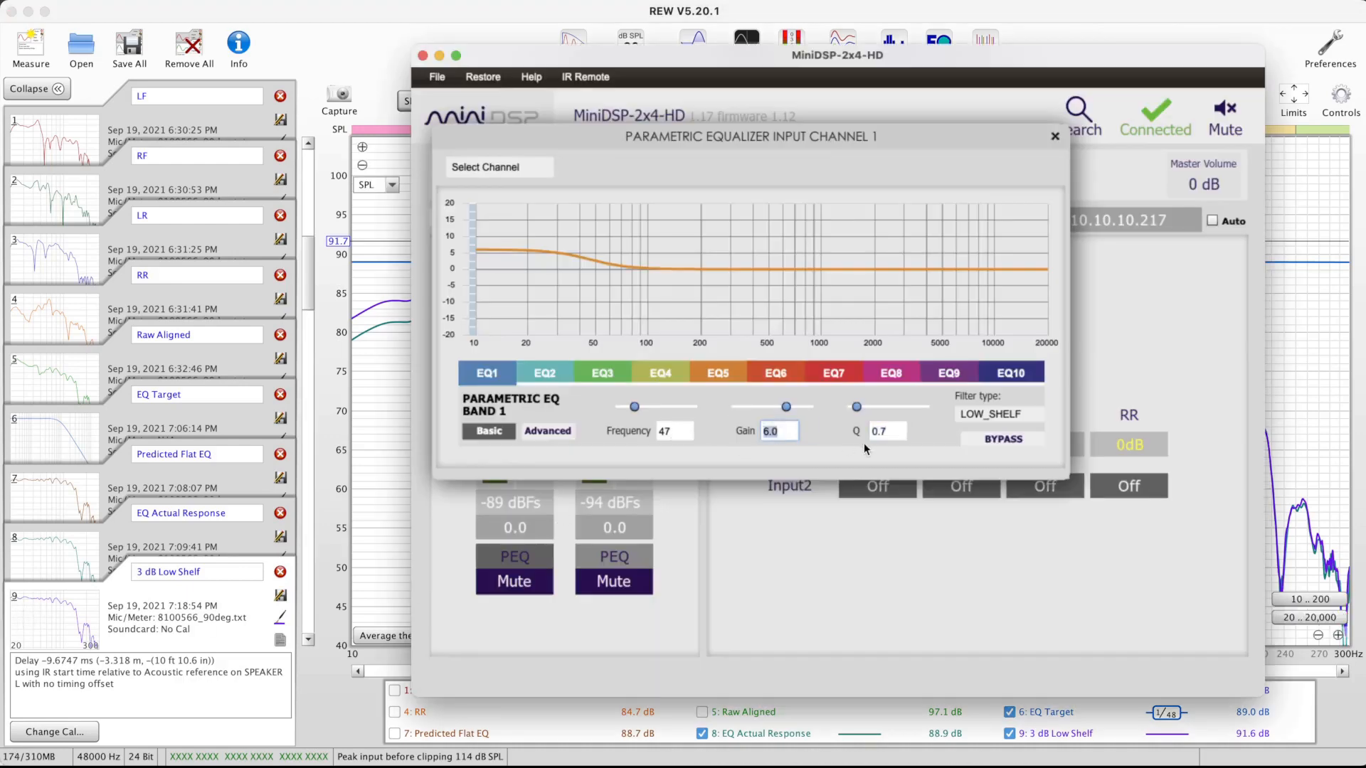
Switch to REW, set up a new measurement named 6 dB Low Shelf and run the sweep
left_click(371, 63)
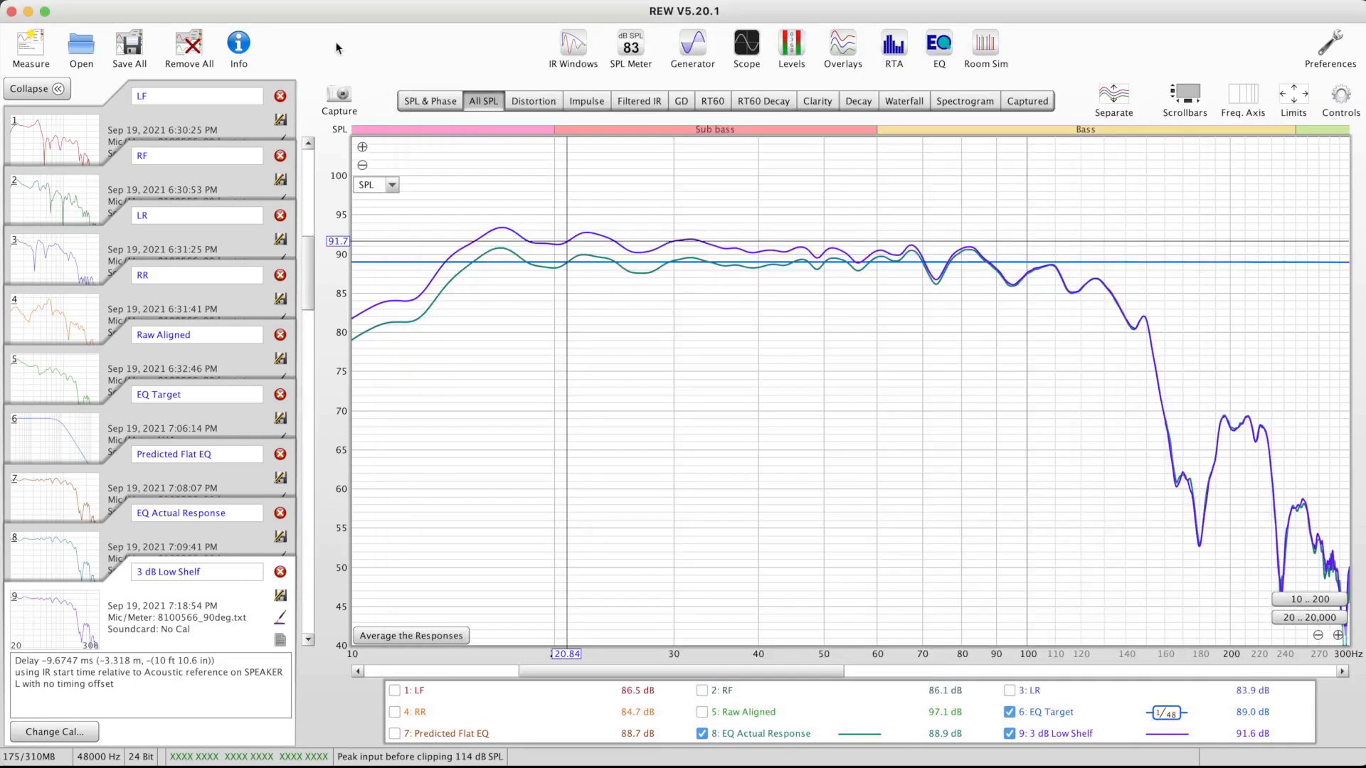
left_click(32, 46)
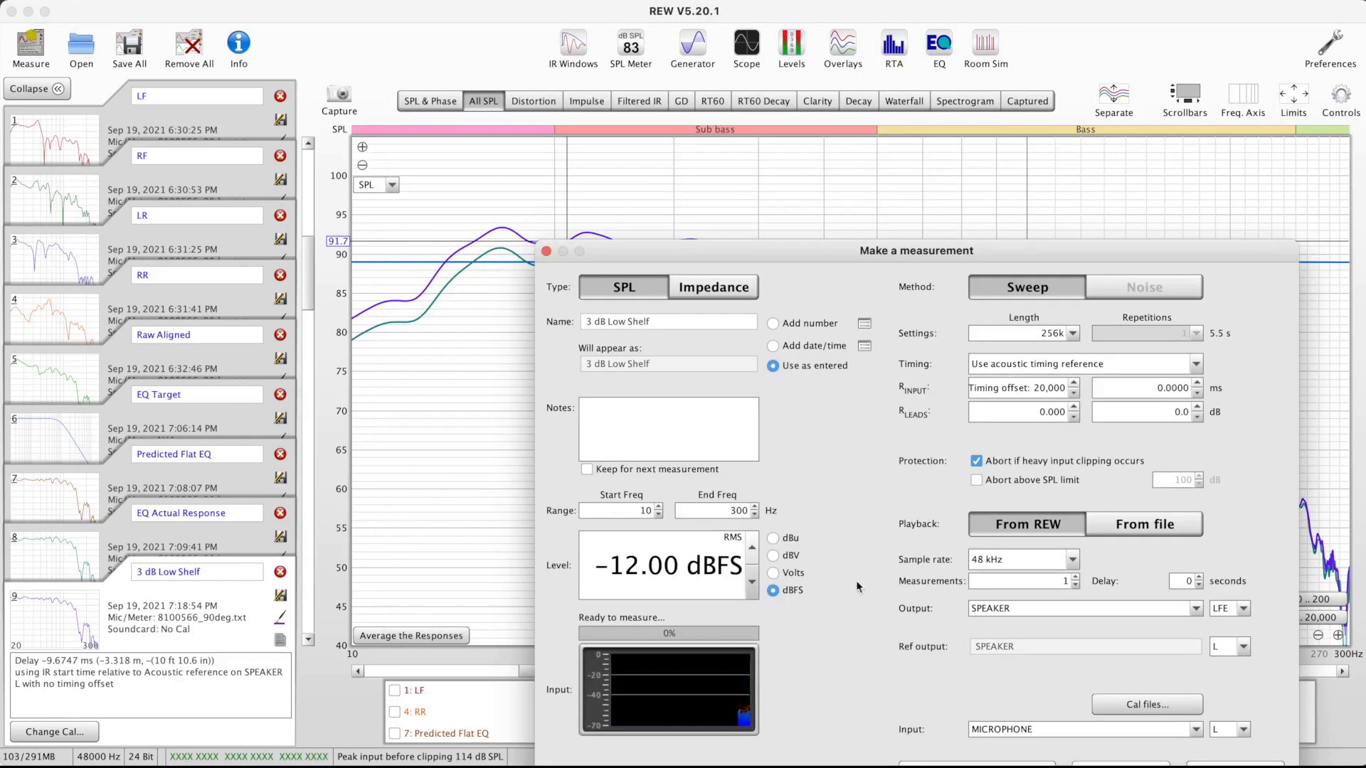
left_click(591, 321)
left_click(591, 322)
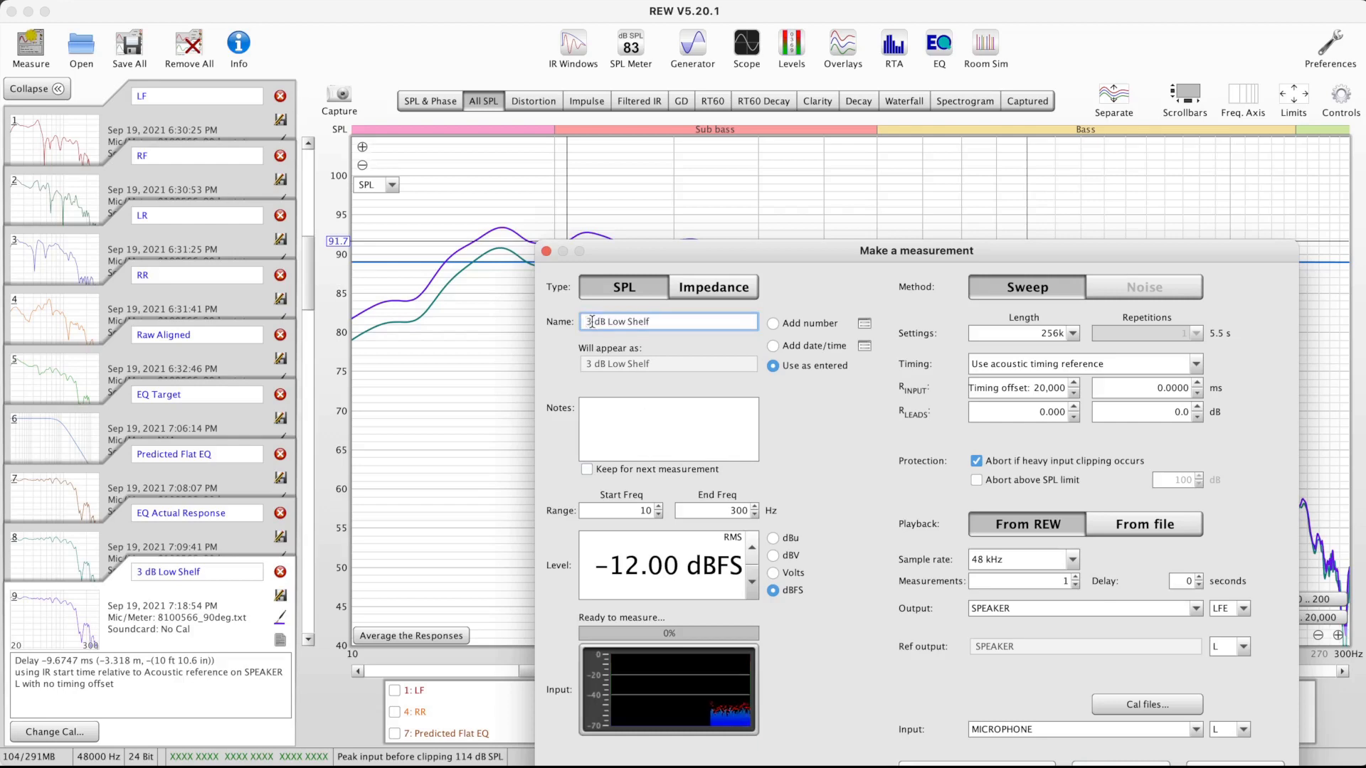
key("Delete")
type("6")
key("Tab")
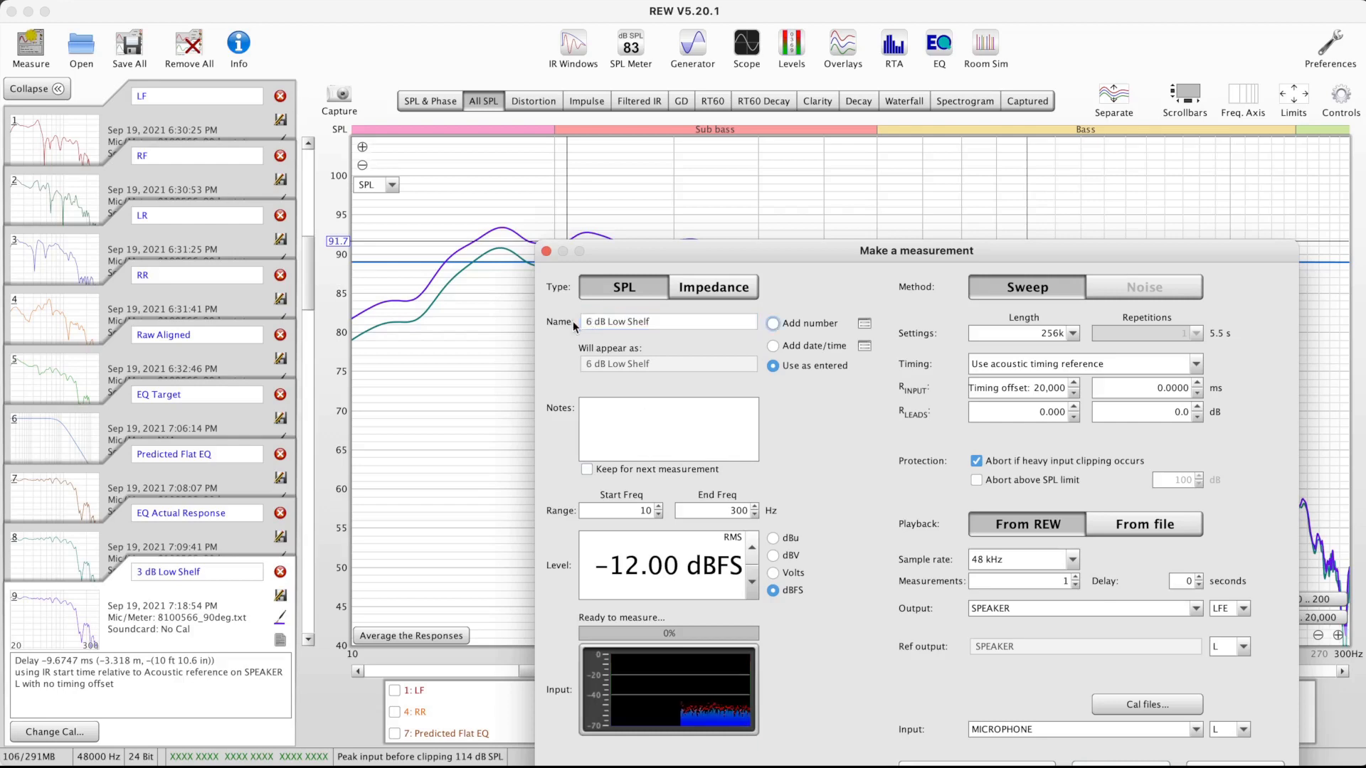
key("Return")
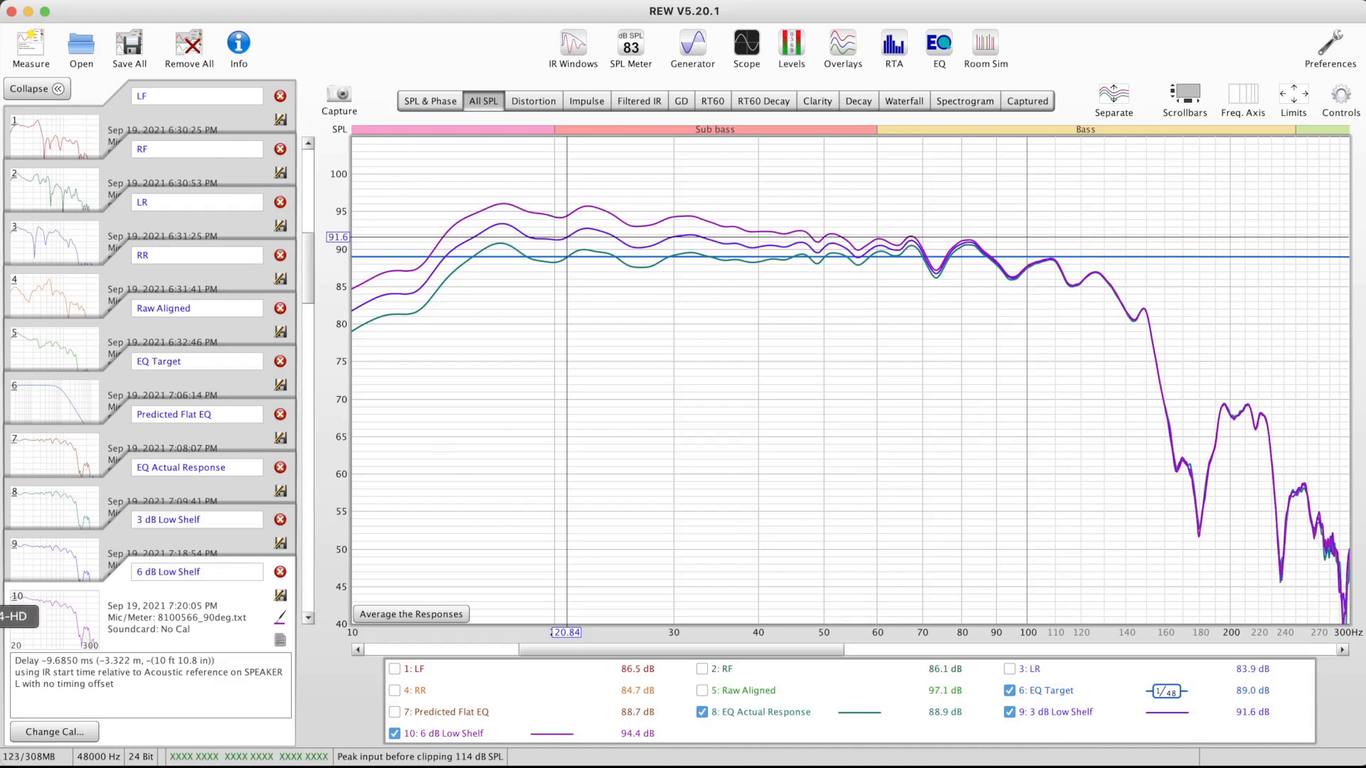
Switch to the MiniDSP-2x4-HD plugin and set the band 1 low shelf gain to 9.0 dB
key("super+Tab")
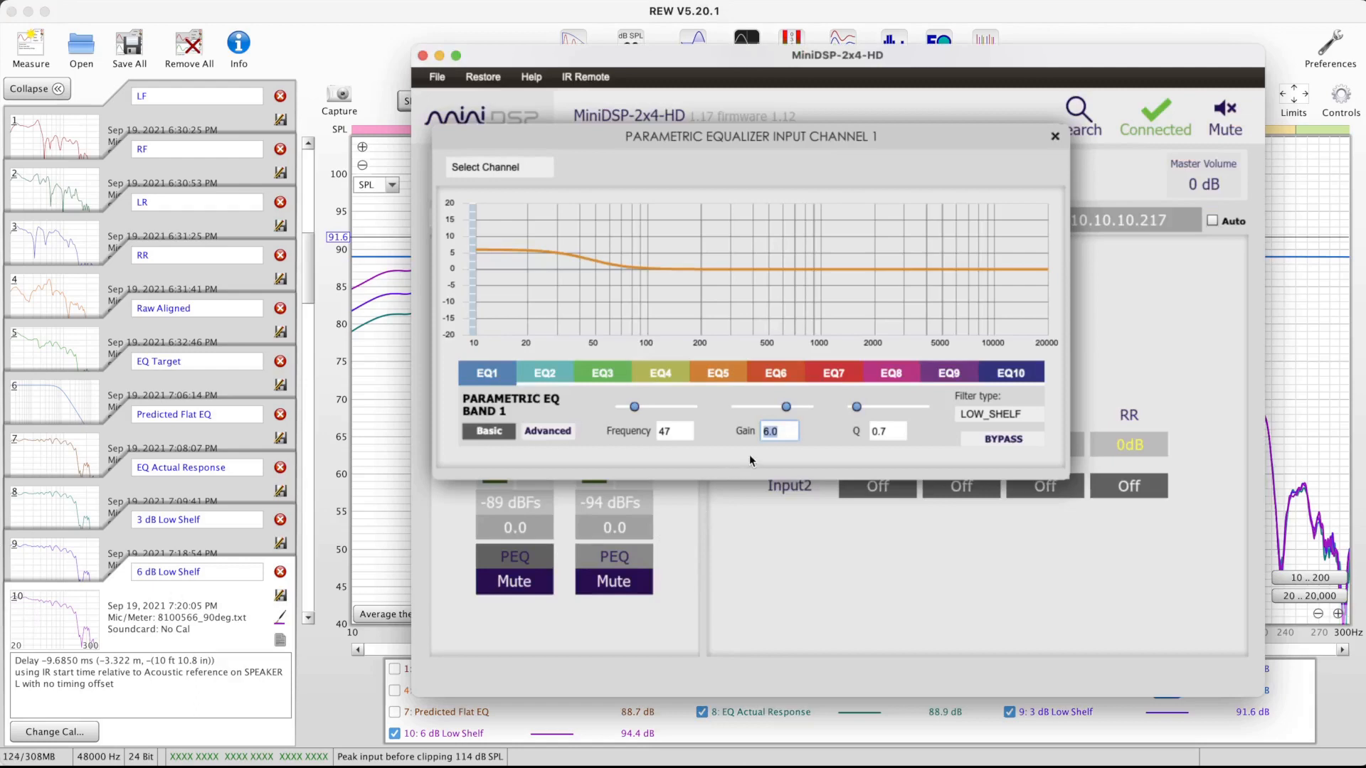
type("9")
key("Tab")
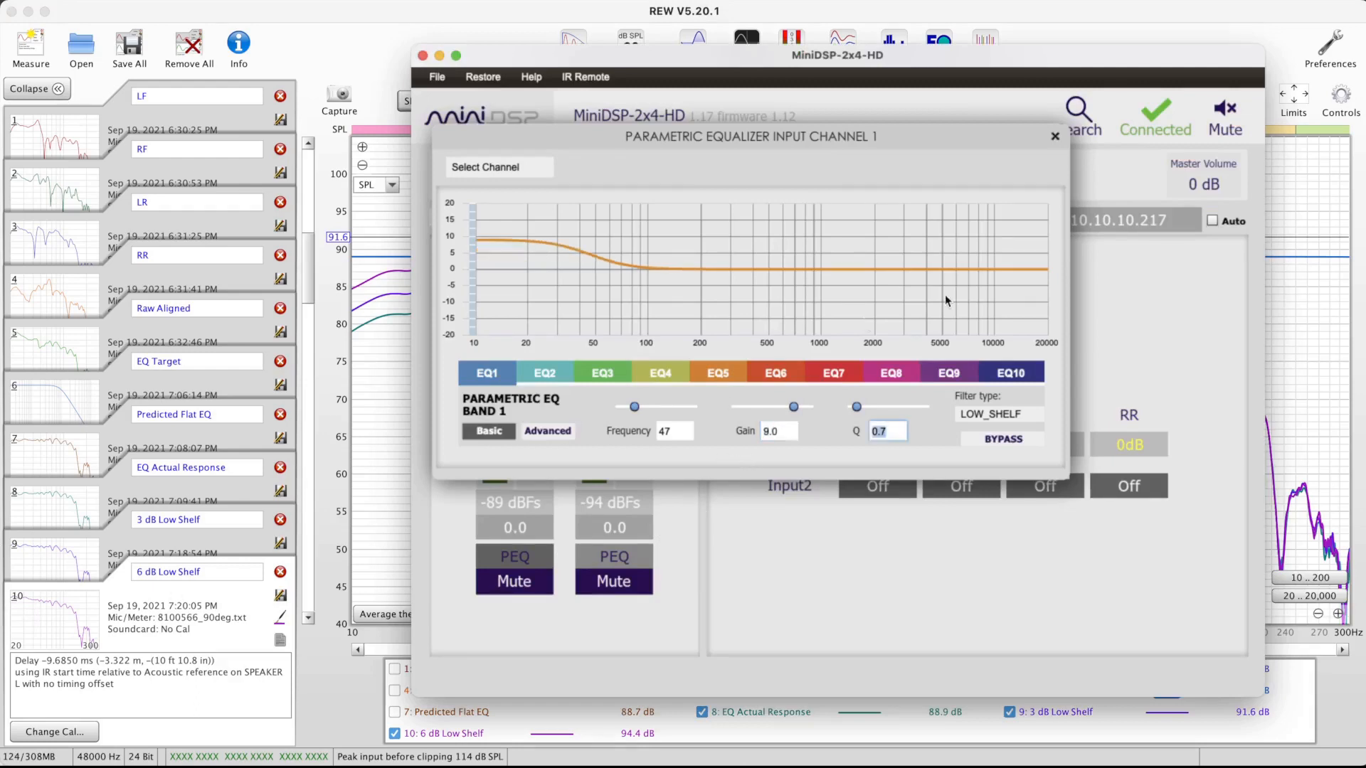
Switch back to REW and run another measurement sweep with the existing settings
left_click(364, 29)
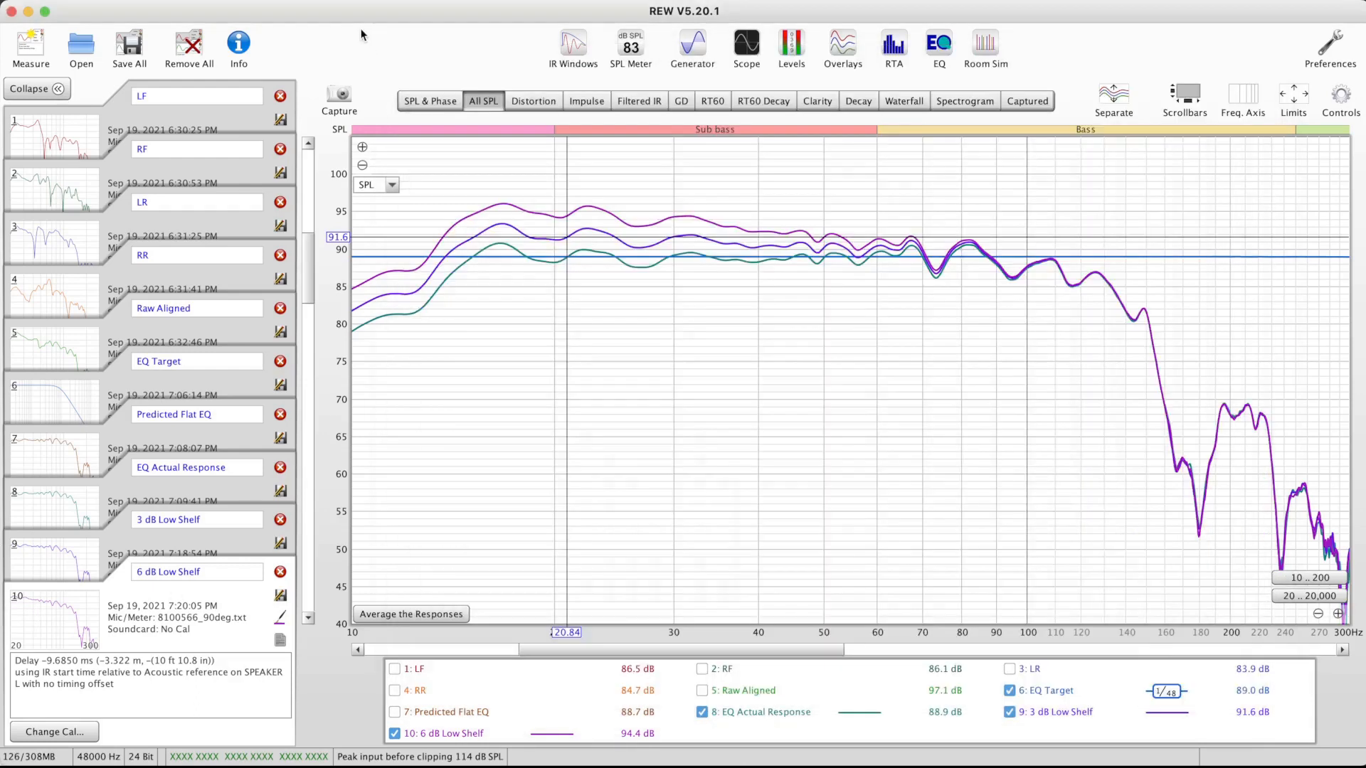
left_click(21, 51)
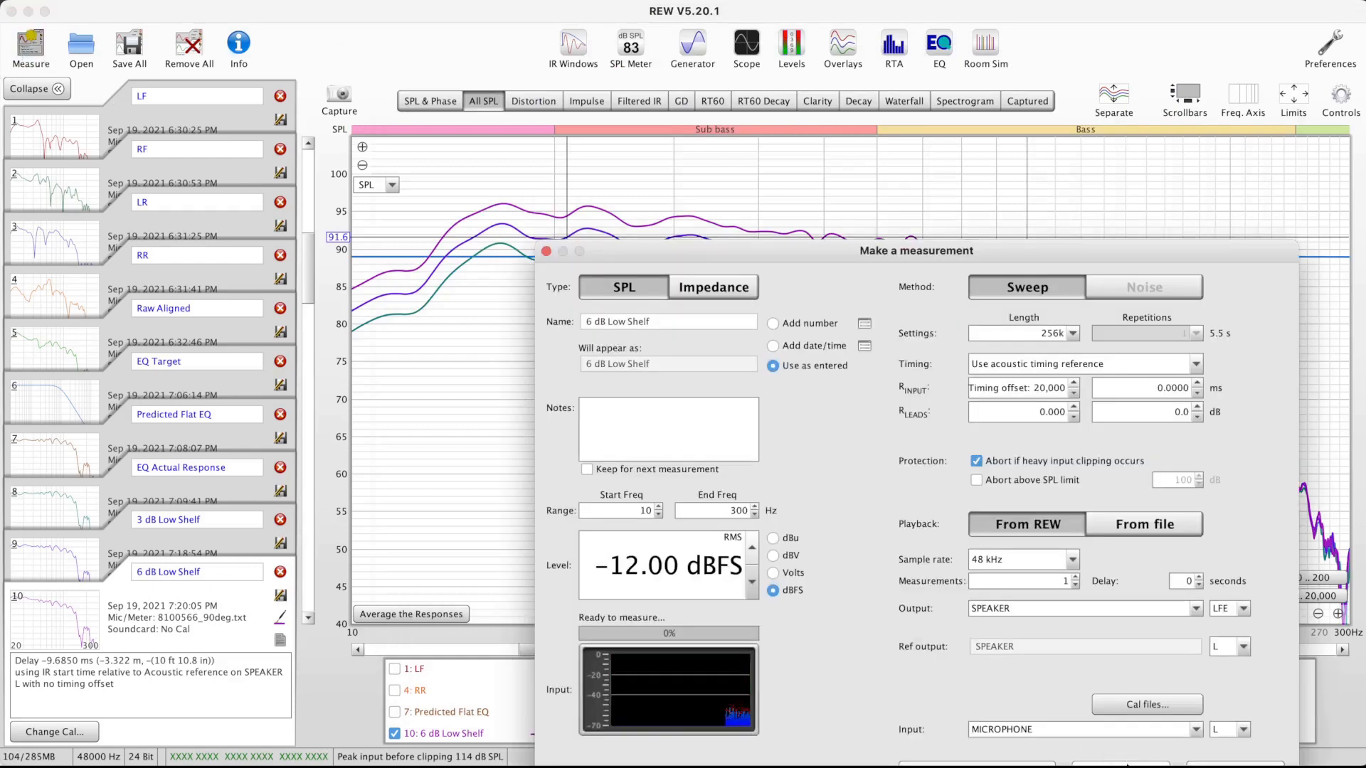
left_click(1099, 761)
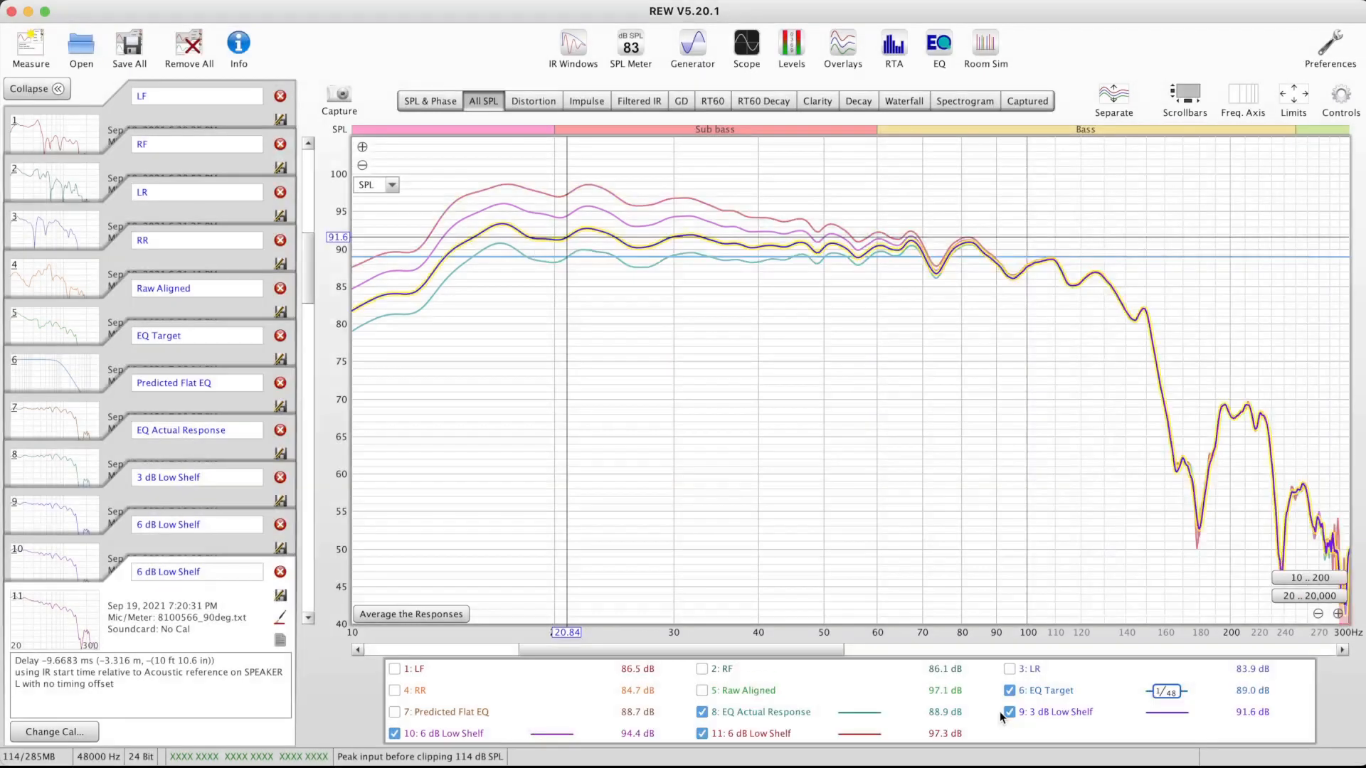
Rename the newest measurement as 9 dB Low Shelf
left_click(143, 574)
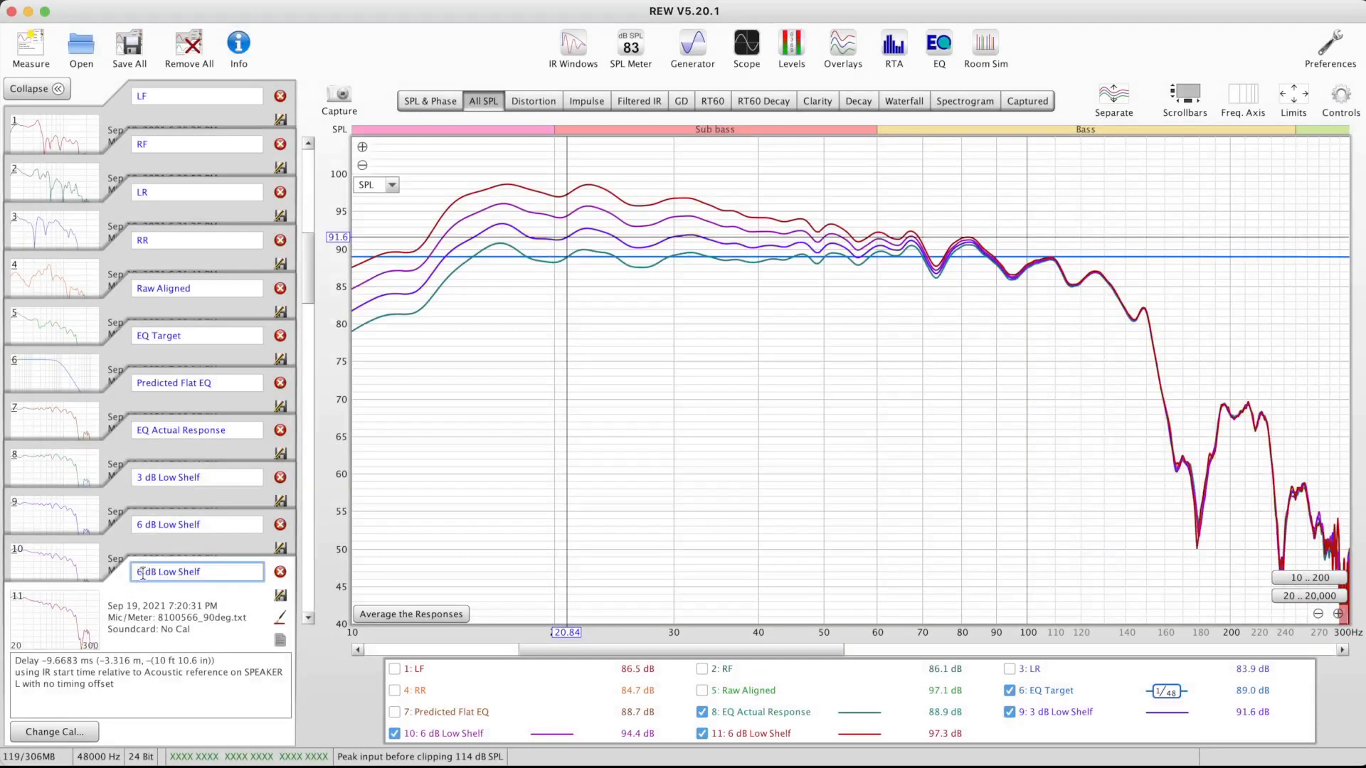
key("Home")
key("Delete")
type("9")
key("Return")
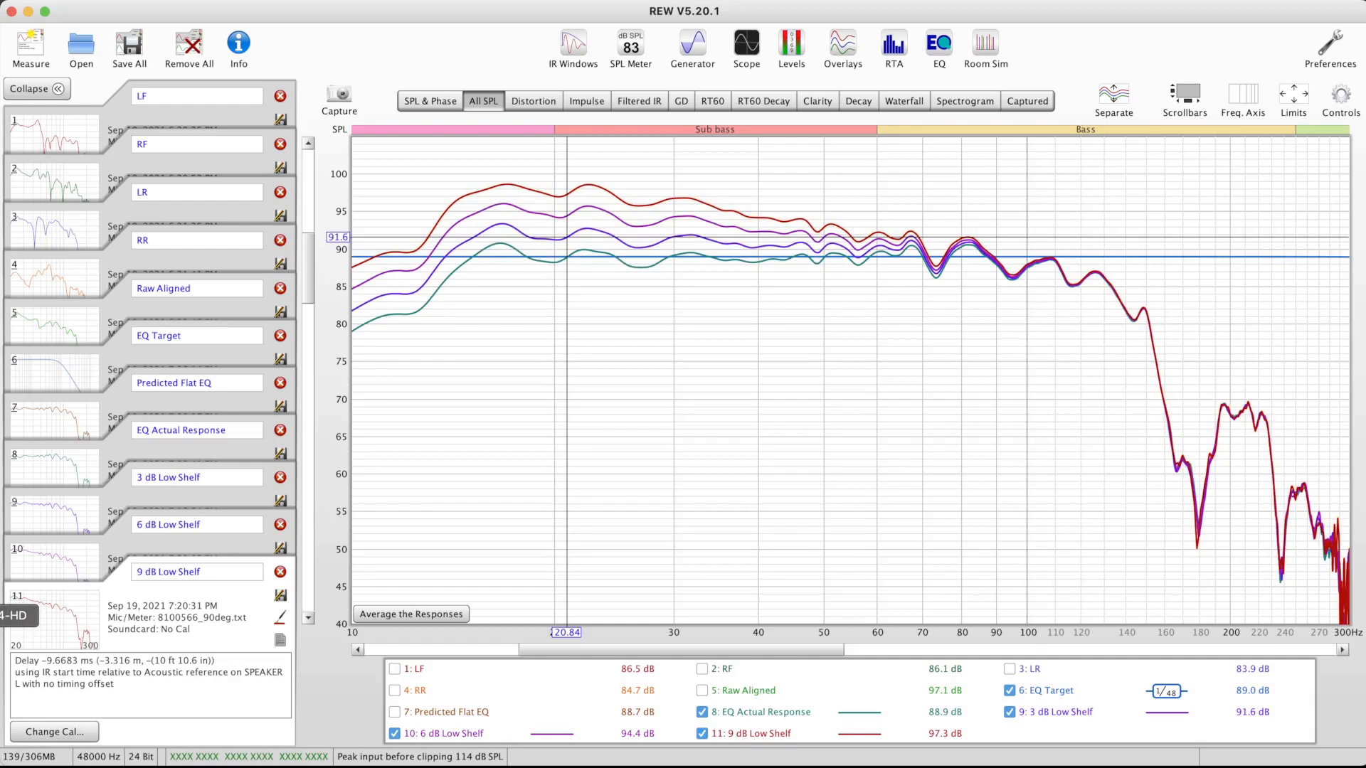
Switch to the MiniDSP-2x4-HD plugin, close the input equalizer and view the output channels
left_click(1, 618)
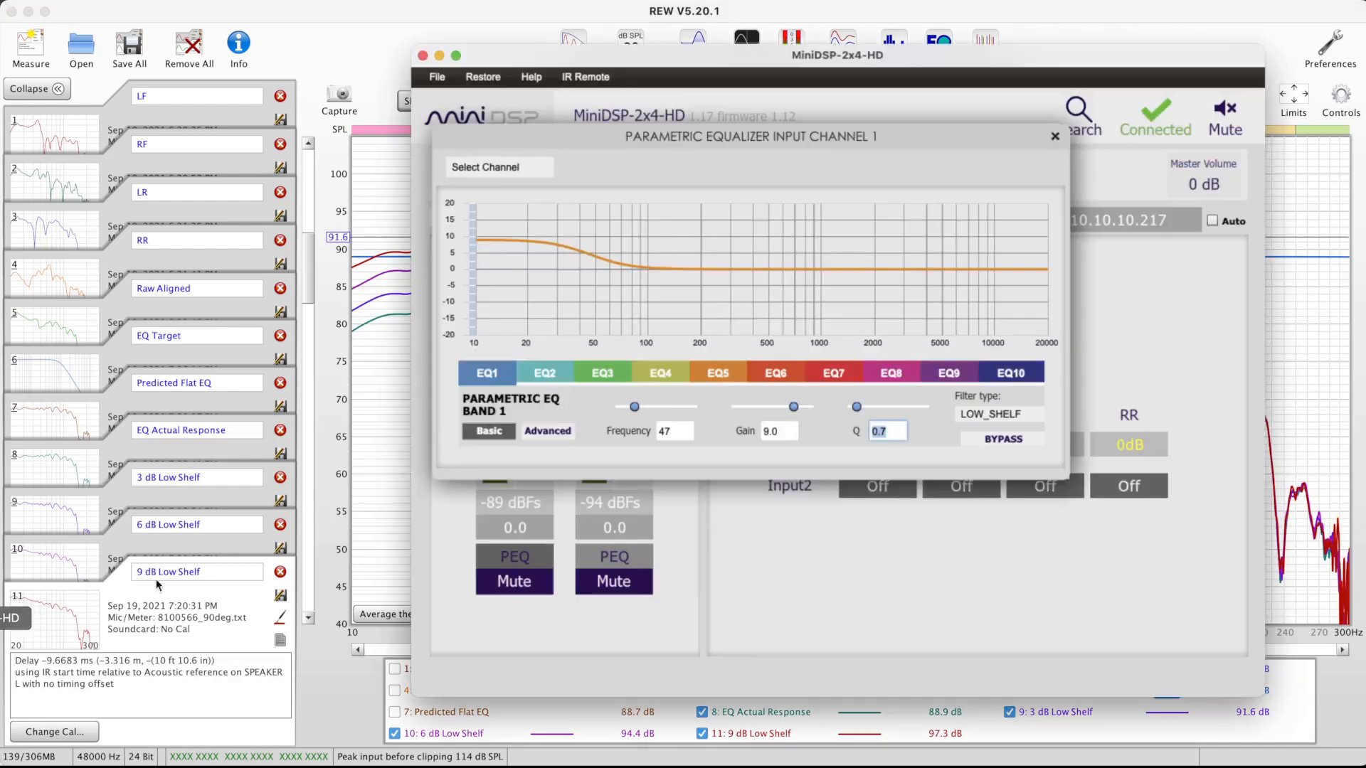
left_click(1056, 136)
left_click_drag(903, 64, 879, 53)
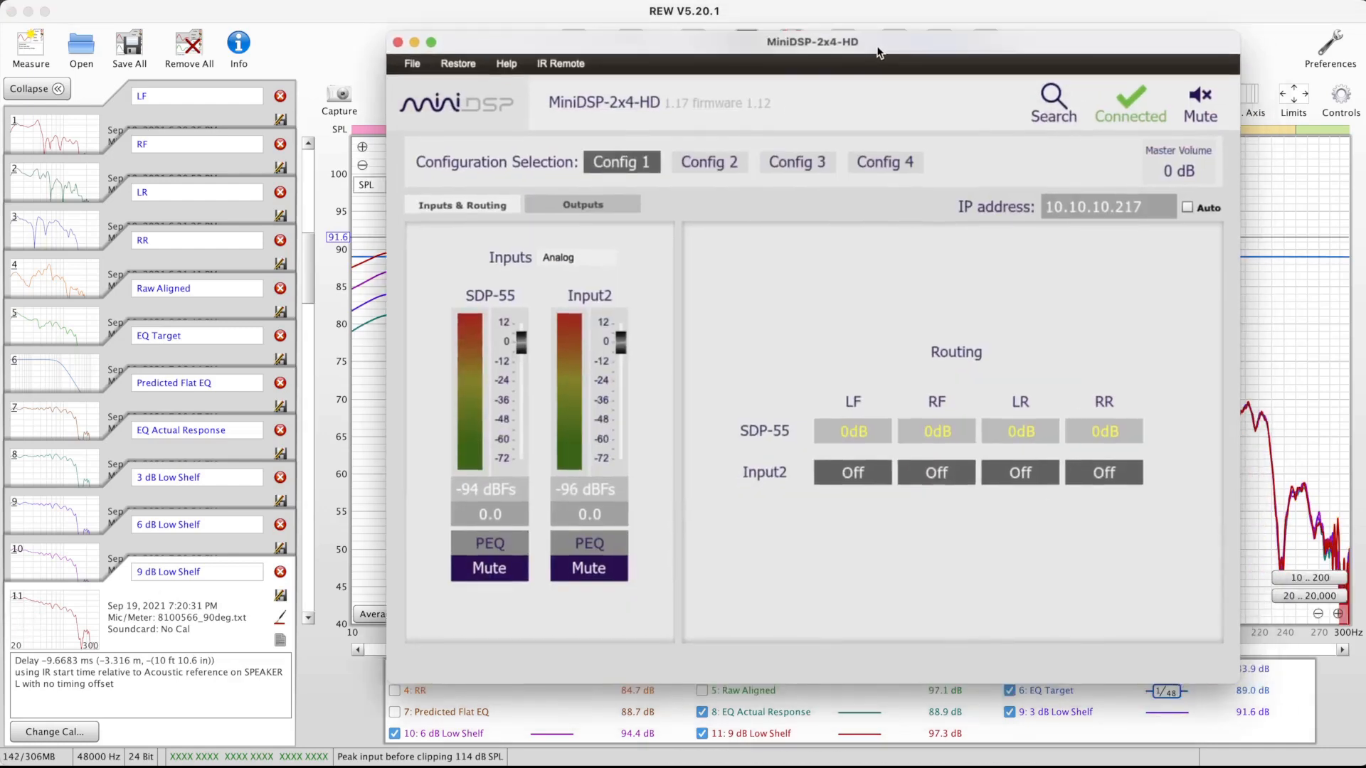
left_click(609, 203)
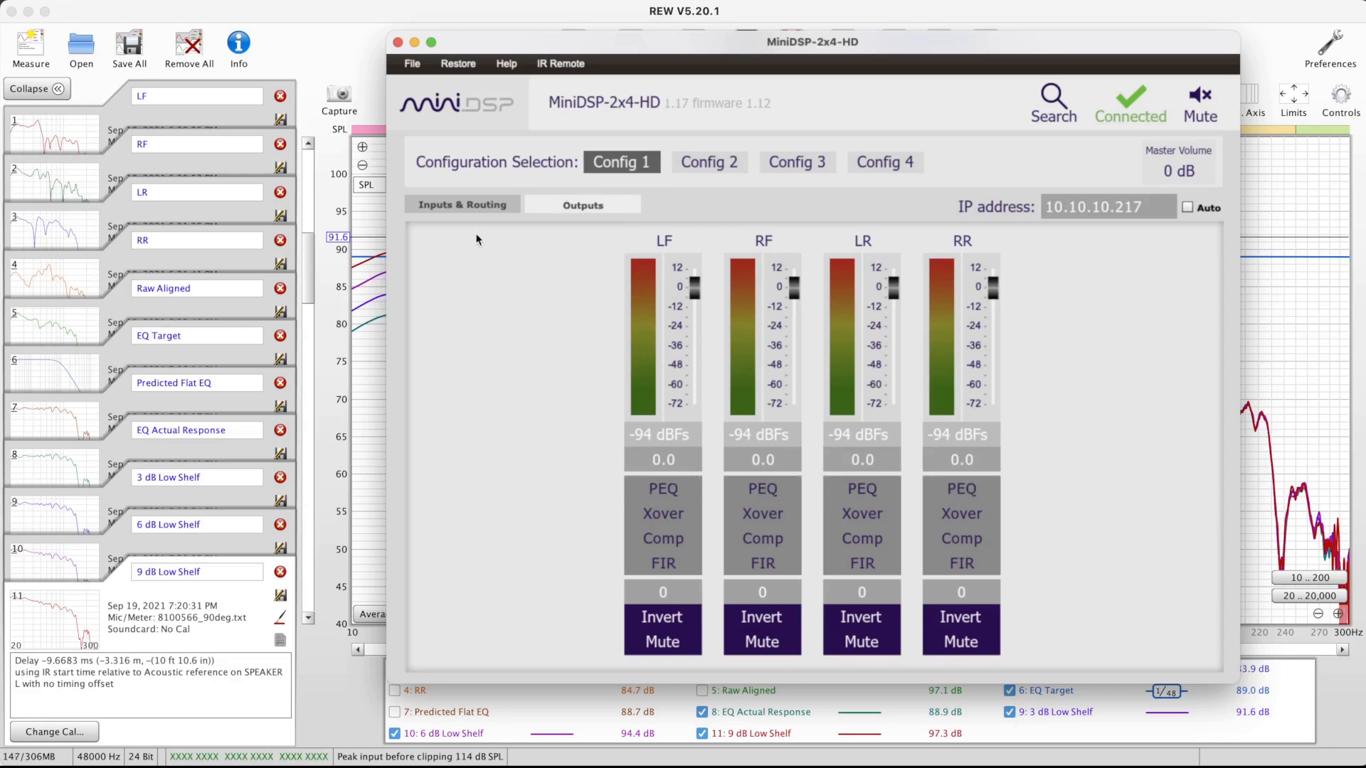
Bypass the band 1 low shelf in the SDP-55 input's parametric equalizer and close the equalizer
left_click(460, 202)
left_click(492, 545)
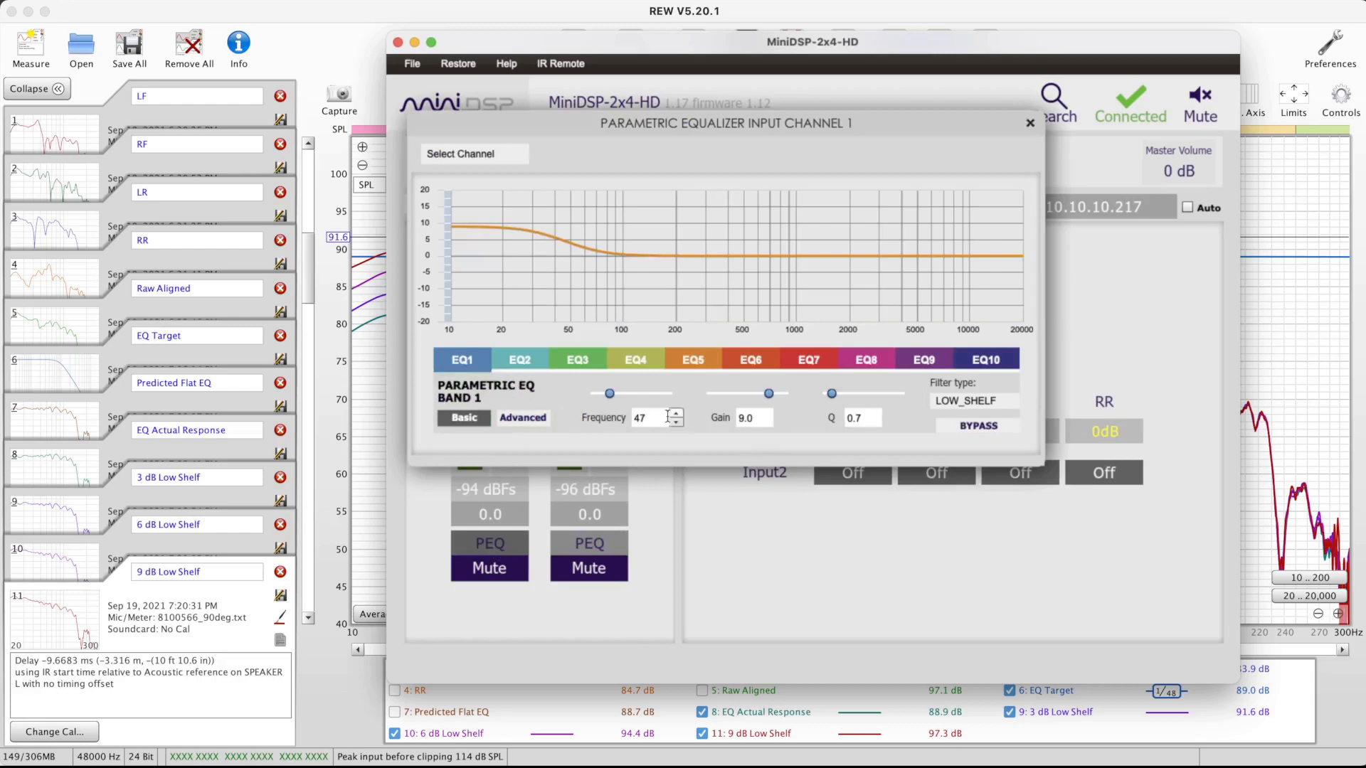
left_click(989, 426)
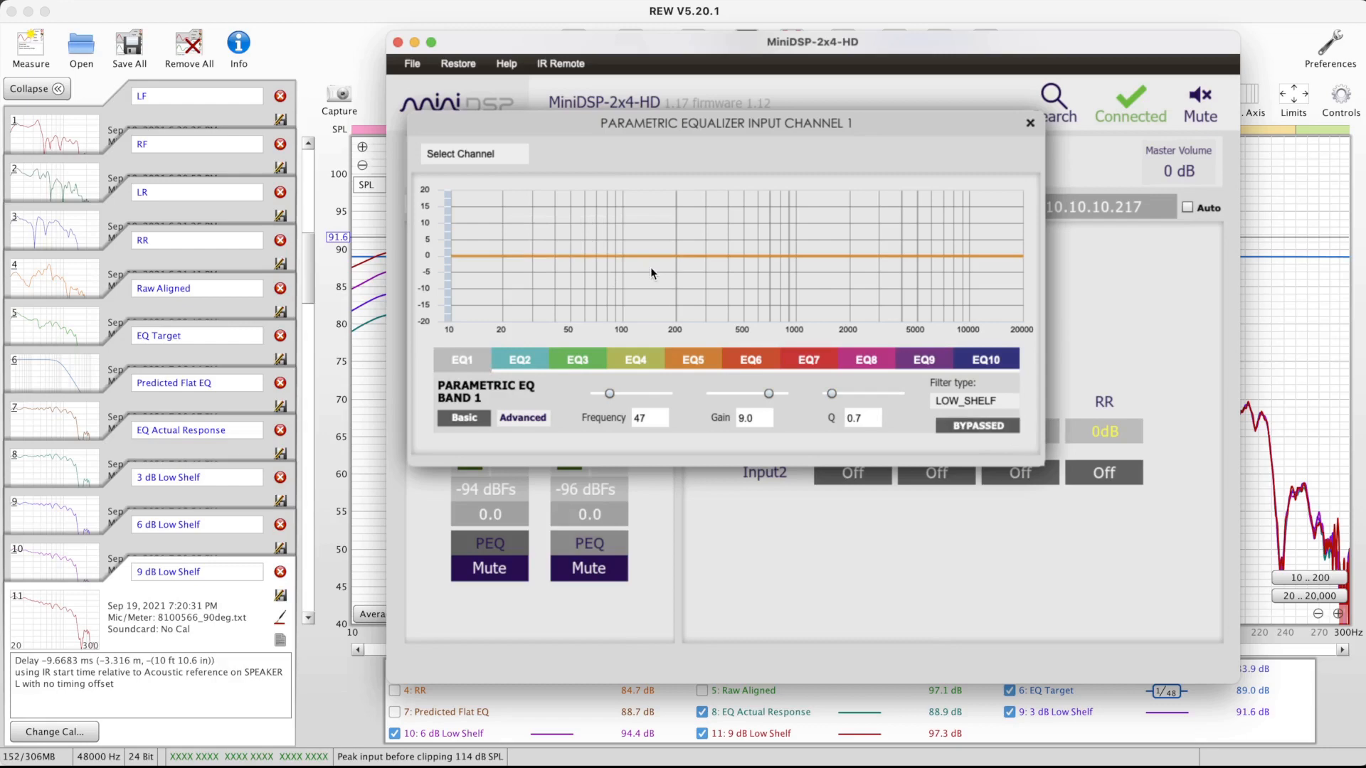
left_click(1029, 124)
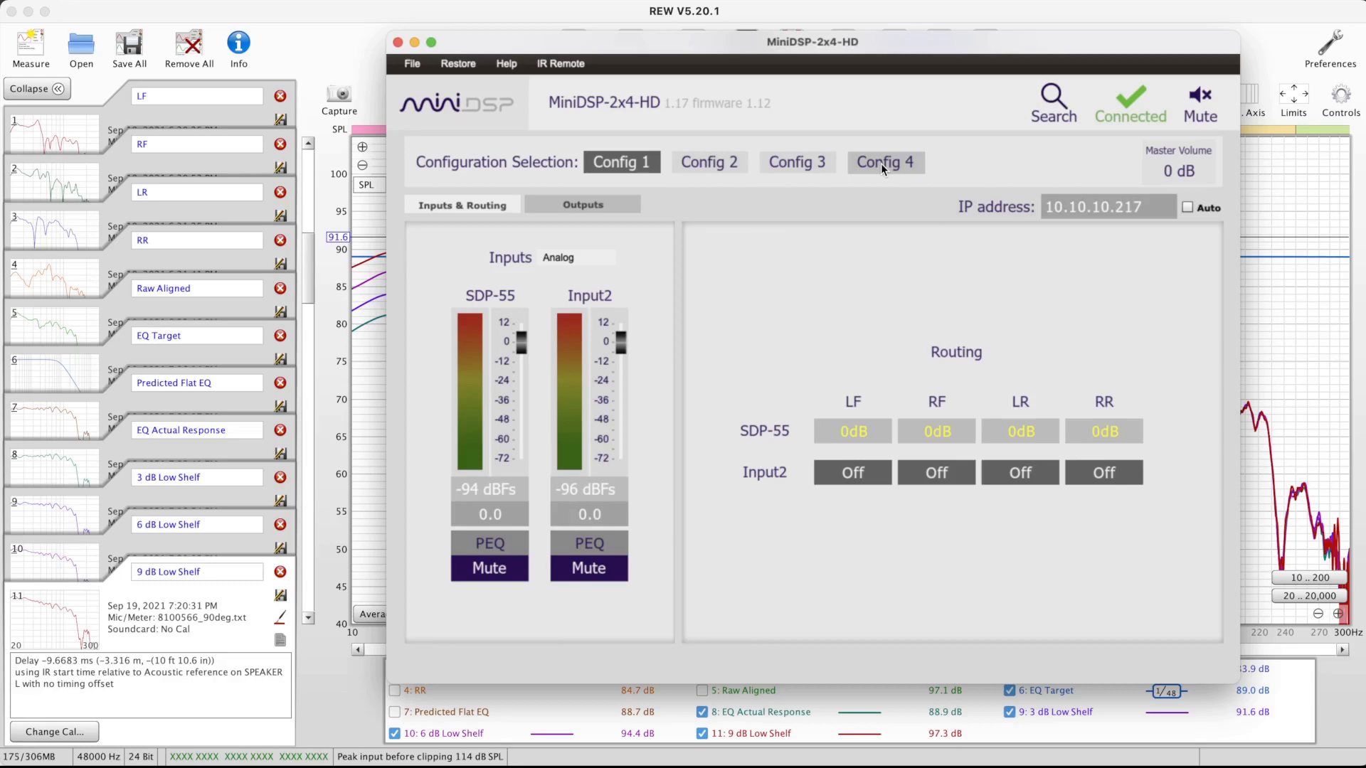
Save the current Config 1 configuration to a file named flat-eq-config
left_click(412, 65)
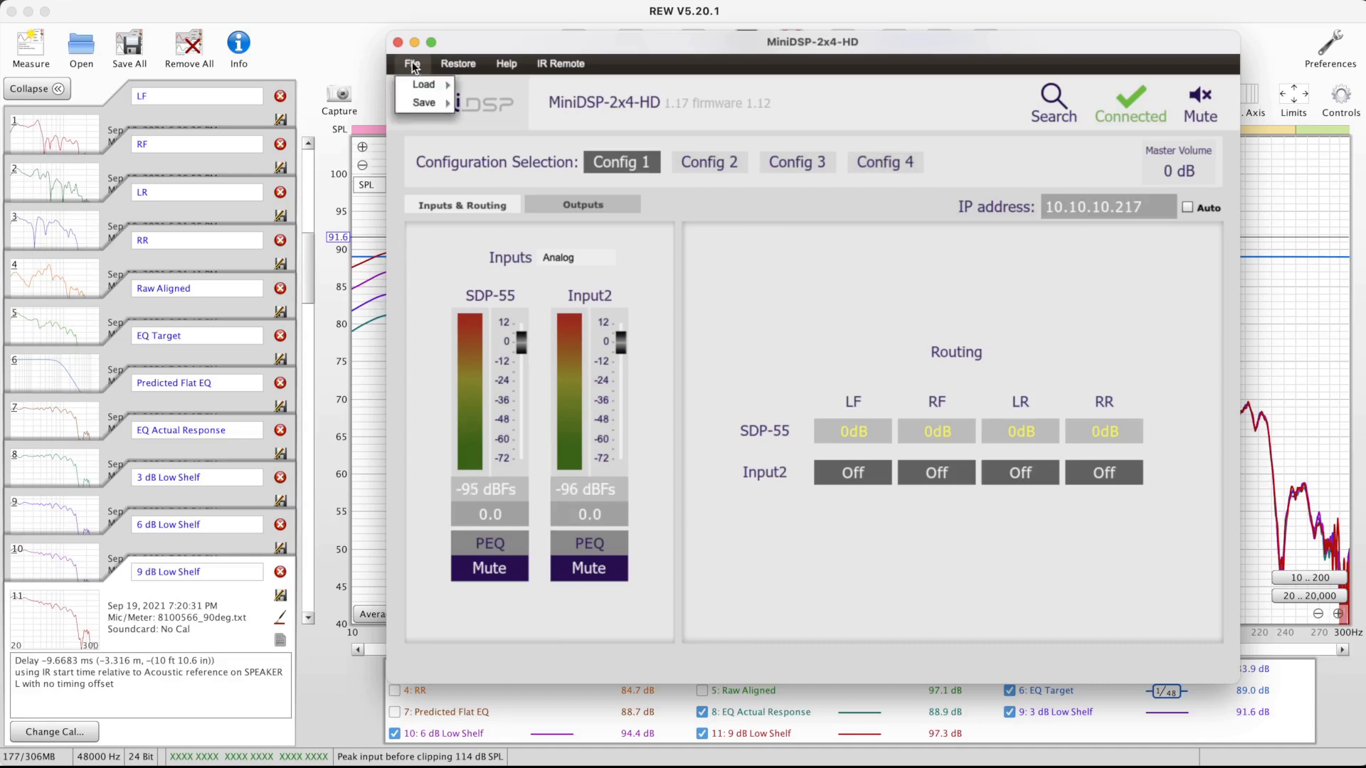
mouse_move(416, 83)
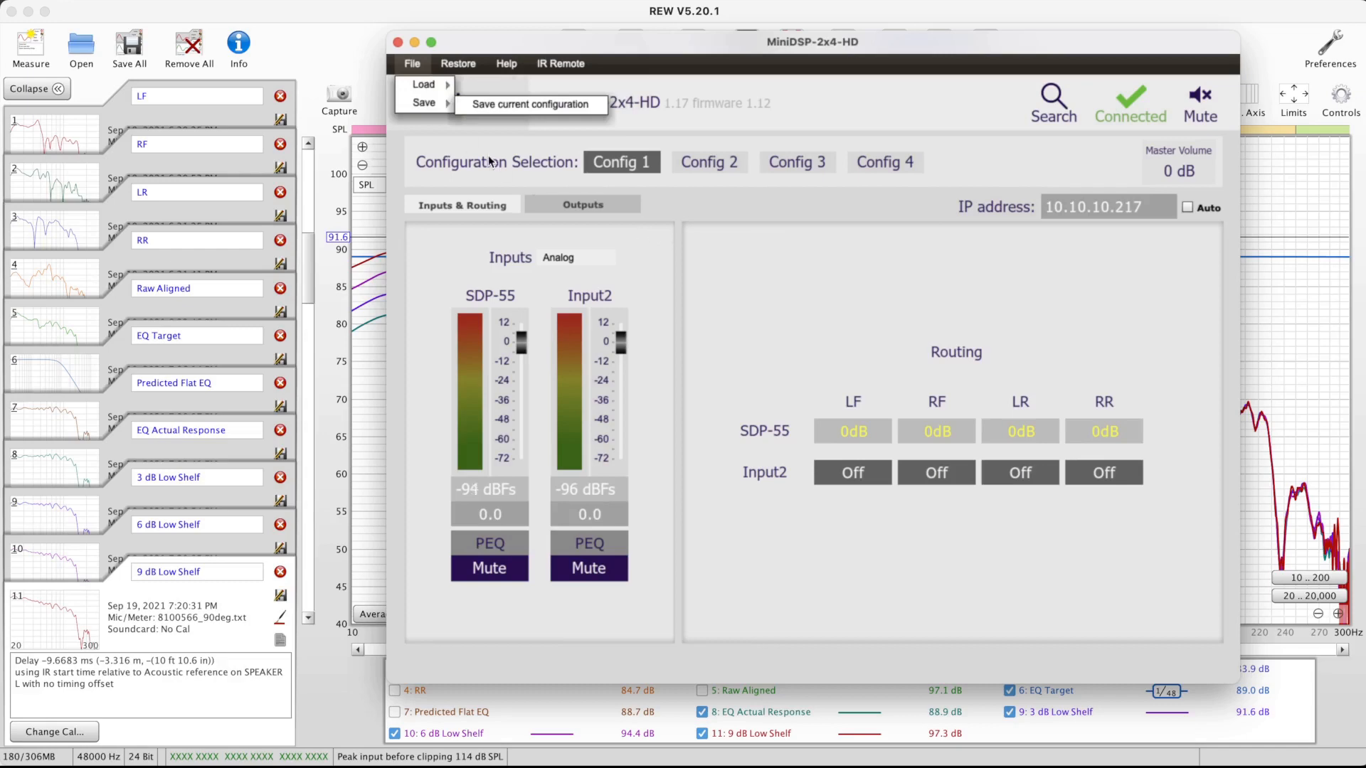
left_click(494, 112)
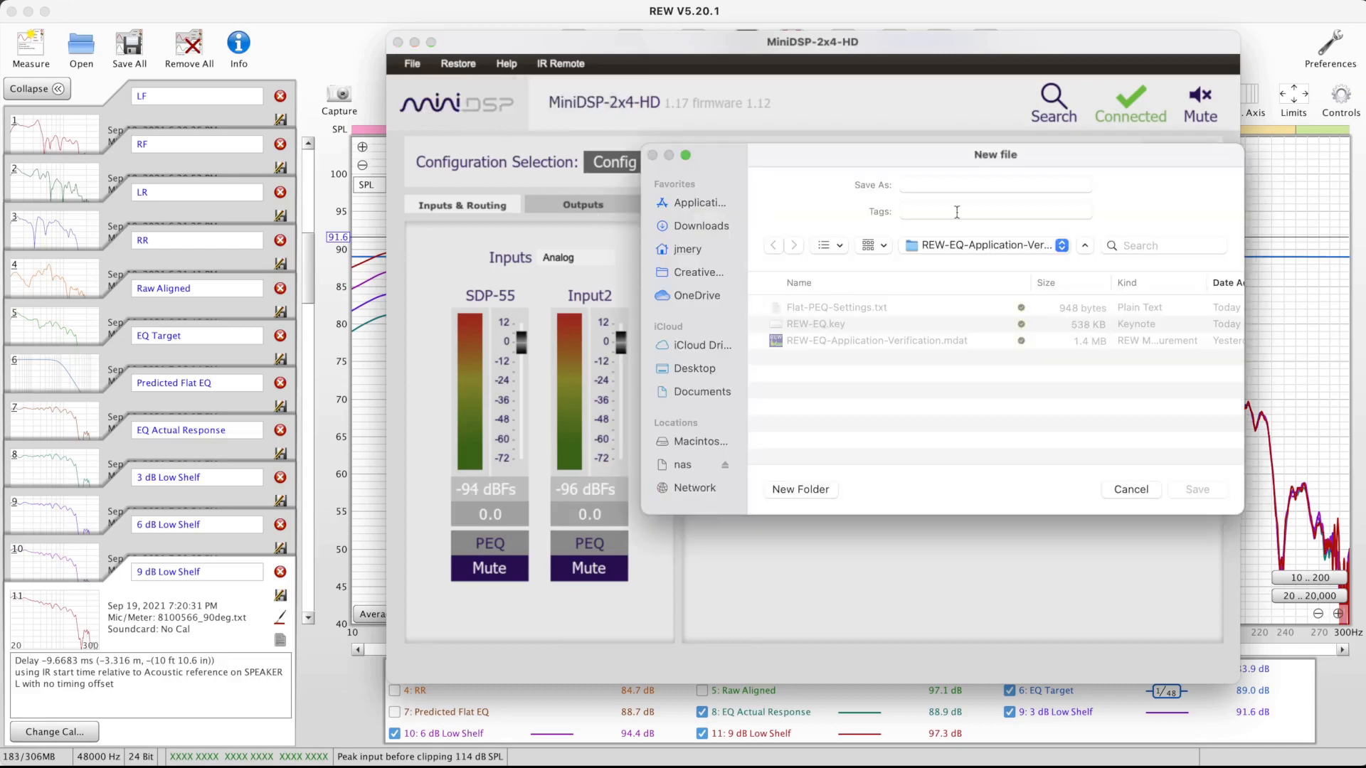
left_click(943, 185)
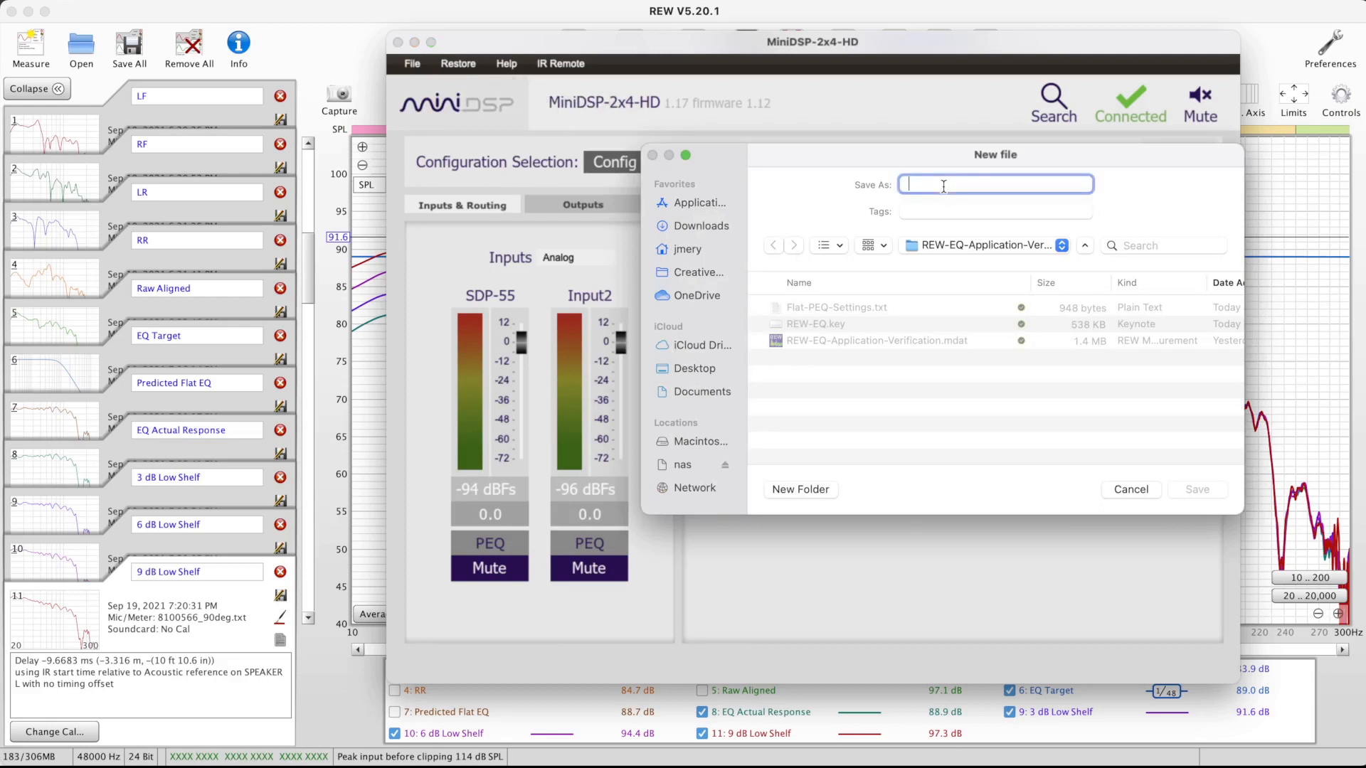
type("flat-")
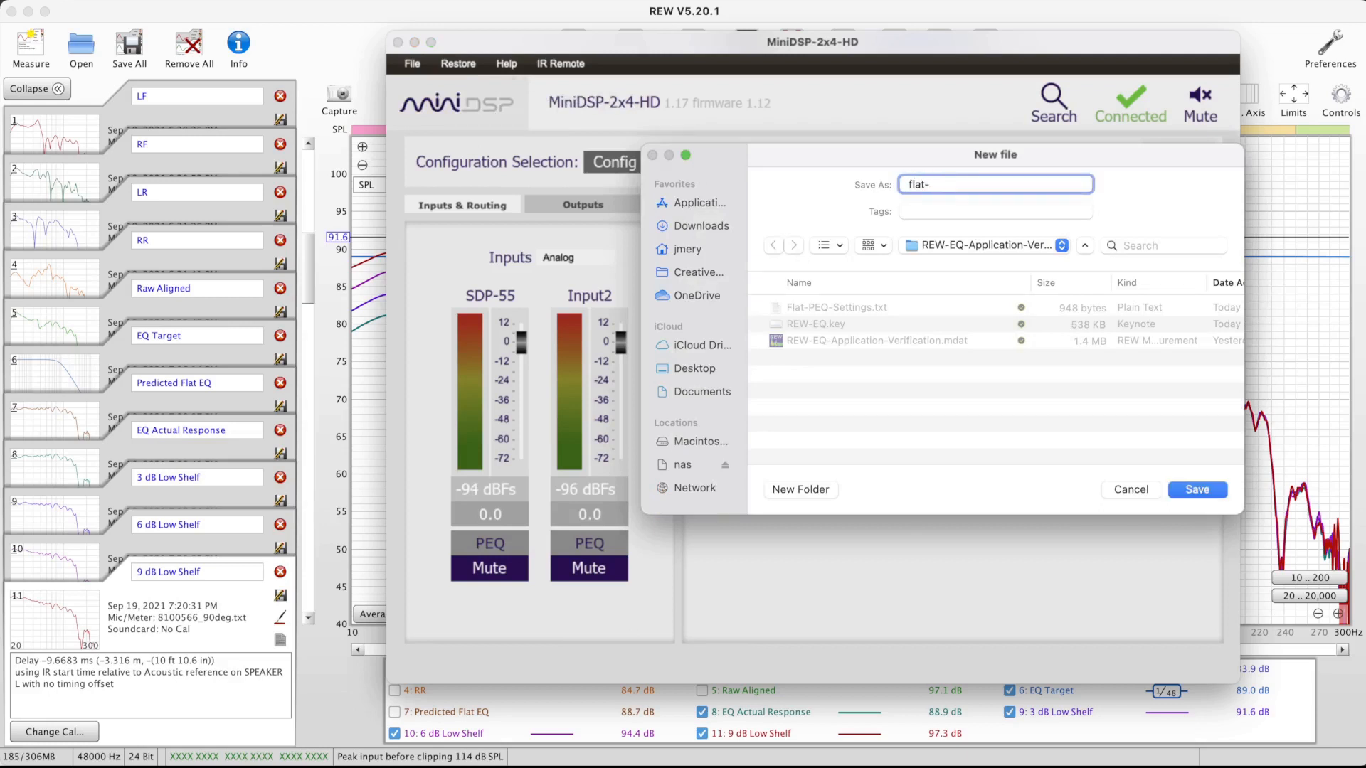
type("eq-config")
left_click(1209, 491)
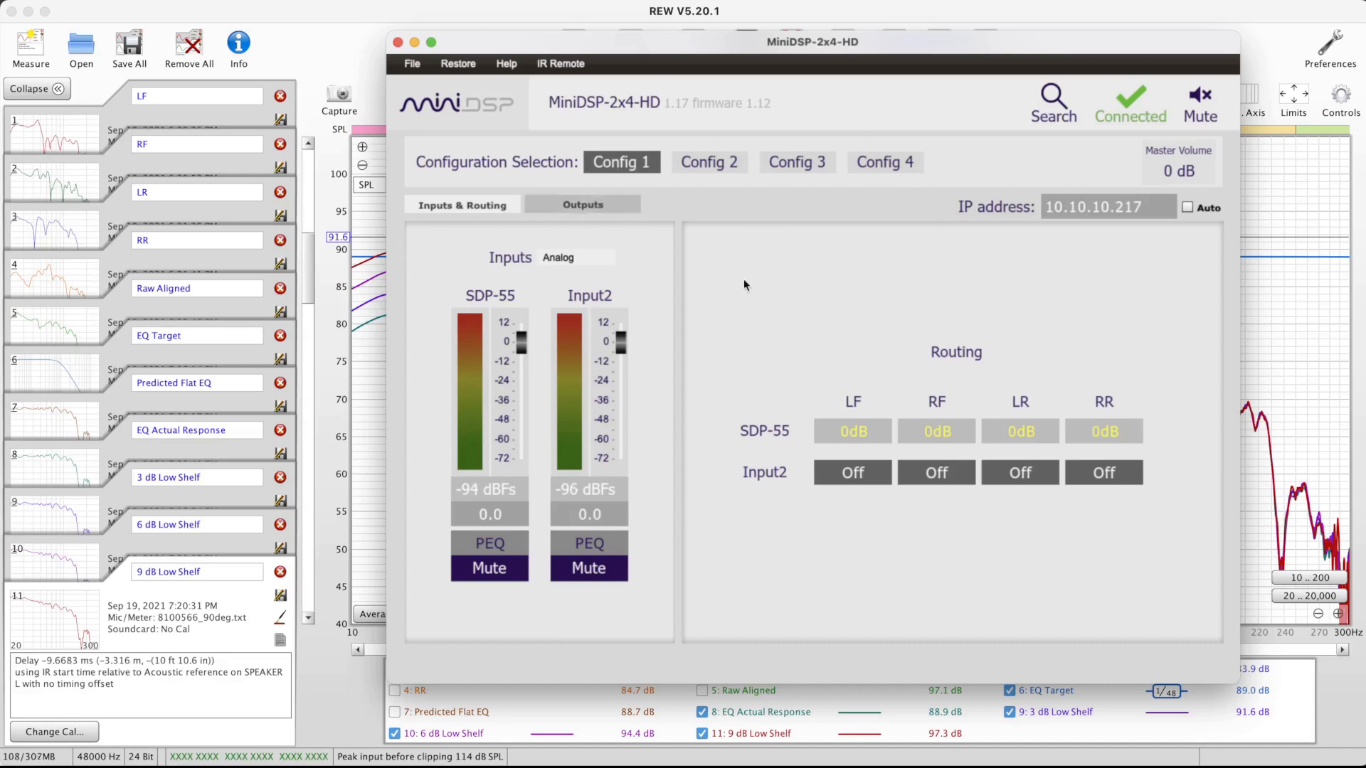
Switch to Config 2 and load the flat-eq-config file into that slot
left_click(710, 162)
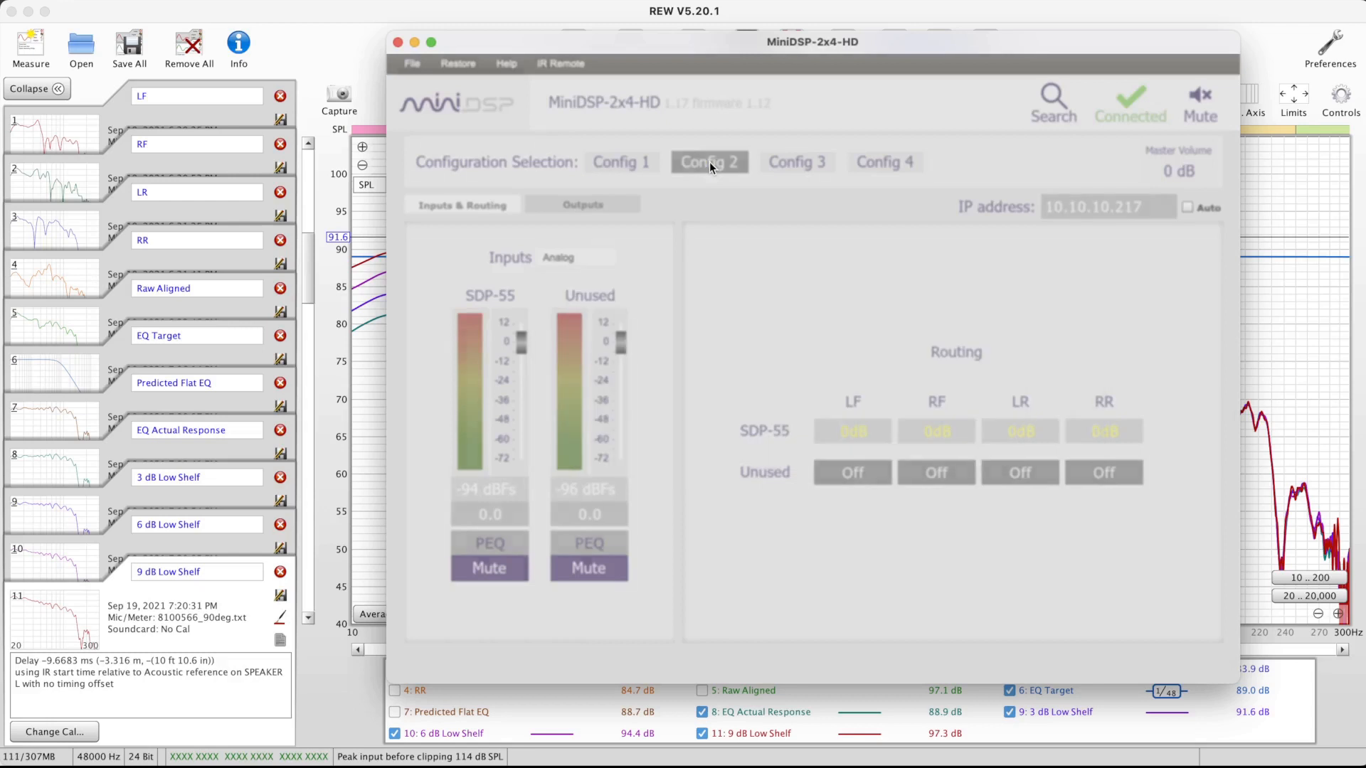
left_click(414, 64)
mouse_move(426, 85)
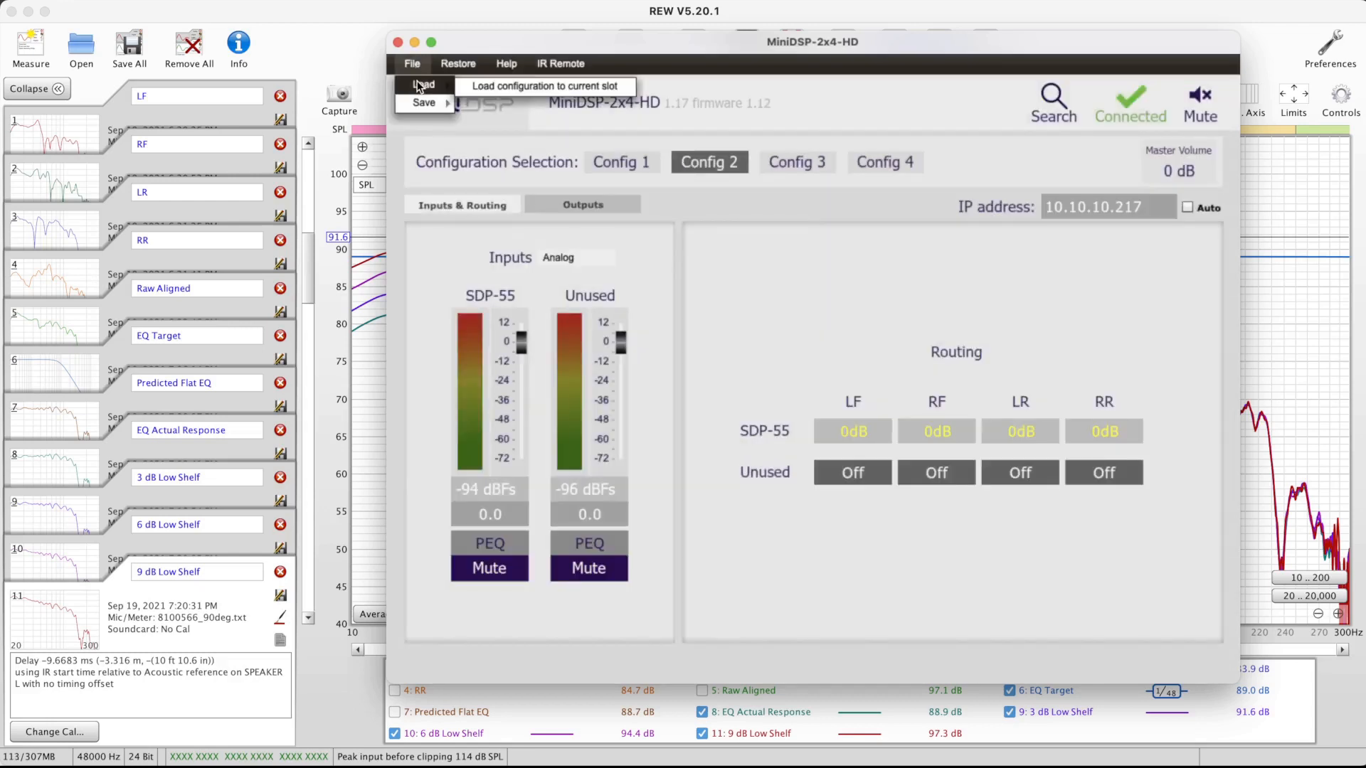
left_click(492, 87)
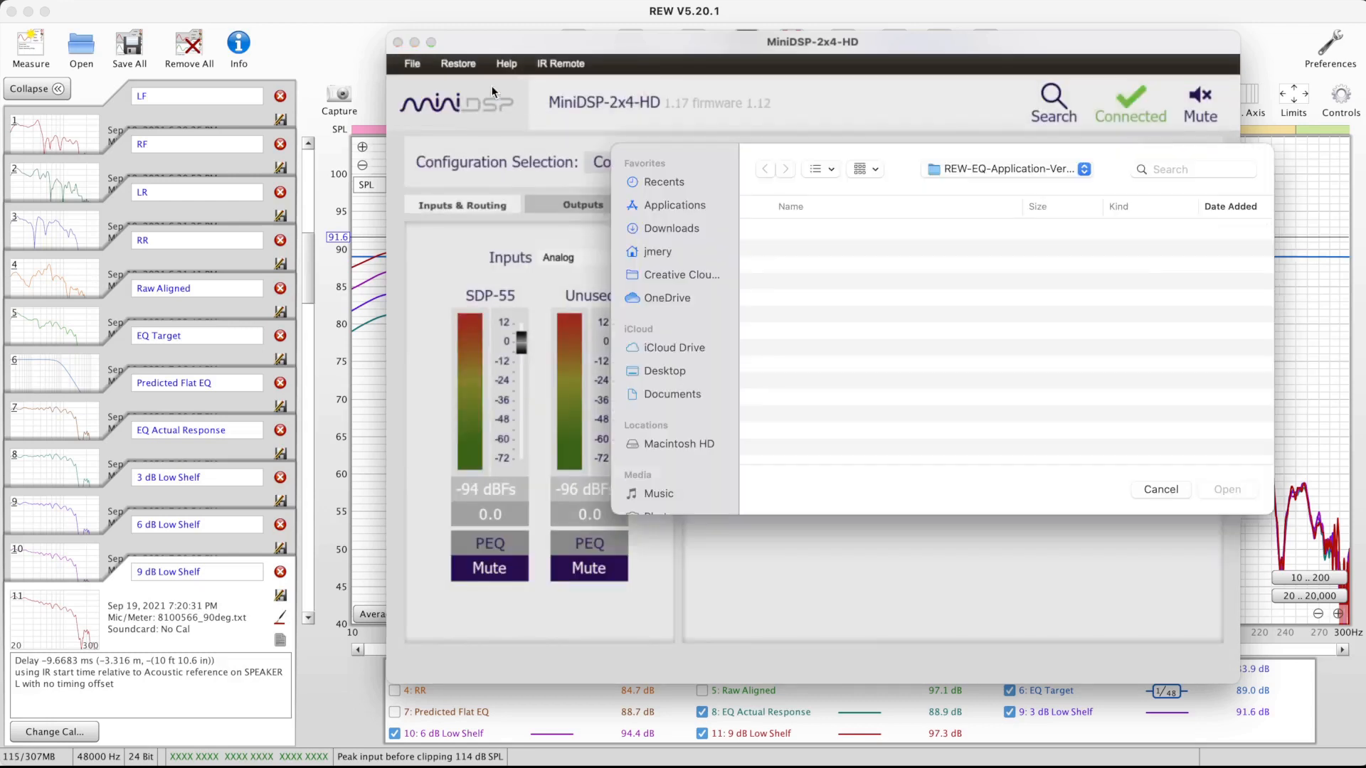
left_click(857, 233)
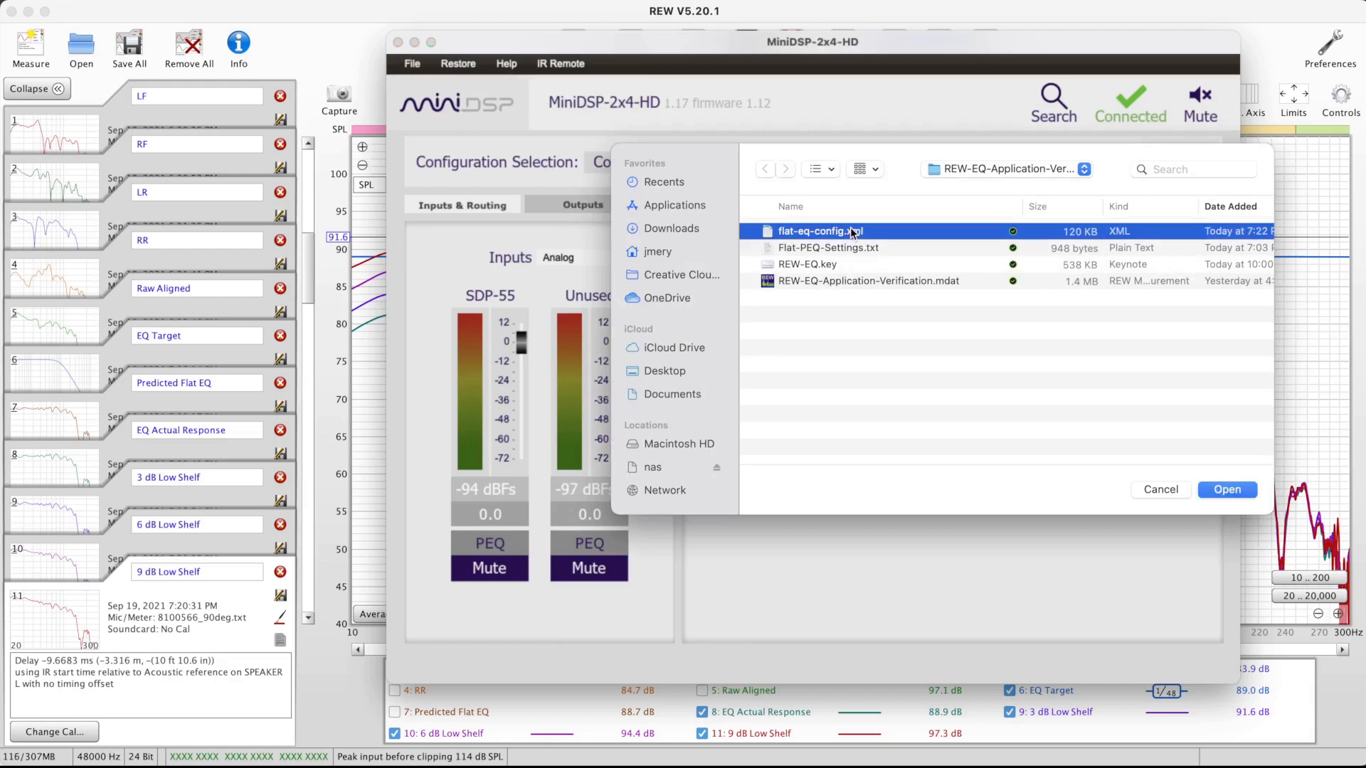
left_click(1226, 490)
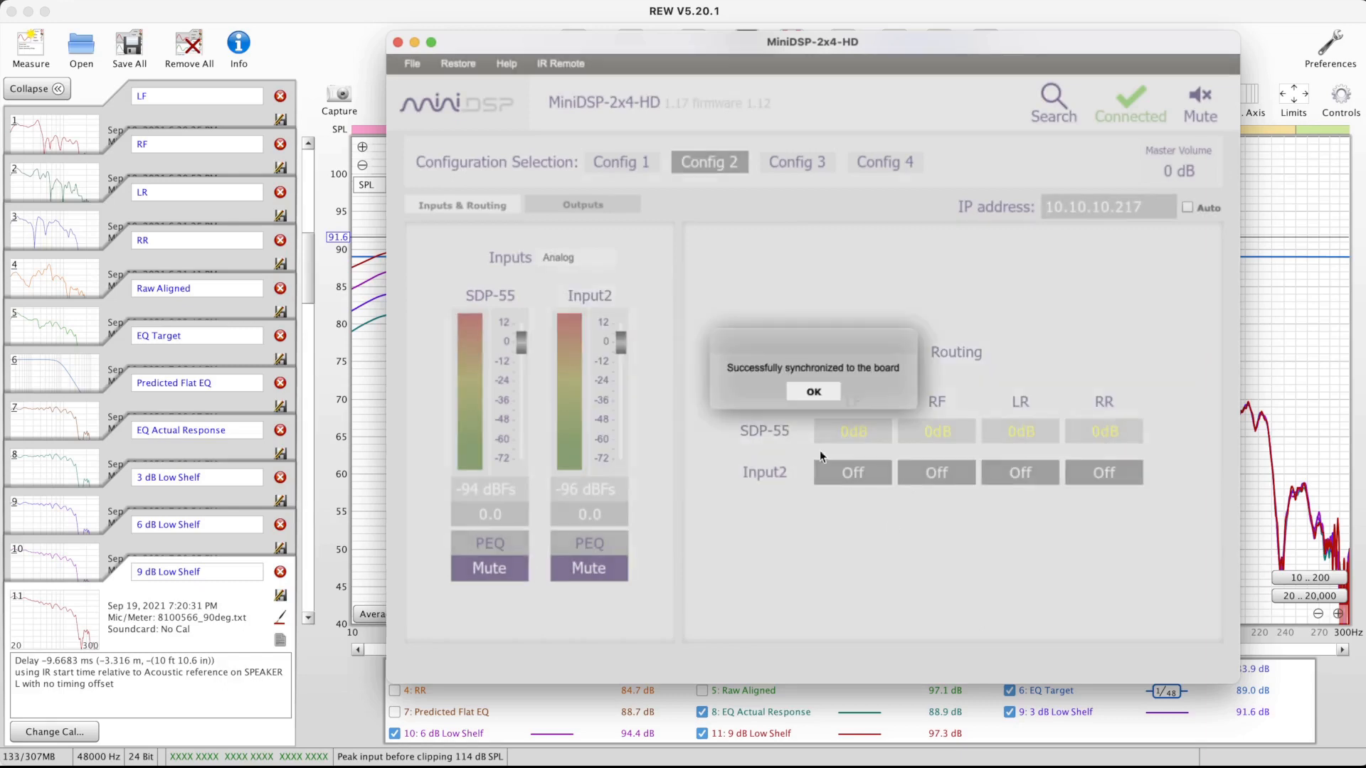
left_click(800, 391)
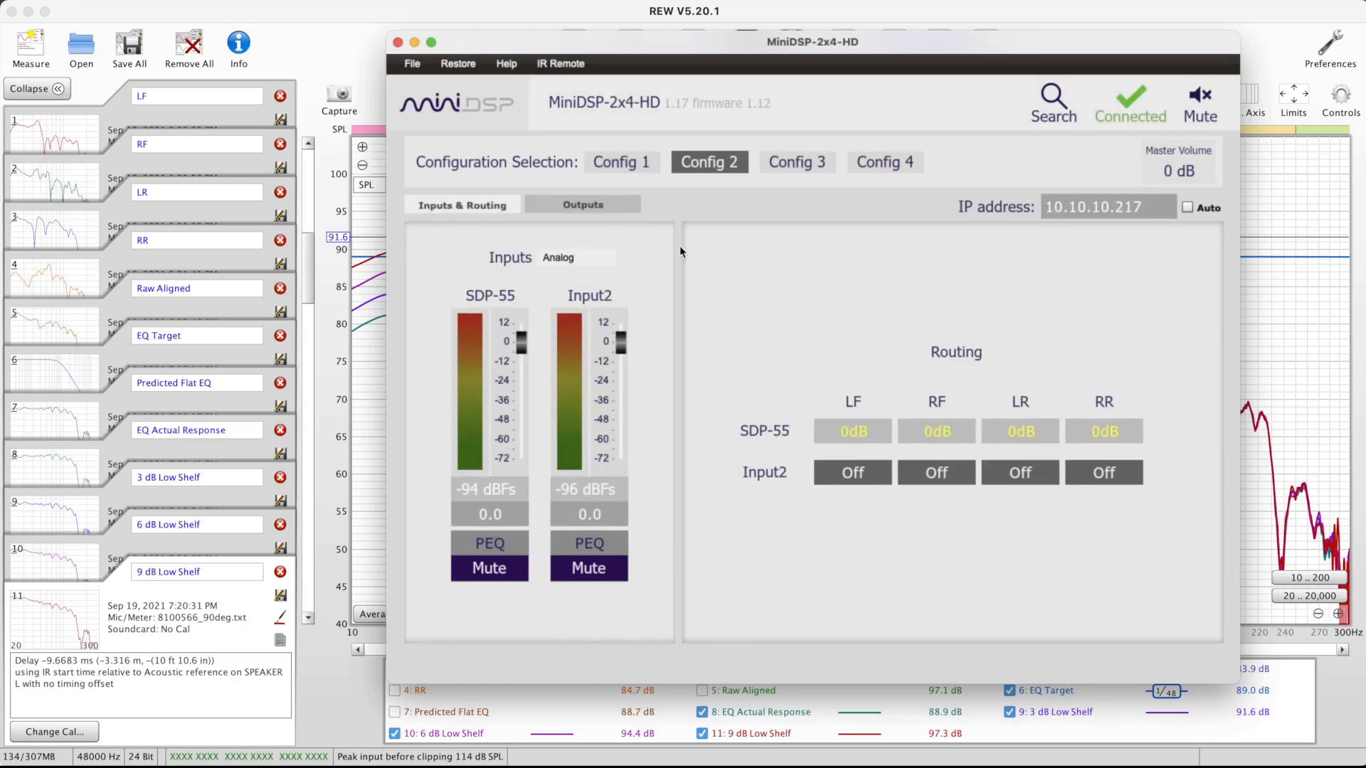
Check the LF output channel's parametric equalizer filters in Config 2 and close the equalizer
left_click(601, 206)
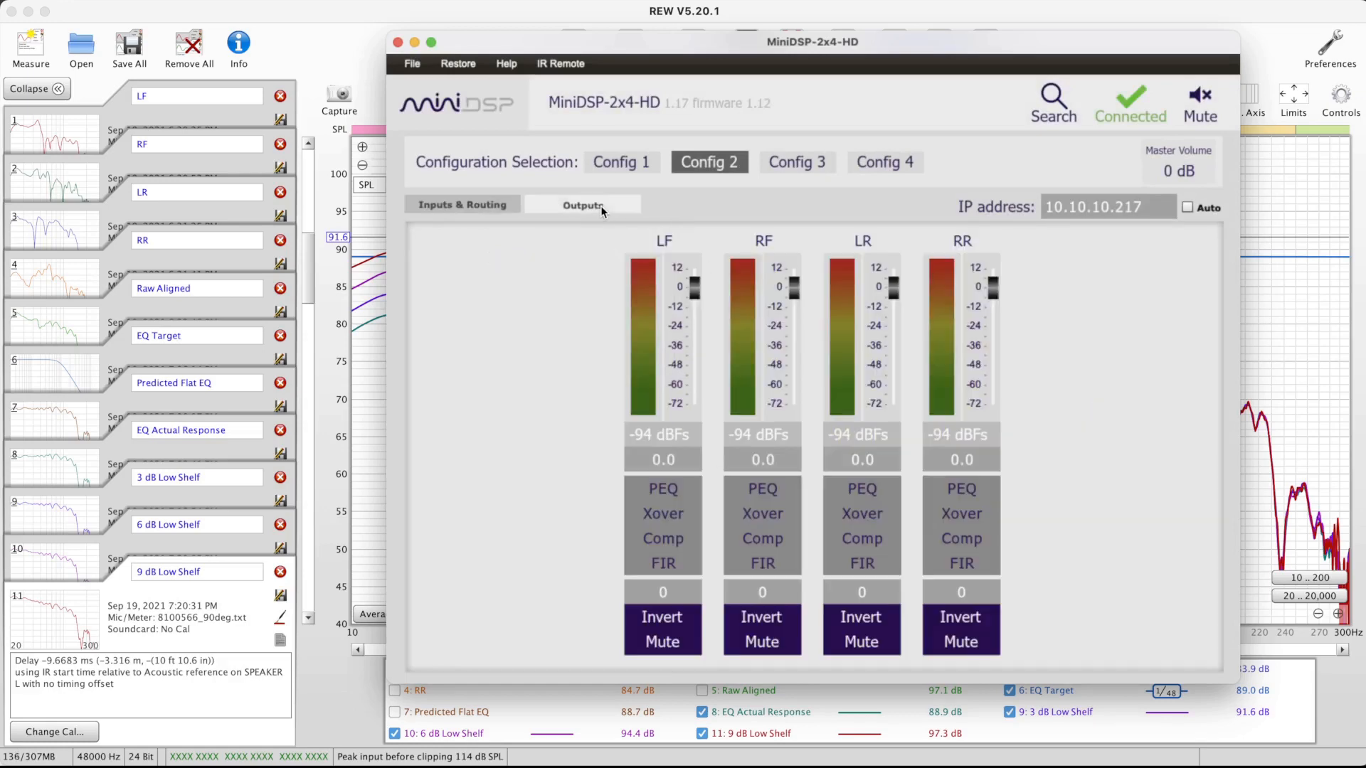
left_click(685, 492)
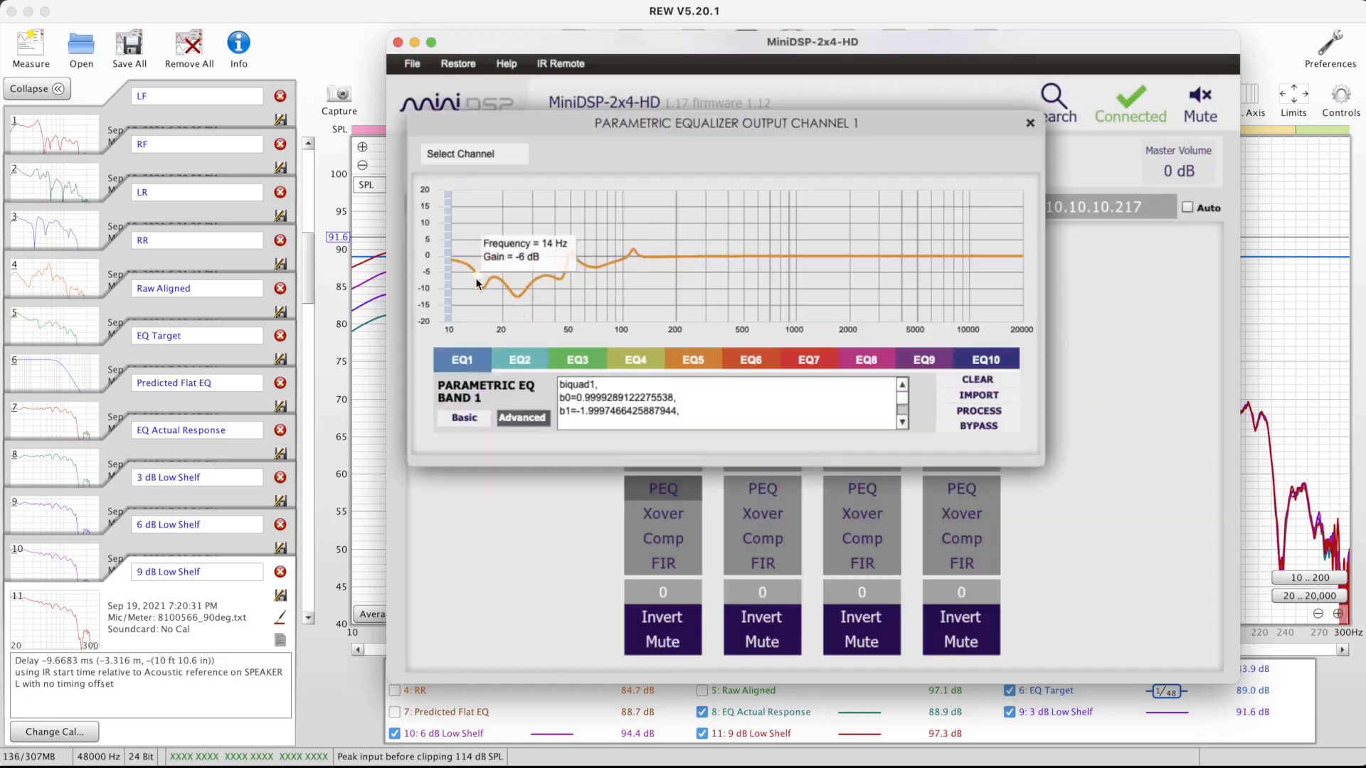
left_click(1028, 126)
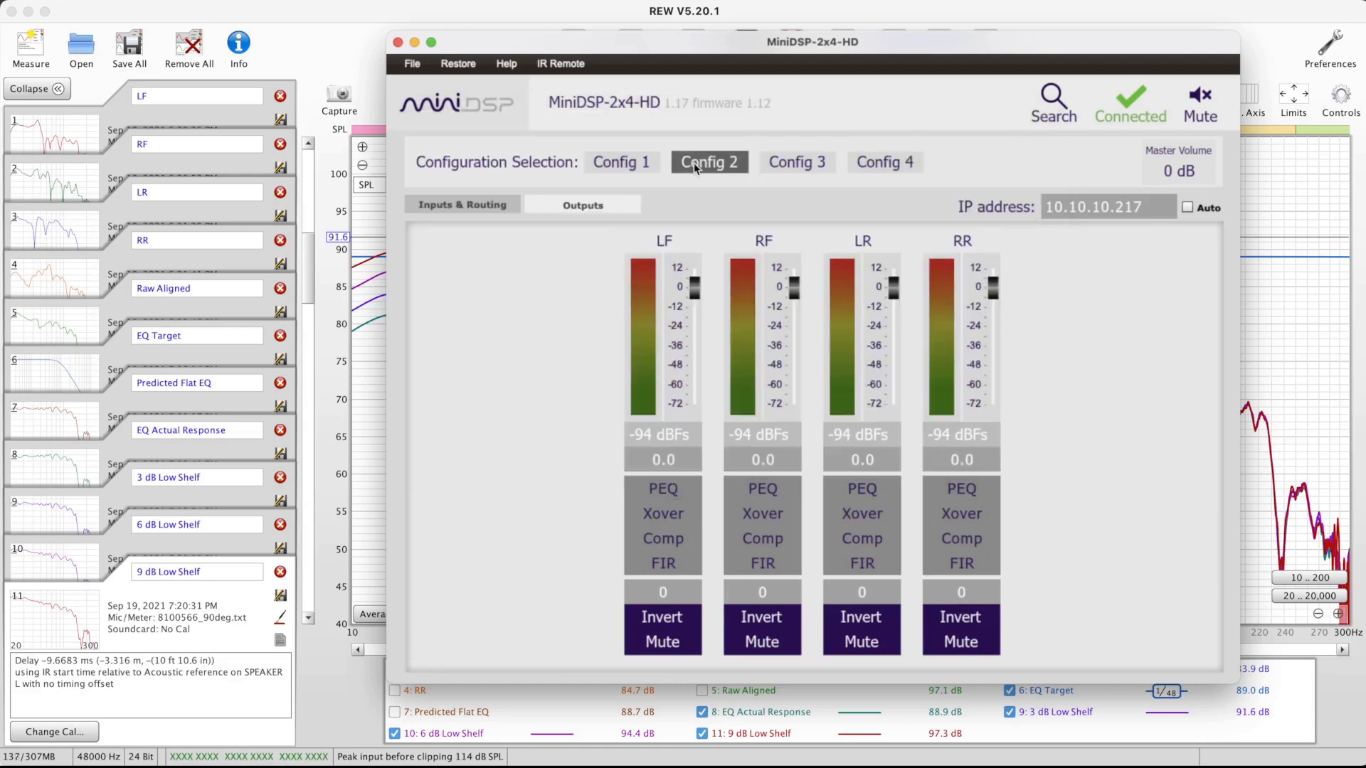
Enable the band 1 low shelf in the SDP-55 input's parametric equalizer in Config 2 and set its gain to 3 dB
left_click(467, 206)
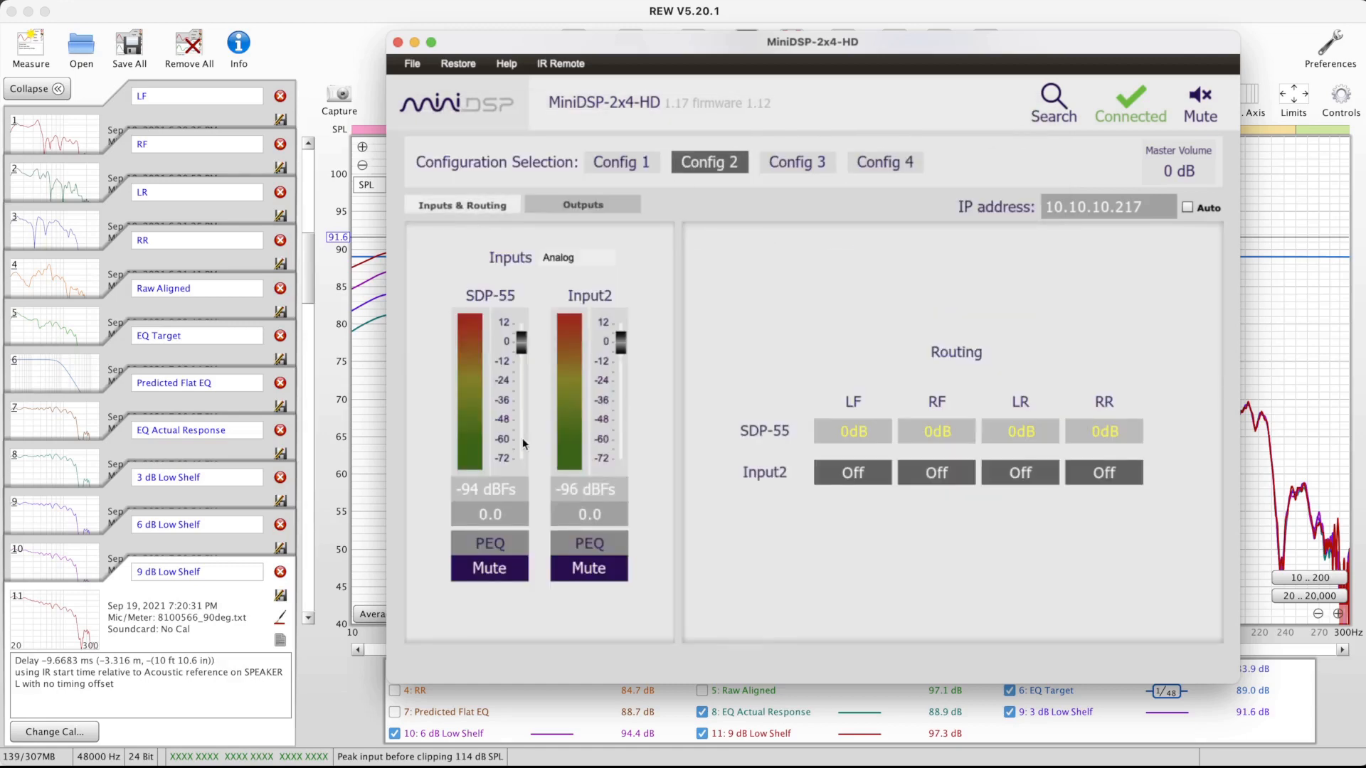
left_click(500, 543)
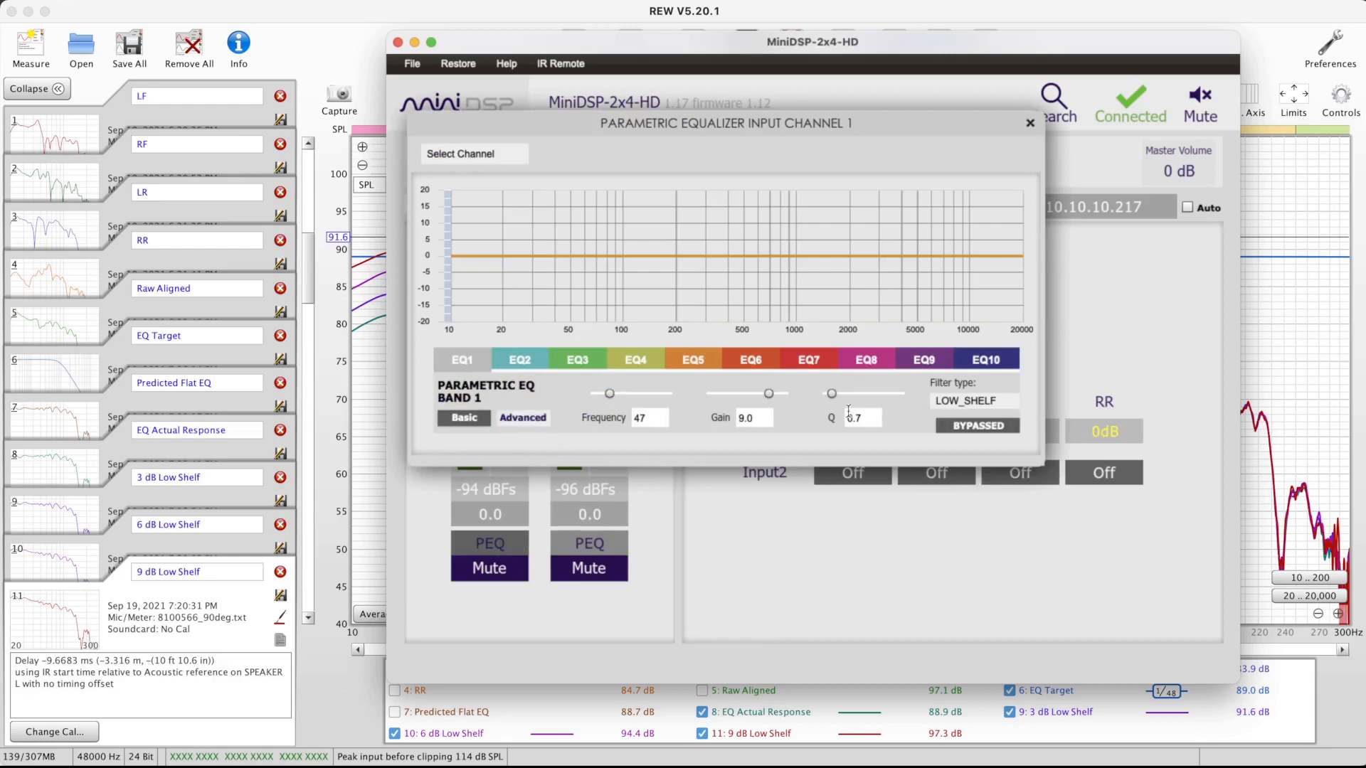
left_click(960, 426)
left_click_drag(776, 418, 720, 418)
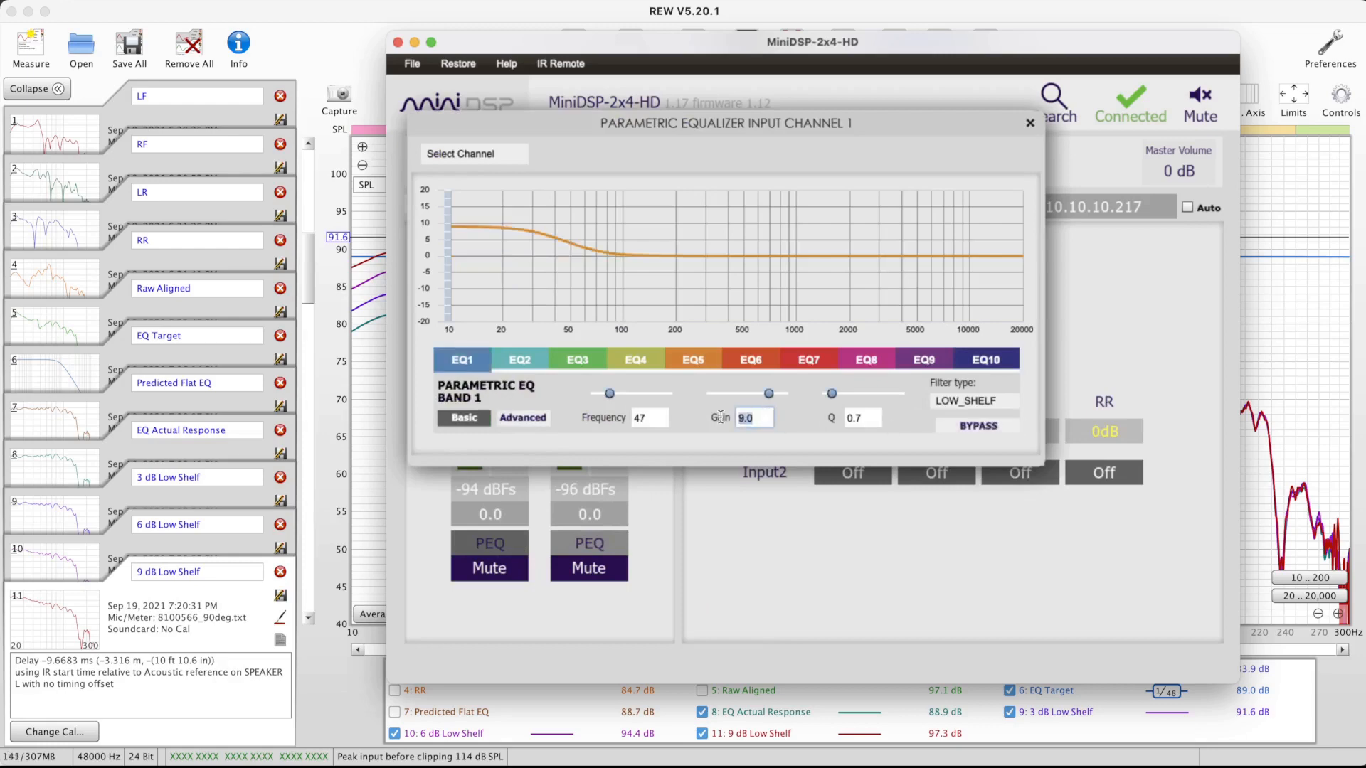
type("3")
key("Tab")
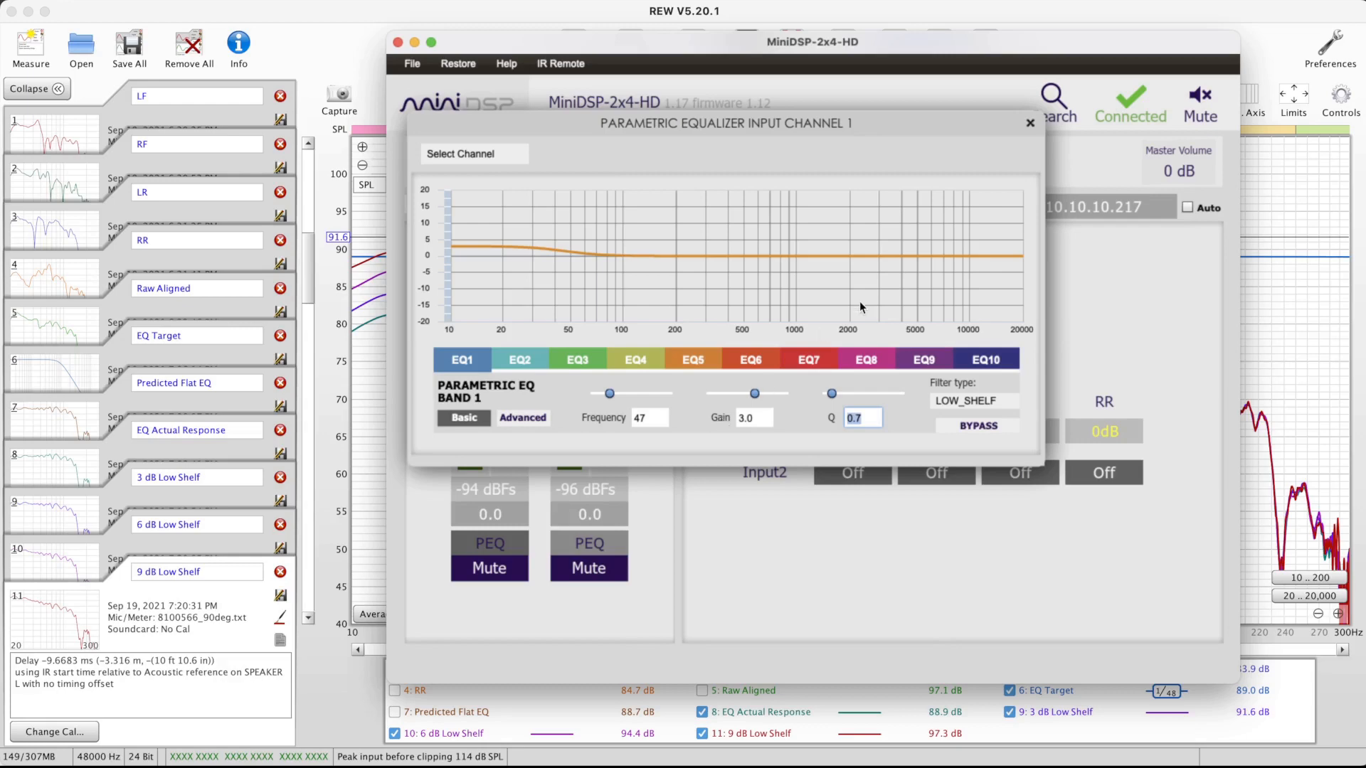
left_click(1029, 125)
Switch to REW, clear all trace selections in the All SPL graph, and open the EQ window for the Raw Aligned measurement
left_click(805, 15)
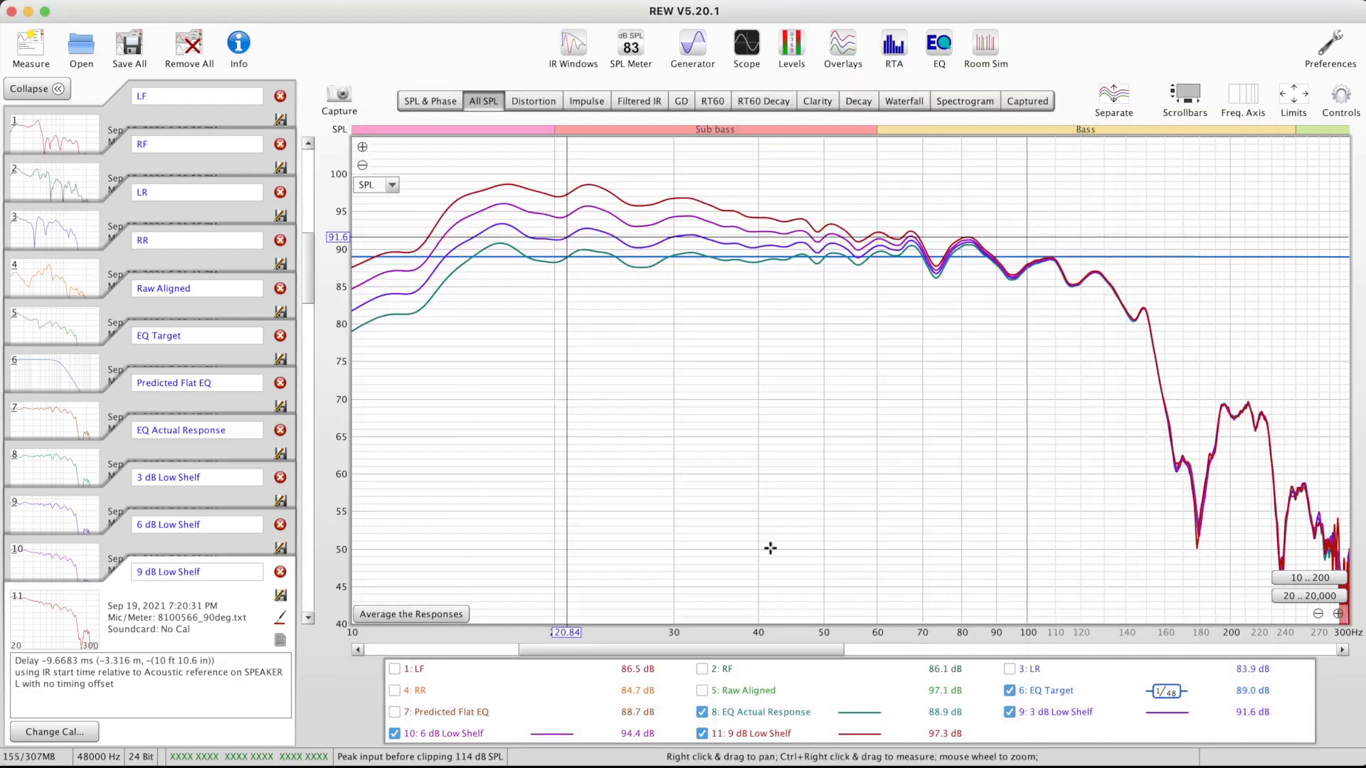
right_click(1087, 737)
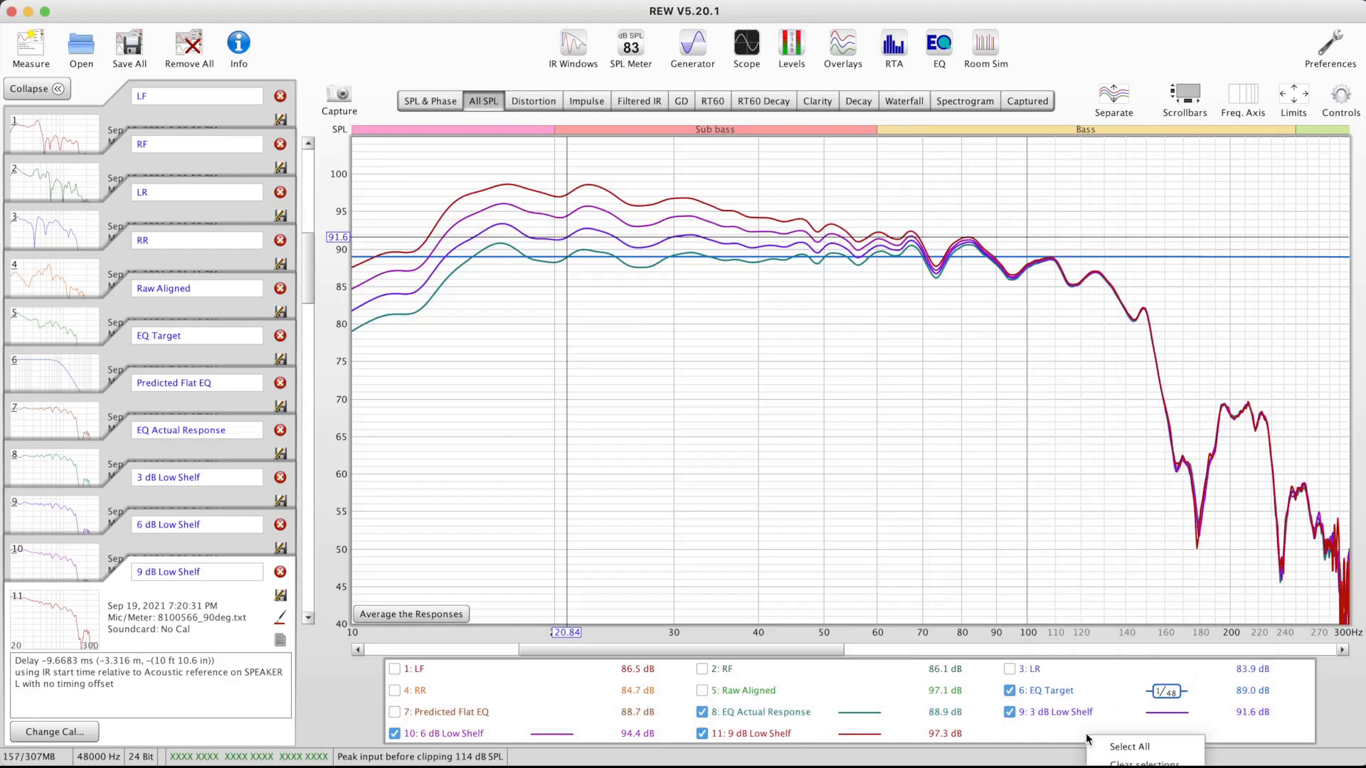
left_click(1141, 763)
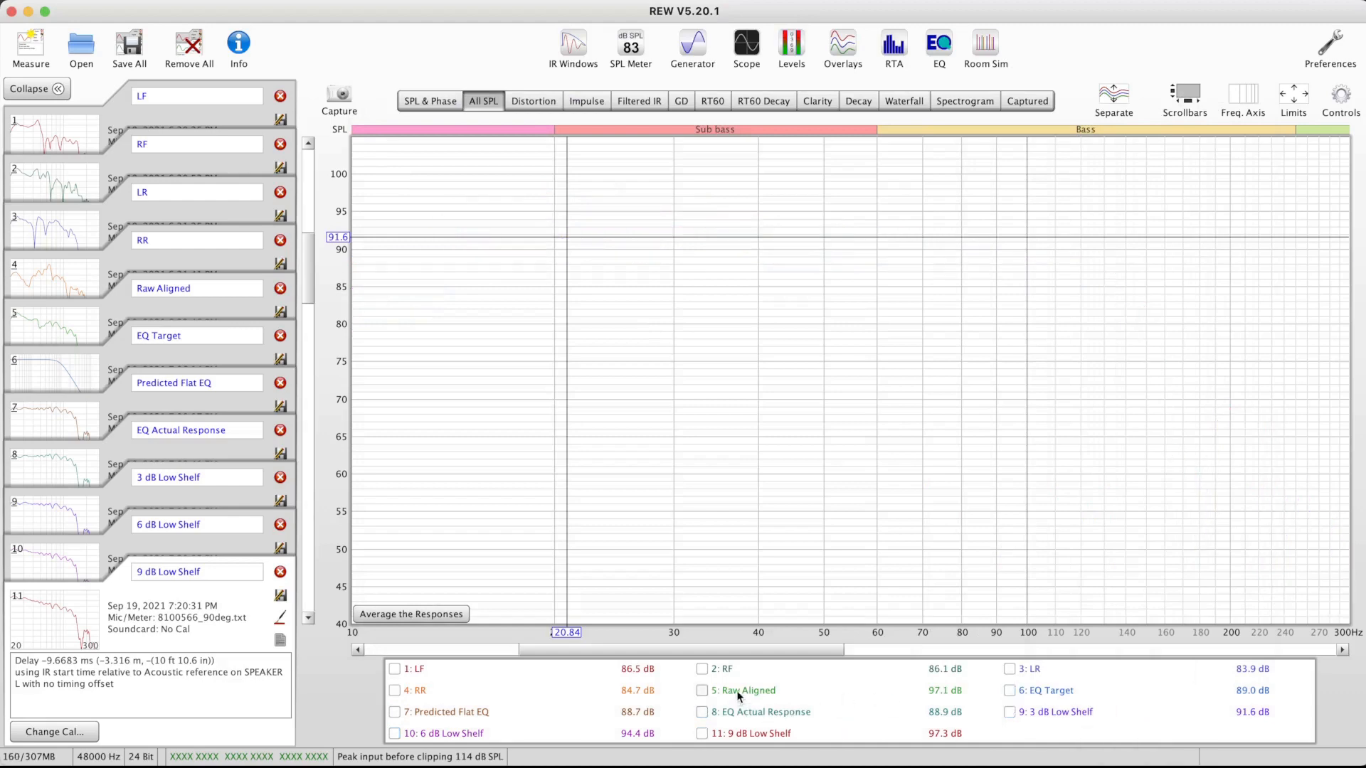
left_click(207, 300)
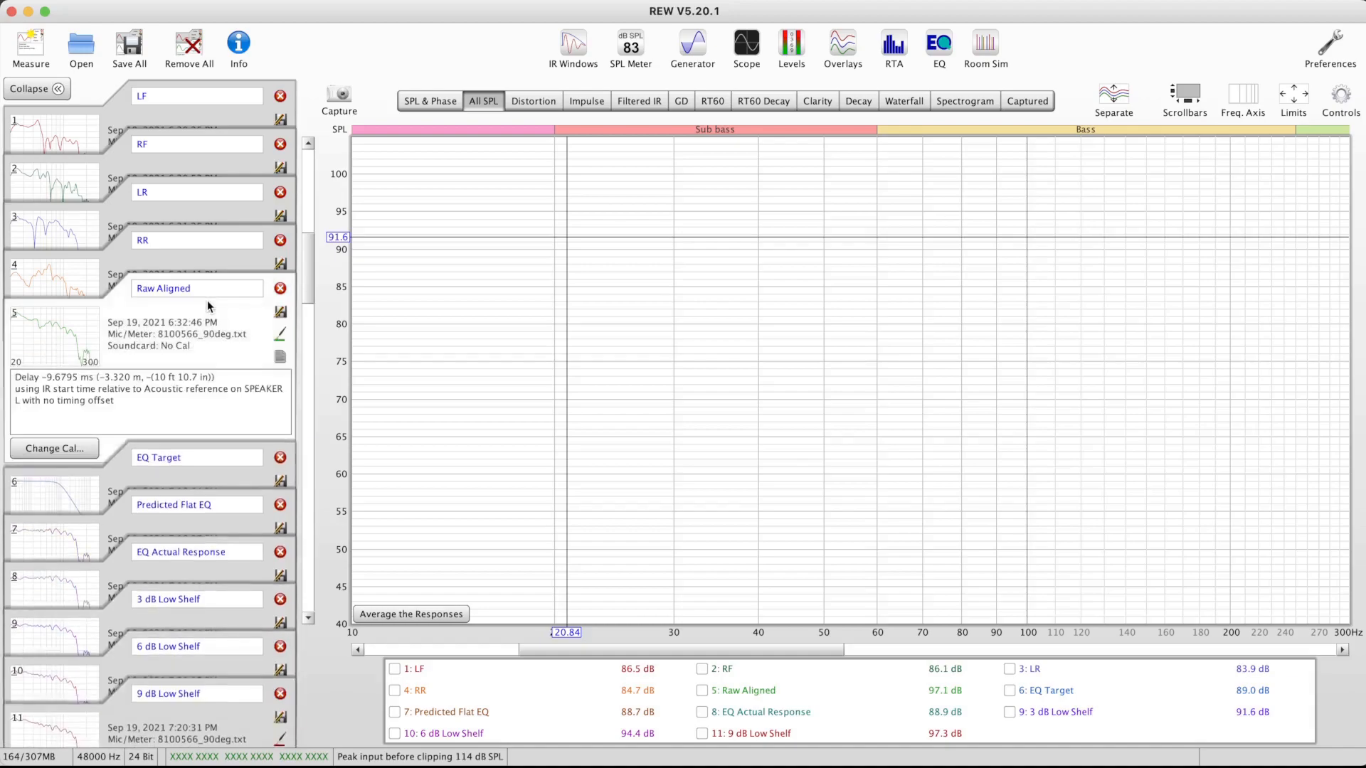
left_click(936, 47)
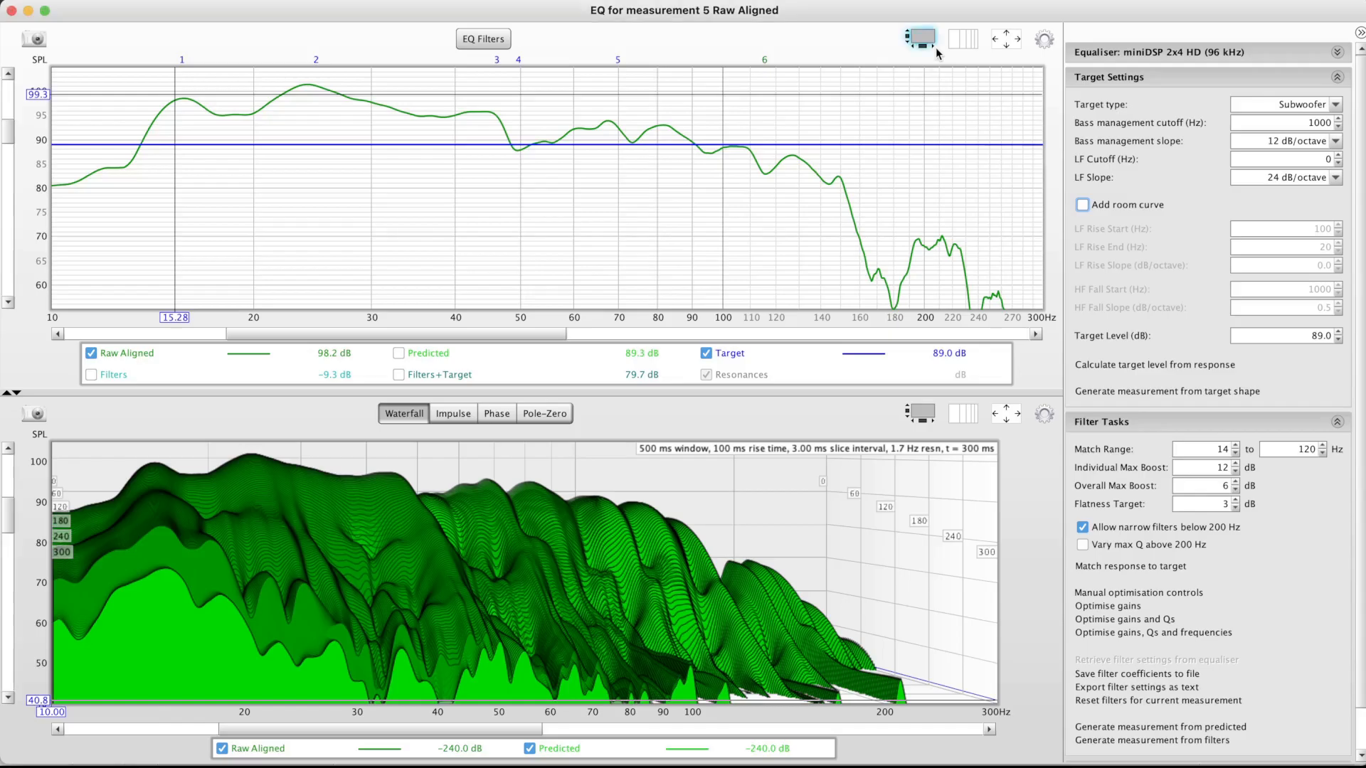
Add a room curve with an LF rise slope of 2.0 dB/octave and check the target level at about 150 Hz and 16 Hz
left_click(1082, 206)
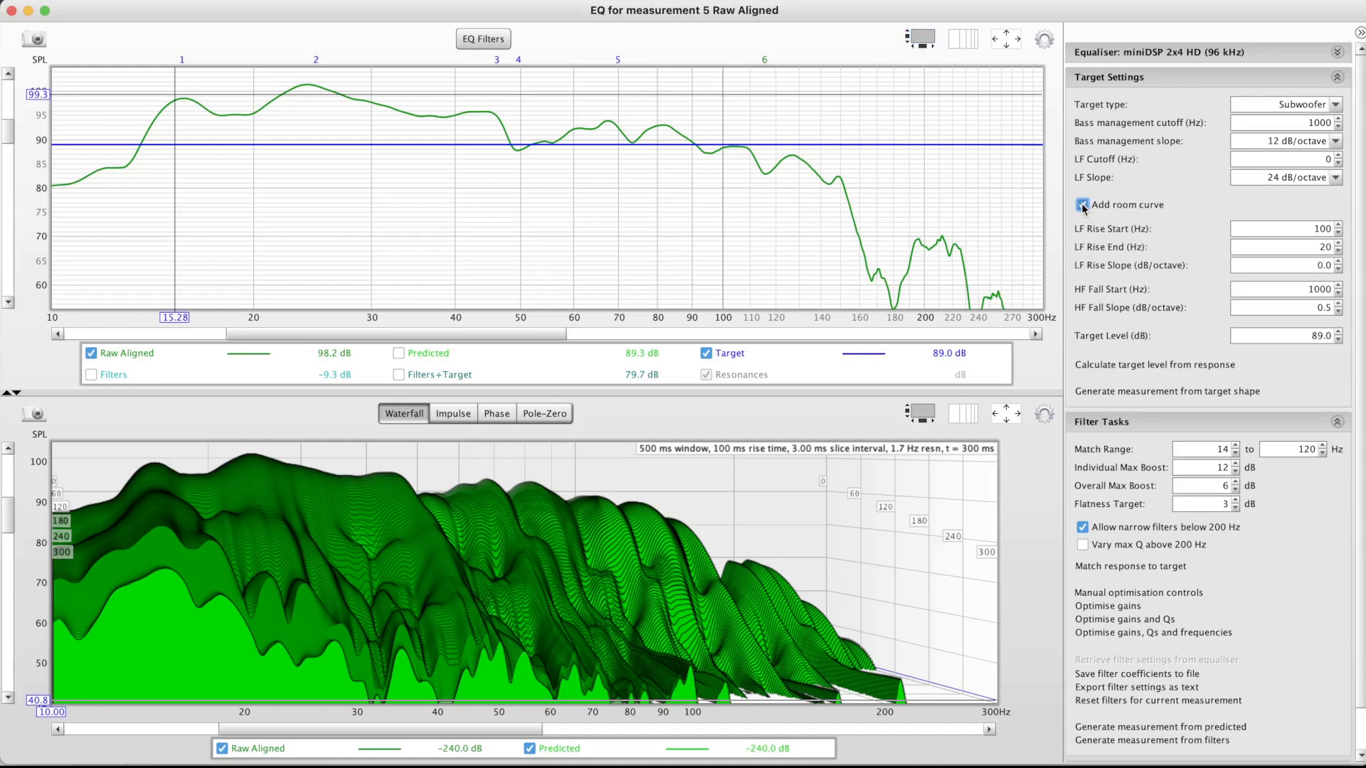
left_click(1309, 266)
type("2")
key("Tab")
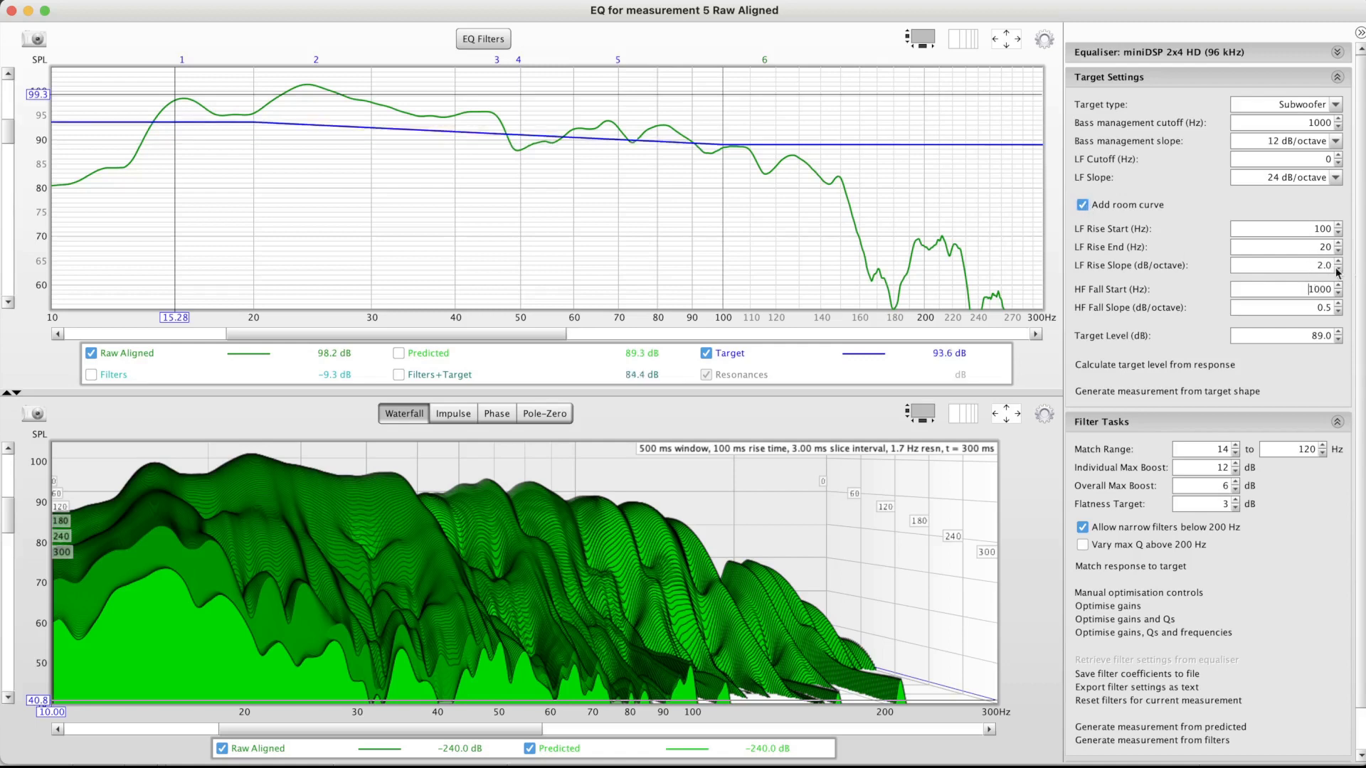
left_click(840, 144)
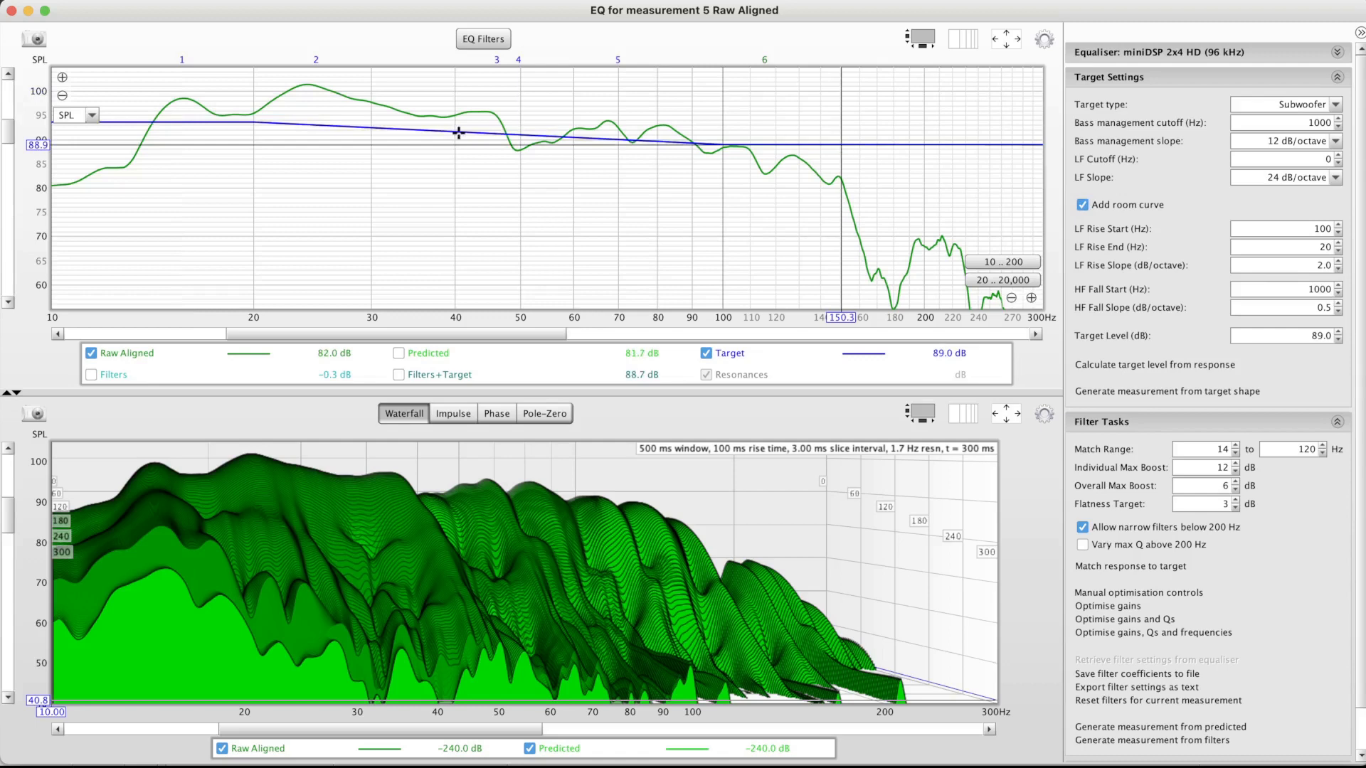
left_click(192, 122)
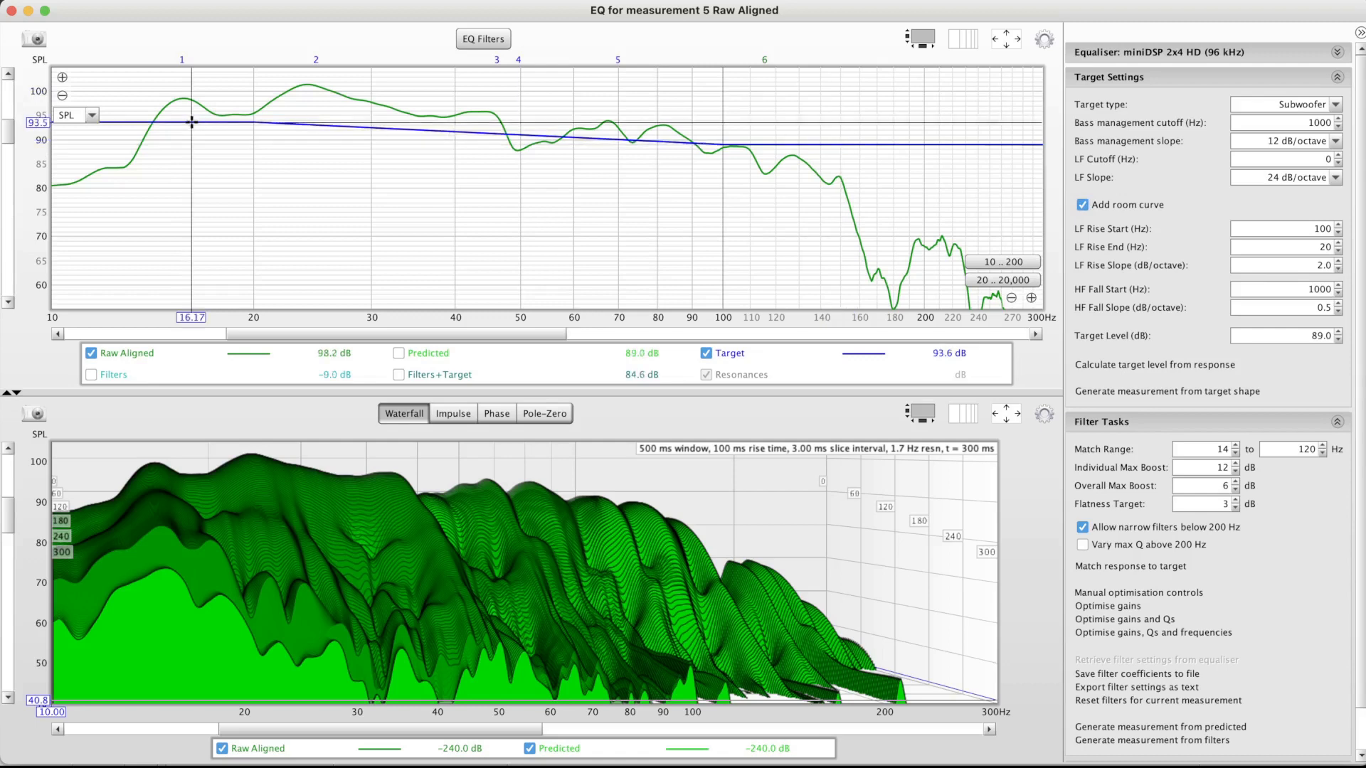
left_click(193, 122)
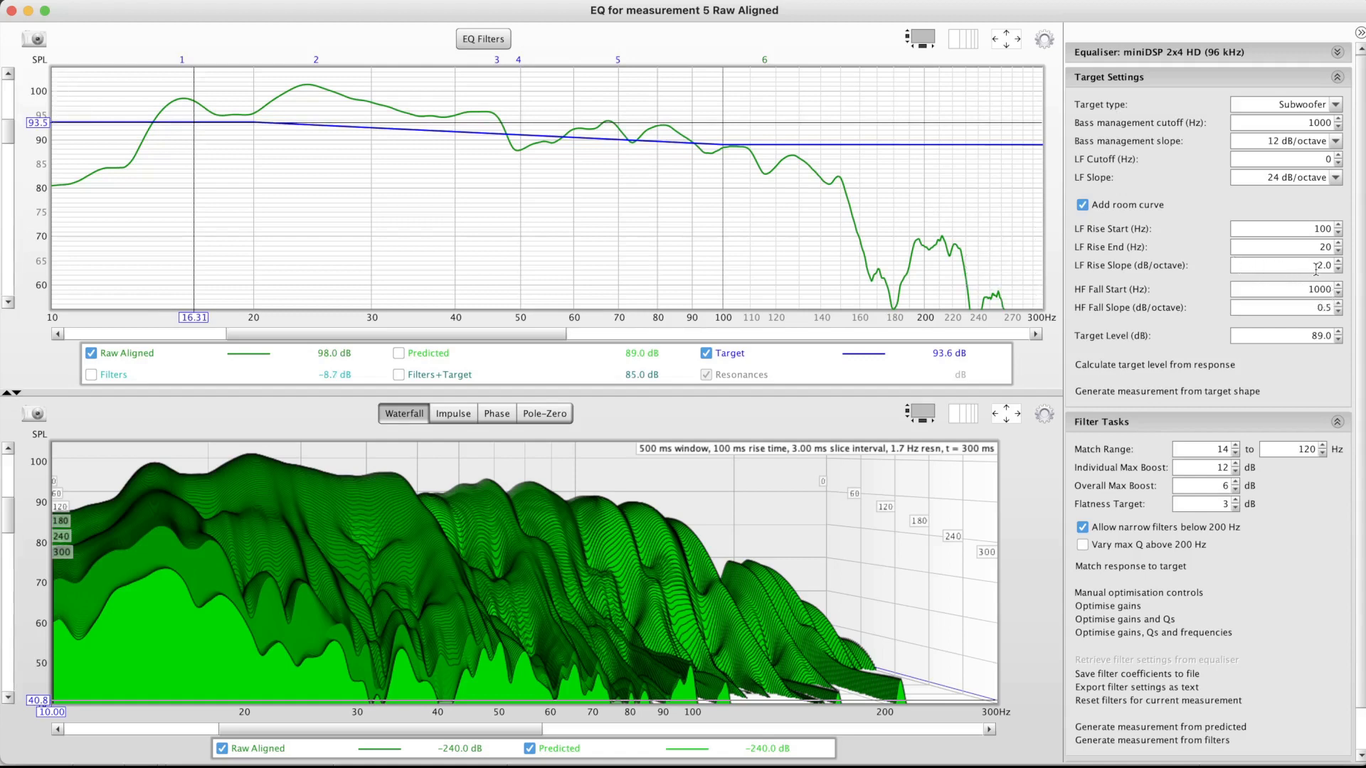
Set the room curve's LF rise slope to 2.5 dB/octave and match the response to the target, displaying the predicted trace
left_click(1337, 263)
left_click(1338, 262)
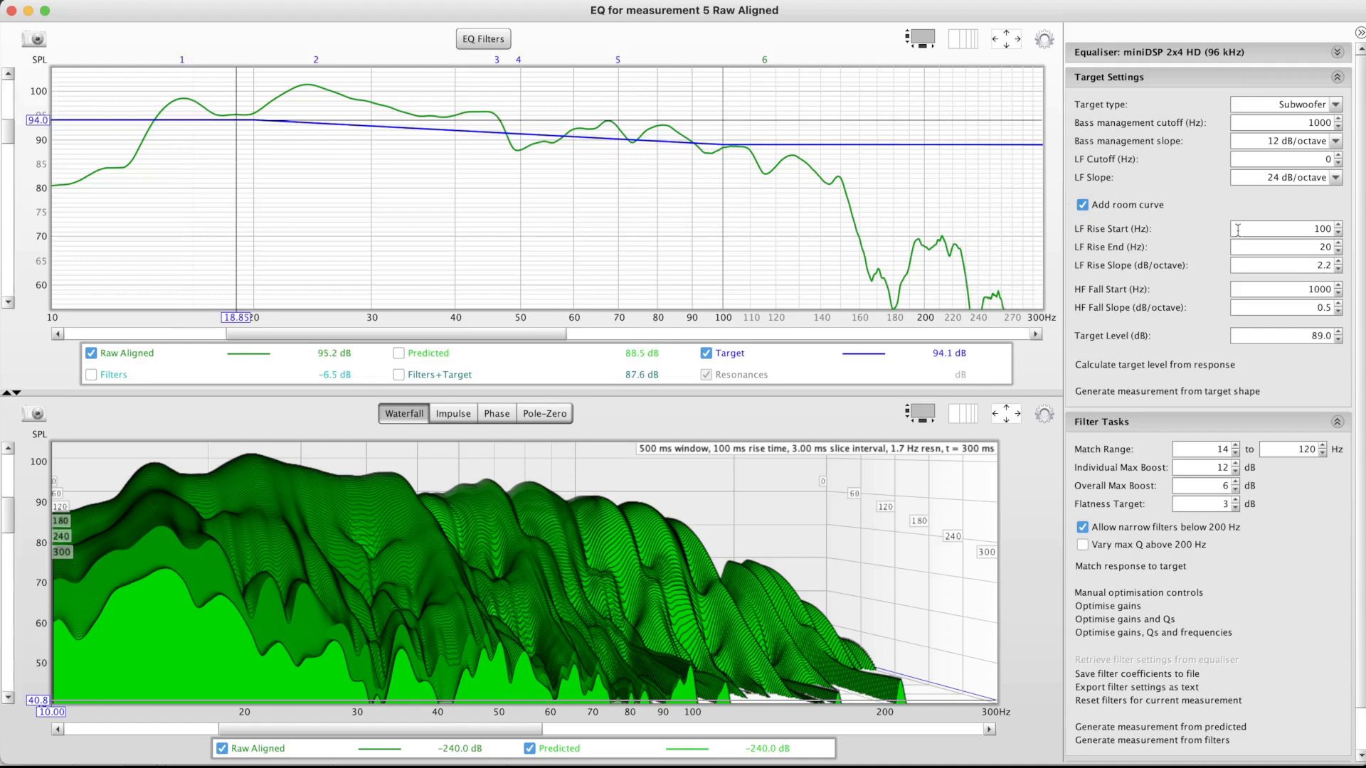
left_click(1338, 261)
left_click(1338, 261)
left_click(1338, 261)
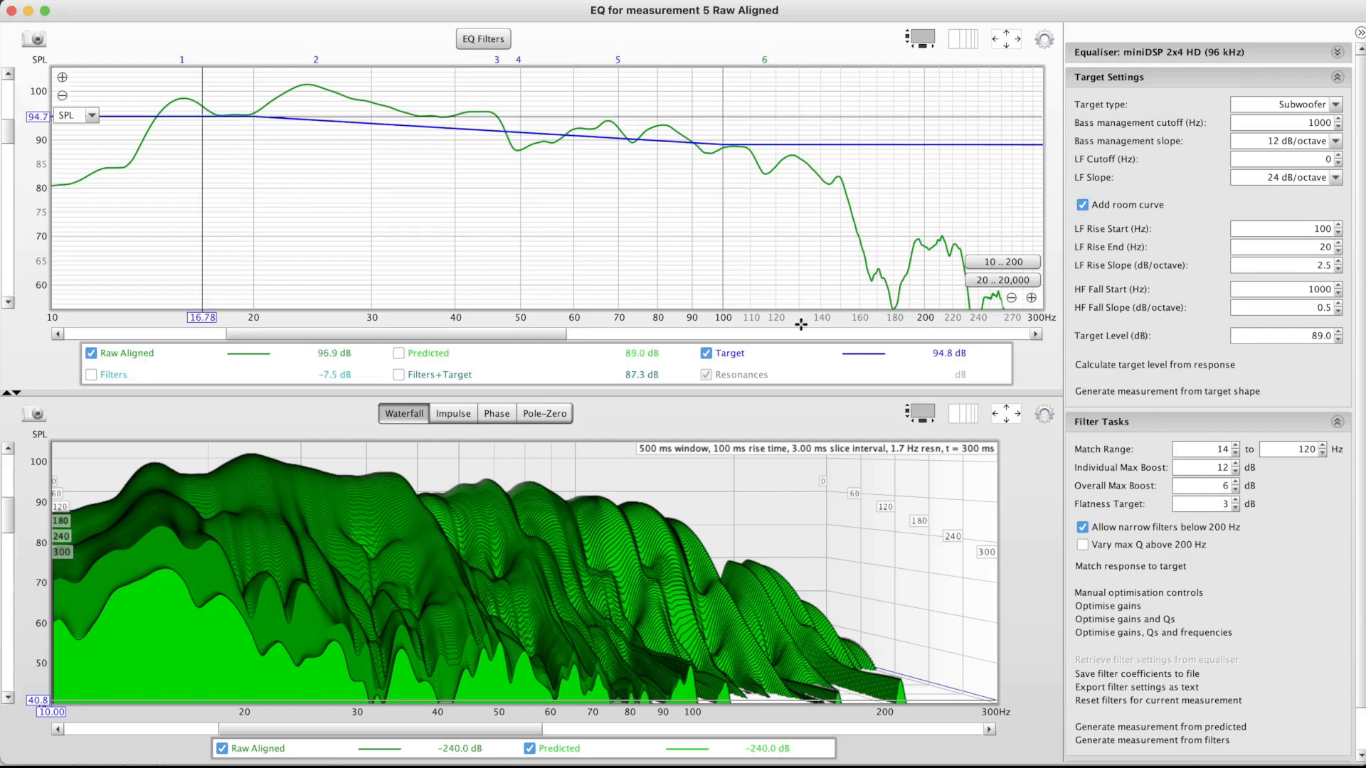
left_click(1142, 567)
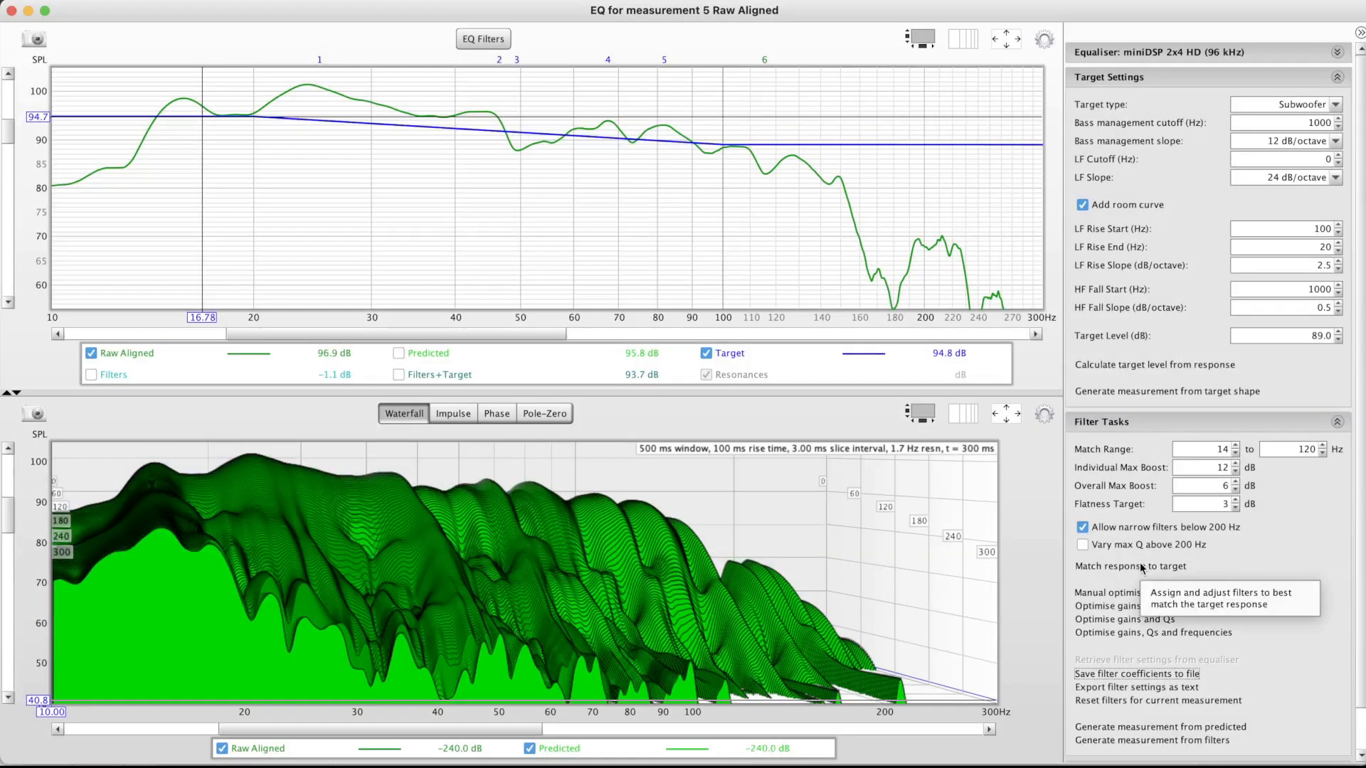
left_click(399, 354)
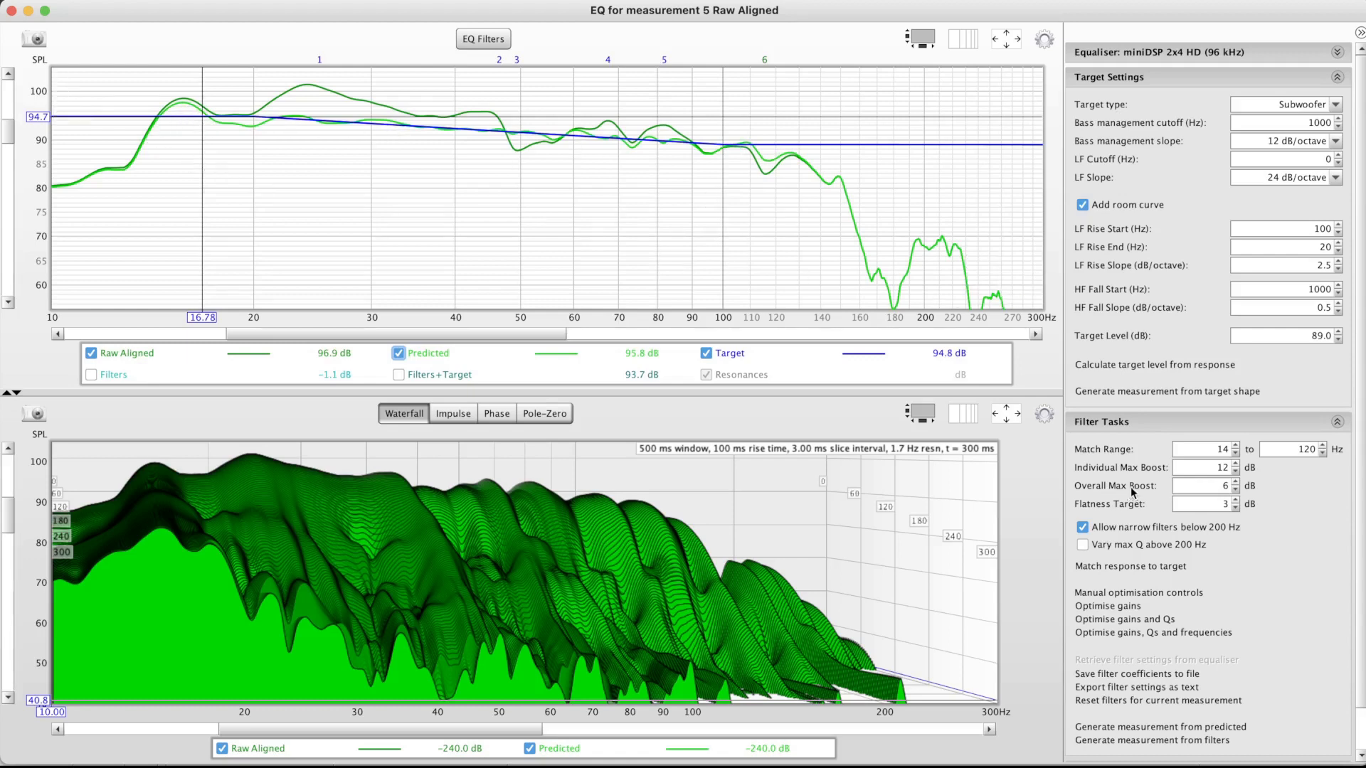
Save the filter coefficients to a text file named 3dB-PEQ-Settings and close the EQ window
left_click(1144, 674)
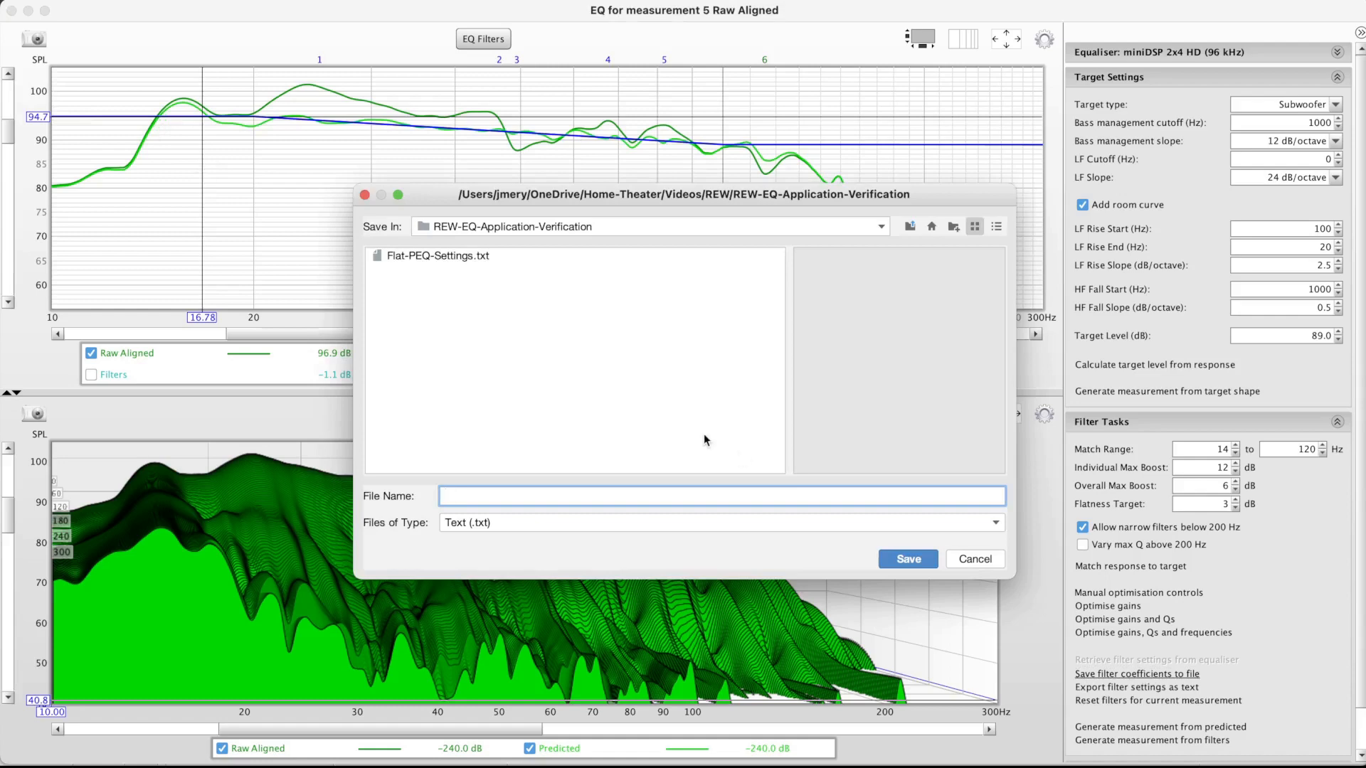
type("3dB-PEQ-Settings")
left_click(897, 560)
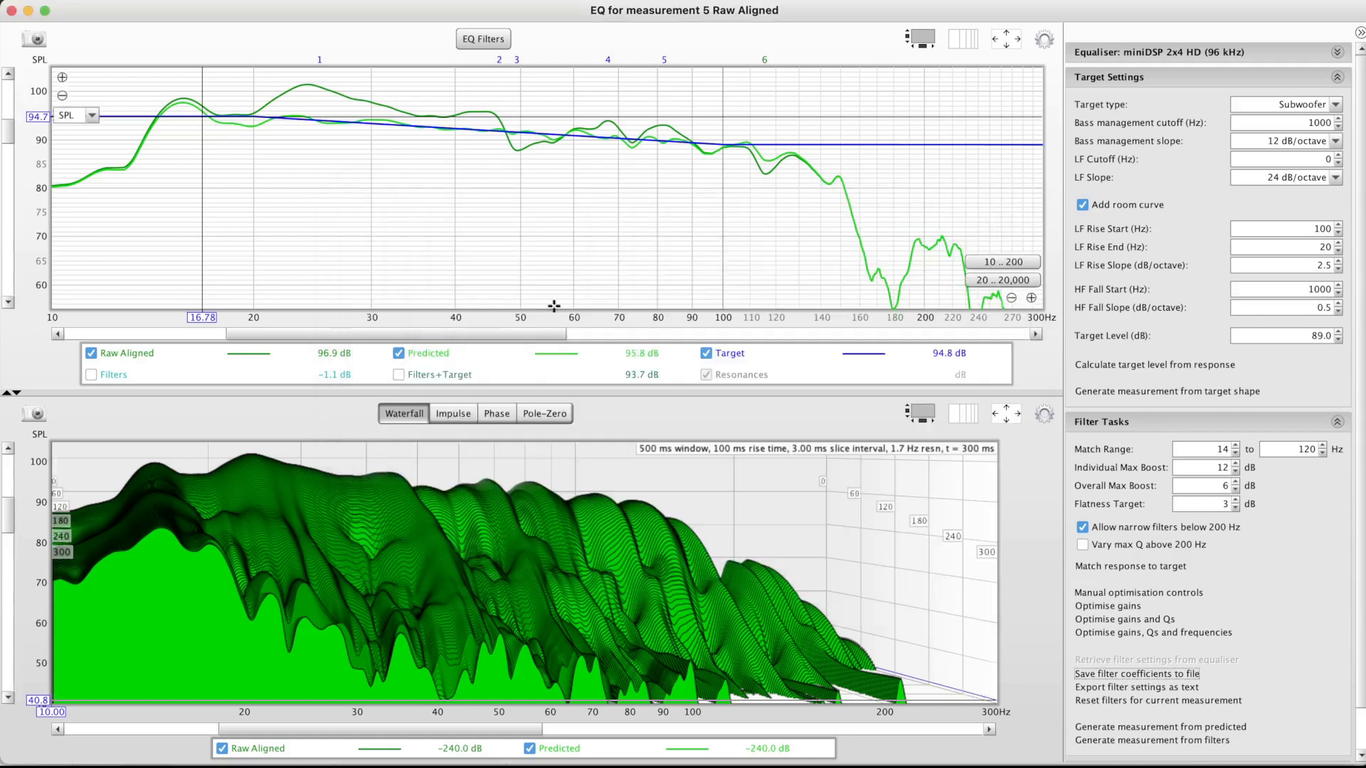
left_click(12, 10)
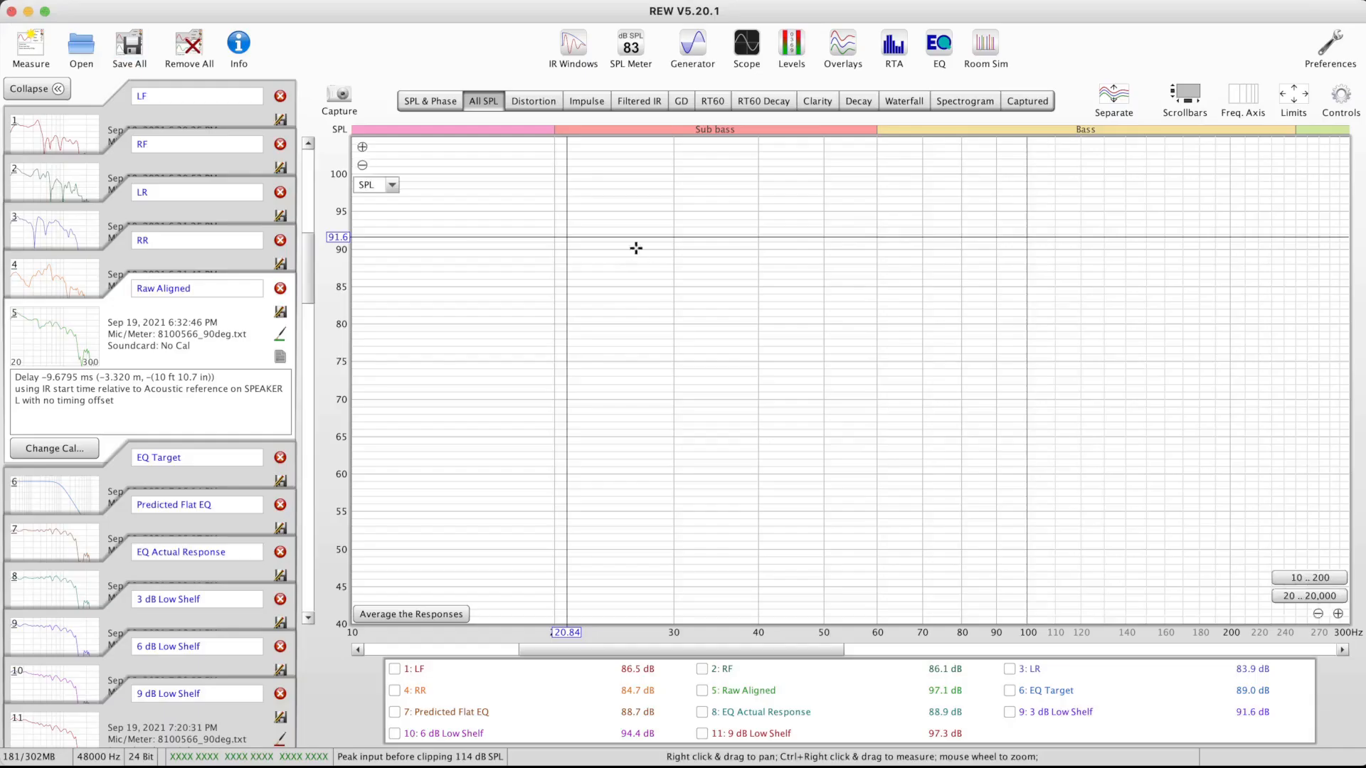
Switch to the miniDSP plugin, bypass the SDP-55 input's band 1 low shelf, and close its equalizer
left_click(1, 623)
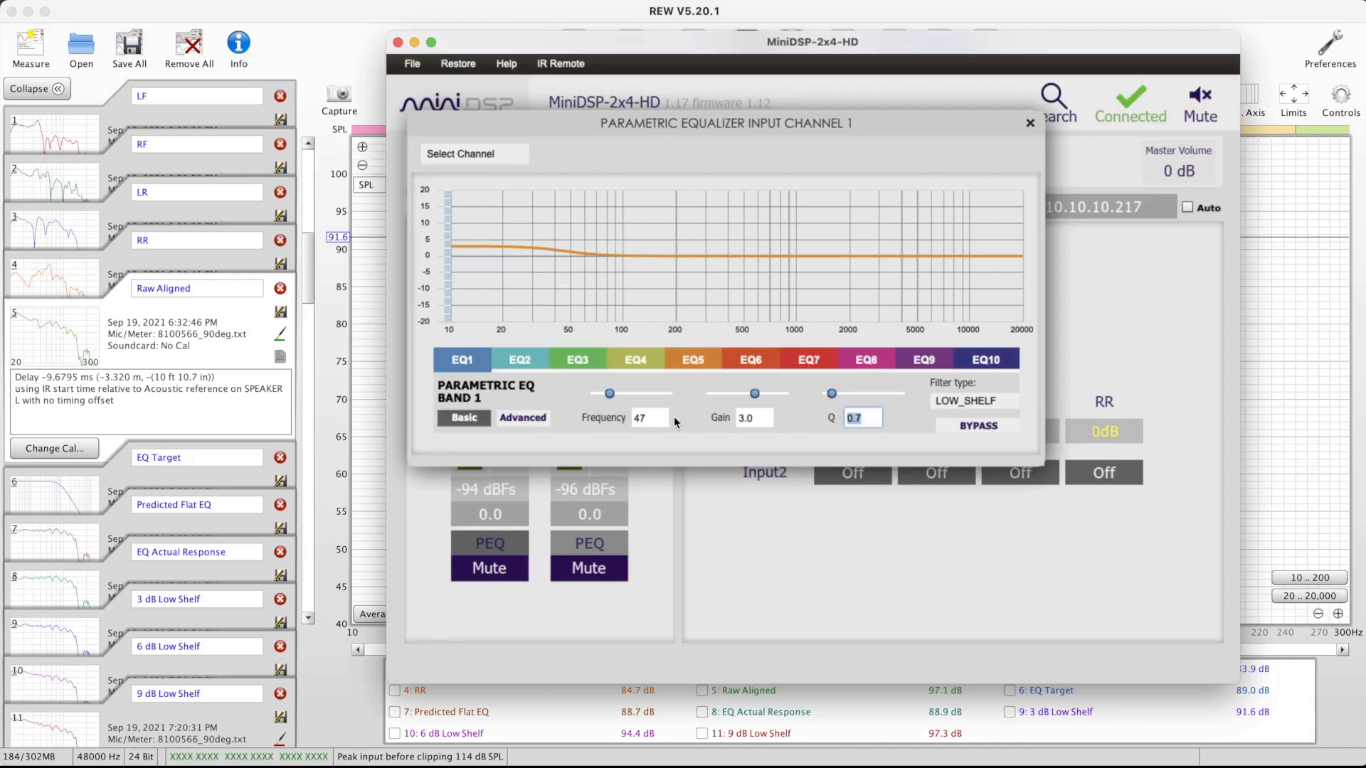
left_click(980, 423)
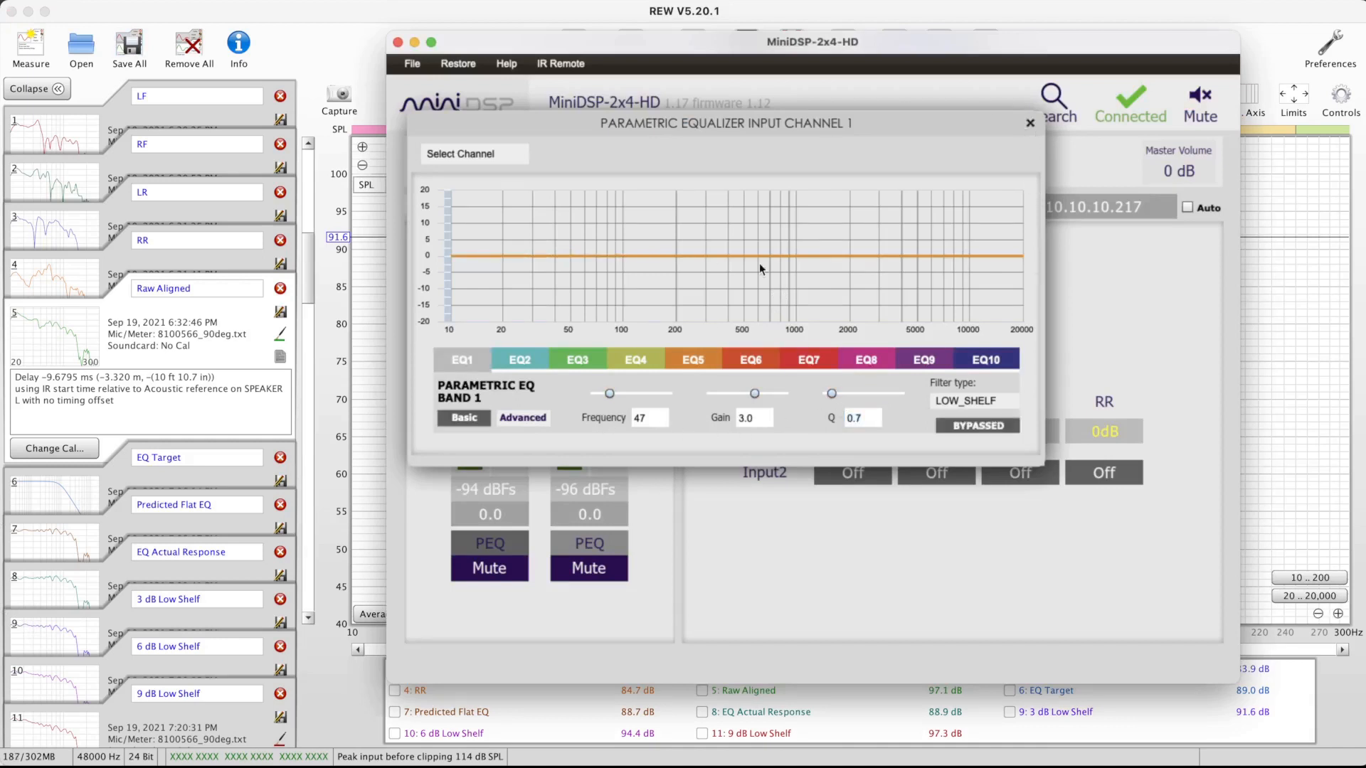
left_click(1029, 123)
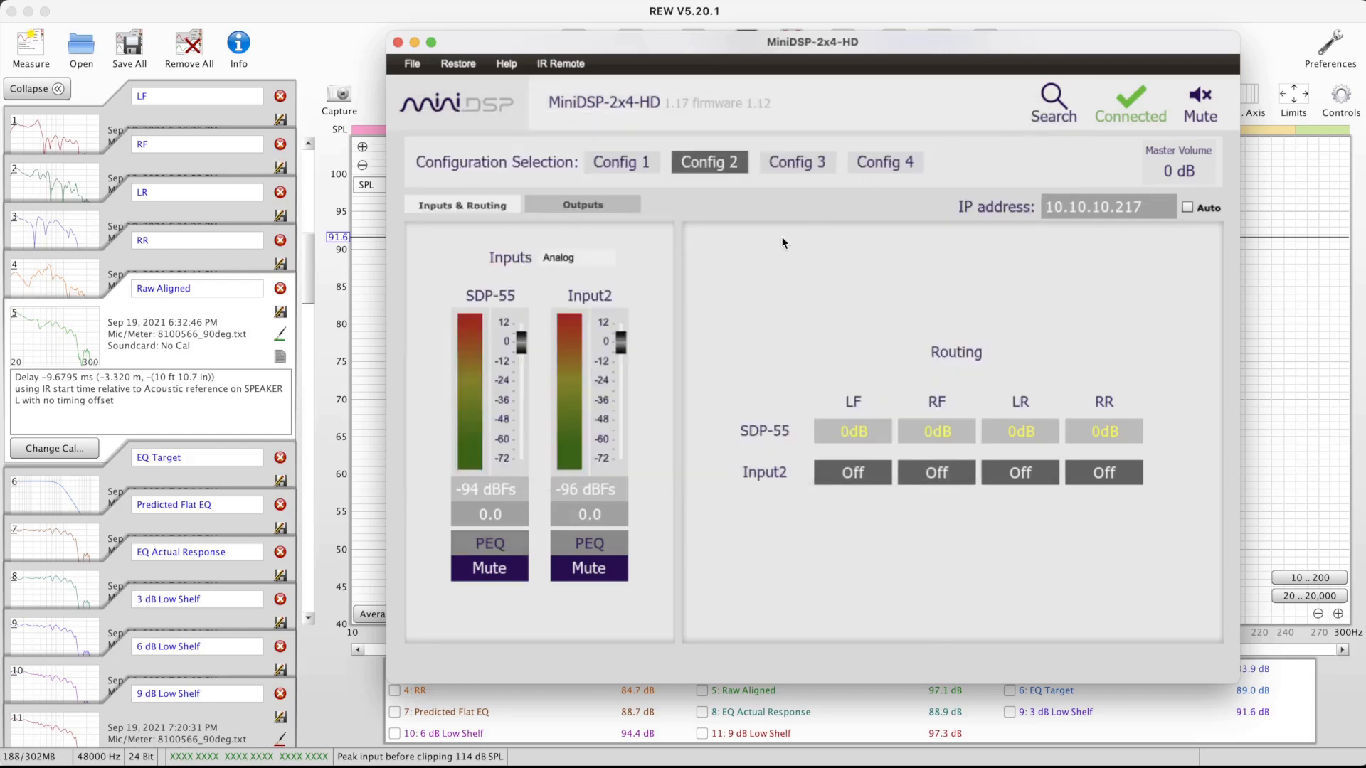
Clear the LF output channel's PEQ filters in Config 2, import 3dB-PEQ-Settings.txt in their place, and close the equalizer
left_click(609, 206)
left_click(659, 485)
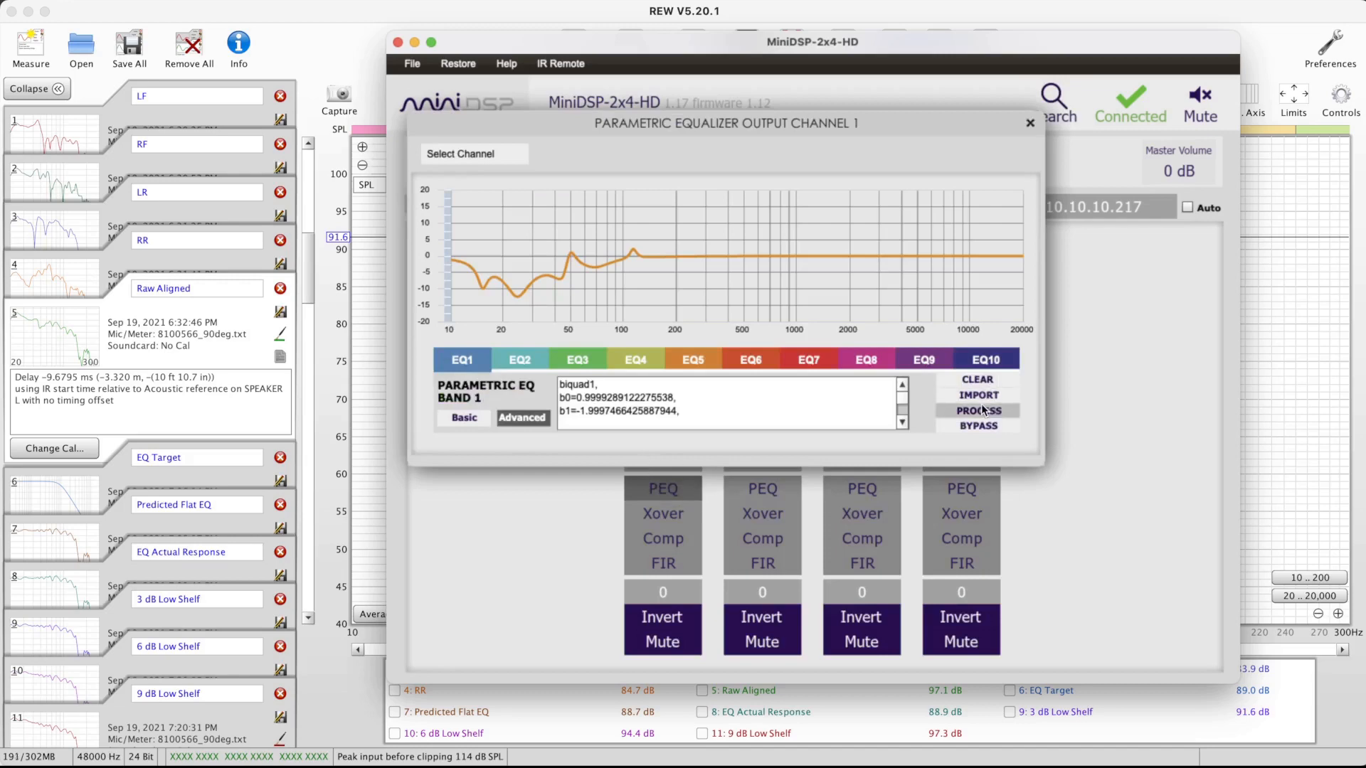
left_click(979, 380)
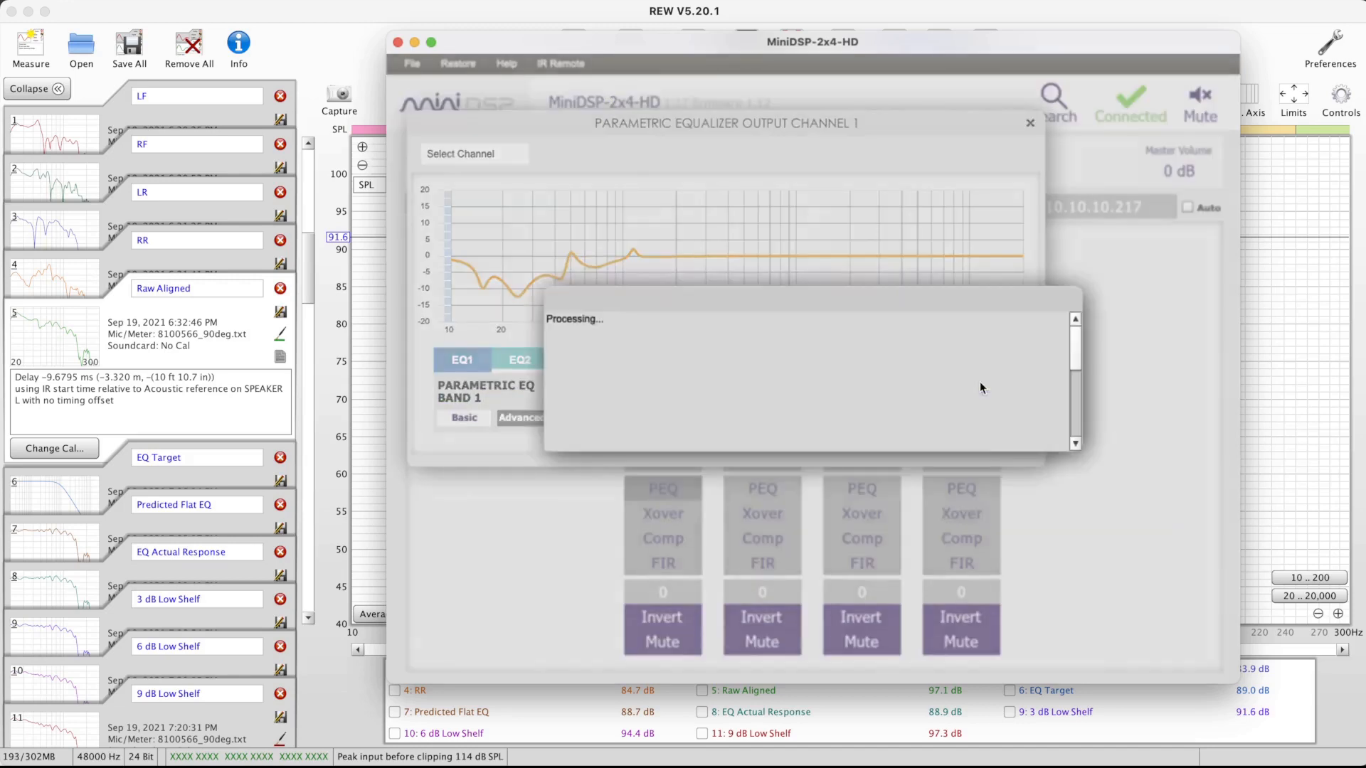
left_click(980, 394)
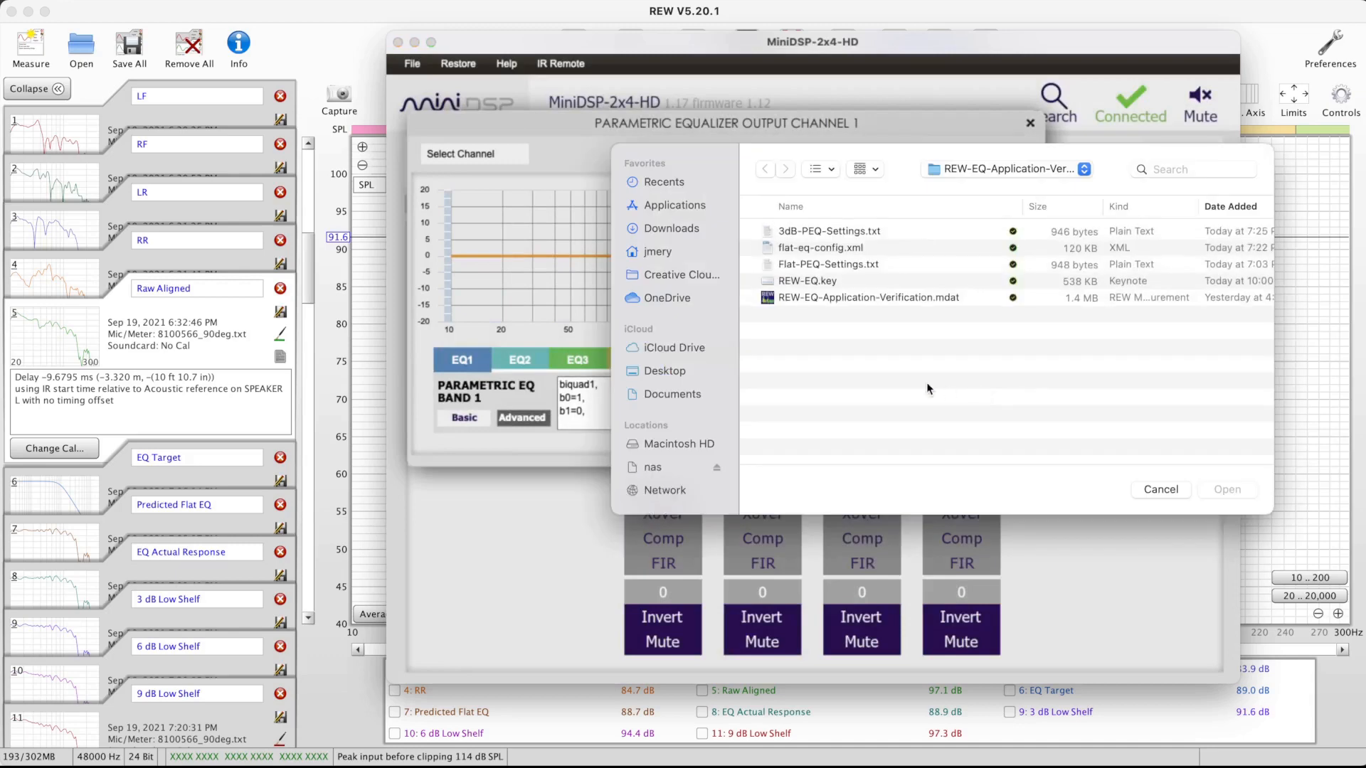
double_click(844, 233)
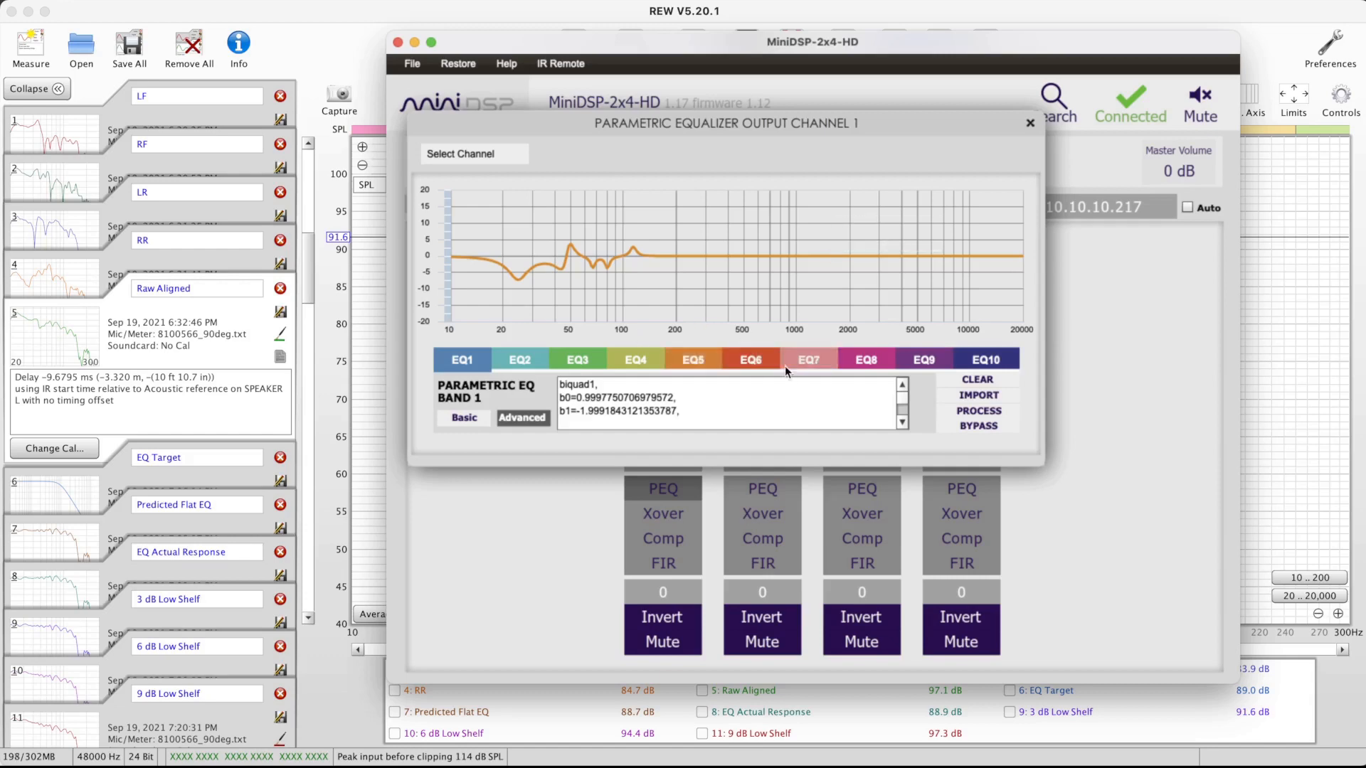
left_click(1030, 123)
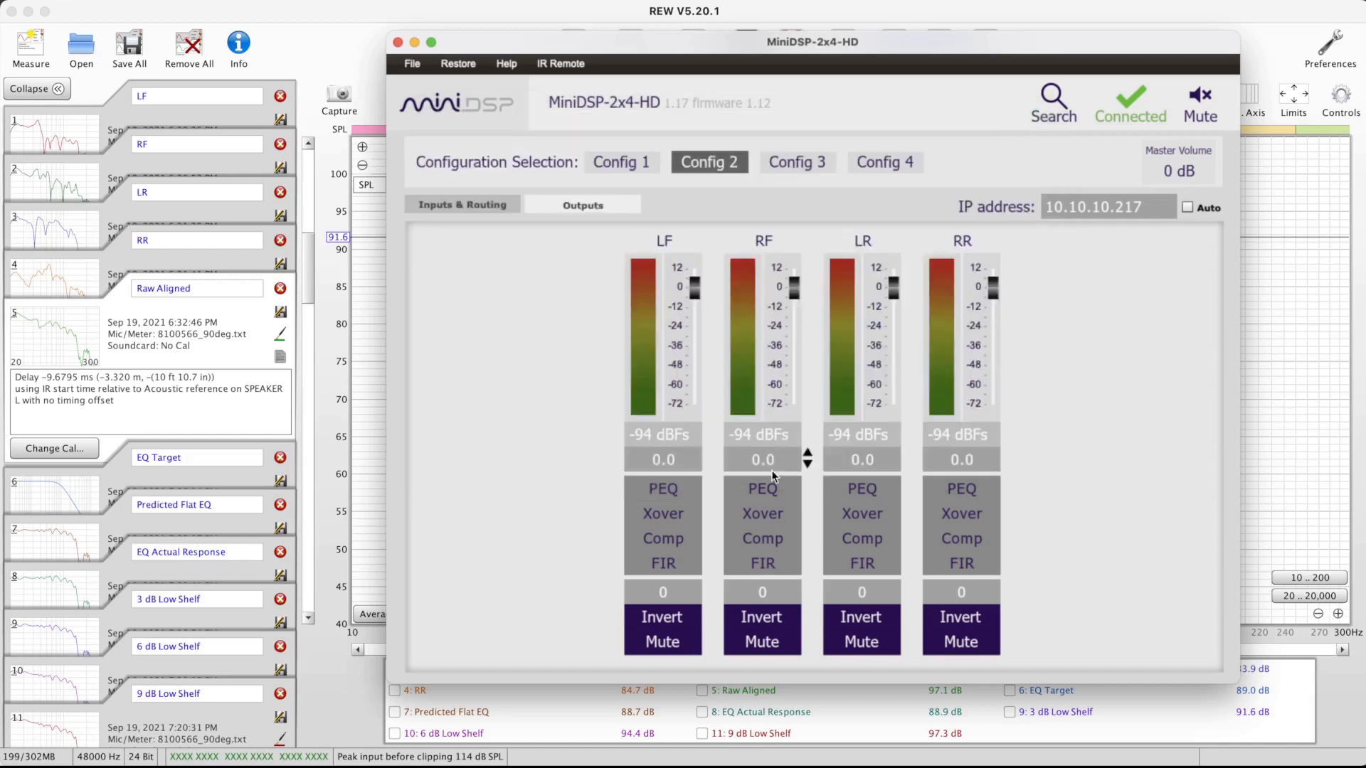
Replace the RF output channel's PEQ filters with those imported from 3dB-PEQ-Settings.txt and close the equalizer
left_click(763, 488)
left_click(968, 382)
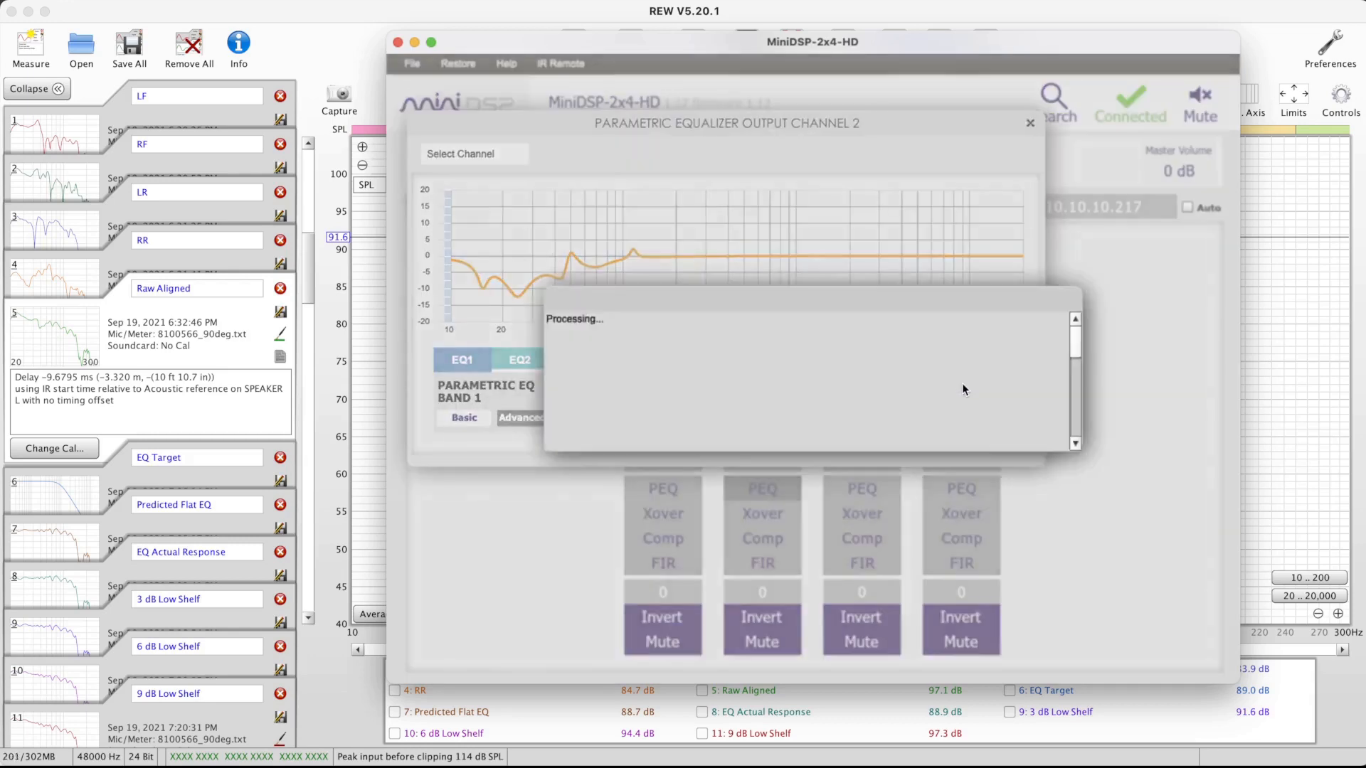
left_click(965, 397)
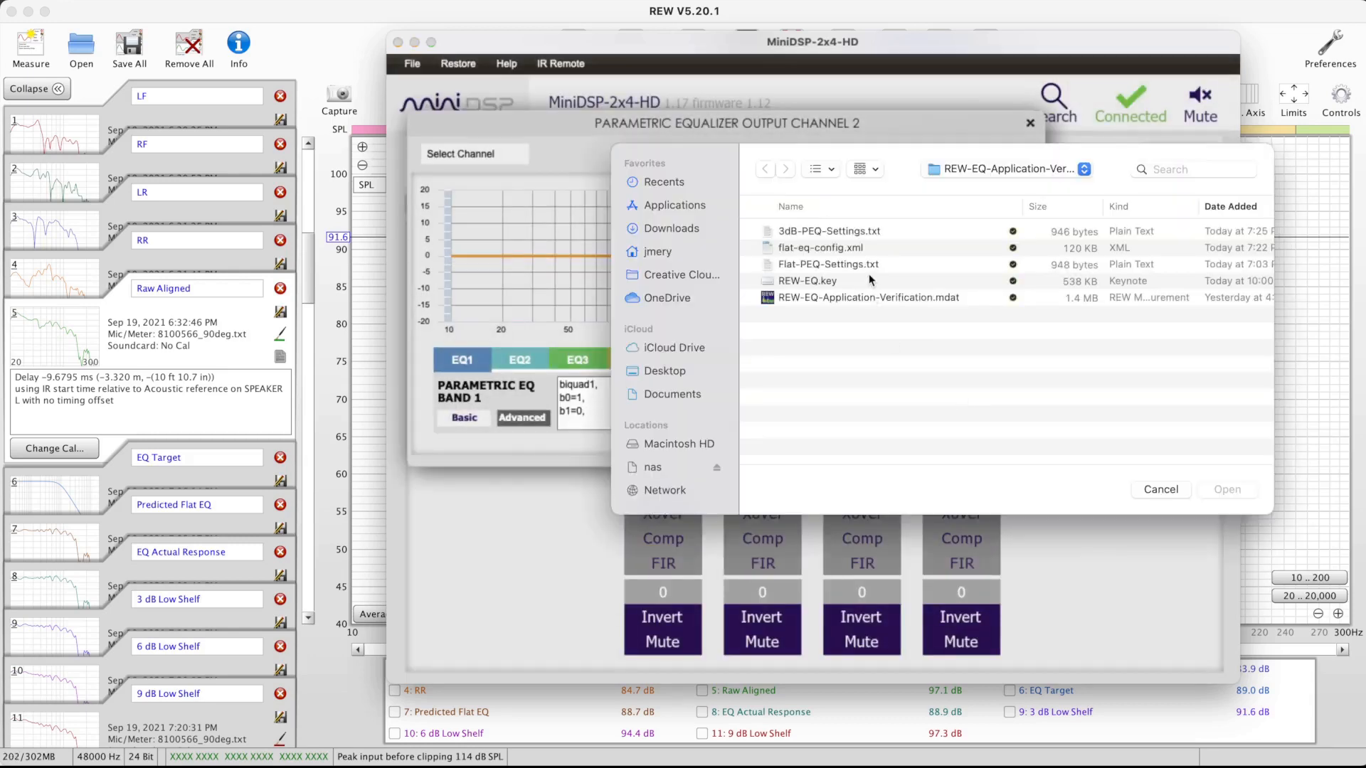
double_click(848, 234)
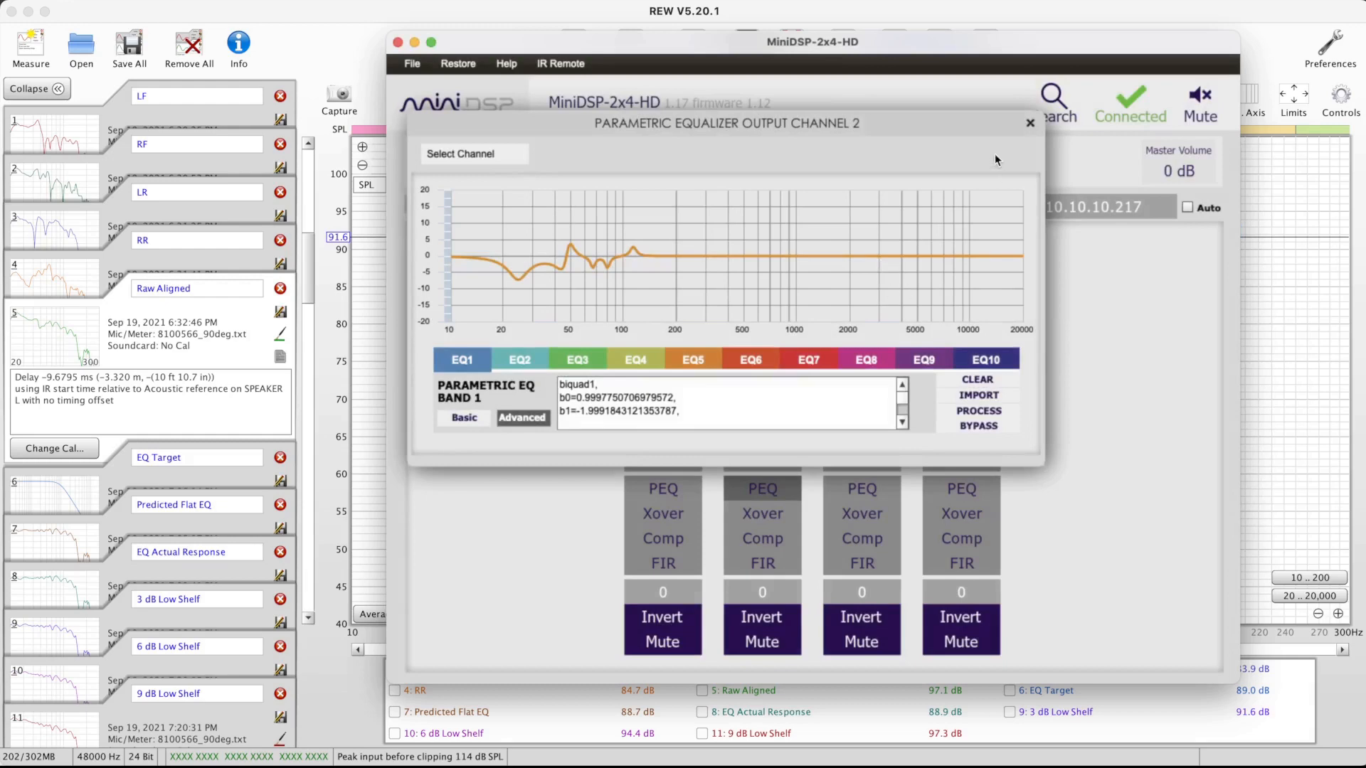
left_click(1030, 123)
Clear the LR output channel's PEQ filters and import the 3dB-PEQ-Settings.txt coefficients
left_click(862, 489)
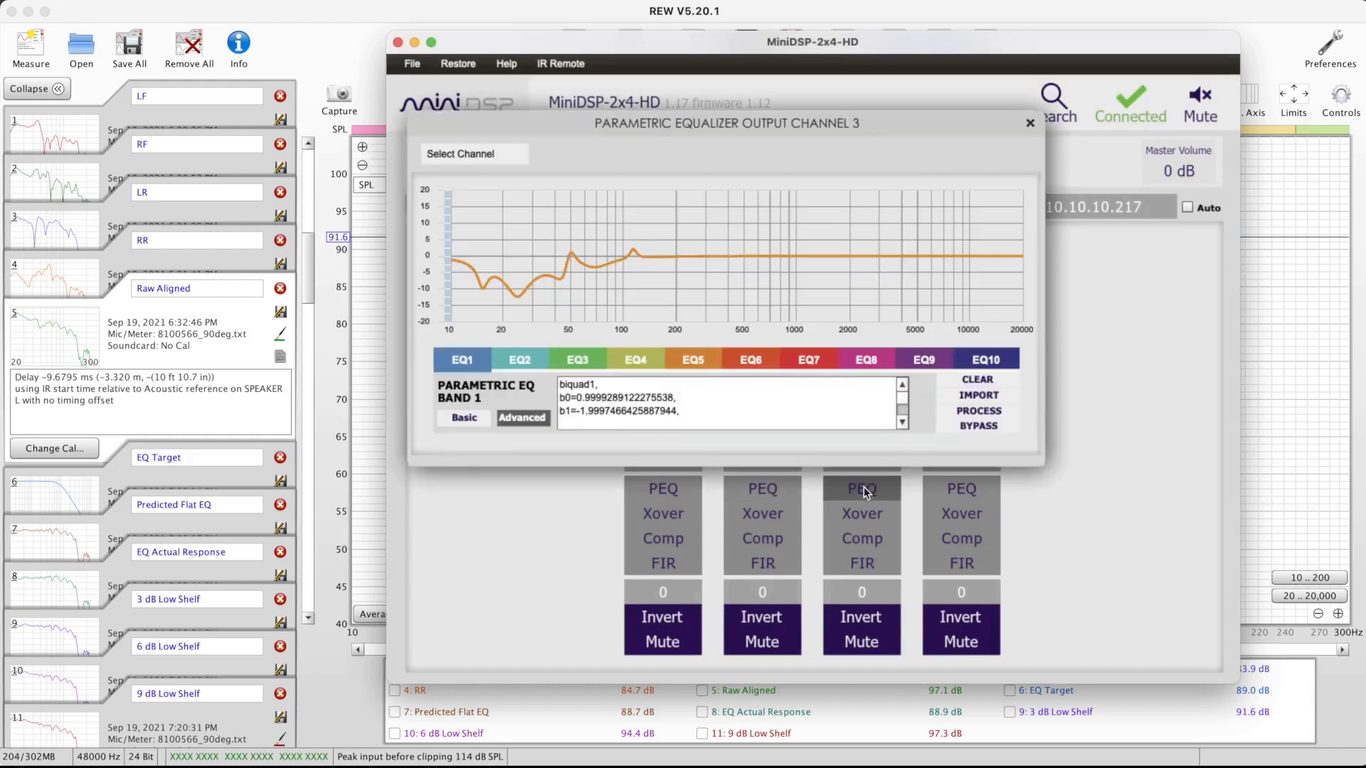
left_click(965, 387)
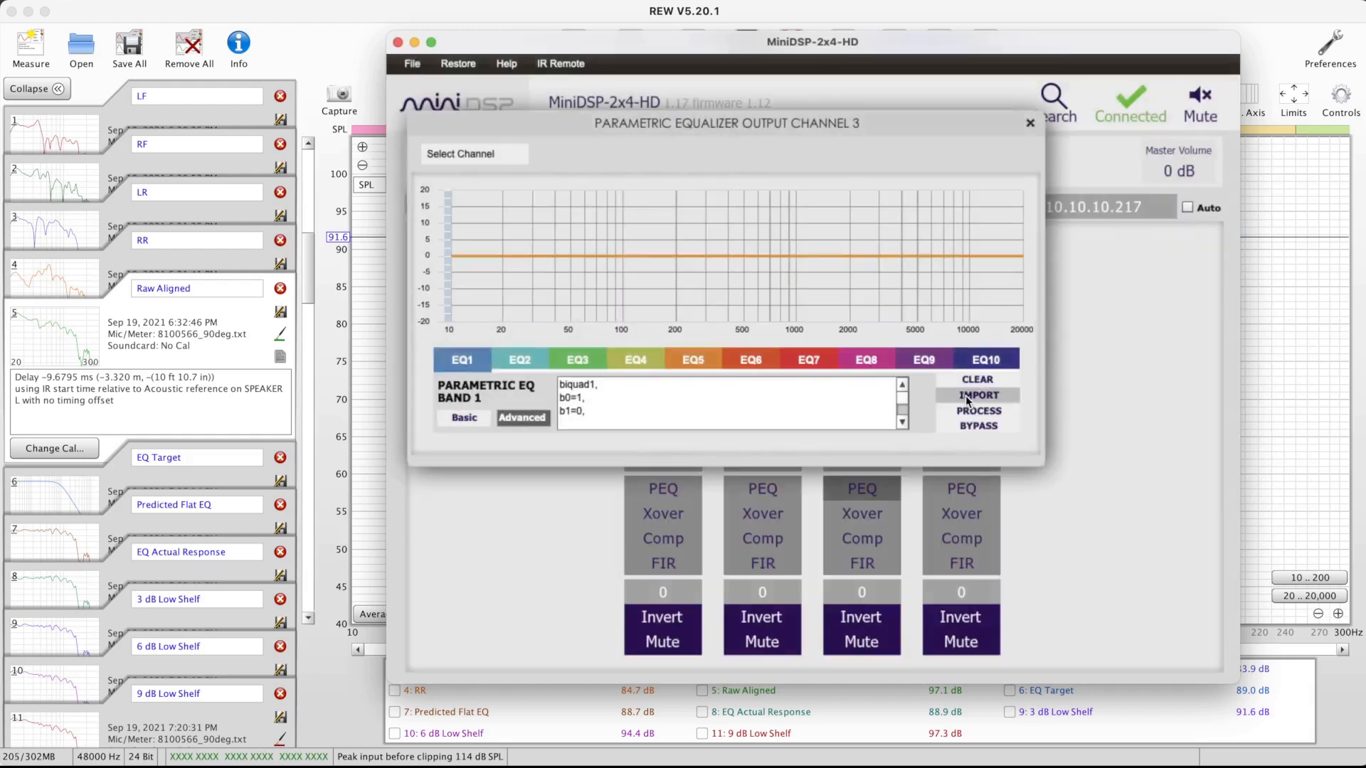
left_click(966, 395)
double_click(816, 231)
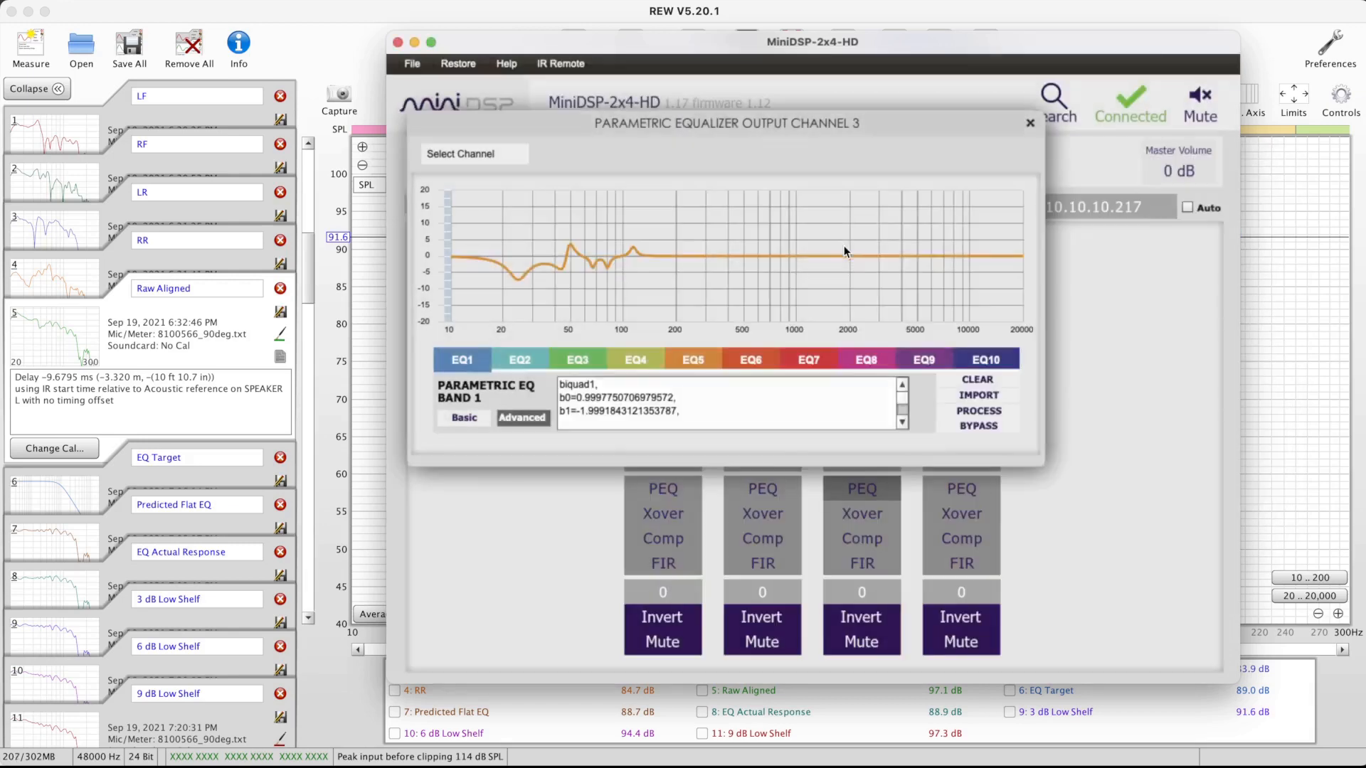
Clear the RR output channel's PEQ filters, import the 3dB-PEQ-Settings.txt coefficients in their place, and close the equalizer
left_click(1029, 123)
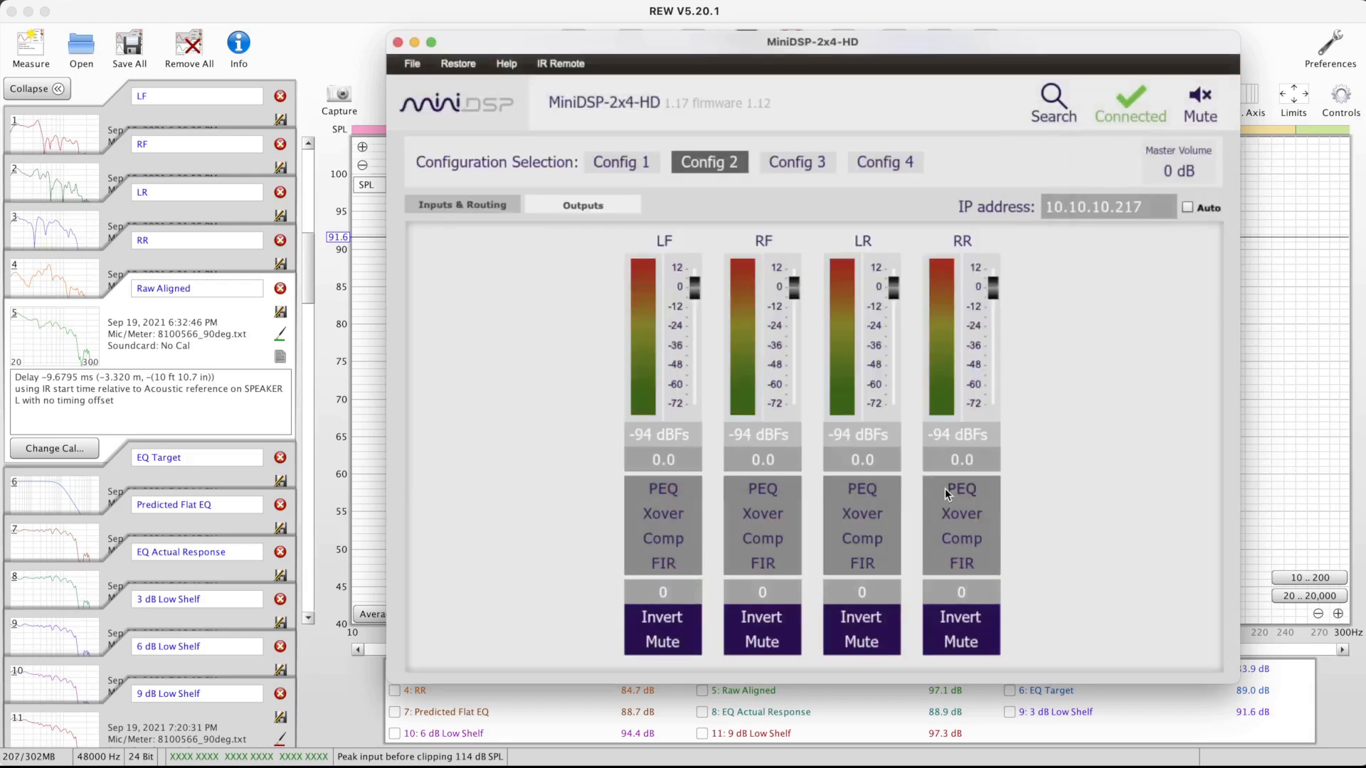
left_click(945, 489)
left_click(975, 385)
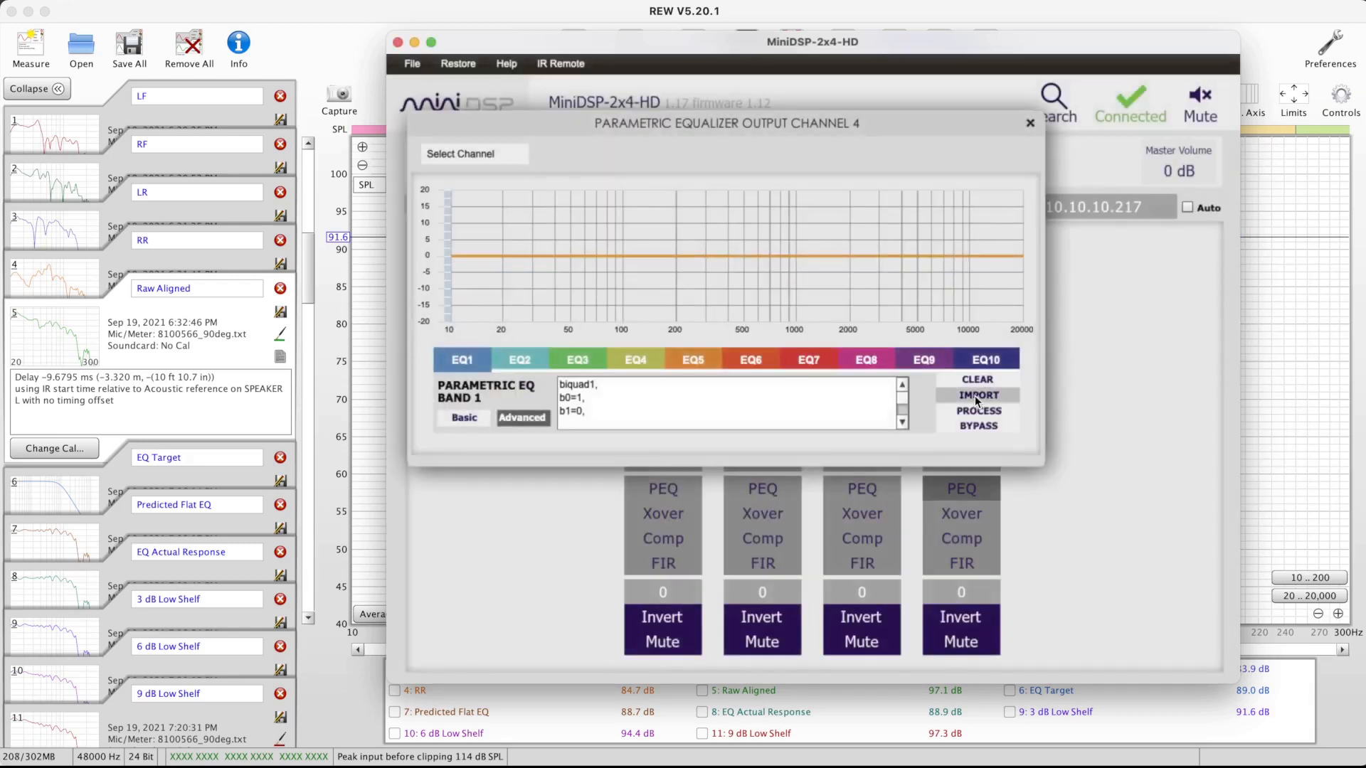
left_click(974, 396)
double_click(875, 233)
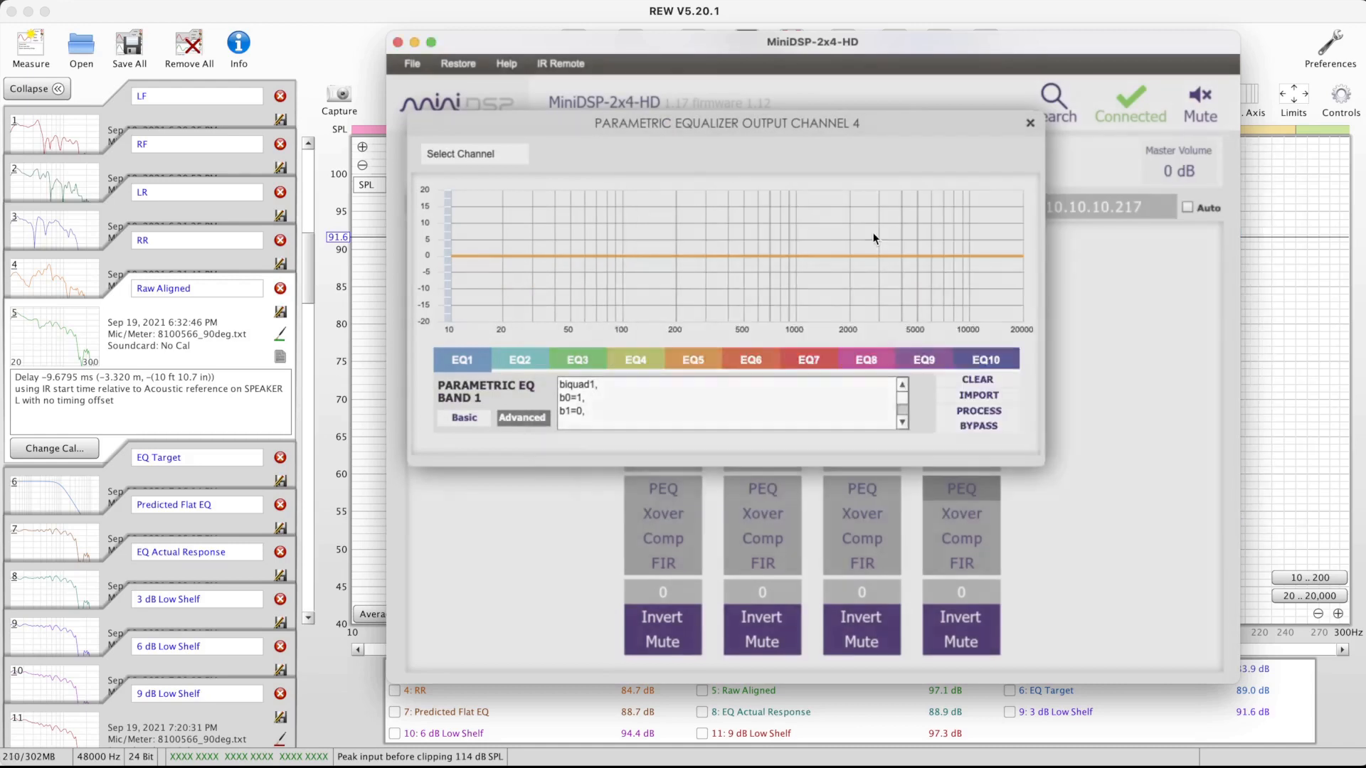
left_click(1029, 124)
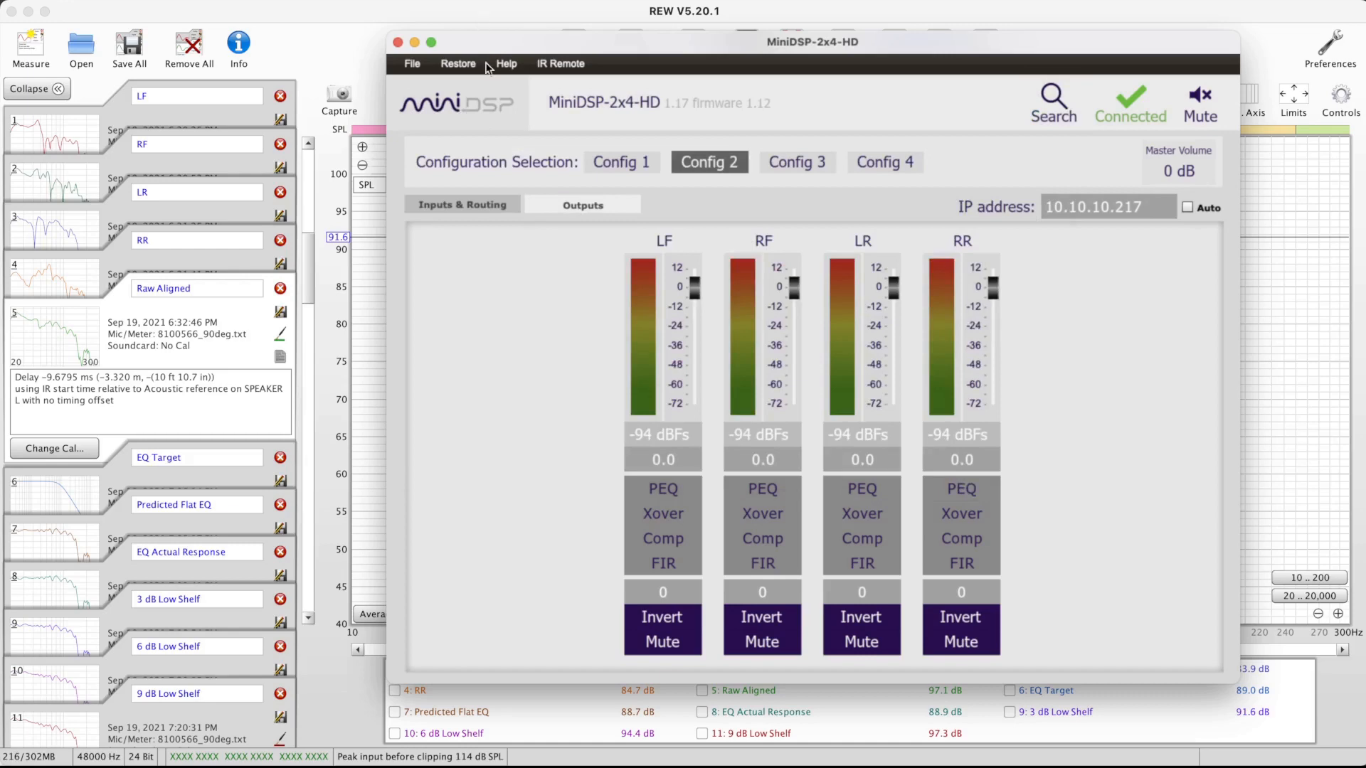
Check the bypass state of the SDP-55 input's band 1 low shelf in Config 2 and close its equalizer
left_click(477, 205)
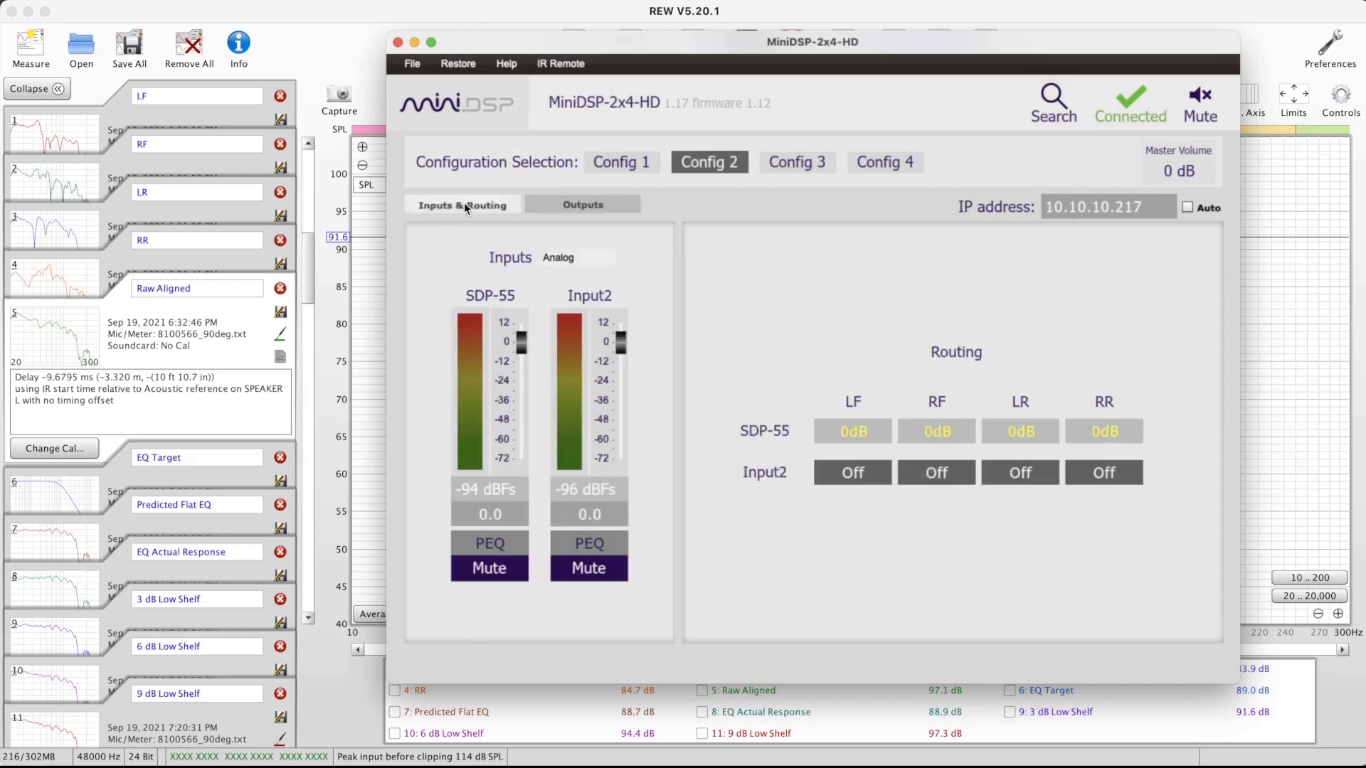
left_click(479, 536)
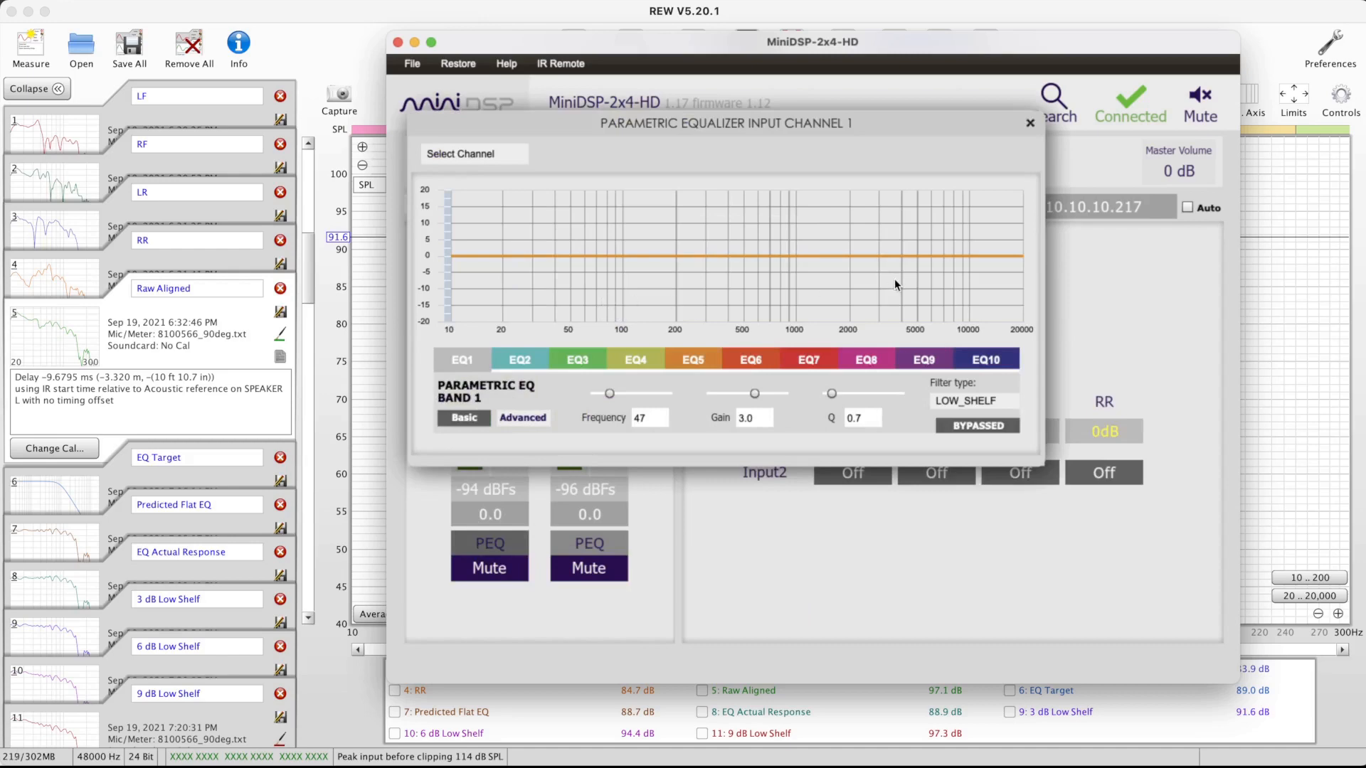
left_click(1029, 126)
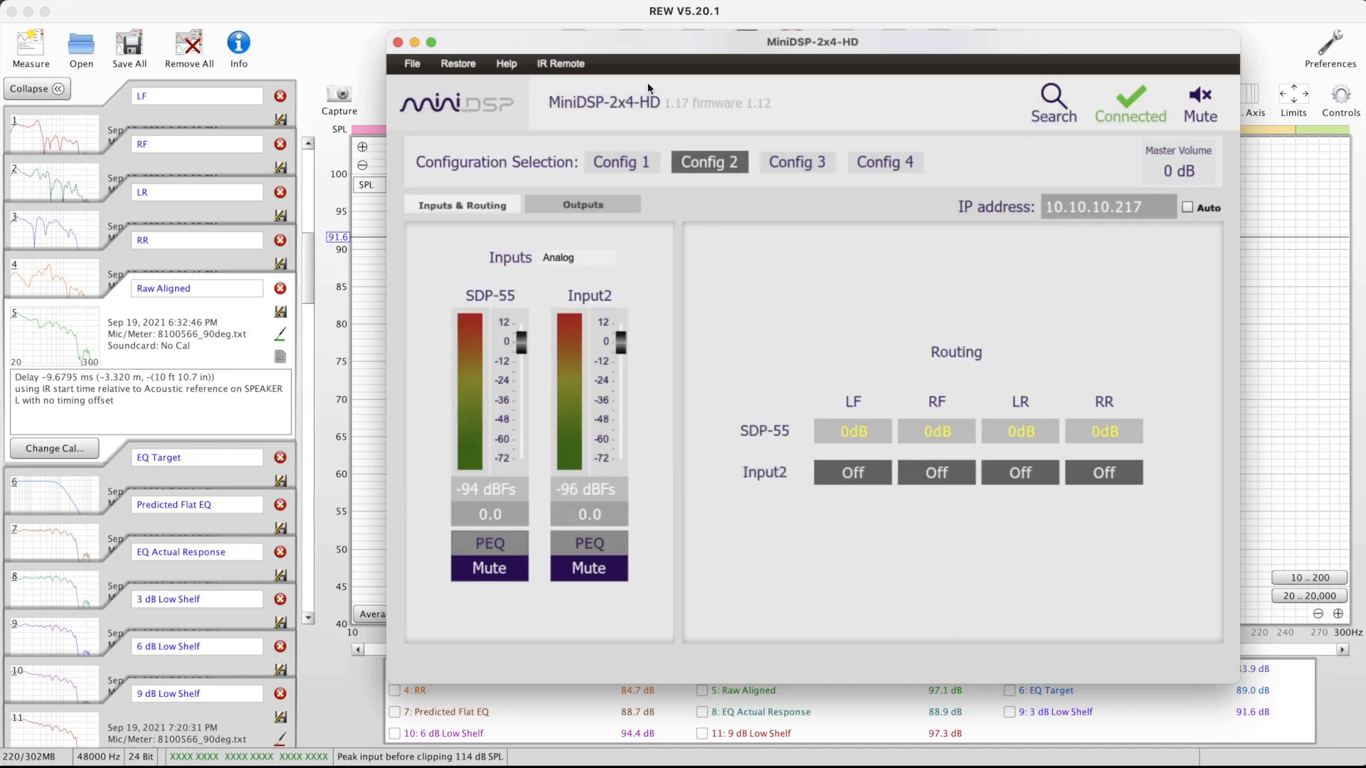
Switch to REW and run a new SPL sweep measurement named 5dB EQ Curve
left_click(574, 15)
left_click(31, 45)
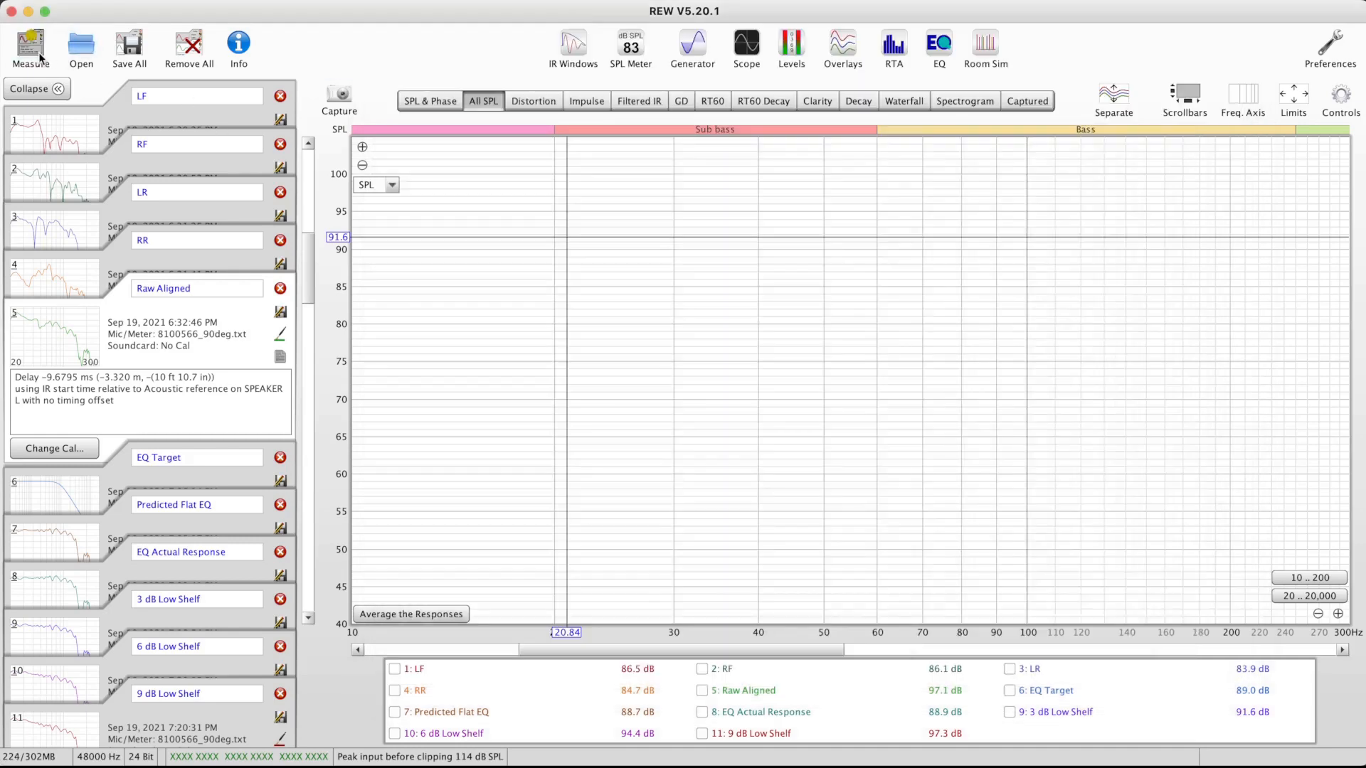
left_click_drag(581, 324, 660, 327)
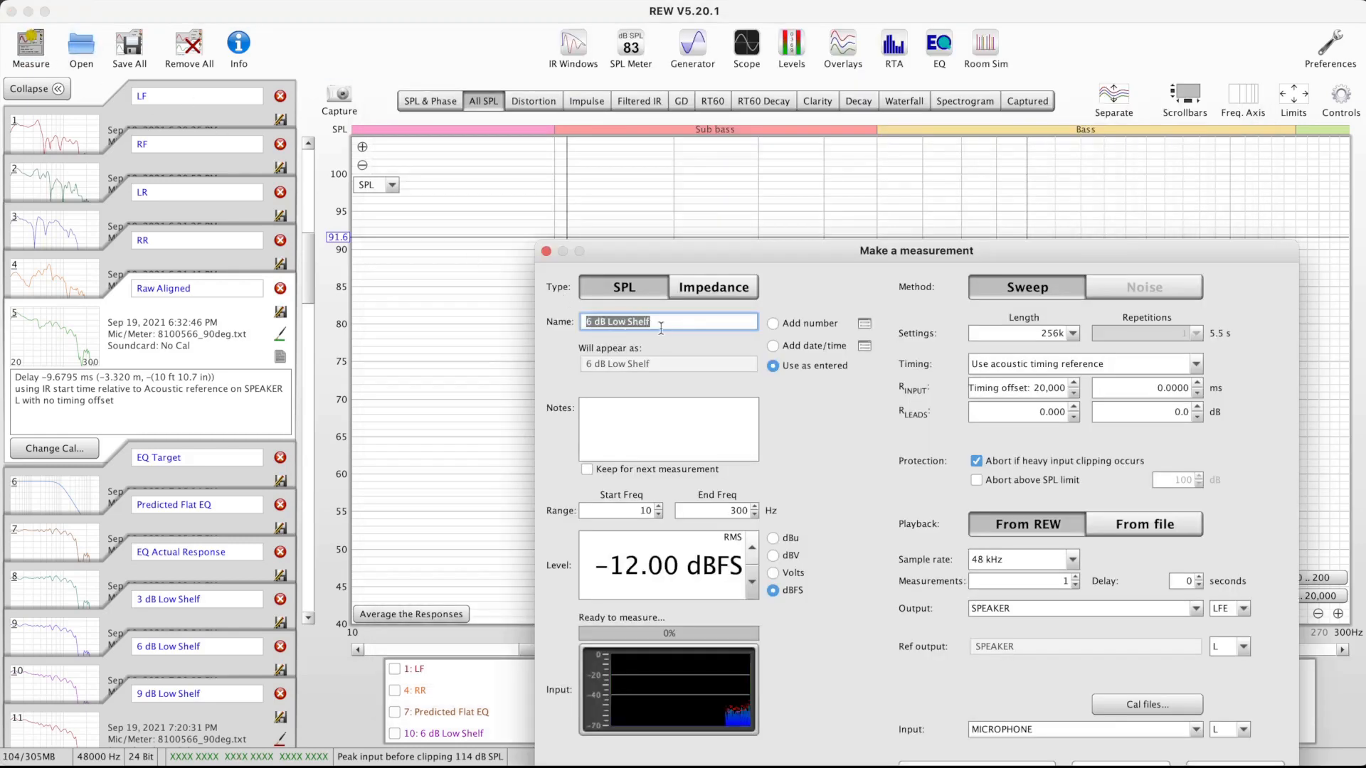
type("5dB EQ ")
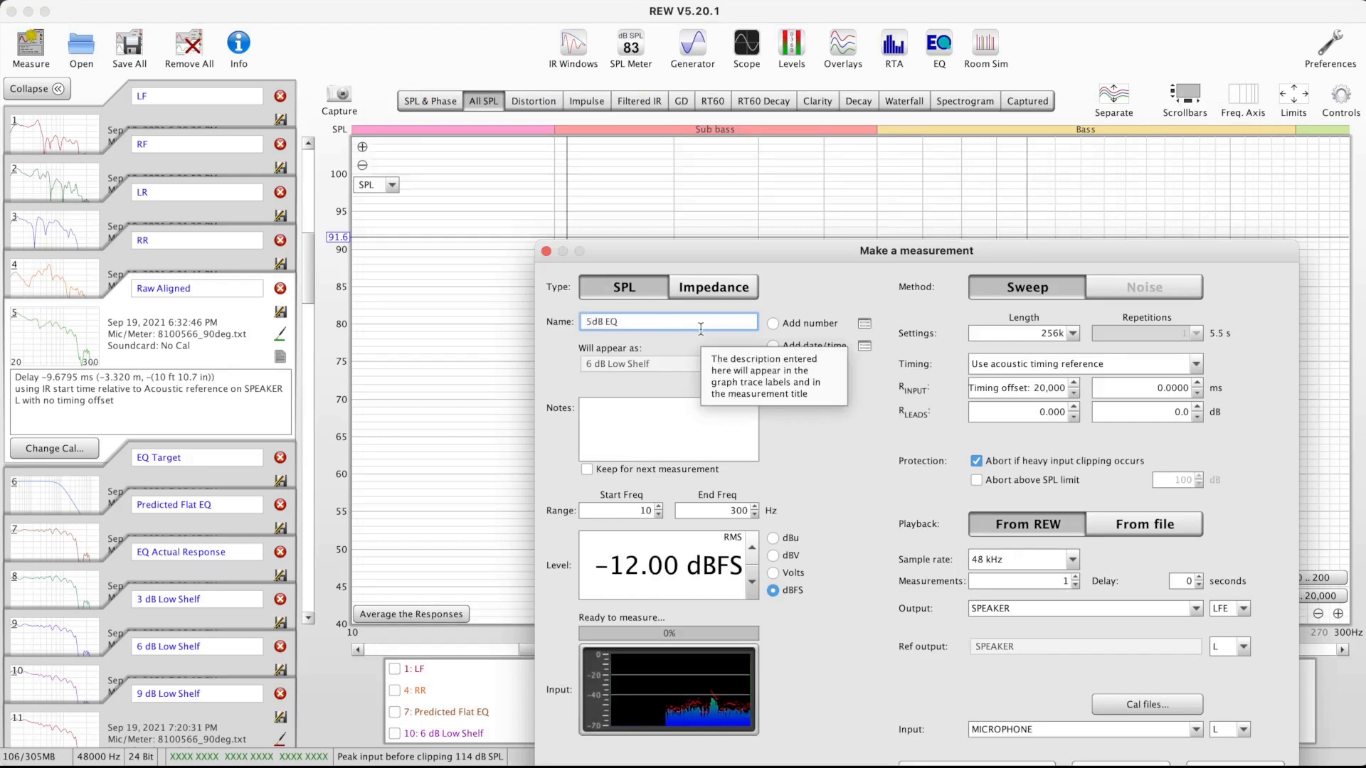
type("Curve")
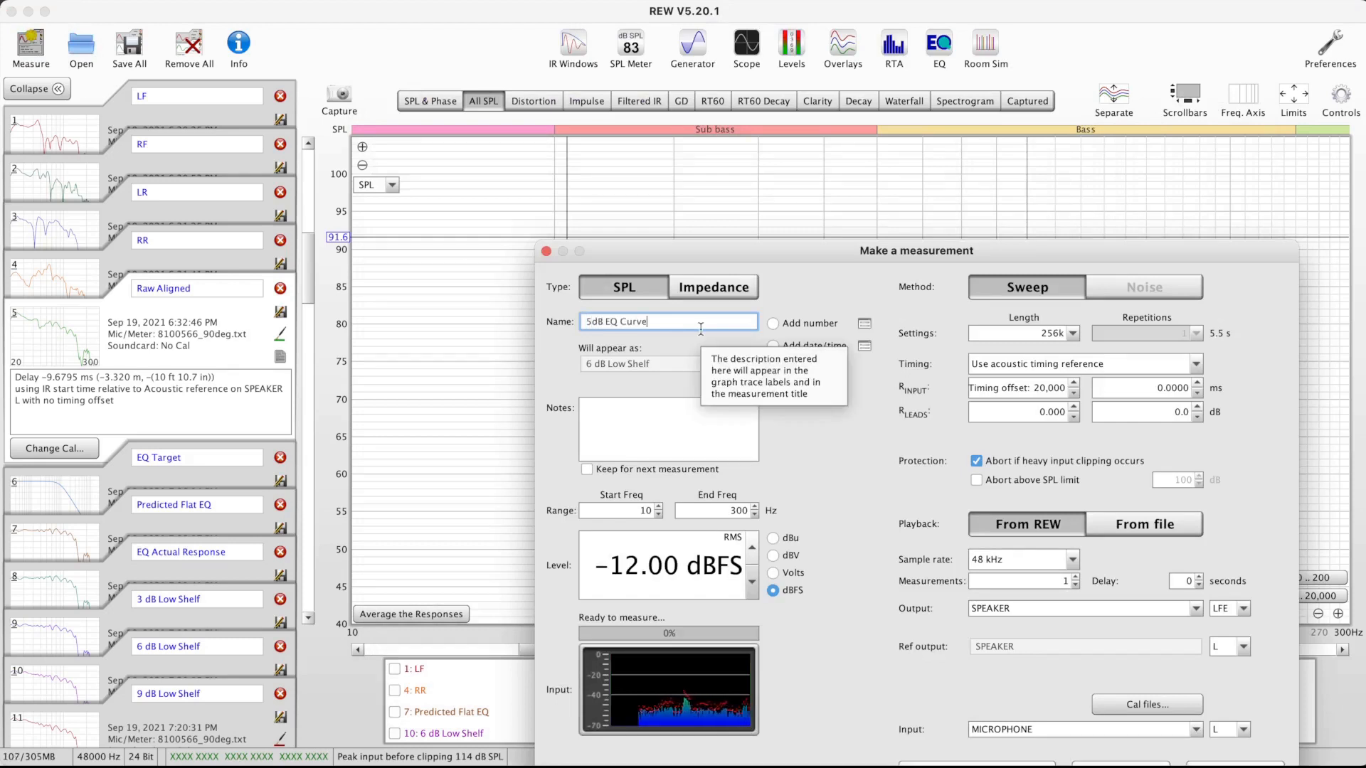
key("Tab")
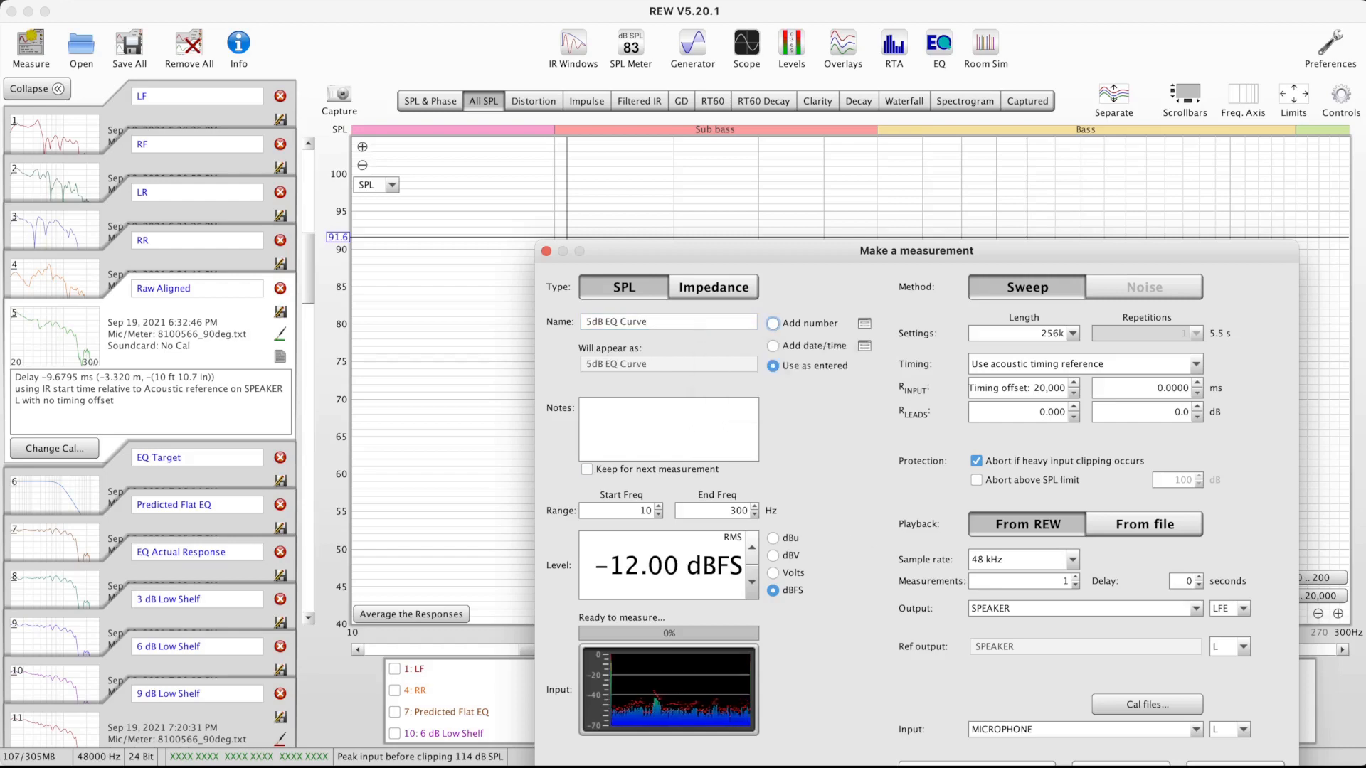
key("Return")
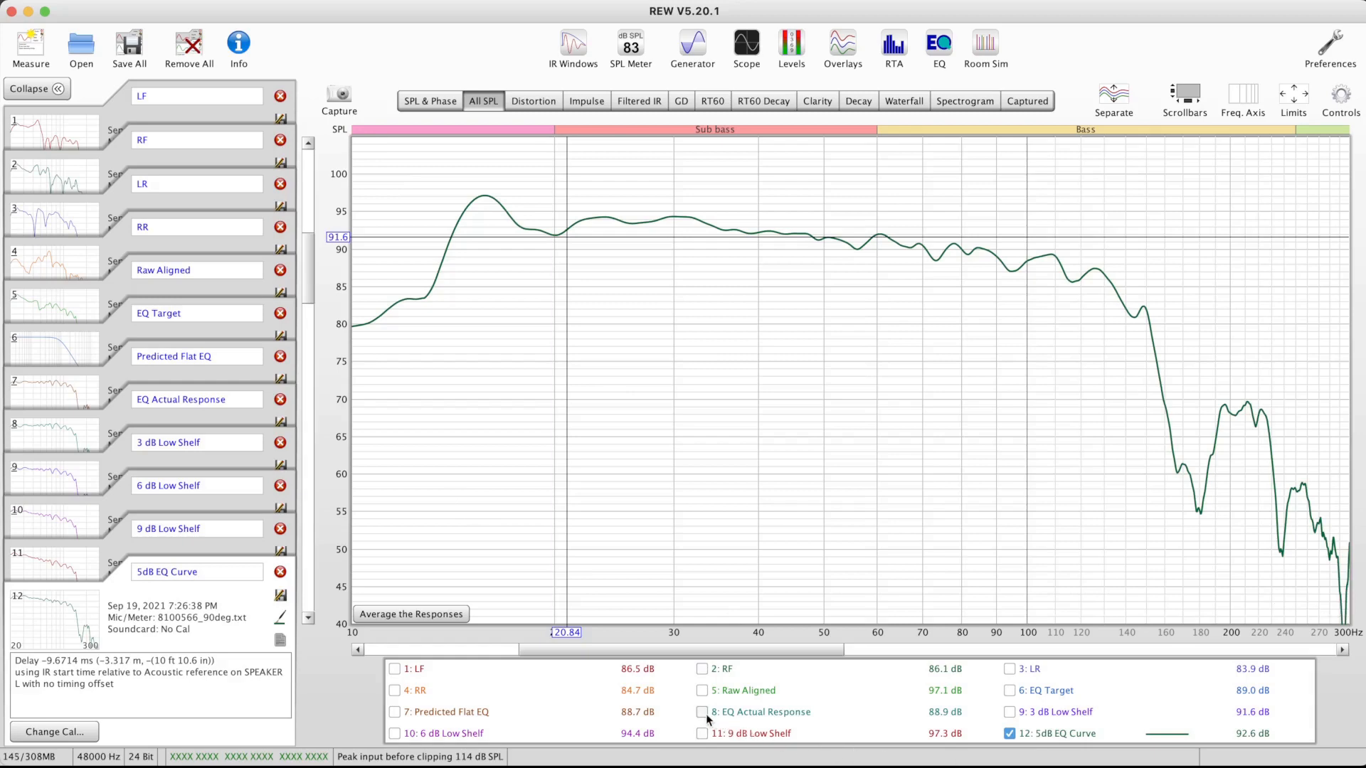
Overlay the EQ Actual Response trace on the 5dB EQ Curve and compare their levels at about 20 Hz
left_click(702, 712)
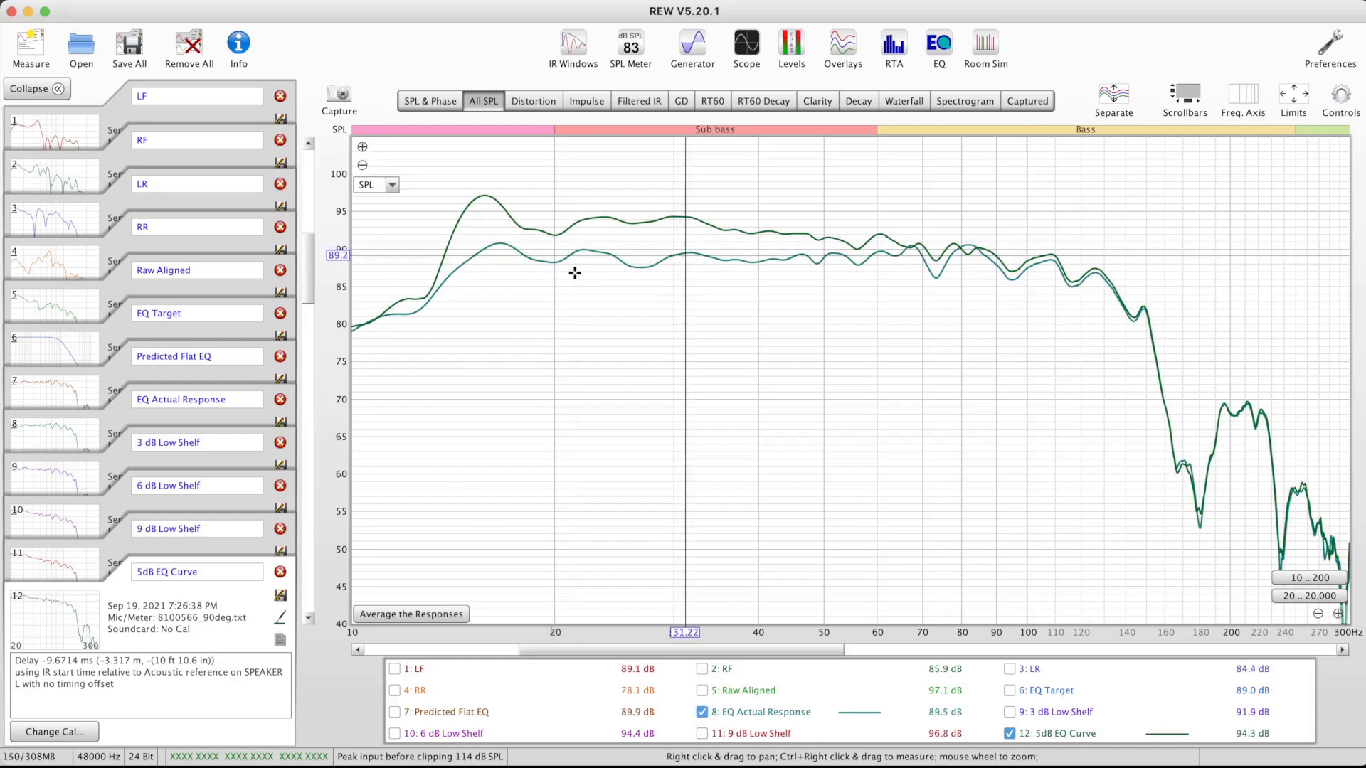
left_click(554, 264)
left_click(554, 238)
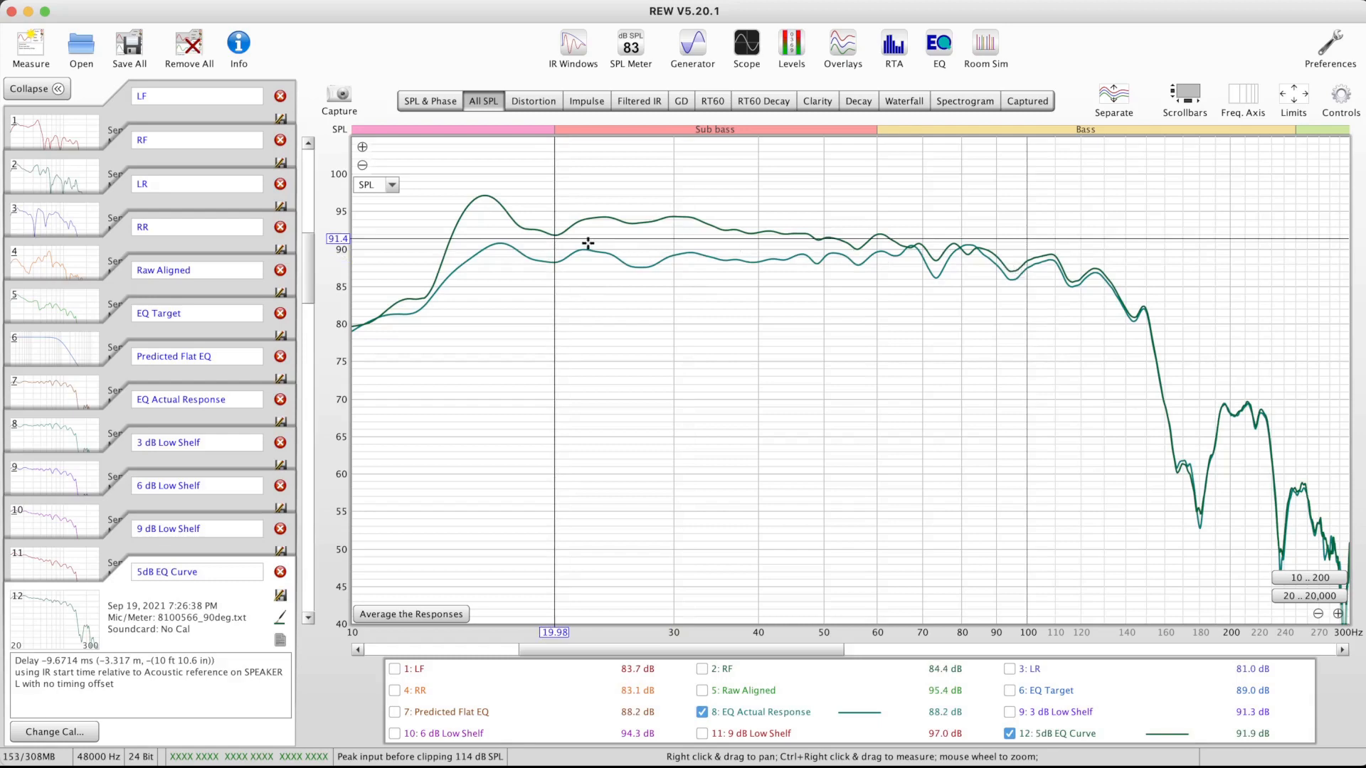
left_click(555, 235)
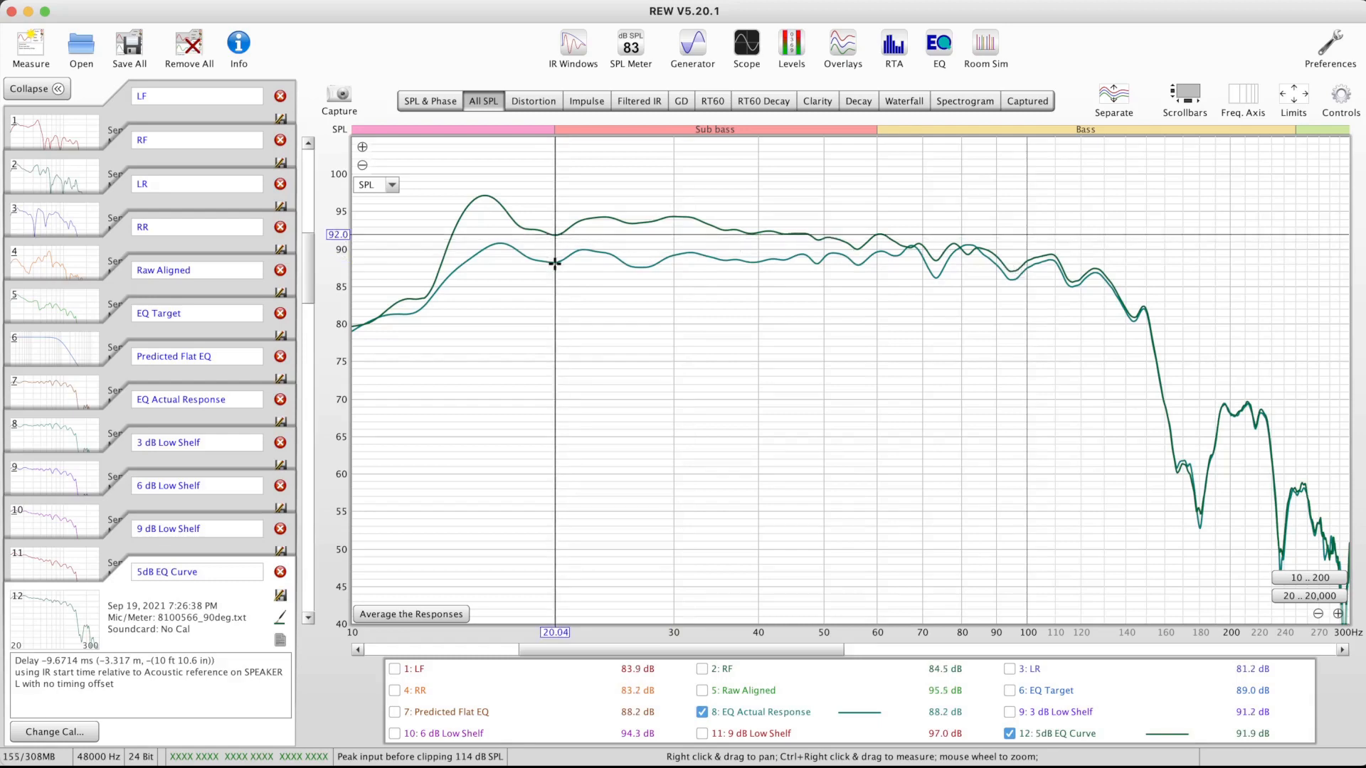
left_click(555, 263)
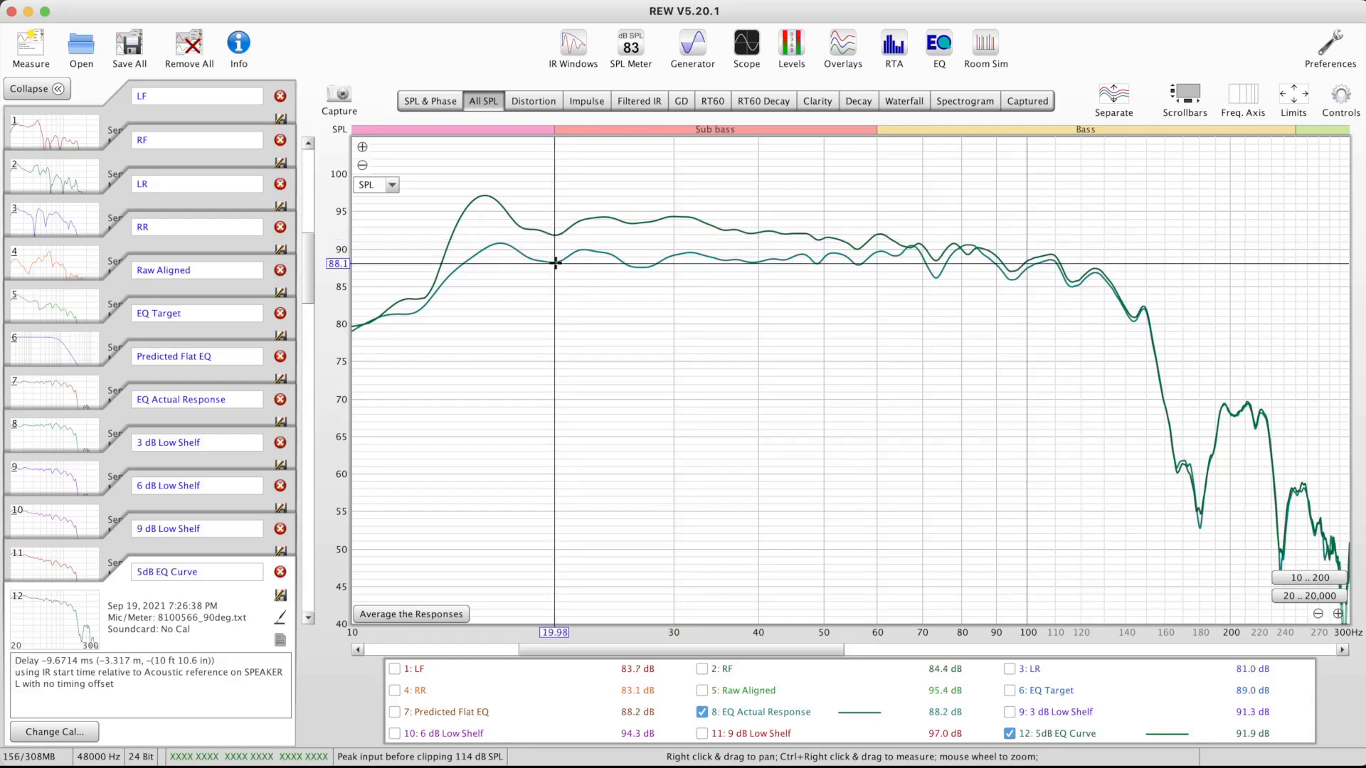